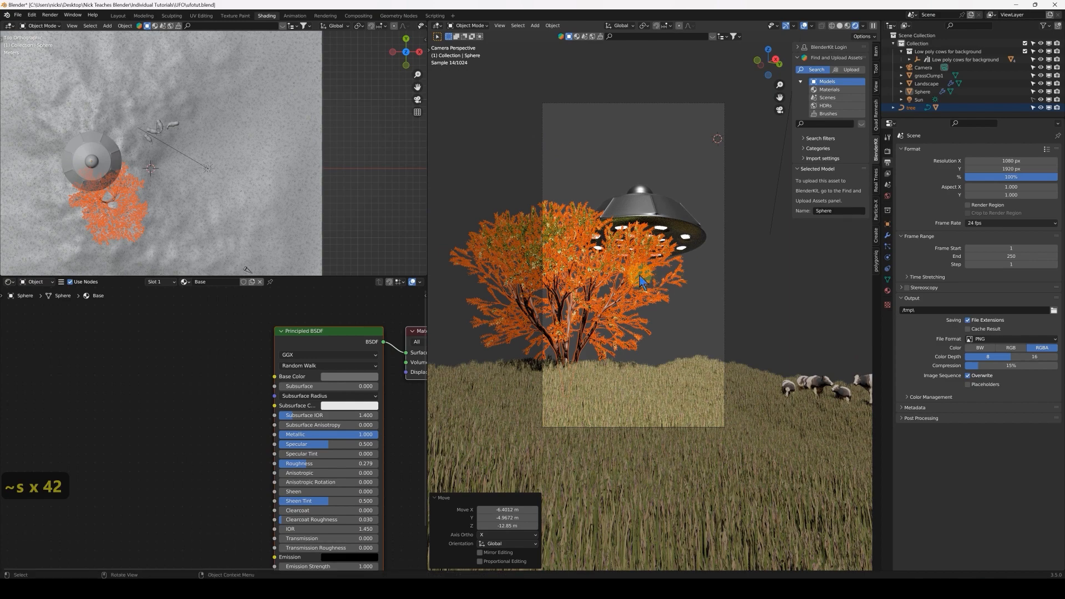
# Raise the UFO about 4.65 m along the Z axis so it hovers above the tree.
pyautogui.click(654, 205)
pyautogui.press('g')
pyautogui.press('z')
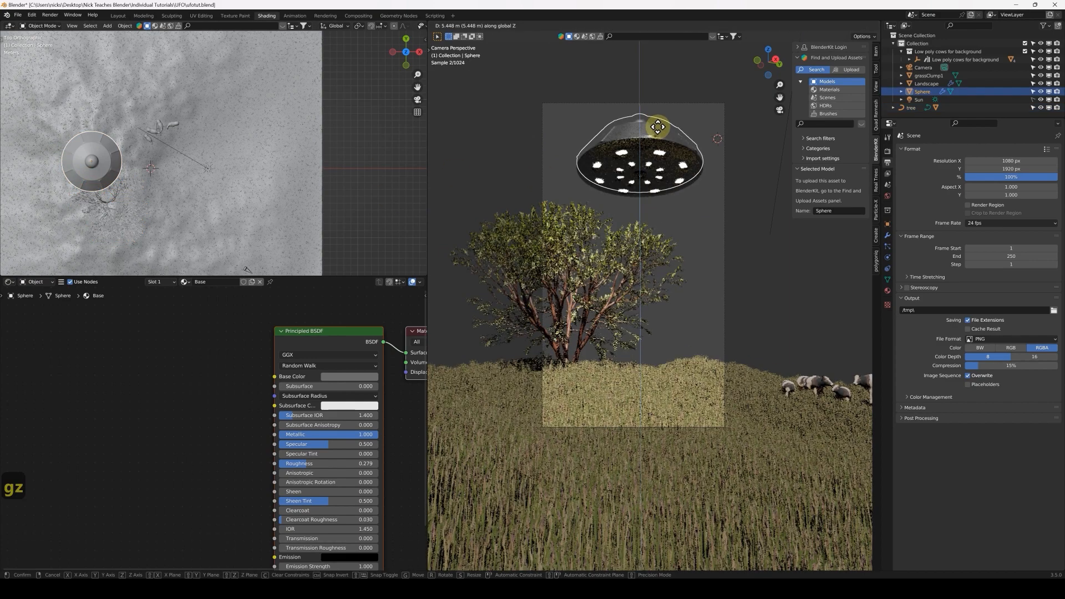
pyautogui.click(662, 161)
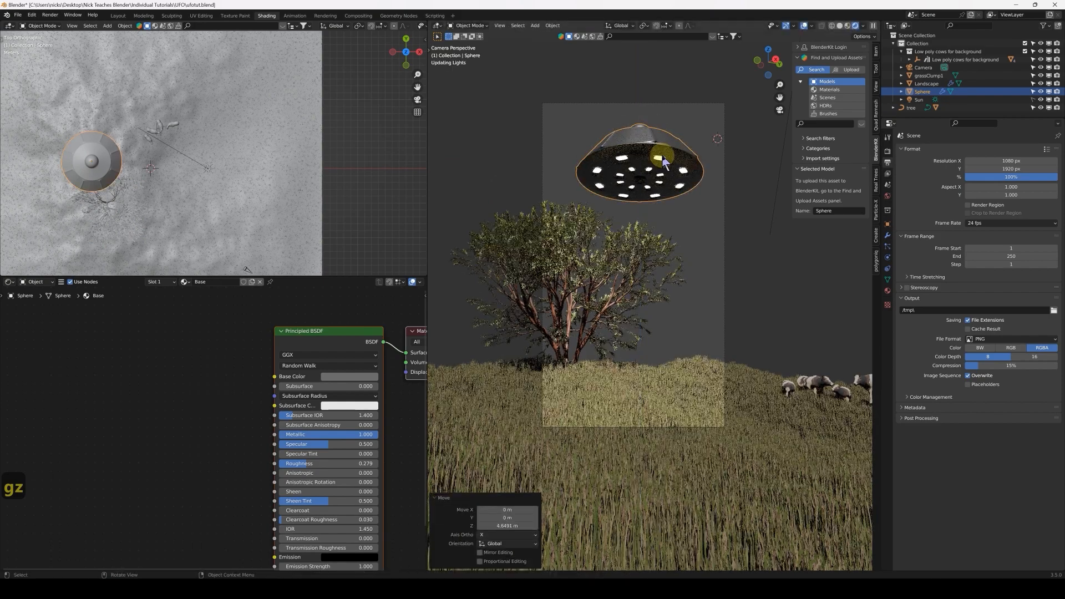
# Reframe the camera in walk navigation, backing away and tilting to fit the UFO above the tree.
pyautogui.hotkey('shift', '`')
pyautogui.press('e')
pyautogui.press('s')
pyautogui.press('s')
pyautogui.press('s')
pyautogui.press('s')
pyautogui.press('s')
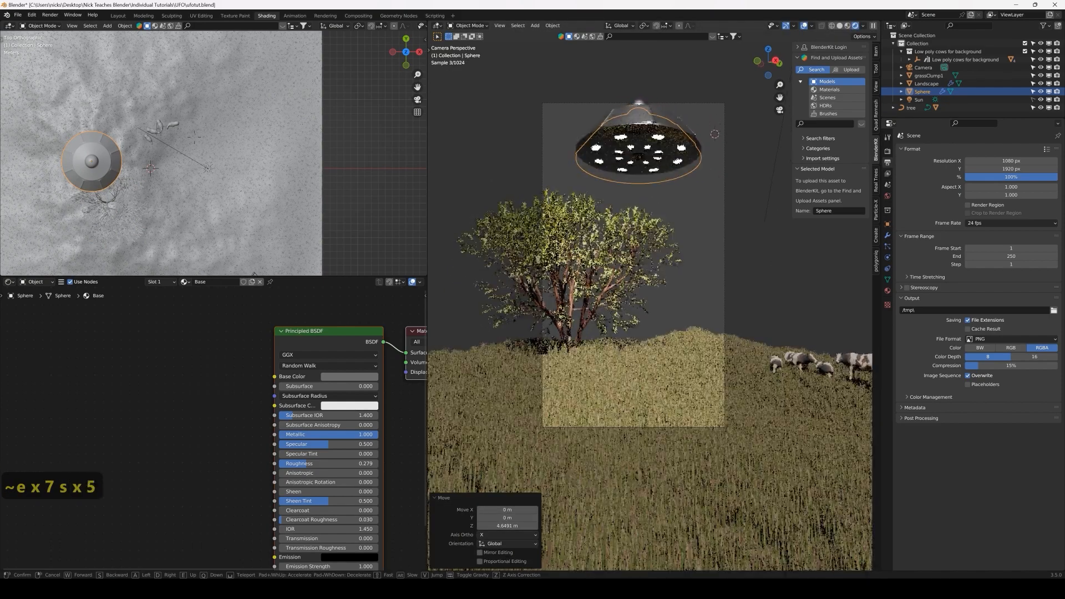
pyautogui.click(698, 228)
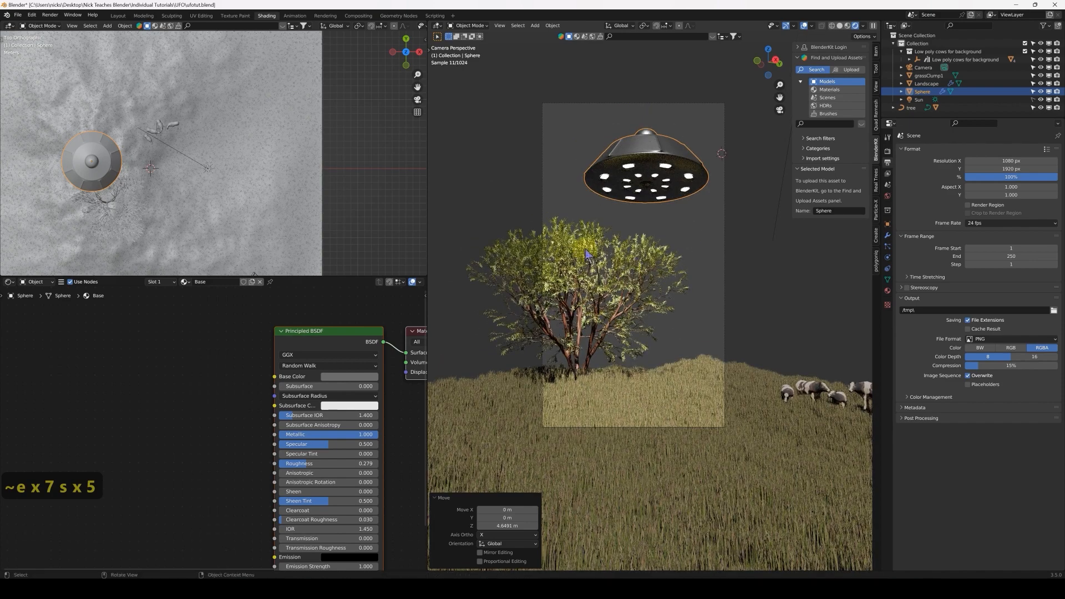
# Reposition the large tree in the top view so it sits farther toward the left of the camera frame.
pyautogui.click(558, 323)
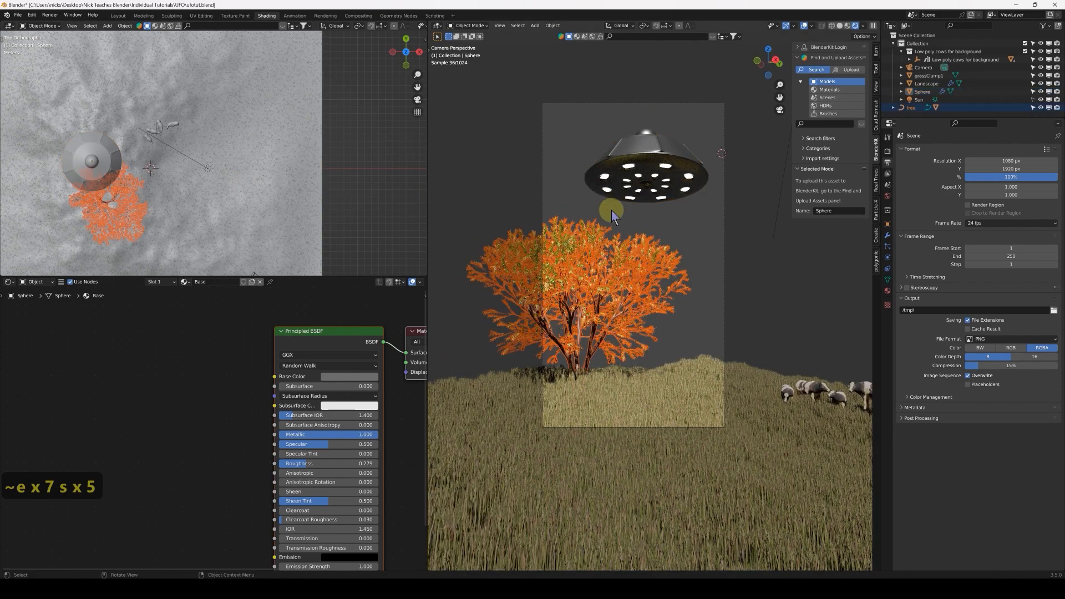
pyautogui.scroll(-3, 220, 212)
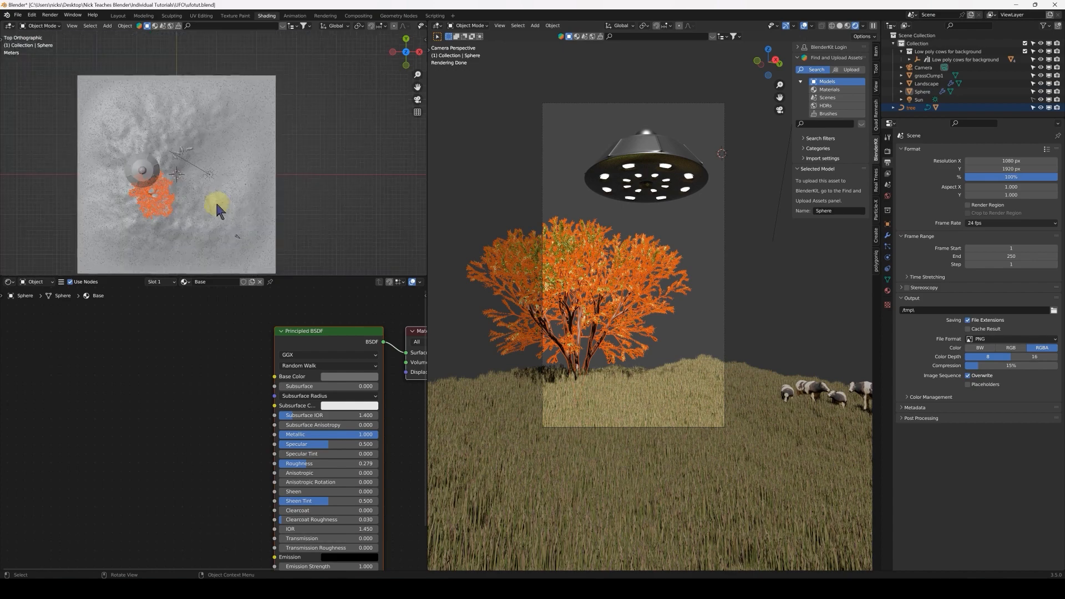
pyautogui.moveTo(240, 187); pyautogui.dragTo(254, 219, button='middle')
pyautogui.press('KP_7')
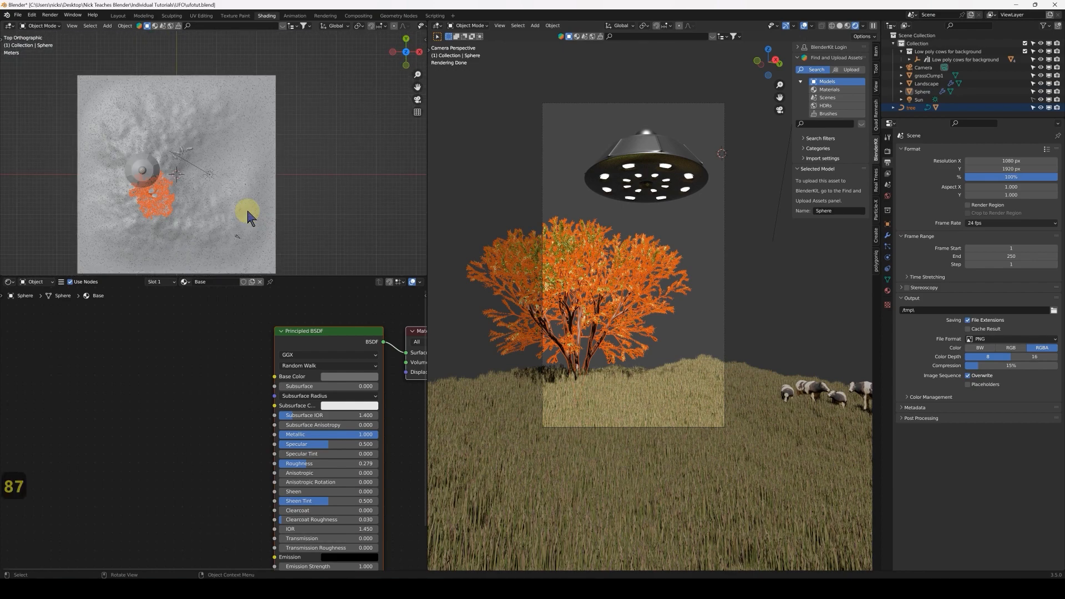
pyautogui.scroll(4, 184, 158)
pyautogui.press('g')
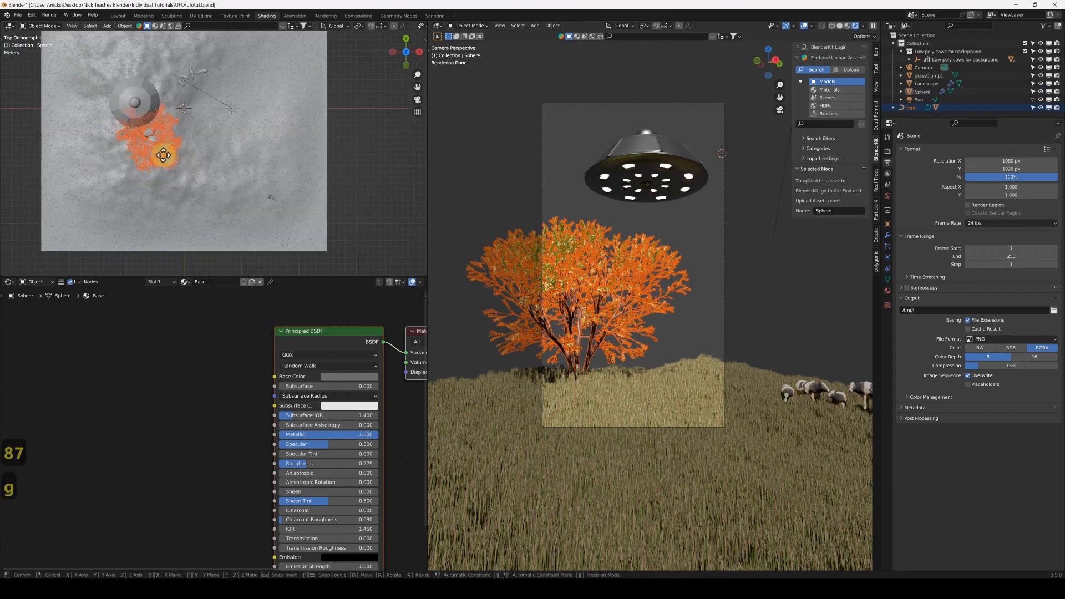
pyautogui.click(155, 162)
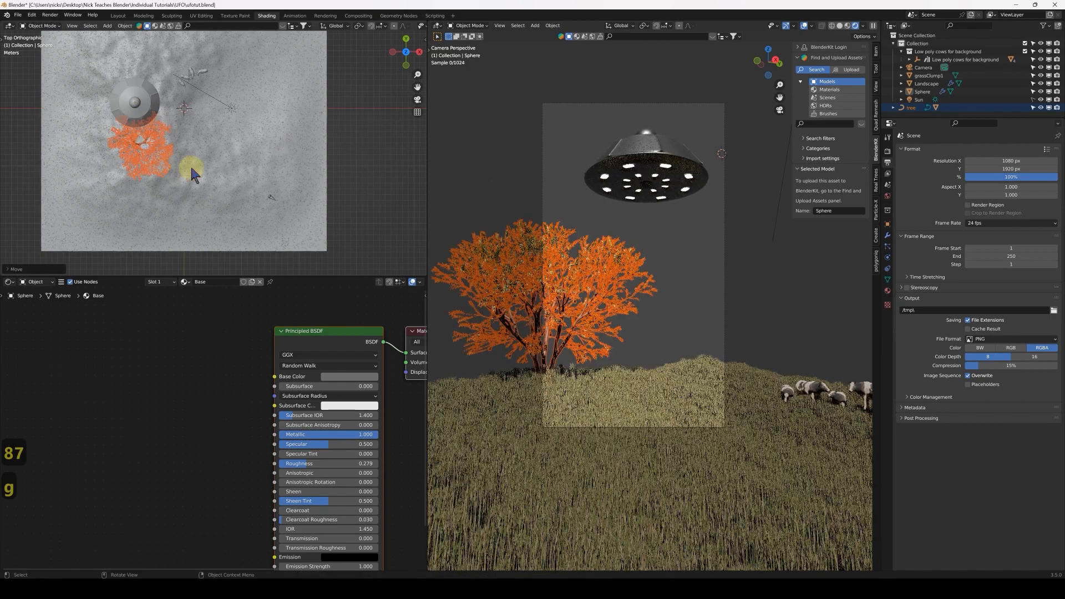
# Make a linked duplicate of the tree, rotate it, and place it at the landscape's far corner as a smaller background tree.
pyautogui.scroll(-1, 191, 181)
pyautogui.hotkey('alt', 'd')
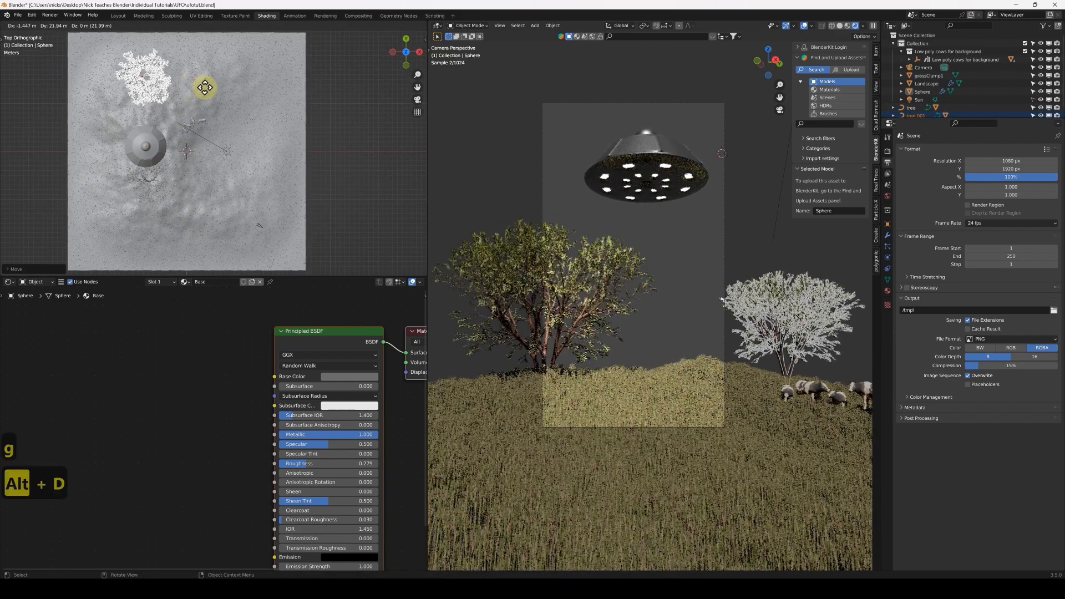
pyautogui.click(205, 88)
pyautogui.press('r')
pyautogui.click(181, 119)
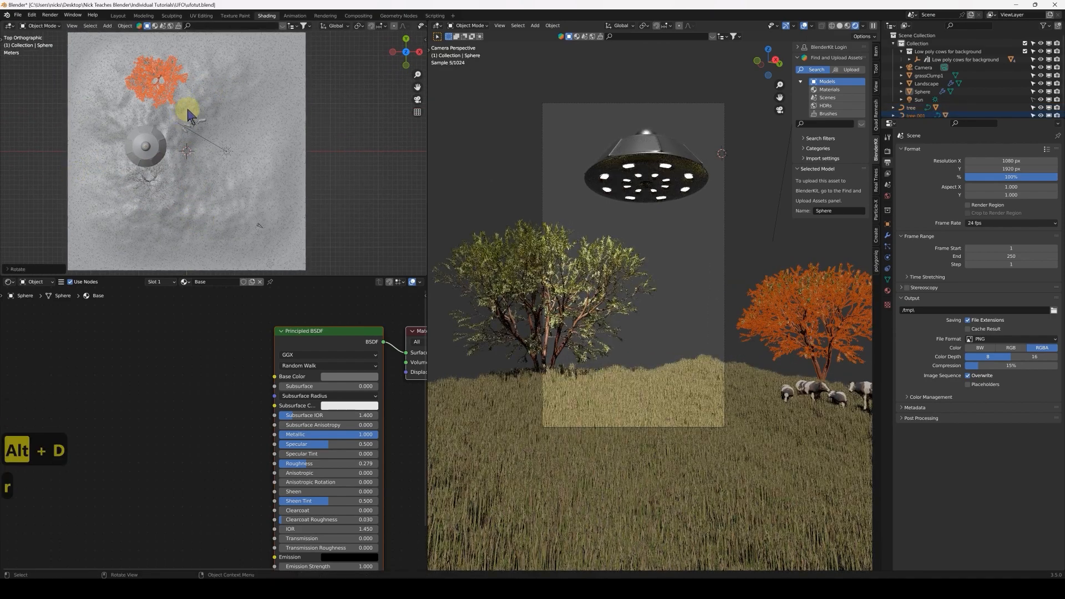
pyautogui.press('g')
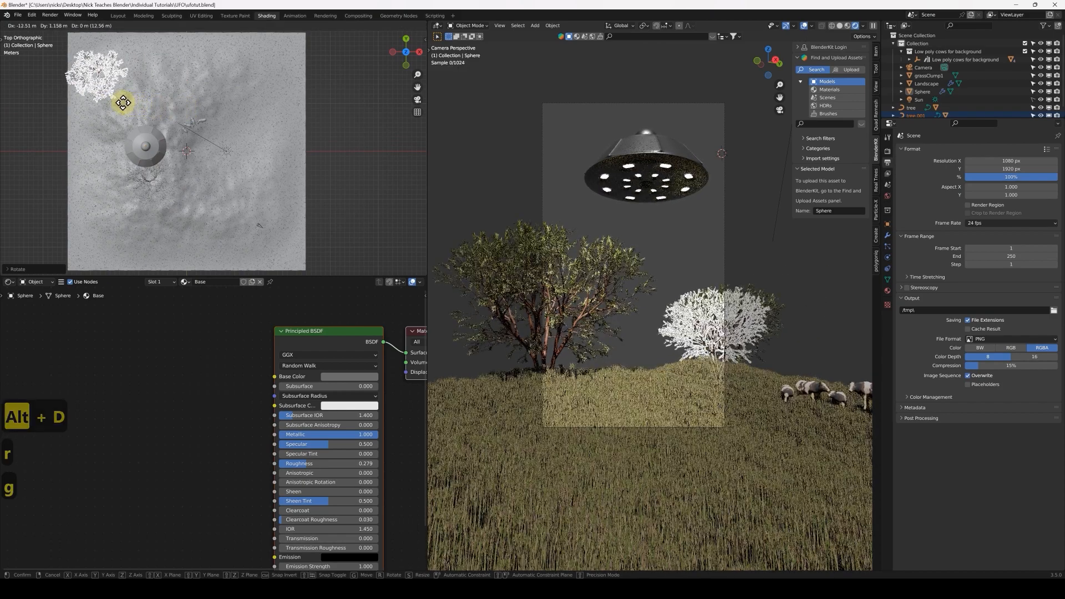
pyautogui.click(119, 95)
pyautogui.click(131, 205)
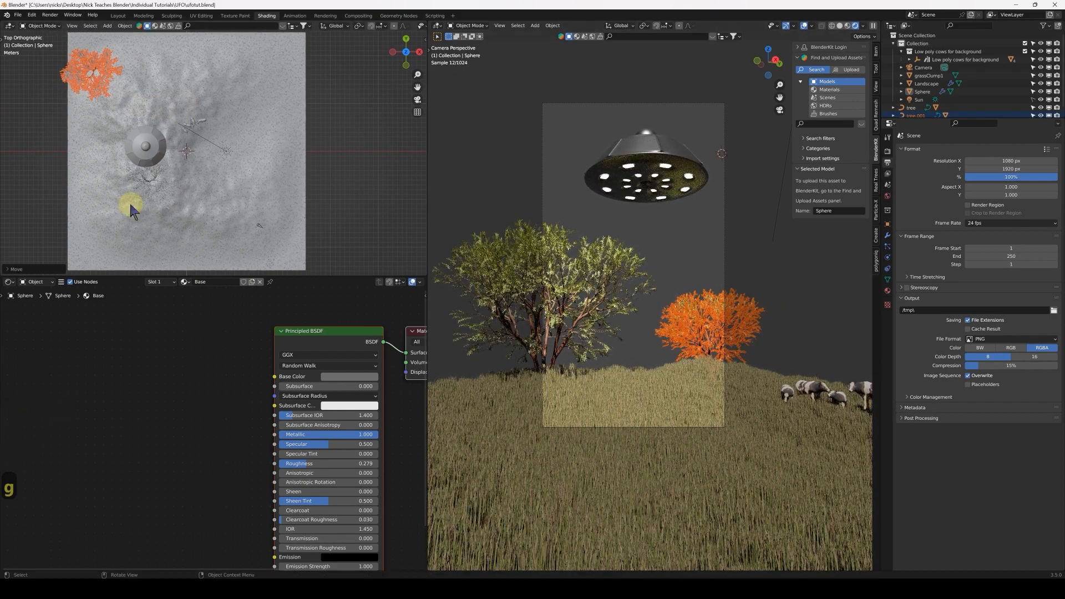
pyautogui.click(652, 277)
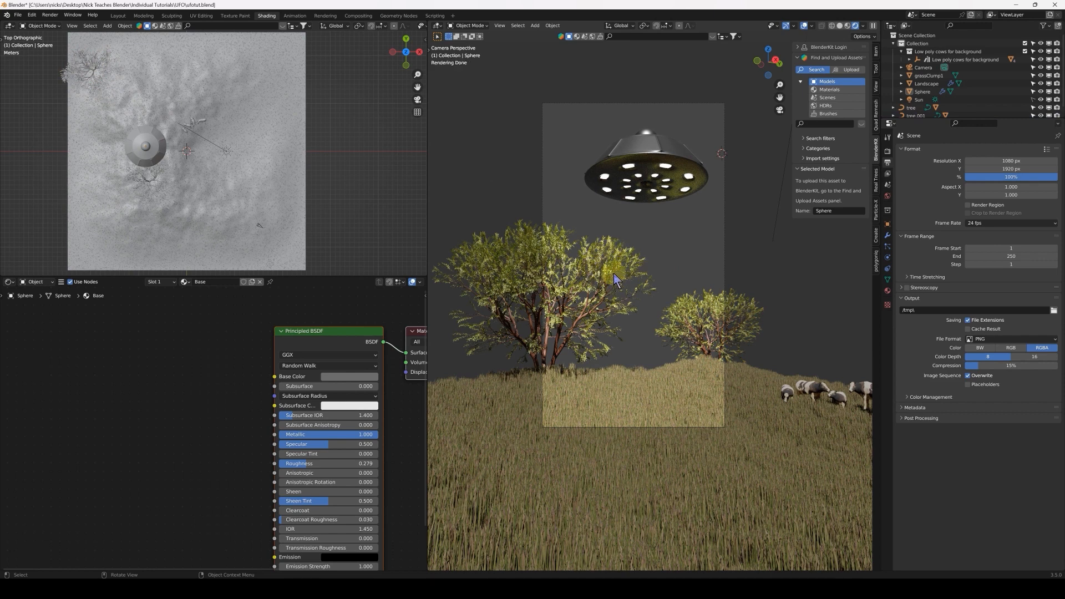
# Set the world background strength to 0.1.
pyautogui.click(888, 195)
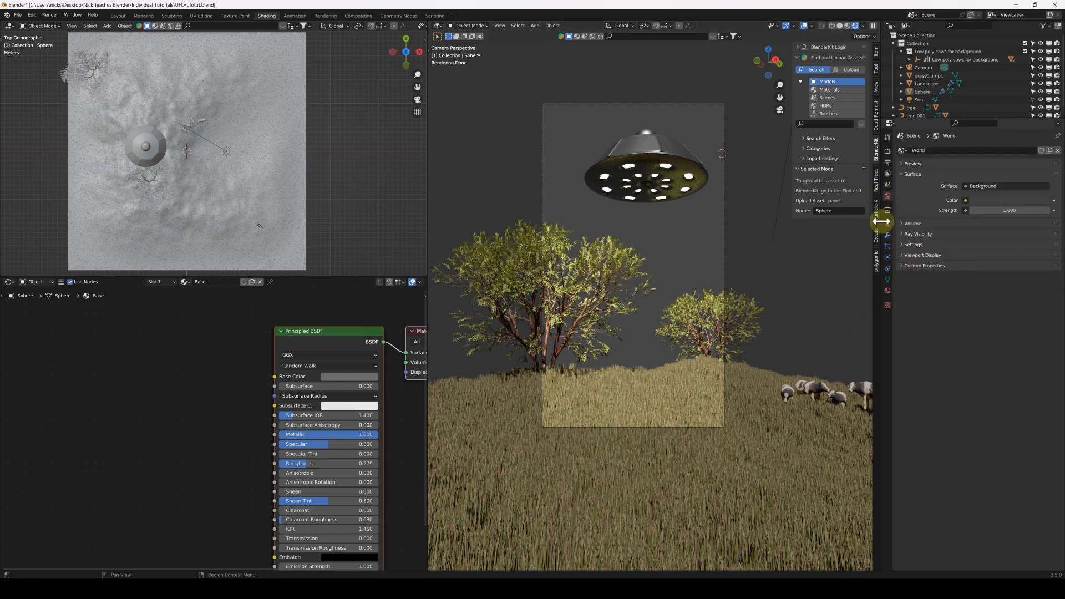
pyautogui.click(1015, 209)
pyautogui.write('.1')
pyautogui.press('Return')
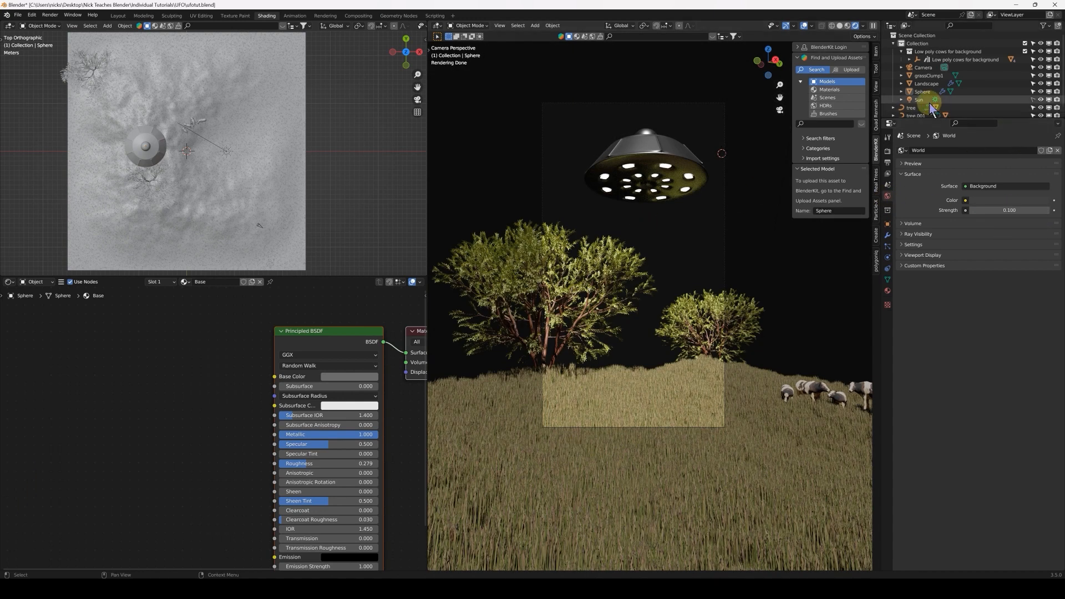
# Set the sun light's strength to 2.
pyautogui.click(918, 100)
pyautogui.click(887, 257)
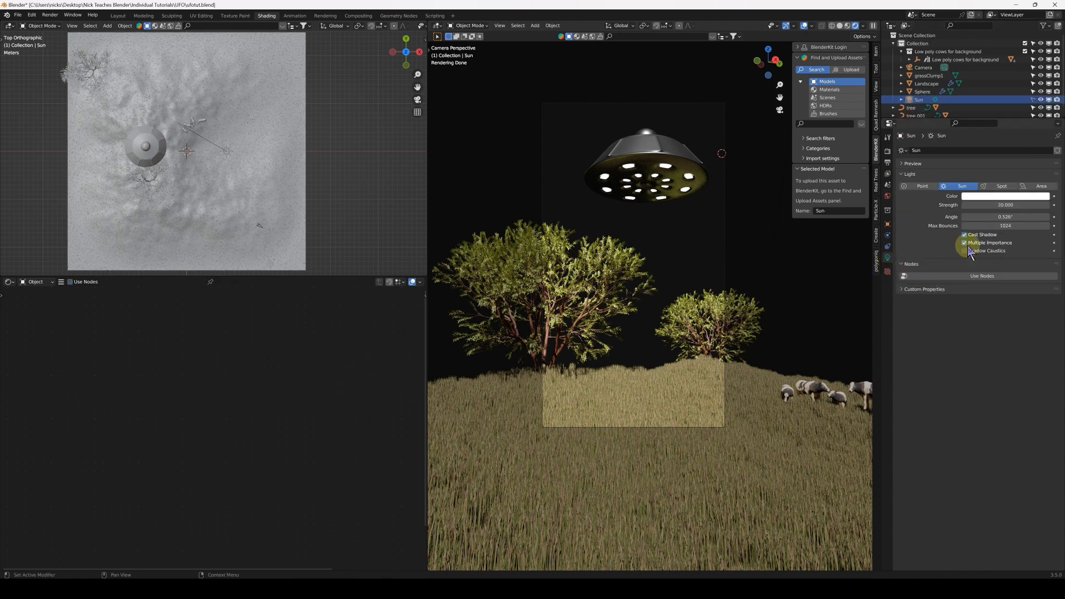
pyautogui.click(1031, 209)
pyautogui.write('1')
pyautogui.press('Return')
pyautogui.write('2')
pyautogui.press('Return')
# Tint the sun light's colour pale blue.
pyautogui.click(1001, 197)
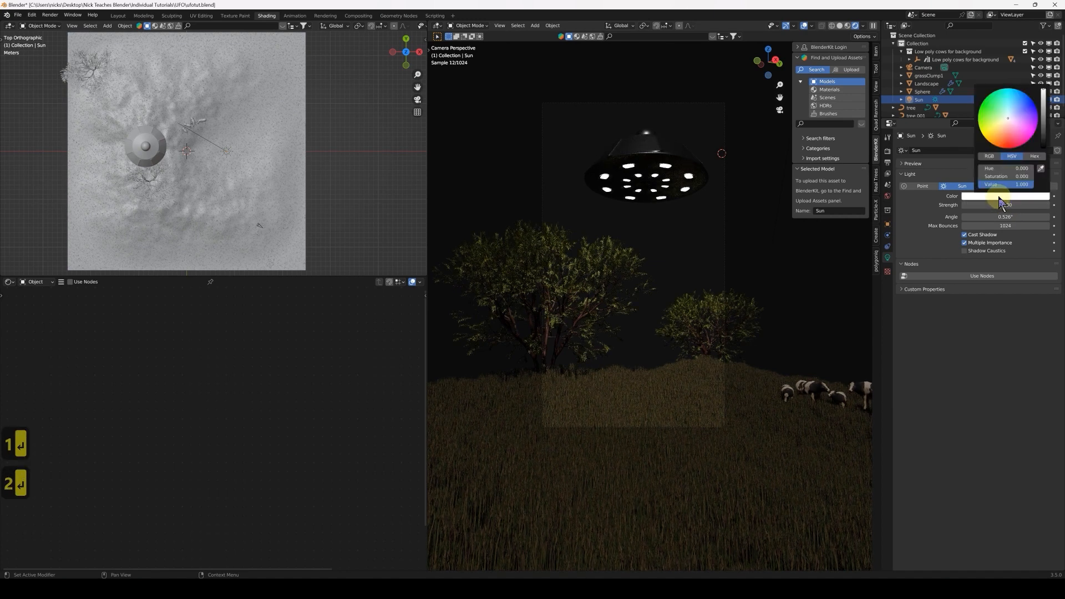
pyautogui.click(1009, 114)
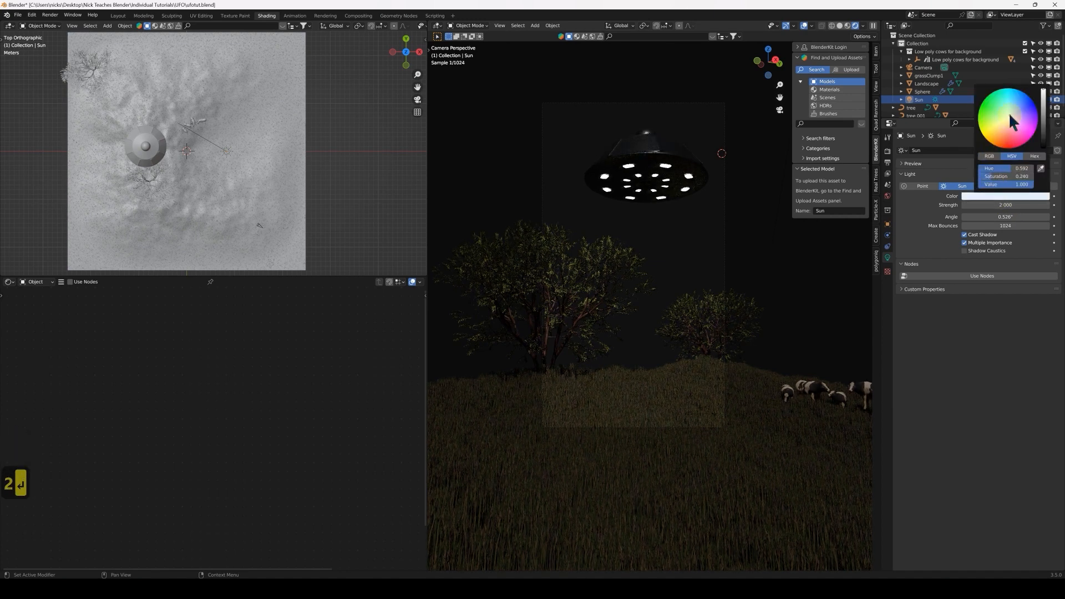
pyautogui.click(1009, 111)
pyautogui.click(647, 329)
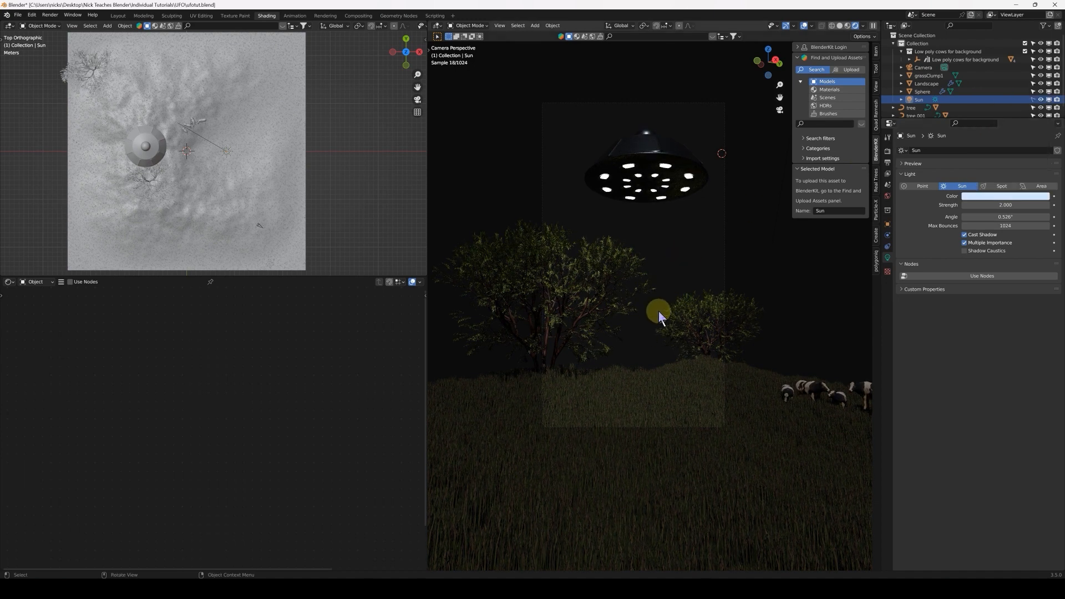
# Show the camera viewport in solid shading and import the Unsplash background photo as an image plane.
pyautogui.click(840, 26)
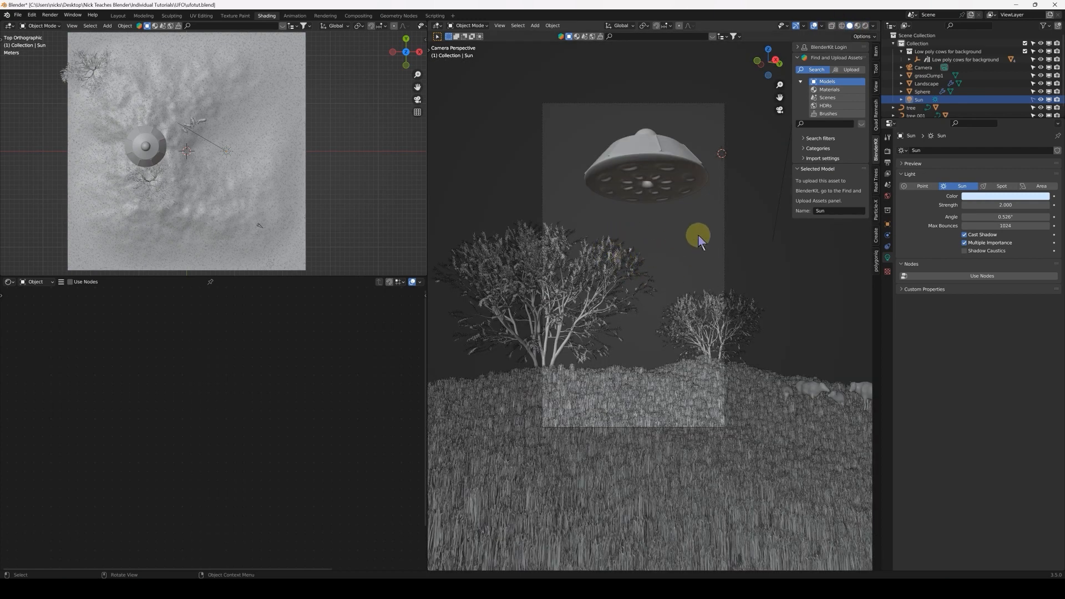
pyautogui.press('q')
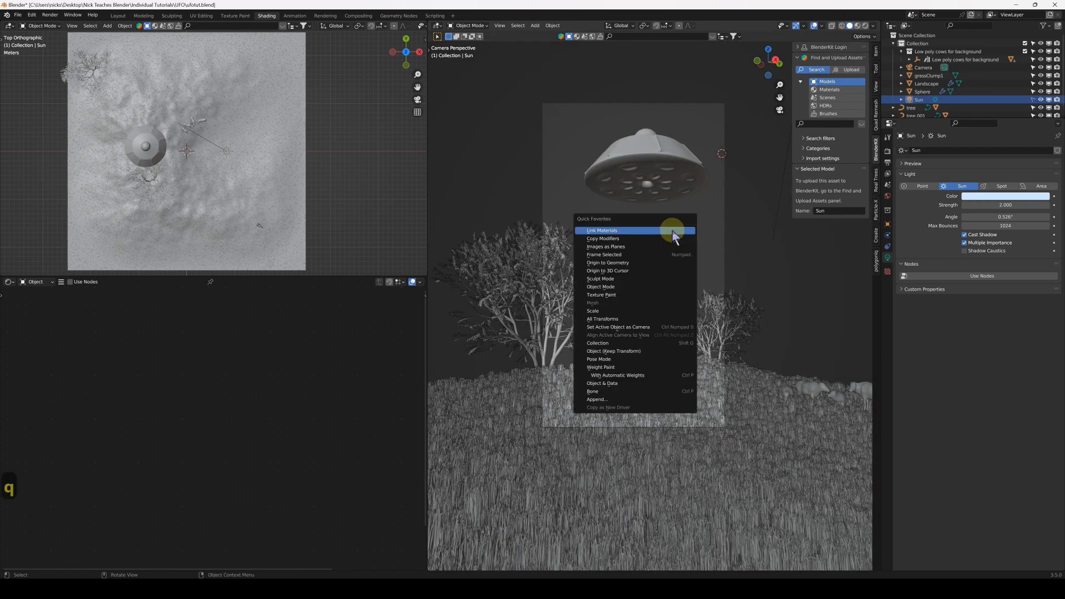
pyautogui.click(618, 246)
pyautogui.doubleClick(452, 223)
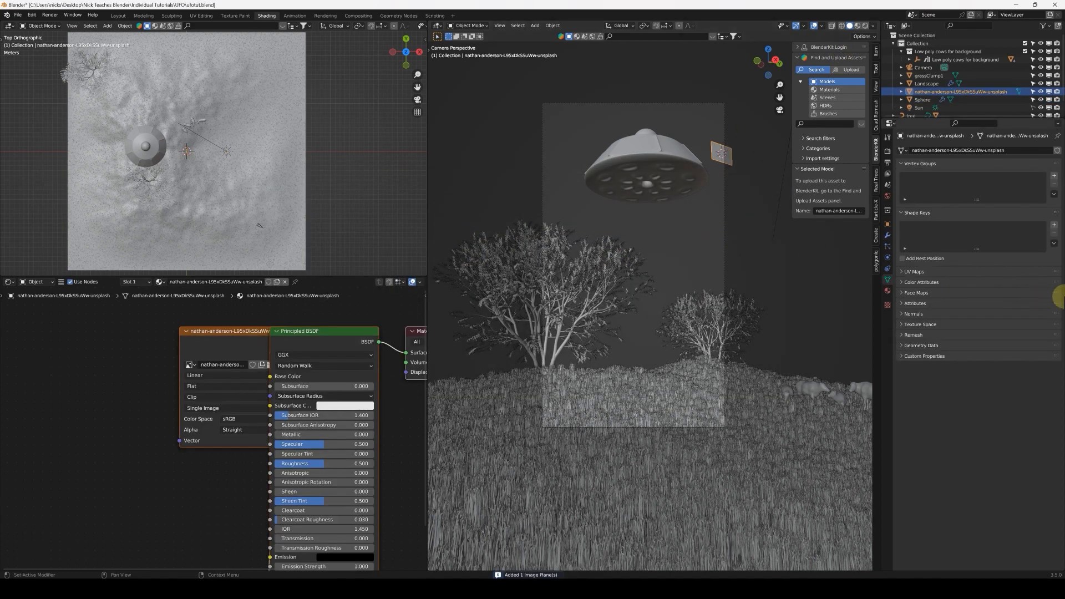
pyautogui.press('s')
pyautogui.press('q')
pyautogui.rightClick(633, 217)
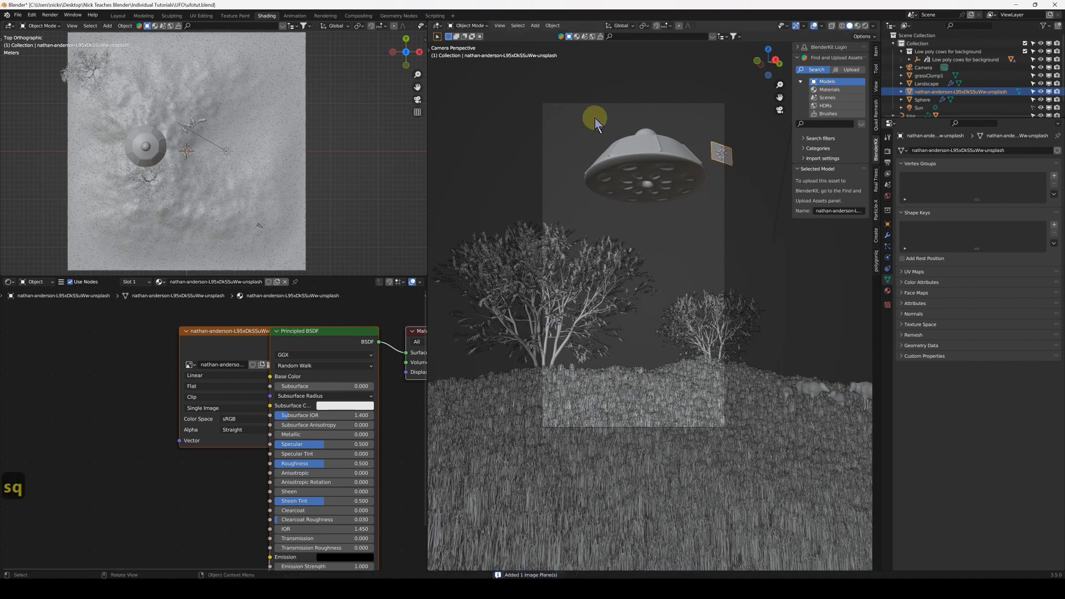
pyautogui.hotkey('shift', 'a')
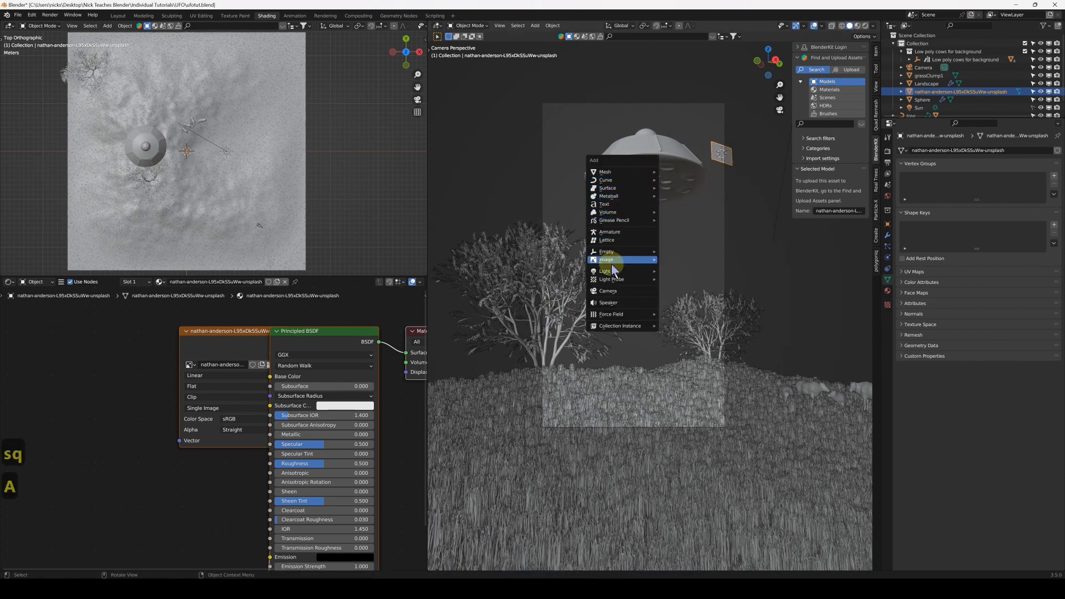
pyautogui.moveTo(624, 264)
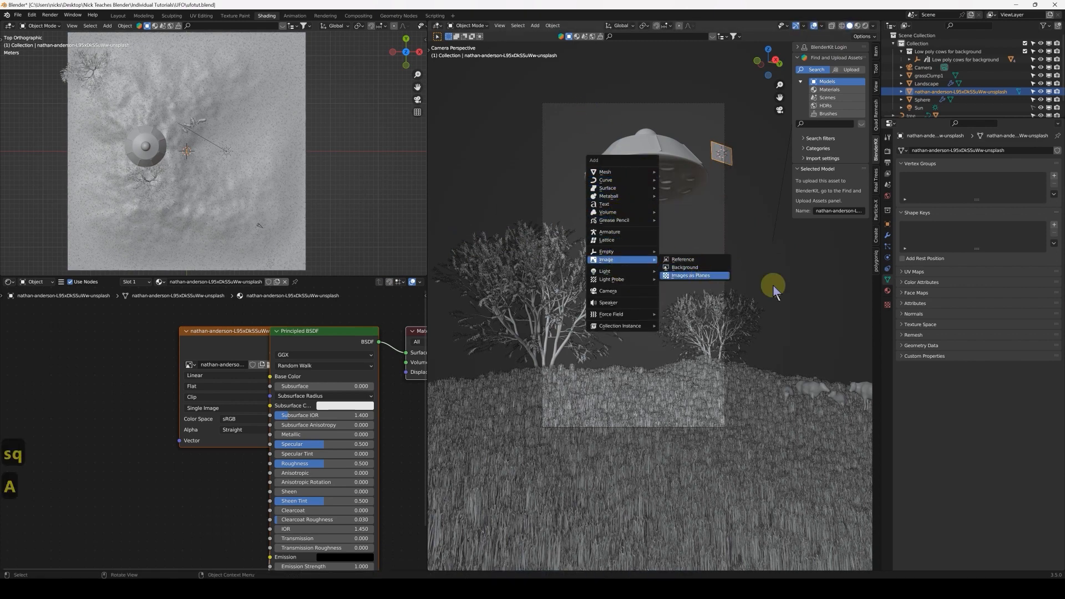
# Scale the image plane up 5.7 times and rotate it in the top view toward the camera.
pyautogui.press('s')
pyautogui.click(519, 261)
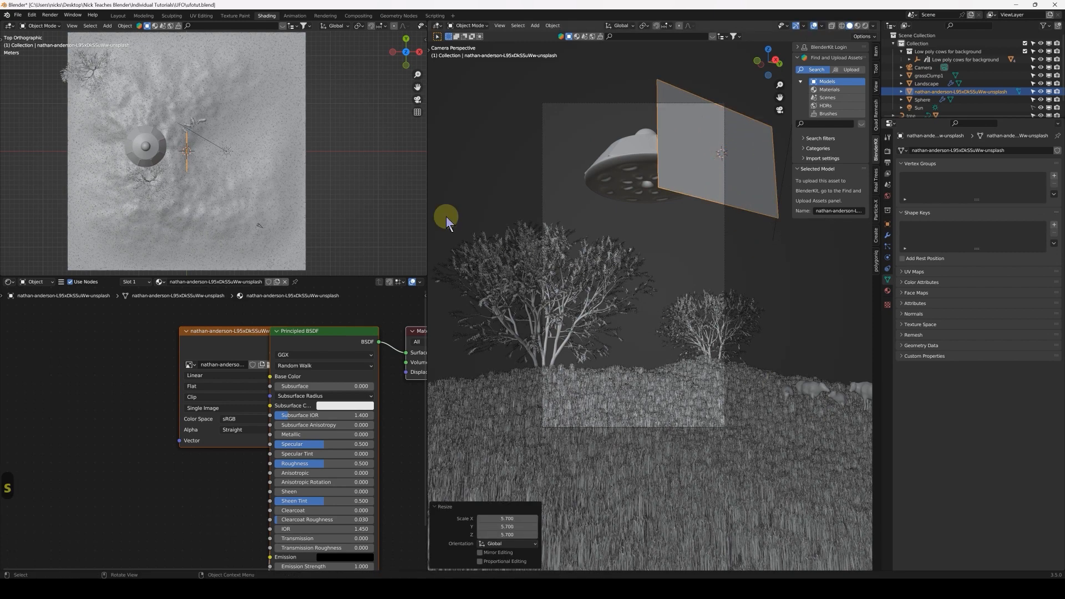
pyautogui.press('r')
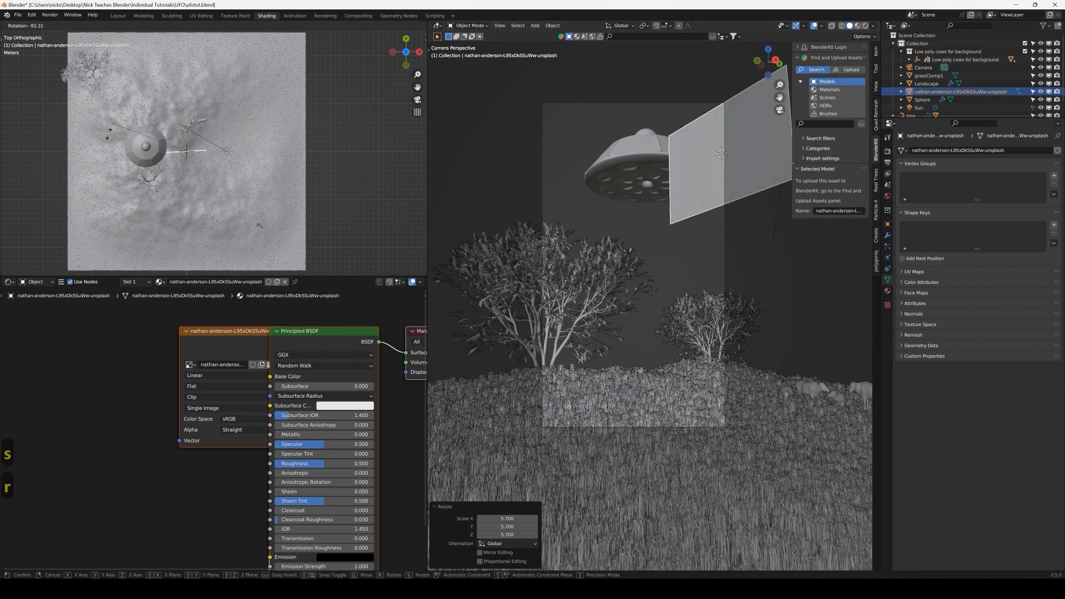
pyautogui.click(202, 172)
# Move the image plane beyond the landscape's far corner, centre it between the trees, and rotate it to face the camera.
pyautogui.press('g')
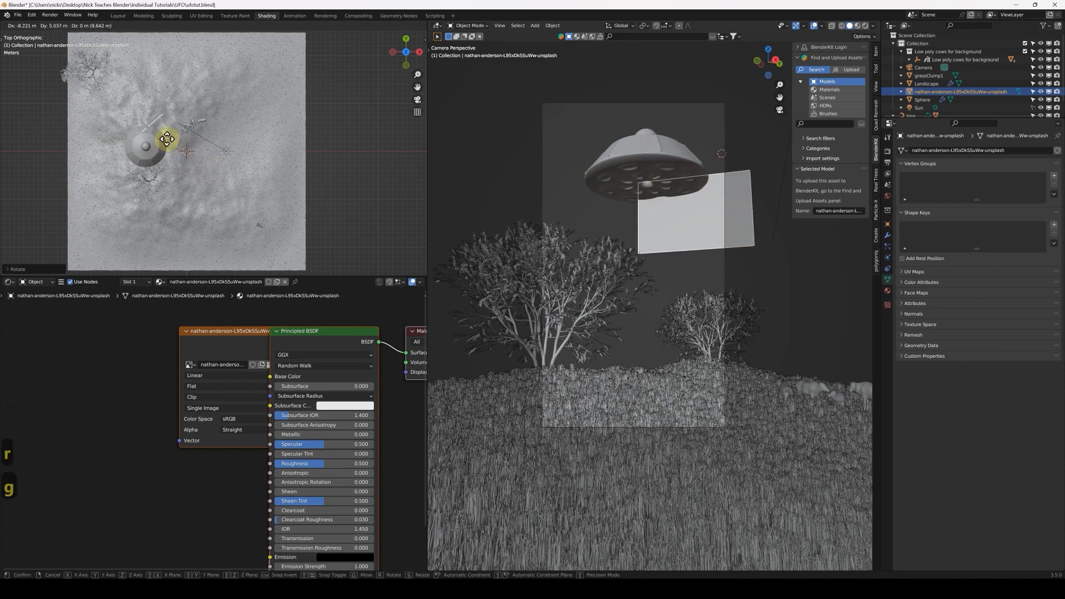
pyautogui.click(94, 53)
pyautogui.scroll(-3, 127, 87)
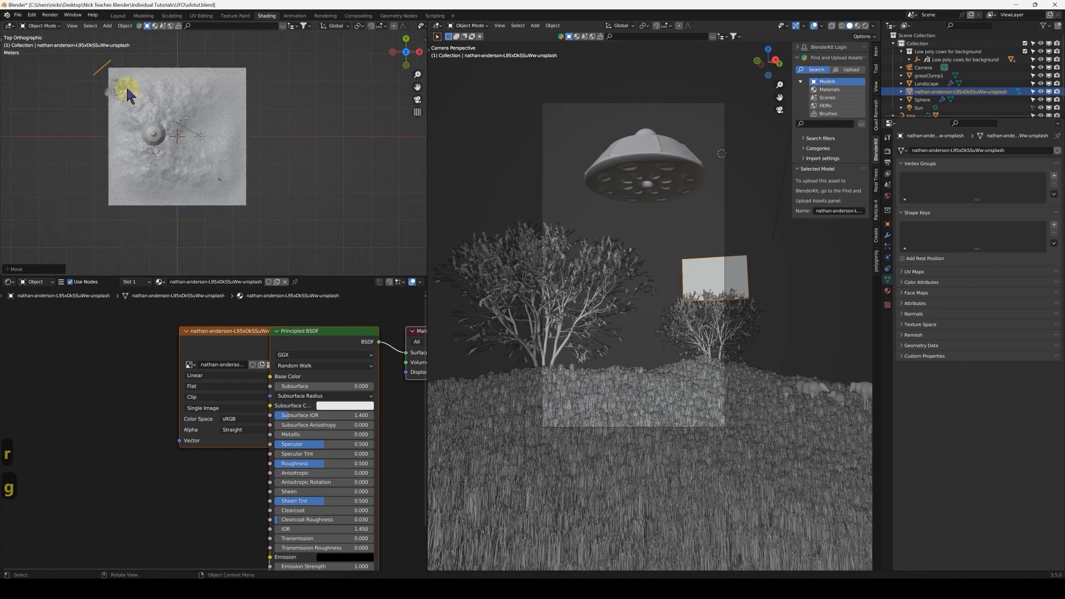
pyautogui.press('g')
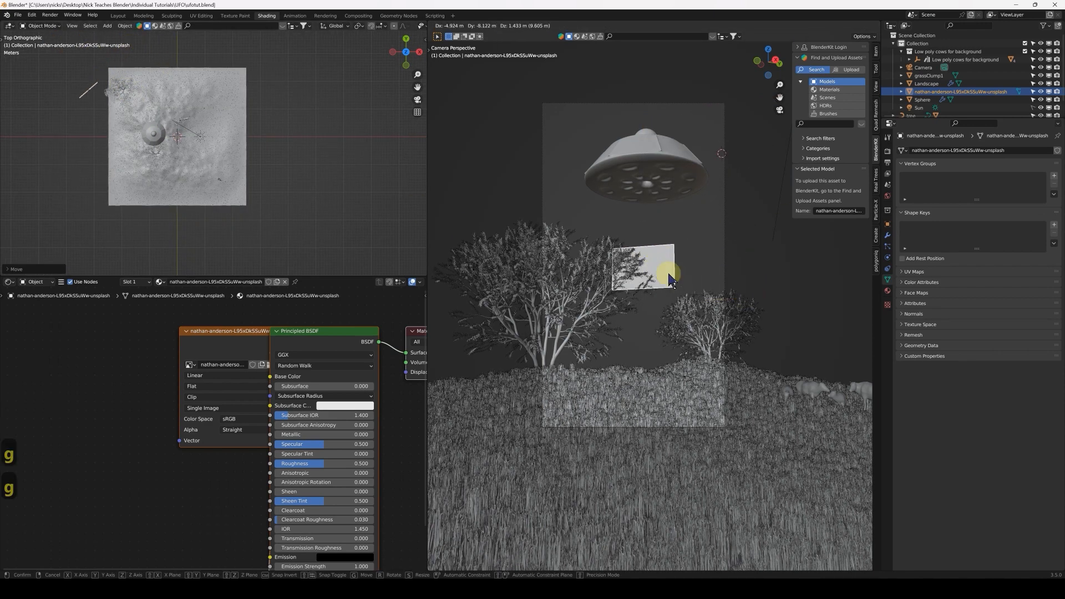
pyautogui.click(663, 271)
pyautogui.press('r')
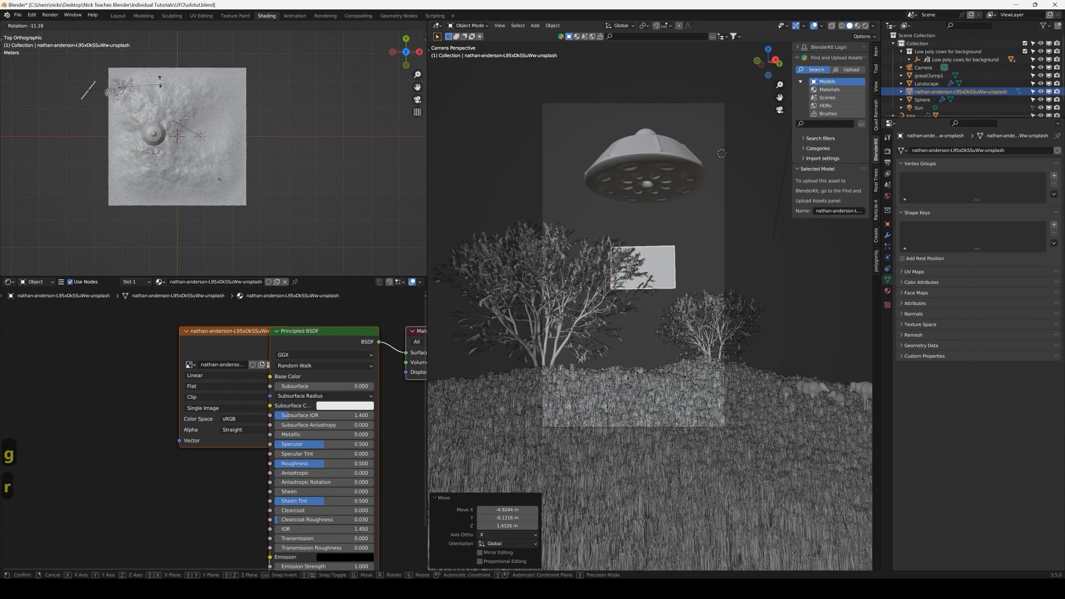
pyautogui.click(154, 79)
# Enlarge the image plane about 4.73 times, scale it up further, and raise it about 4.37 m to fill the camera frame's background.
pyautogui.press('s')
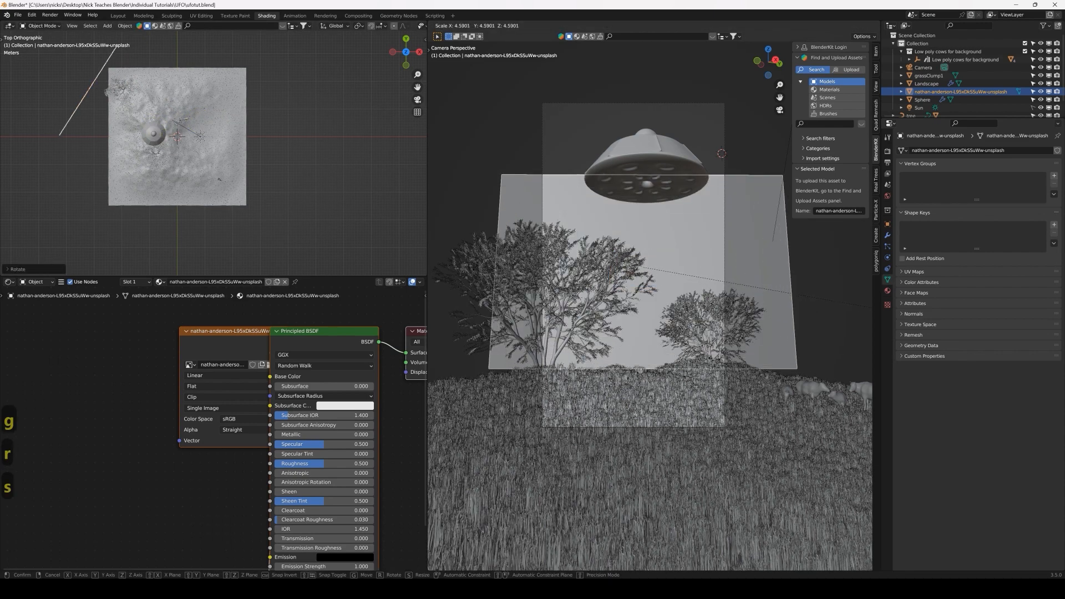
pyautogui.click(793, 370)
pyautogui.press('s')
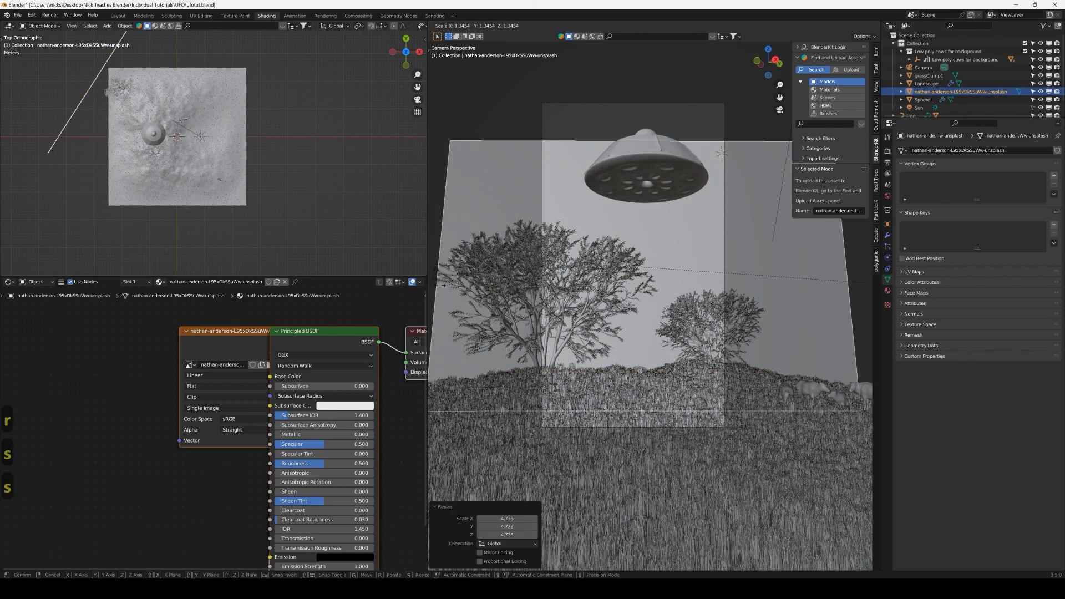
pyautogui.click(452, 277)
pyautogui.press('g')
pyautogui.click(444, 250)
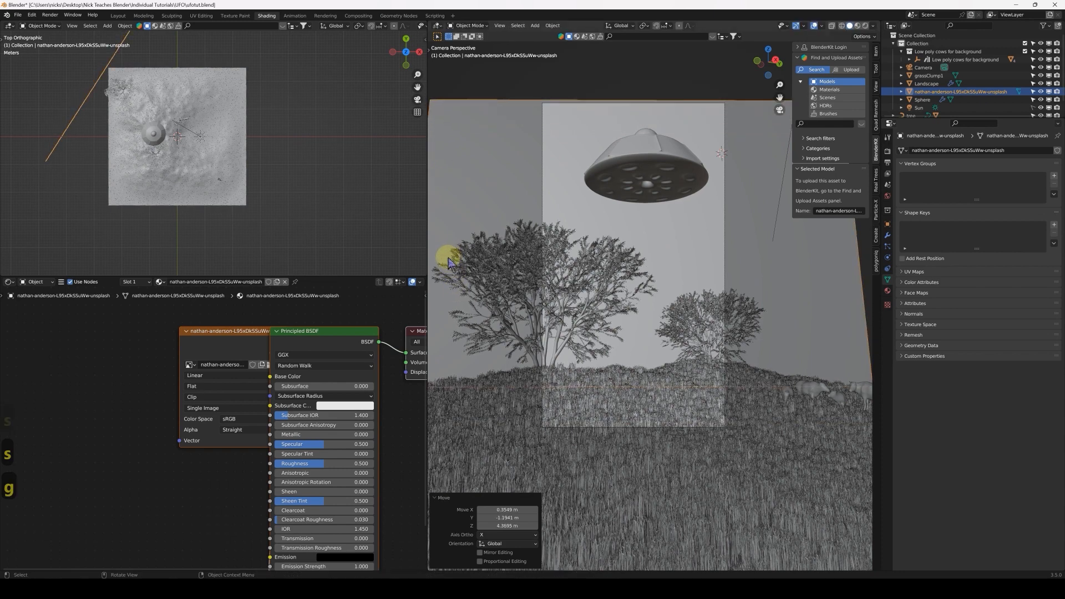
# Replace the image plane's Principled BSDF with an Emission shader and limit the rendered preview to the camera frame.
pyautogui.click(244, 340)
pyautogui.moveTo(246, 343); pyautogui.dragTo(109, 337)
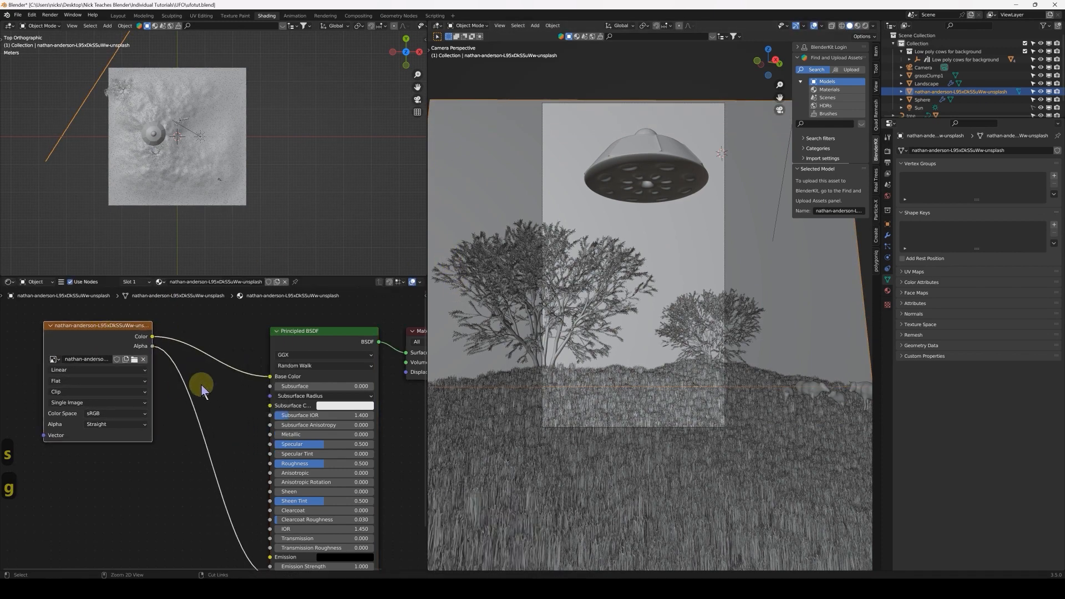
pyautogui.press('Home')
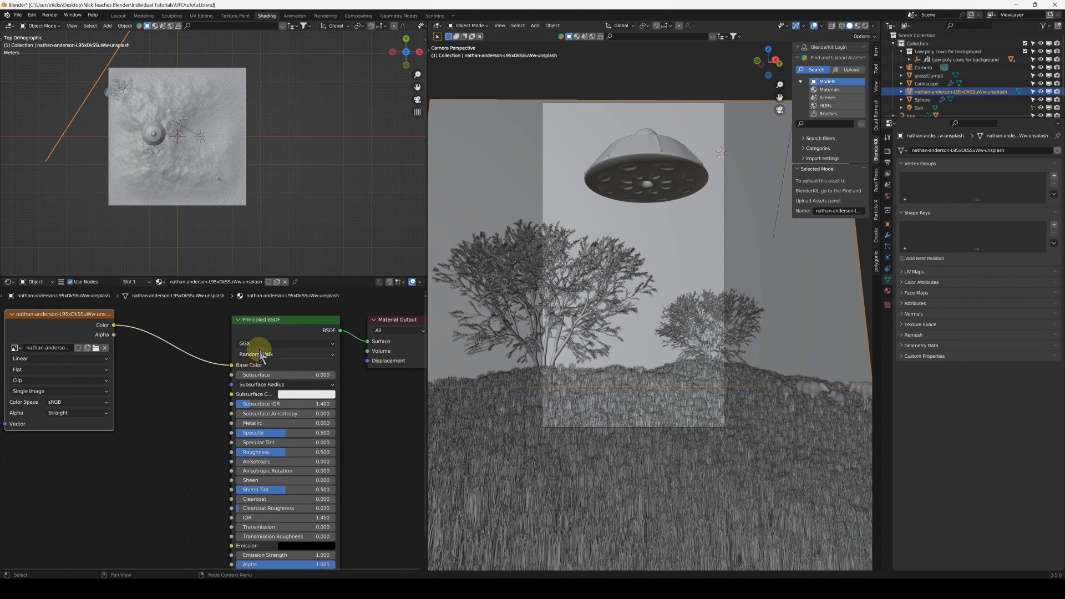
pyautogui.click(272, 338)
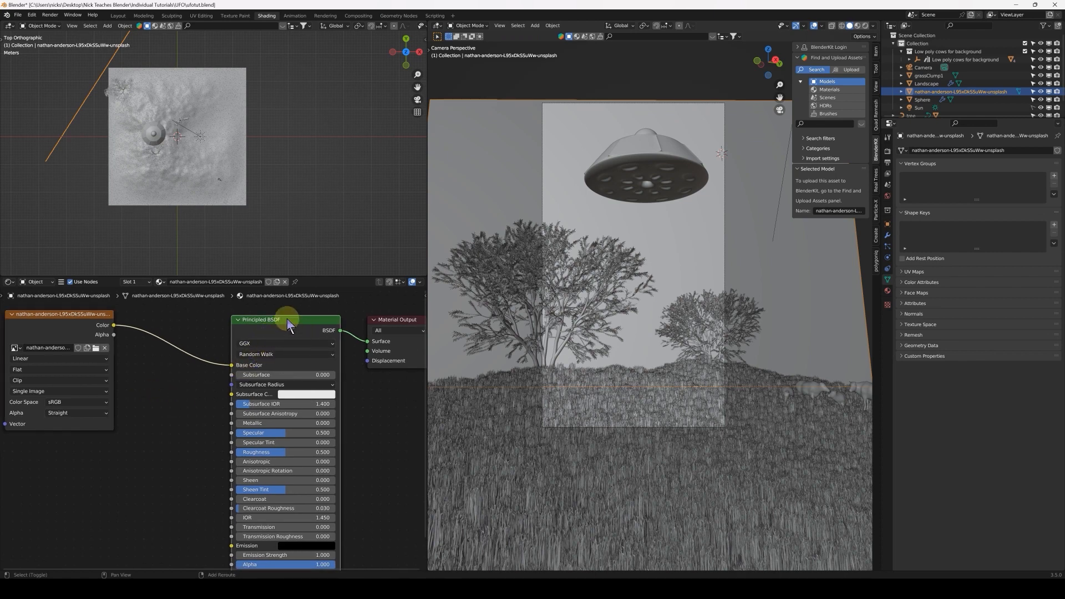
pyautogui.hotkey('shift', 's')
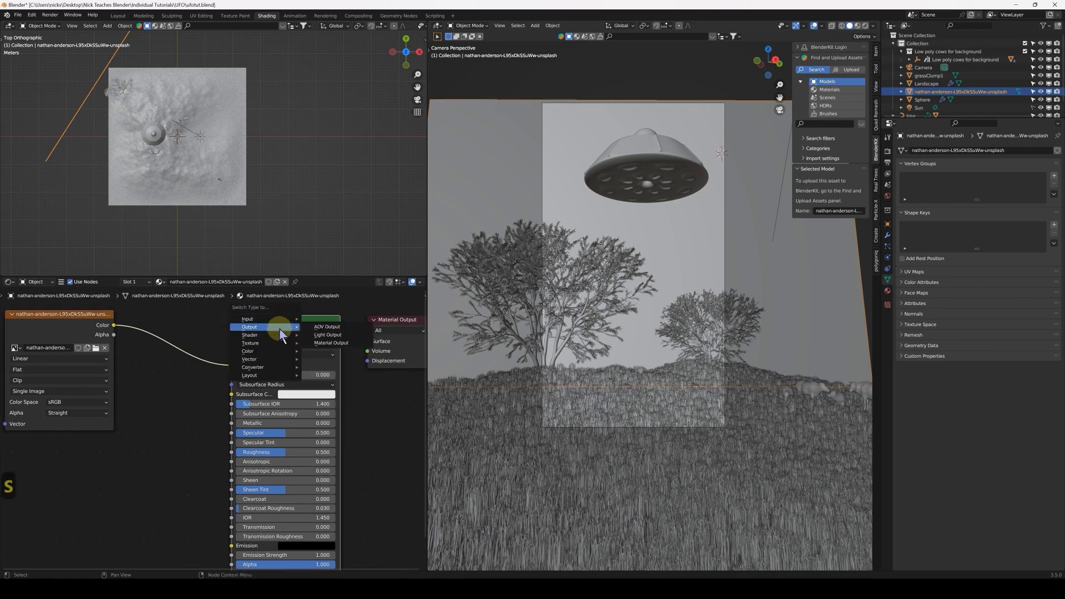
pyautogui.moveTo(272, 335)
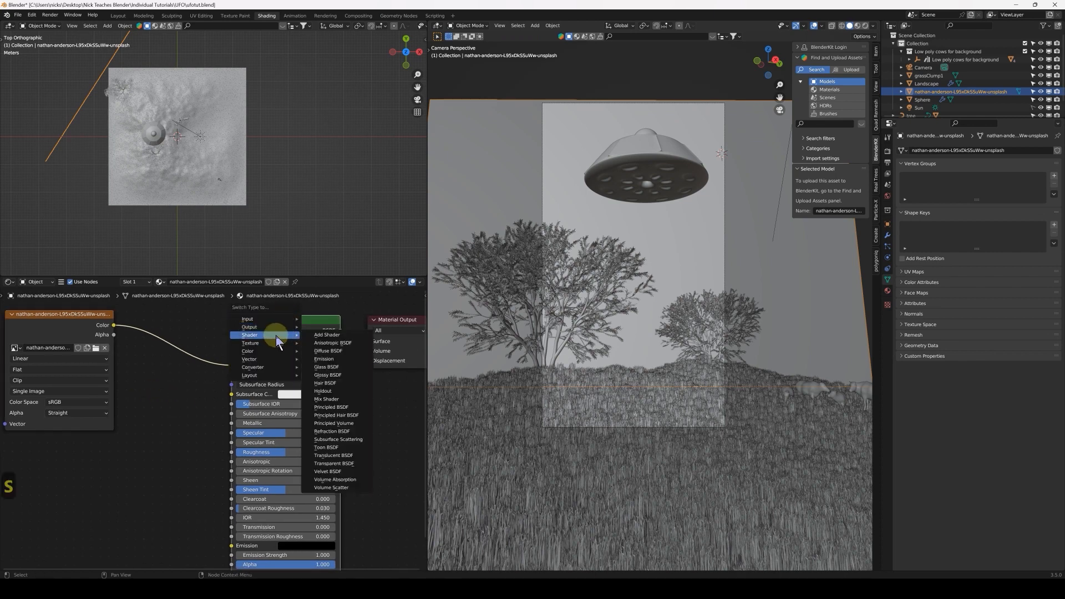
pyautogui.click(336, 360)
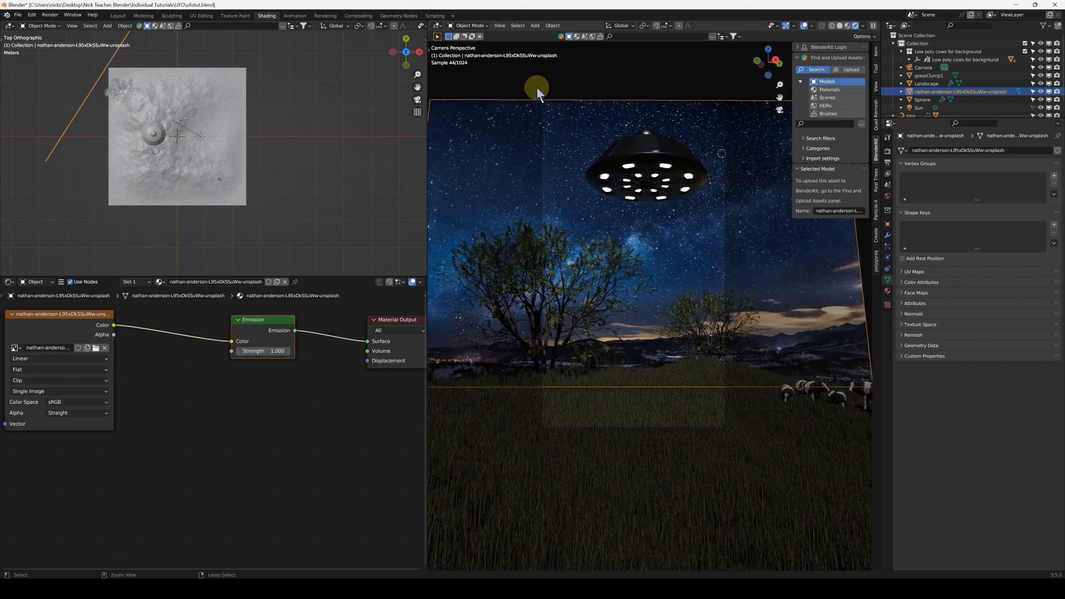
pyautogui.hotkey('ctrl', 'b')
pyautogui.moveTo(537, 95); pyautogui.dragTo(724, 427)
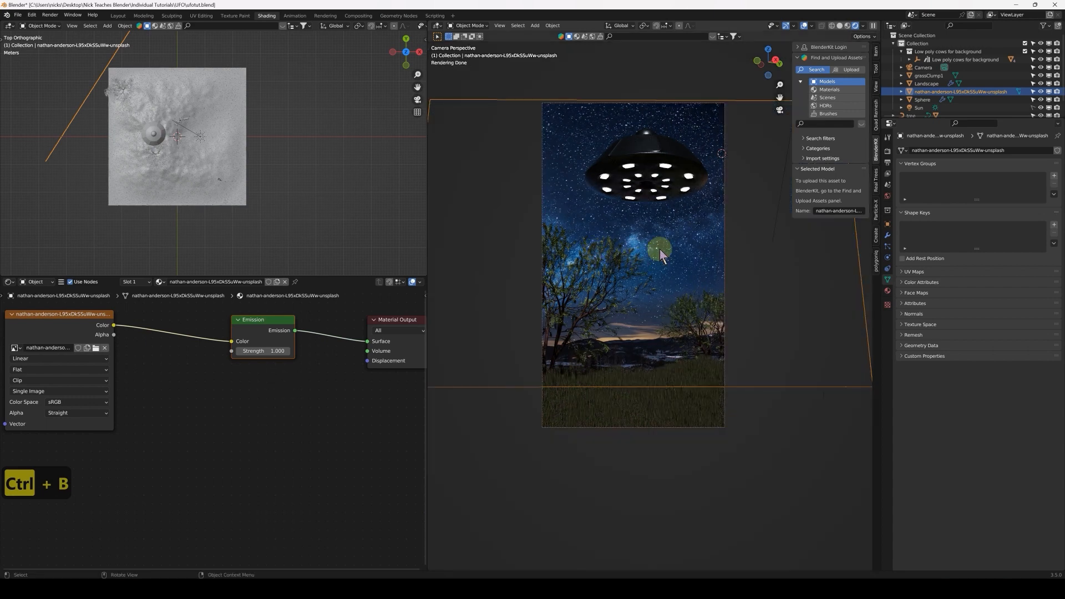
# Enlarge the background image plane about 1.19 times and lower it about 0.39 m behind the trees.
pyautogui.press('g')
pyautogui.press('s')
pyautogui.click(739, 306)
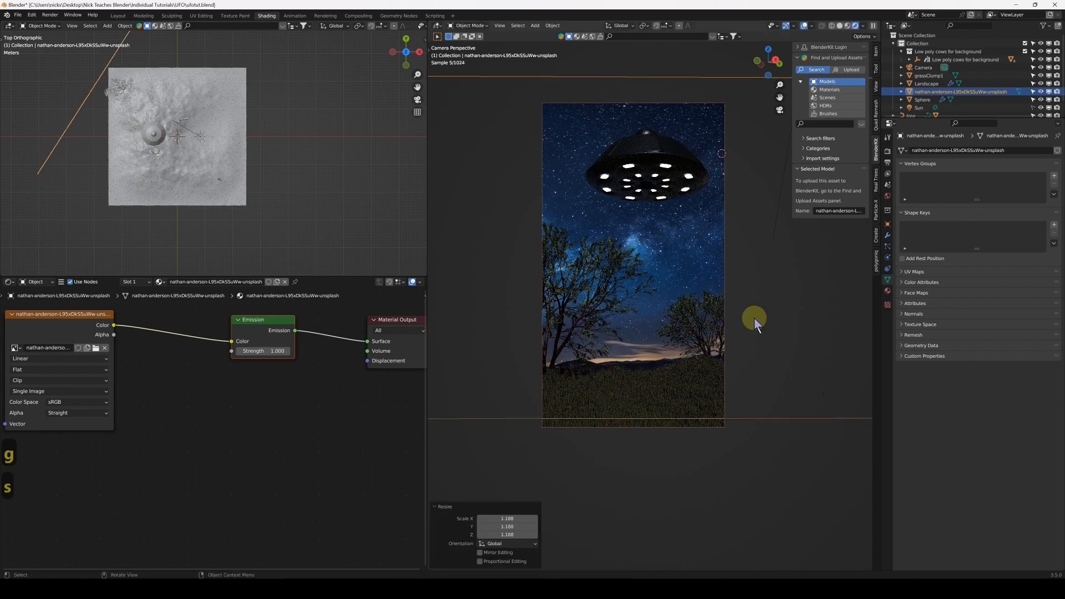
pyautogui.press('g')
pyautogui.click(737, 305)
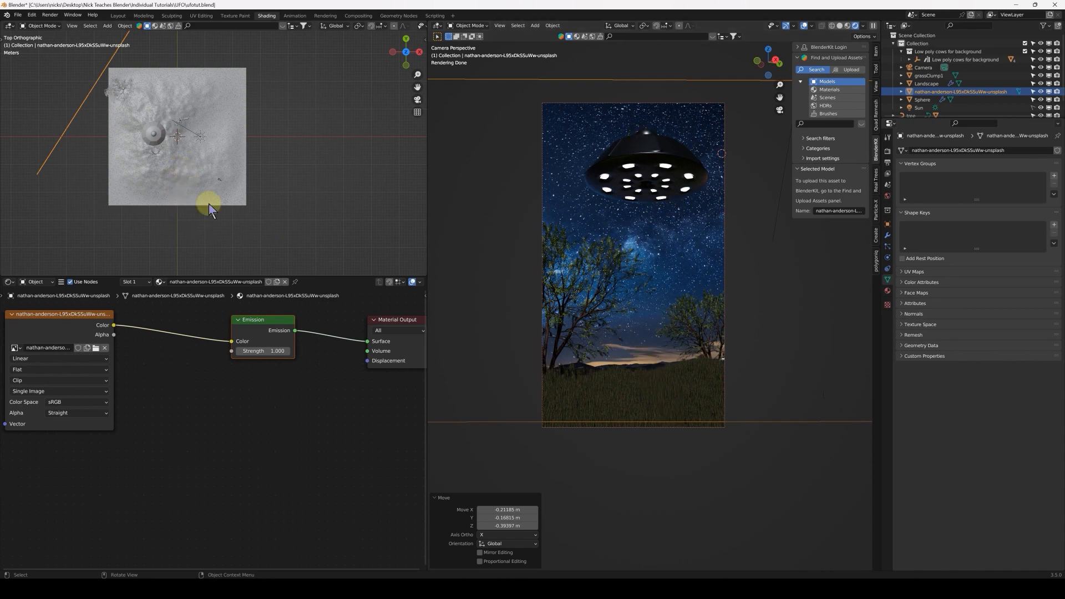
# Bring one cow from the herd into the camera frame and place it close in front of the camera in top view.
pyautogui.scroll(3, 208, 209)
pyautogui.scroll(5, 178, 151)
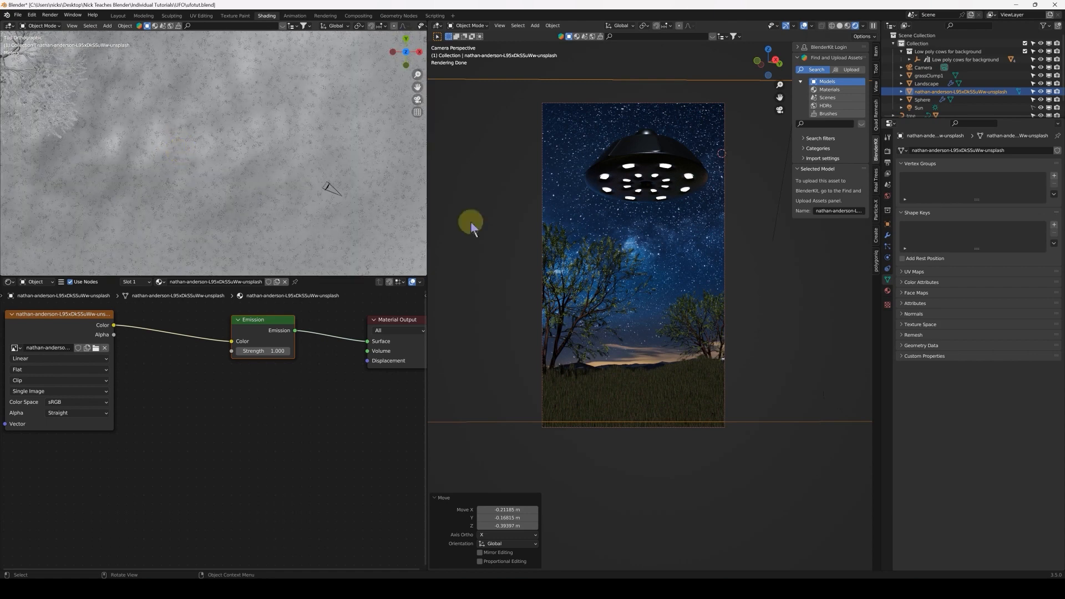
pyautogui.click(839, 26)
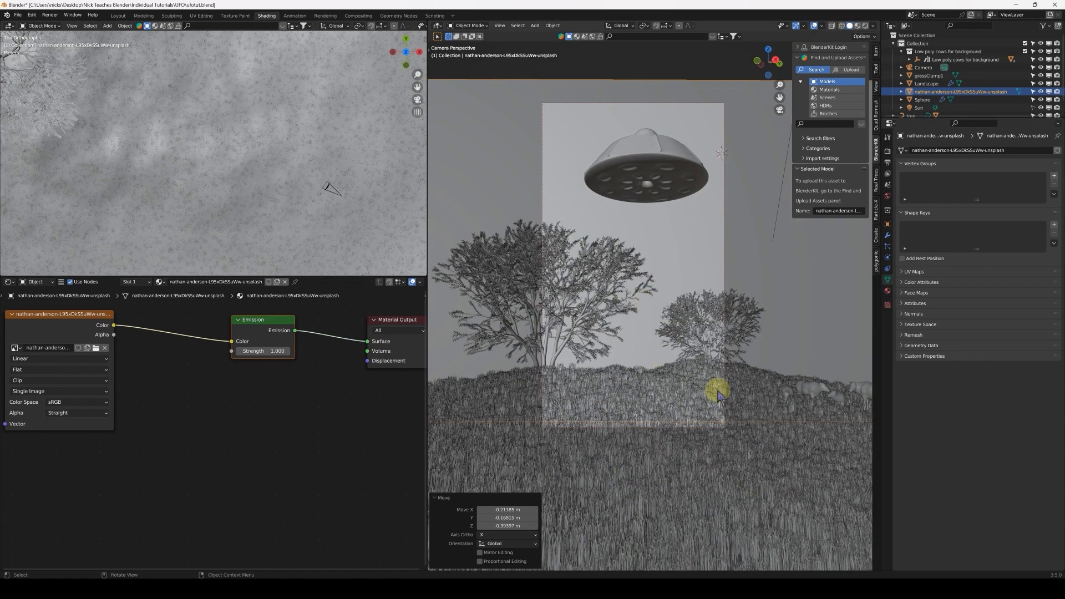
pyautogui.click(820, 391)
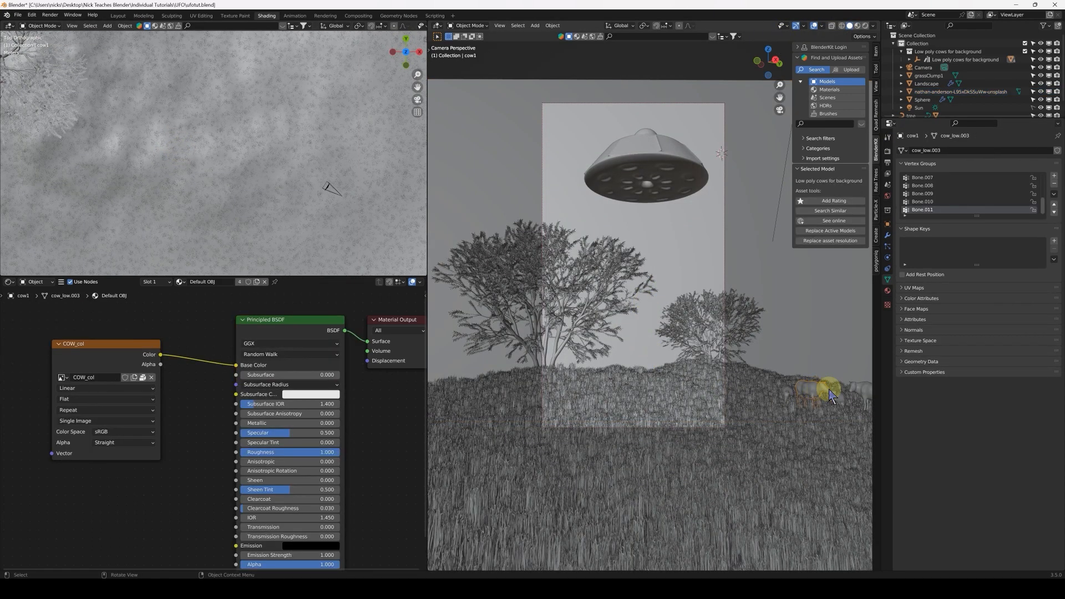
pyautogui.press('g')
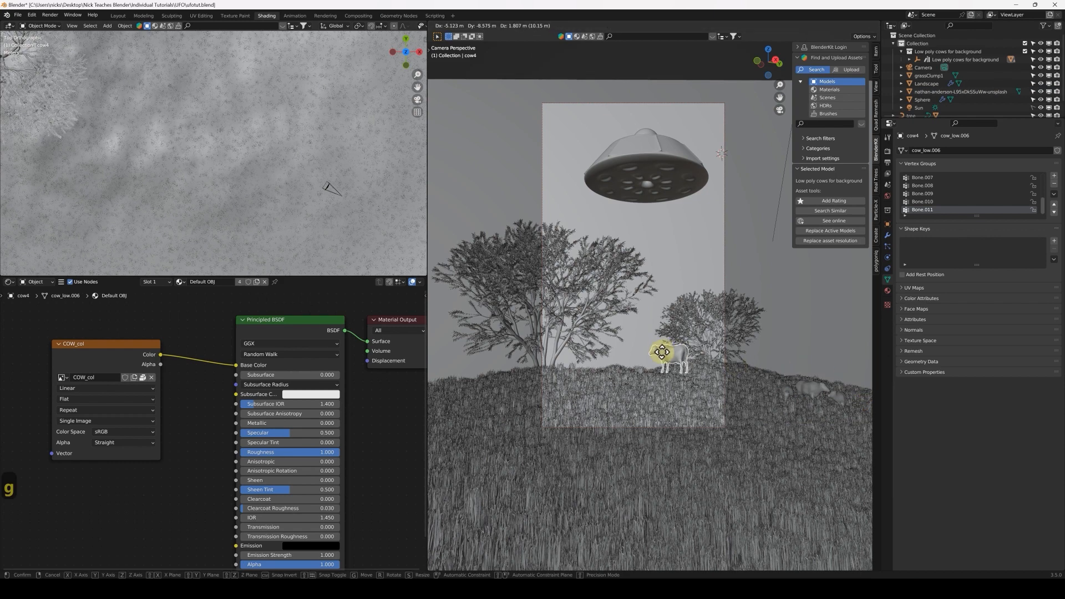
pyautogui.click(663, 355)
pyautogui.scroll(-3, 226, 189)
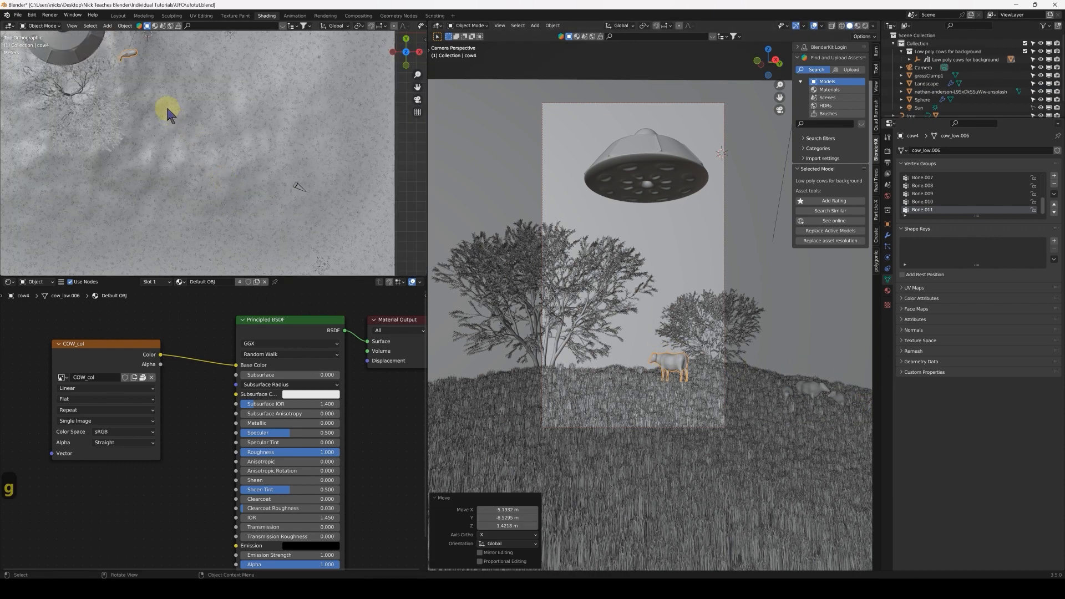
pyautogui.press('g')
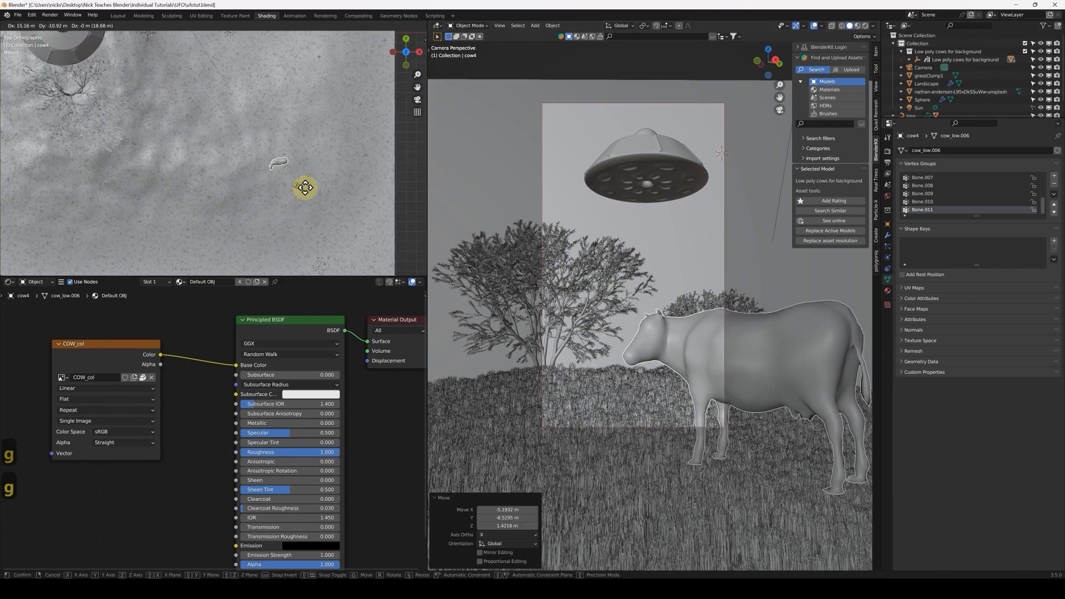
pyautogui.click(319, 196)
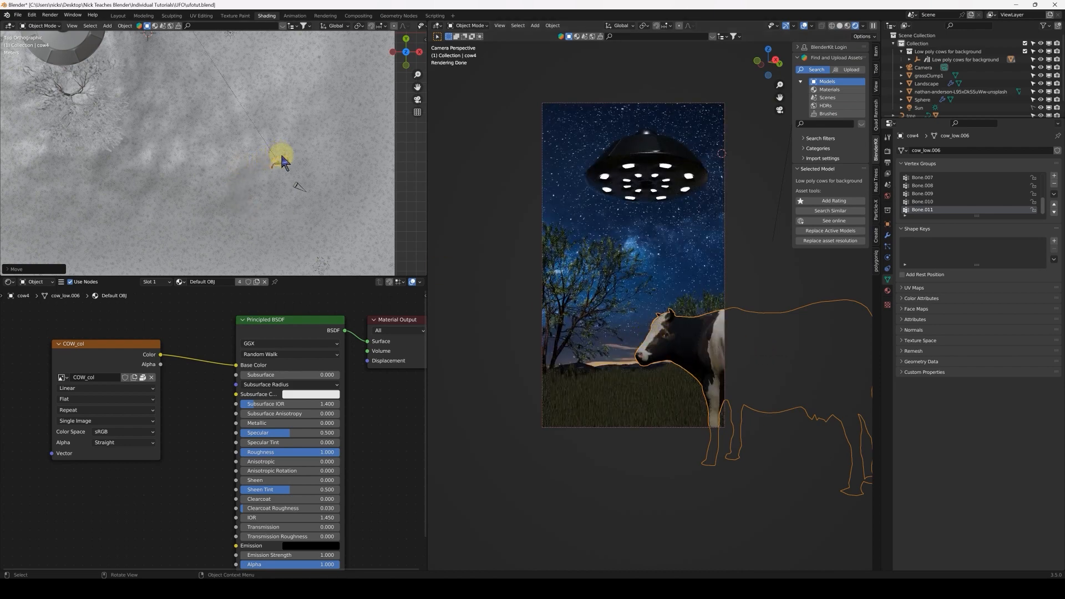
# Move the foreground cow farther from the camera, partly inside the frame's edge, and lower it about 0.52 m onto the grass.
pyautogui.press('g')
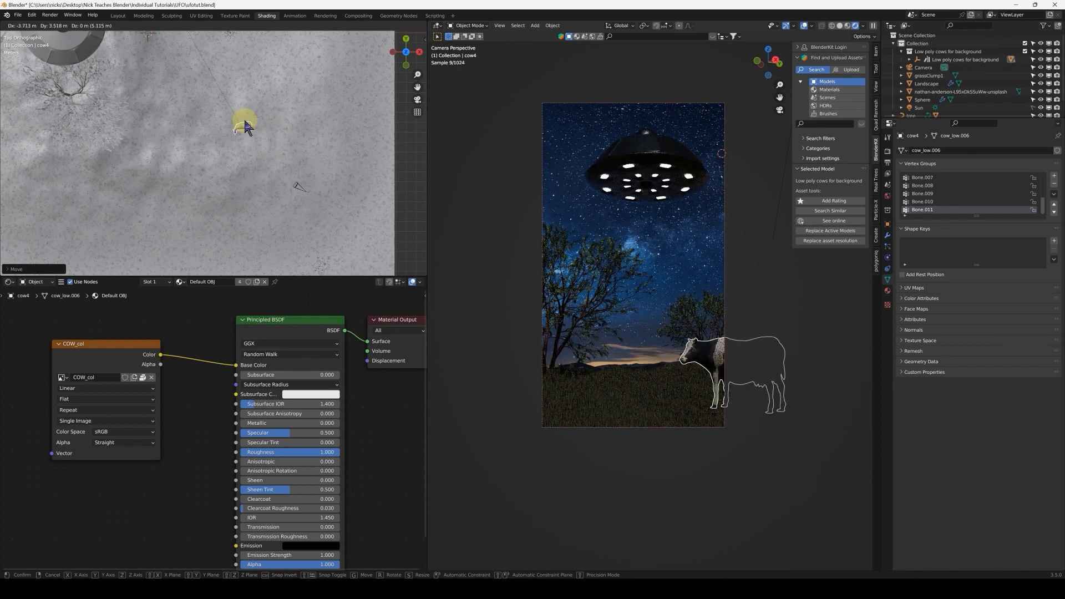
pyautogui.click(245, 127)
pyautogui.press('g')
pyautogui.press('z')
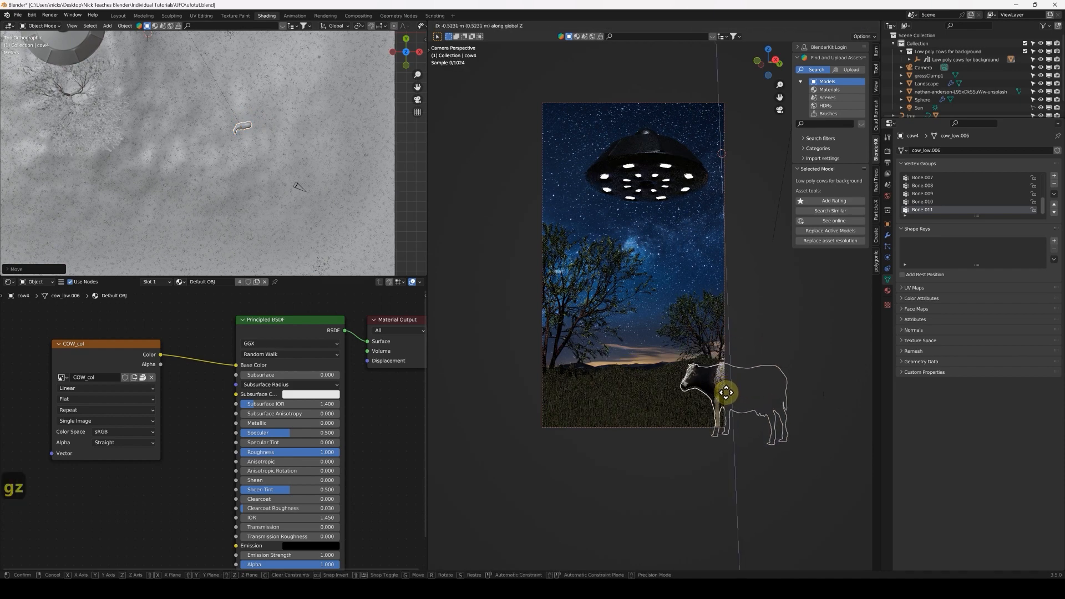
pyautogui.click(726, 392)
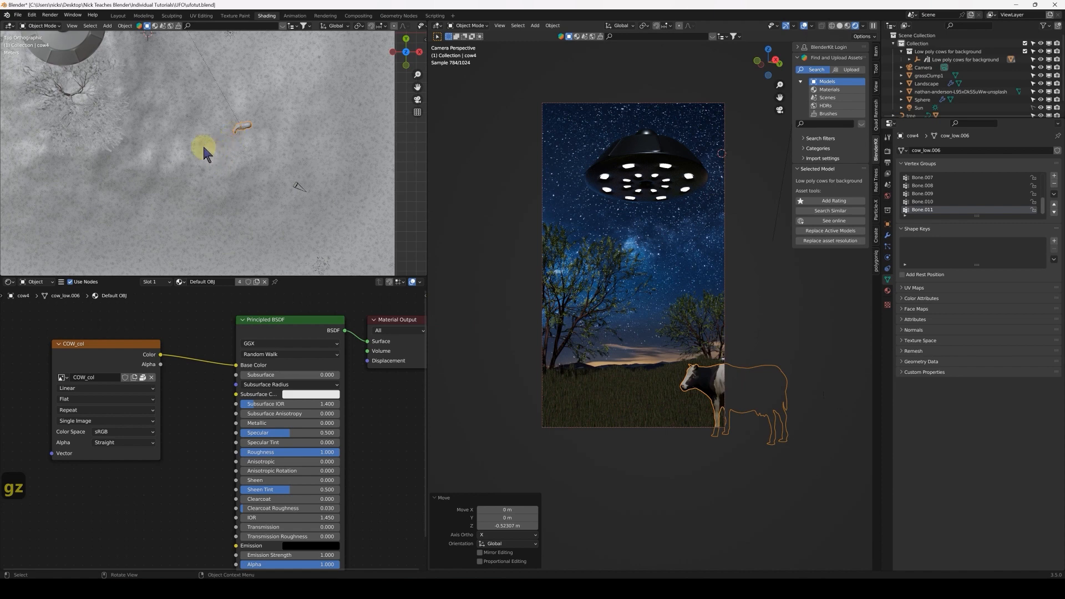
# Move a second cow from the herd beside the UFO in top view and raise it about 6.8 m into the air.
pyautogui.scroll(-4, 214, 202)
pyautogui.scroll(5, 218, 155)
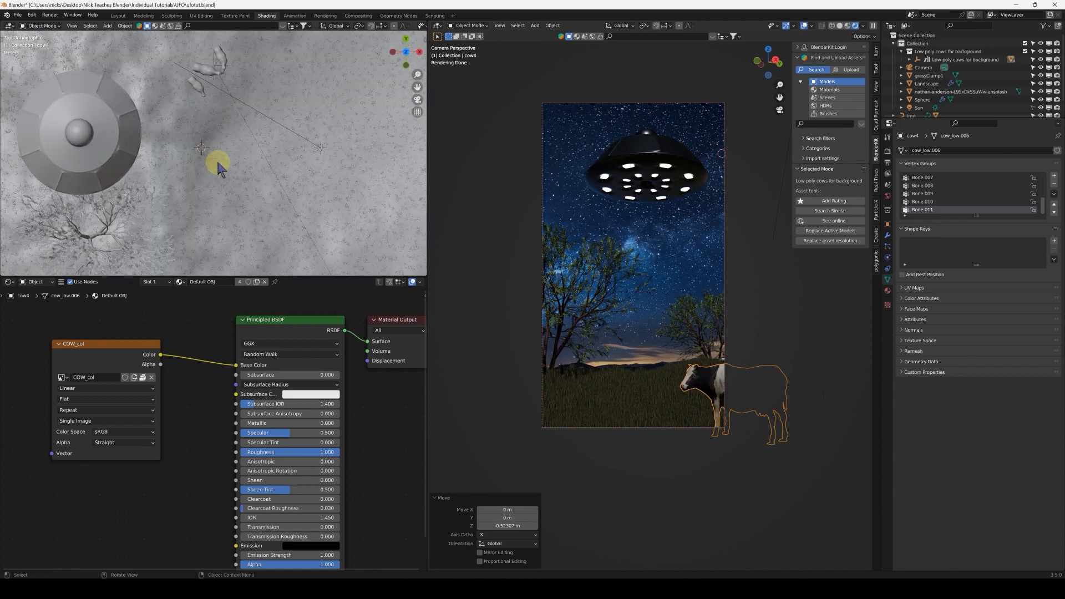
pyautogui.click(200, 90)
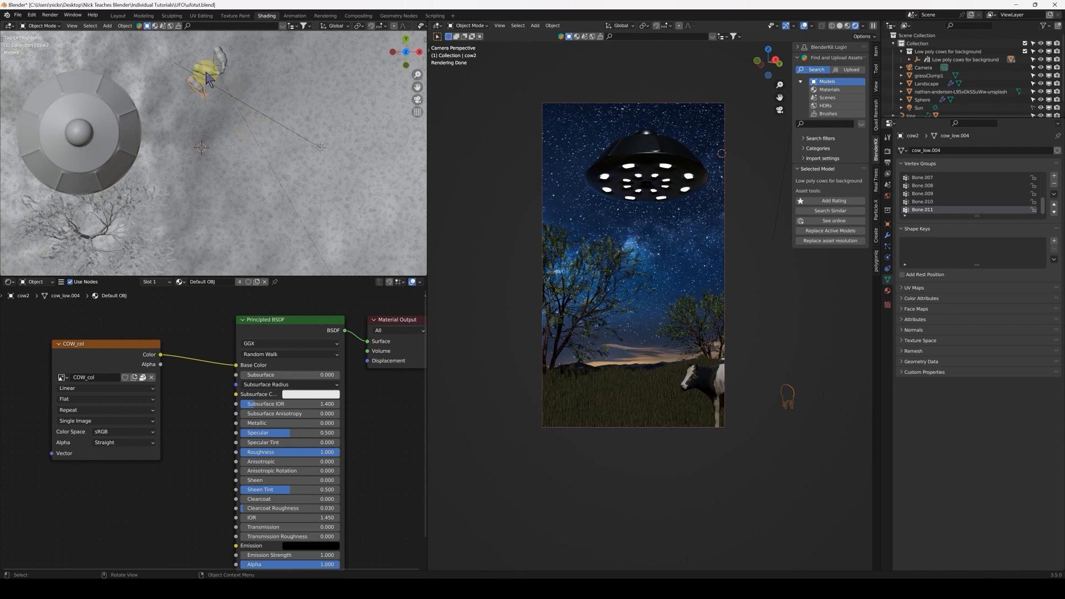
pyautogui.press('g')
pyautogui.click(167, 191)
pyautogui.press('g')
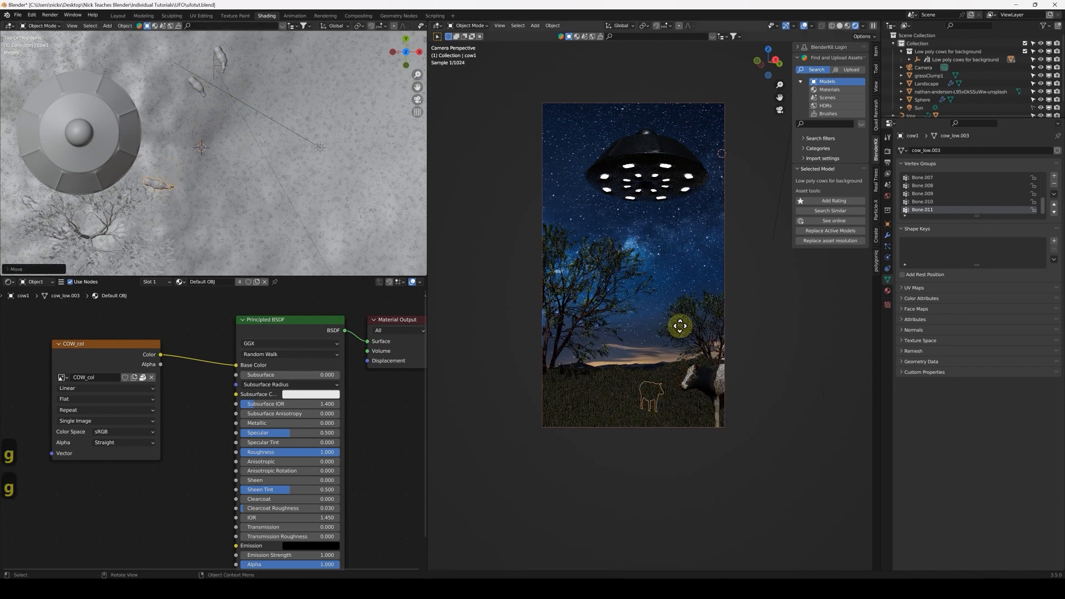
pyautogui.click(680, 247)
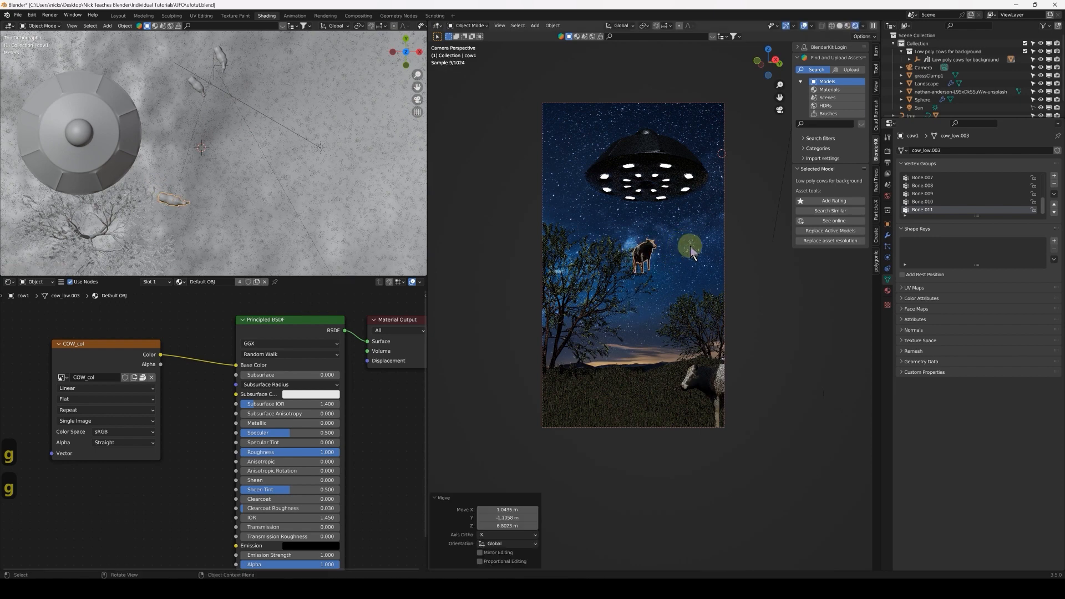
# Show the viewport in solid shading from above and centre the floating cow beneath the UFO.
pyautogui.click(840, 26)
pyautogui.press('7')
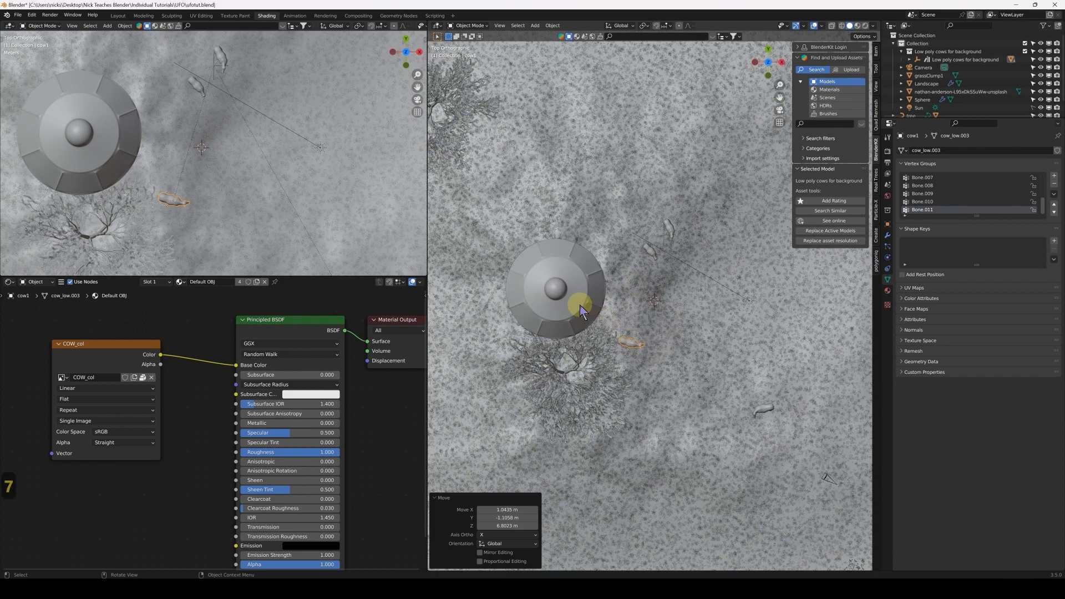
pyautogui.press('g')
pyautogui.press('g')
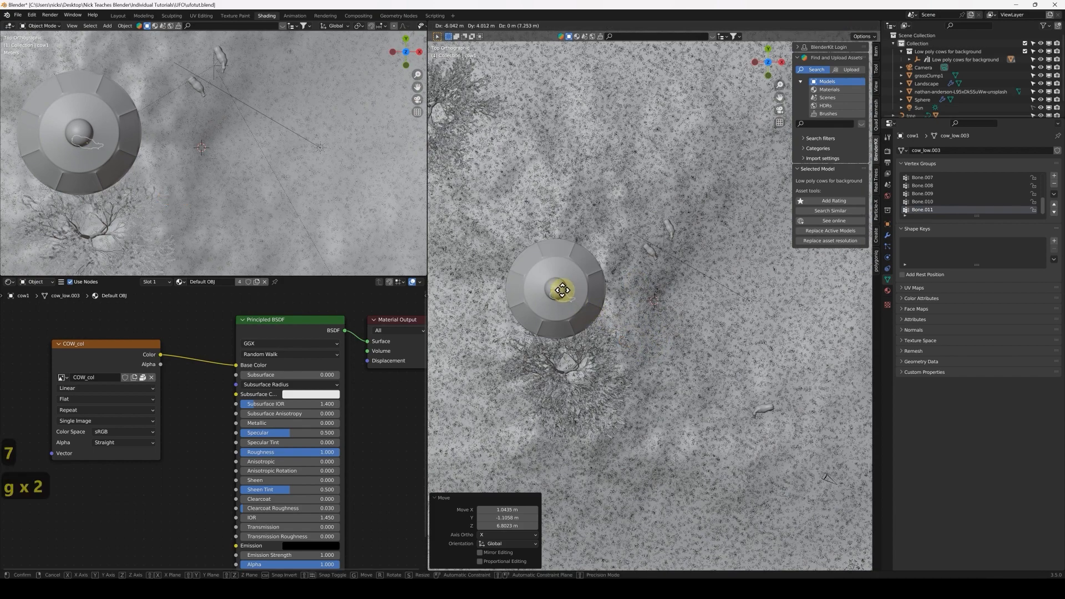
pyautogui.click(557, 286)
# Tilt the floating cow about 39.4° and raise it vertically toward the UFO's underside.
pyautogui.moveTo(560, 287); pyautogui.dragTo(447, 205, button='middle')
pyautogui.scroll(5, 574, 300)
pyautogui.moveTo(616, 303); pyautogui.dragTo(510, 286, button='middle')
pyautogui.press('r')
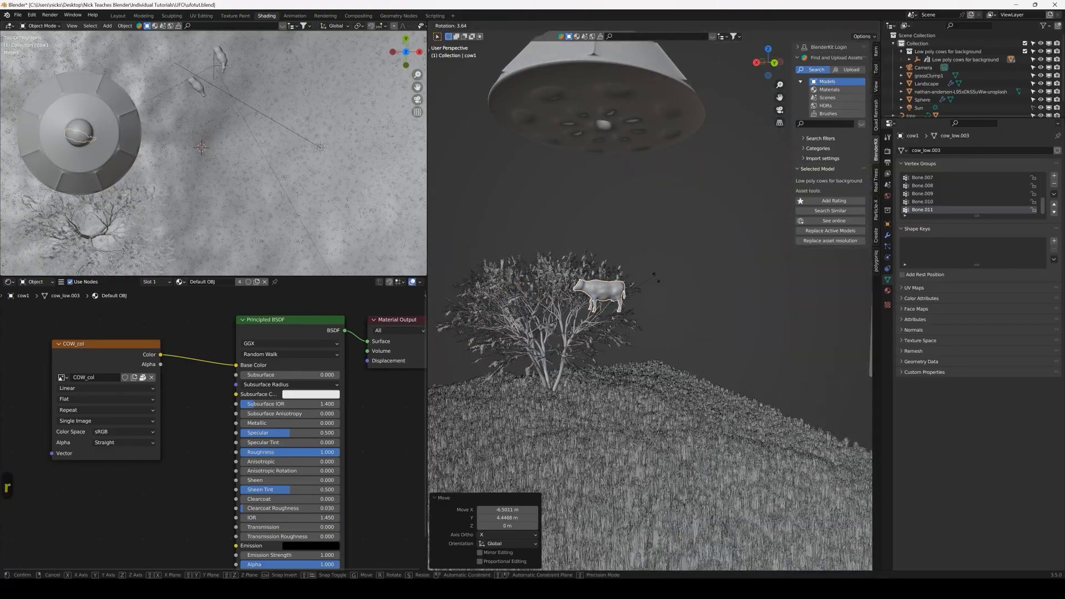
pyautogui.click(642, 299)
pyautogui.moveTo(642, 300); pyautogui.dragTo(706, 299, button='middle')
pyautogui.press('g')
pyautogui.press('z')
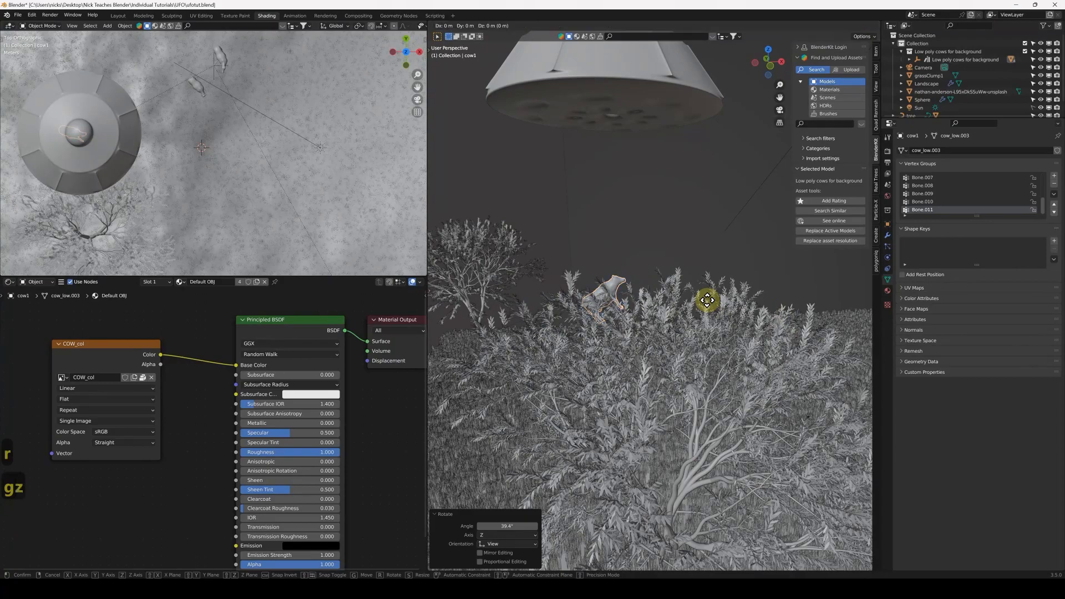
pyautogui.click(719, 222)
# Put the floating cow into Sculpt Mode and activate the Pose brush.
pyautogui.scroll(7, 607, 213)
pyautogui.moveTo(614, 238)
pyautogui.mouseDown(button='middle')
pyautogui.moveTo(564, 244)
pyautogui.moveTo(624, 228)
pyautogui.moveTo(624, 242)
pyautogui.mouseUp(button='middle')
pyautogui.click(623, 237)
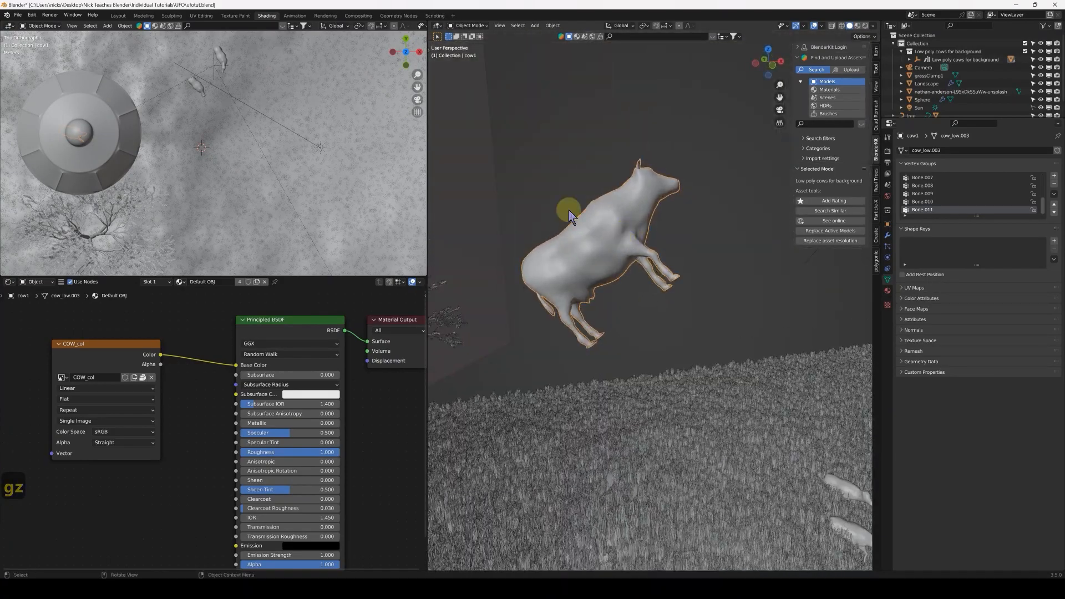
pyautogui.click(478, 26)
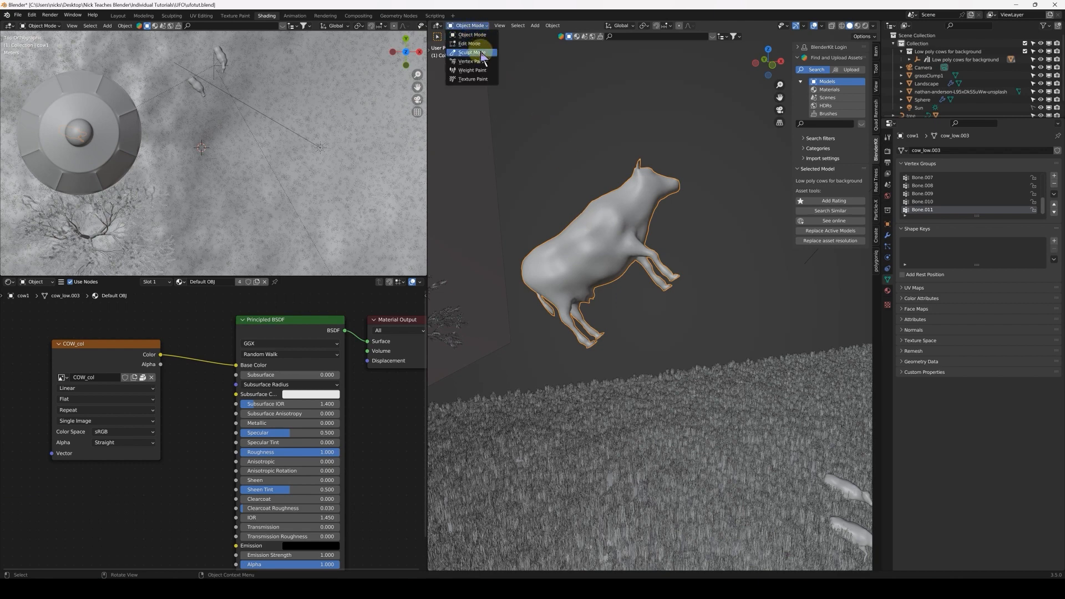
pyautogui.click(471, 52)
pyautogui.press('t')
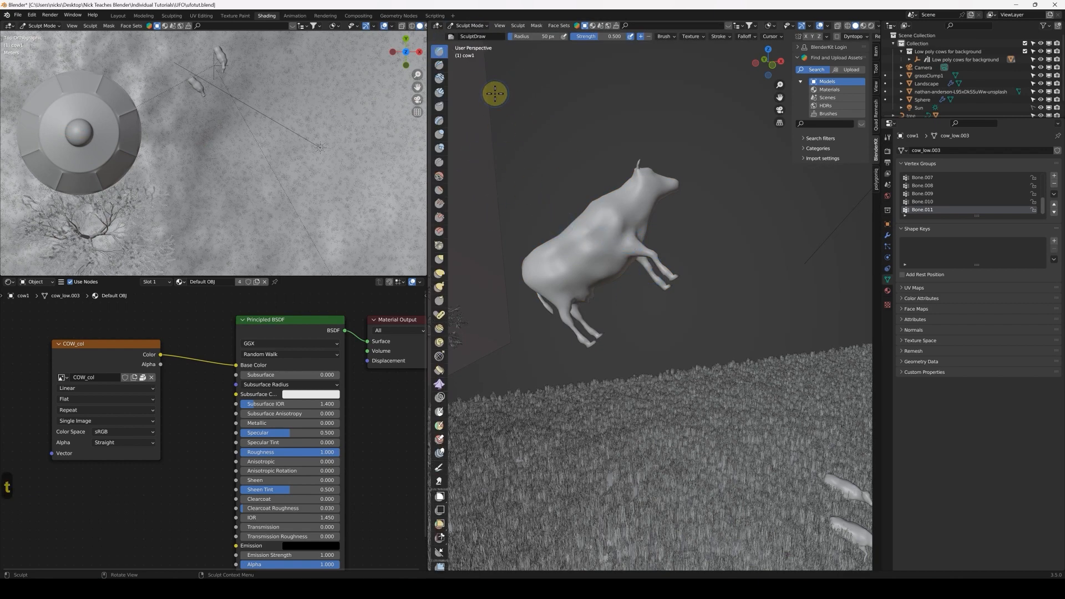
pyautogui.click(440, 315)
# Try the Pose brush on the cow's front leg and enlarge the brush radius to 324 px.
pyautogui.scroll(2, 597, 227)
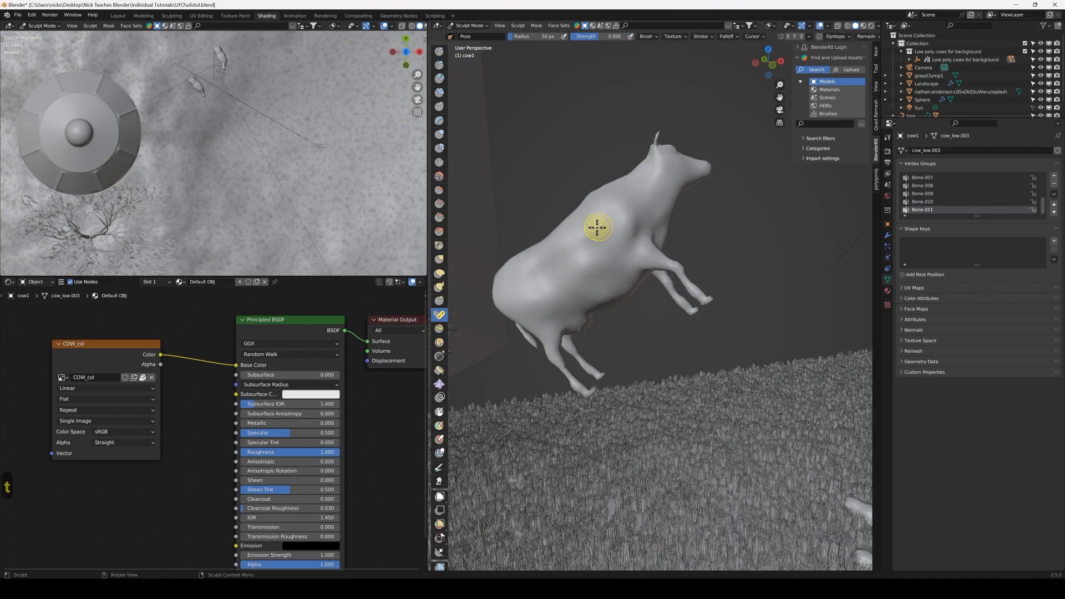
pyautogui.scroll(4, 618, 233)
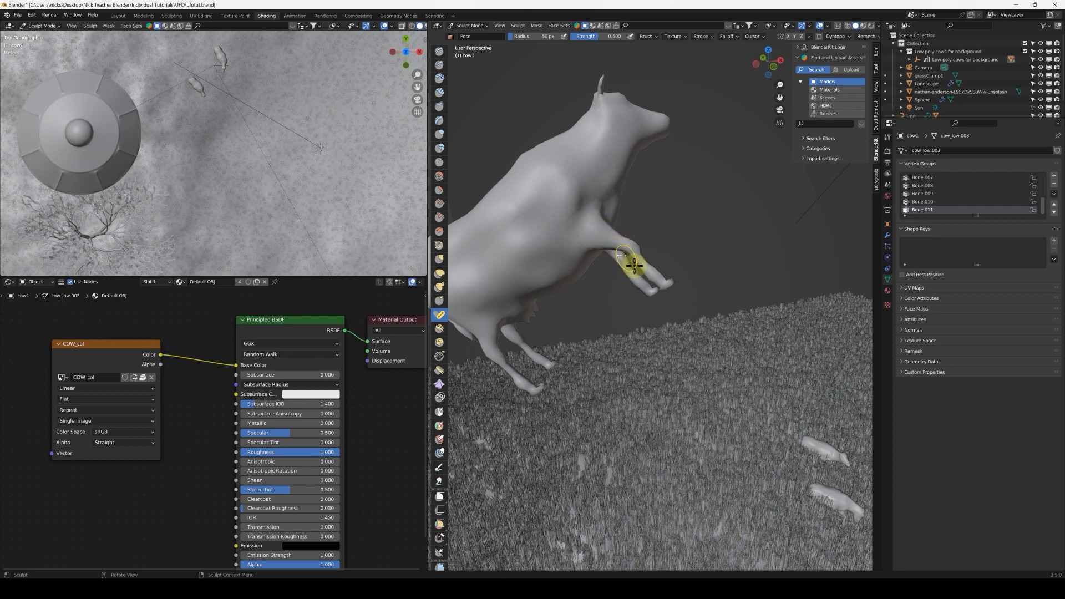
pyautogui.moveTo(627, 258); pyautogui.dragTo(667, 285)
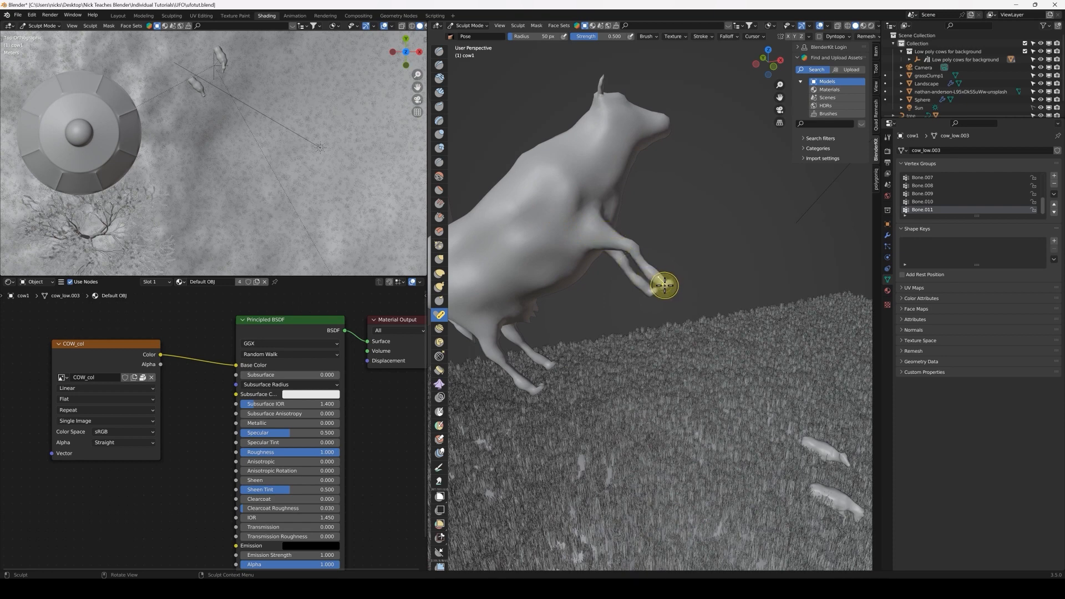
pyautogui.press('f')
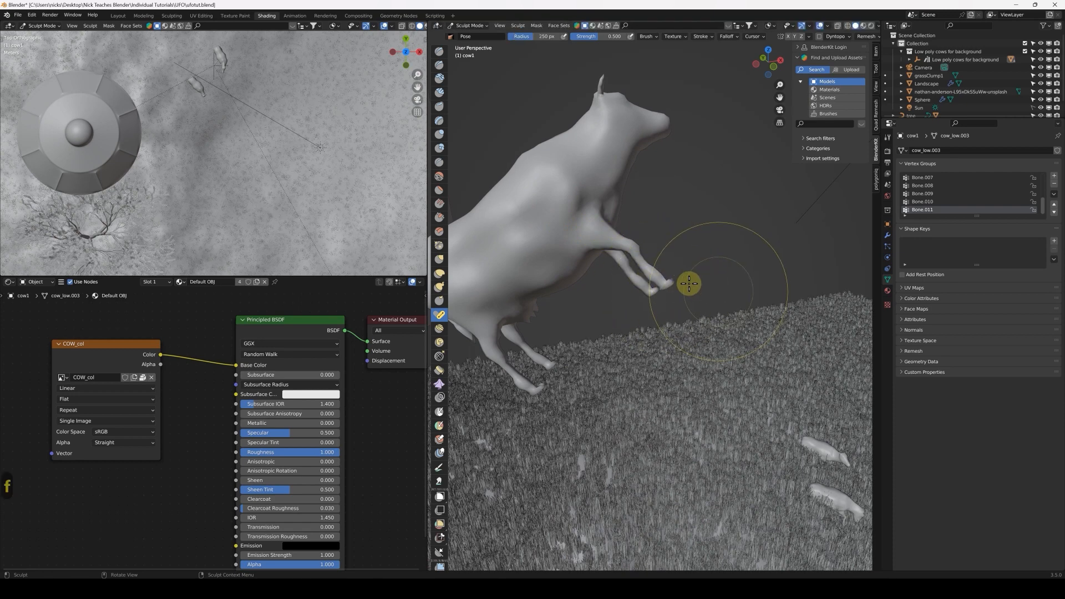
pyautogui.press('f')
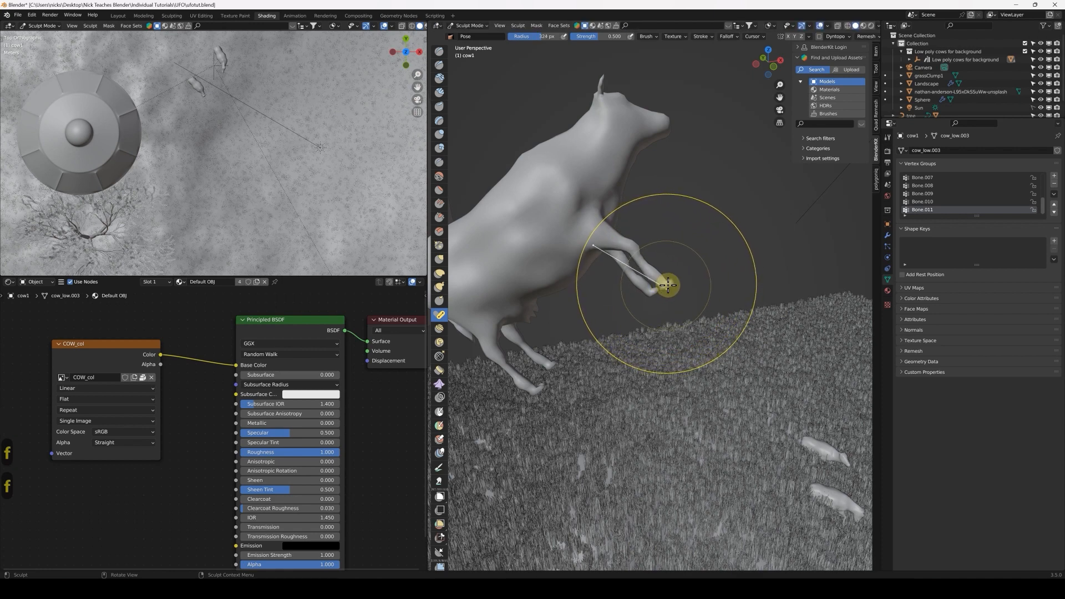
# Bend the floating cow's front leg downward with the Pose brush, then reduce the brush radius to 135 px and refine the hoof.
pyautogui.click(666, 287)
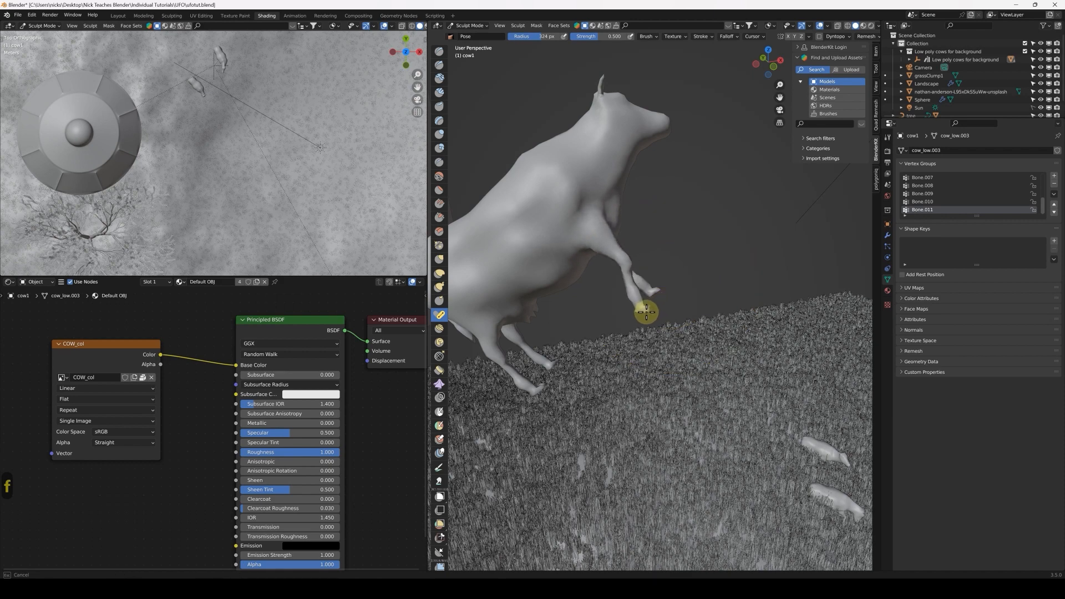
pyautogui.moveTo(646, 313); pyautogui.dragTo(647, 309)
pyautogui.press('f')
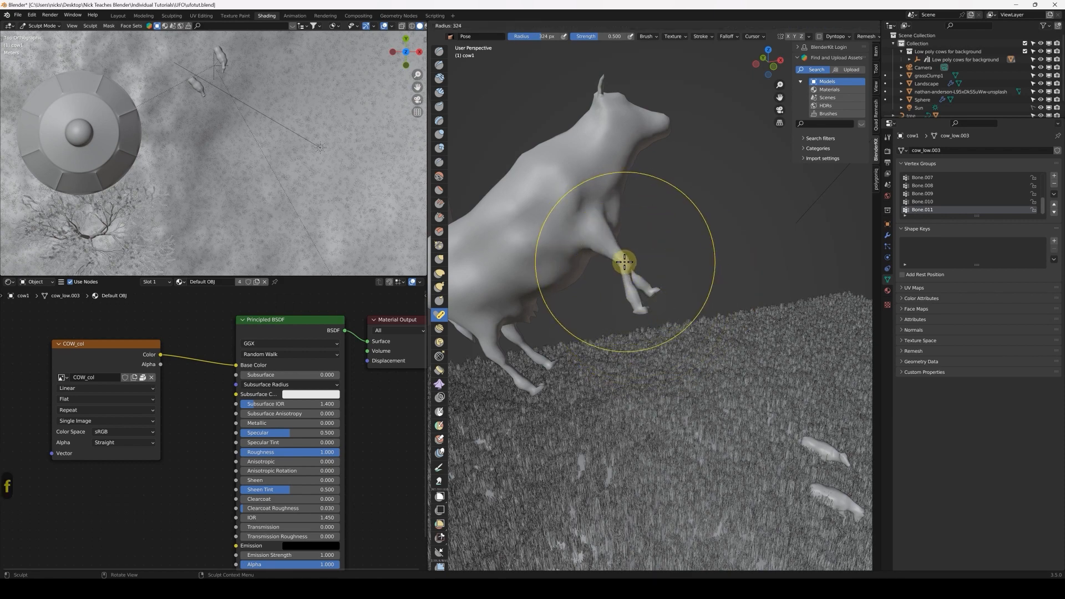
pyautogui.press('f')
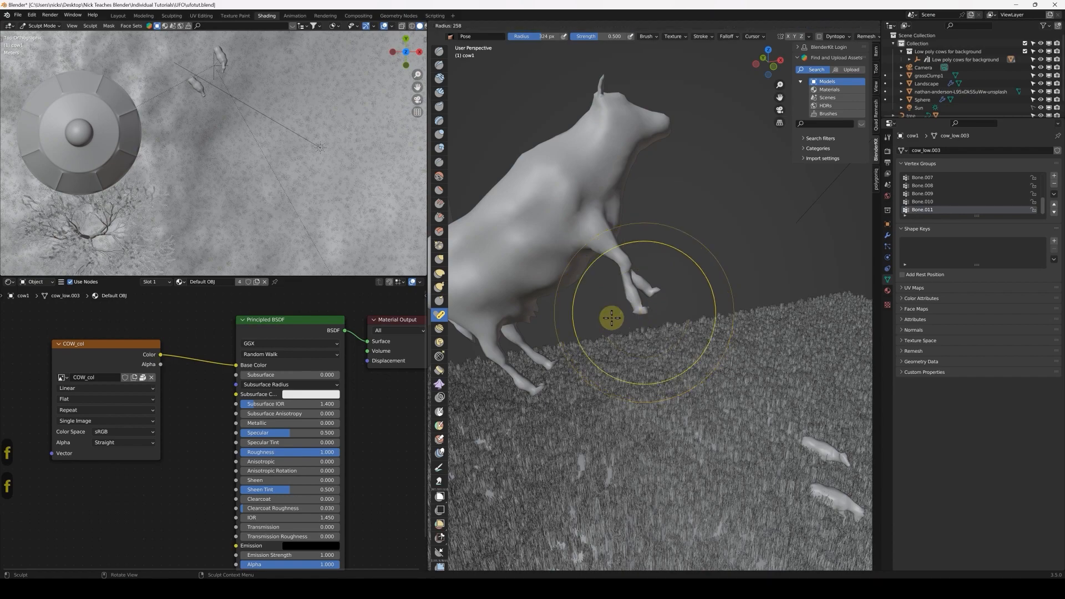
pyautogui.click(592, 320)
pyautogui.moveTo(638, 308); pyautogui.dragTo(633, 309)
pyautogui.moveTo(628, 266)
pyautogui.mouseDown(button='middle')
pyautogui.moveTo(473, 255)
pyautogui.moveTo(428, 240)
pyautogui.moveTo(428, 226)
pyautogui.mouseUp(button='middle')
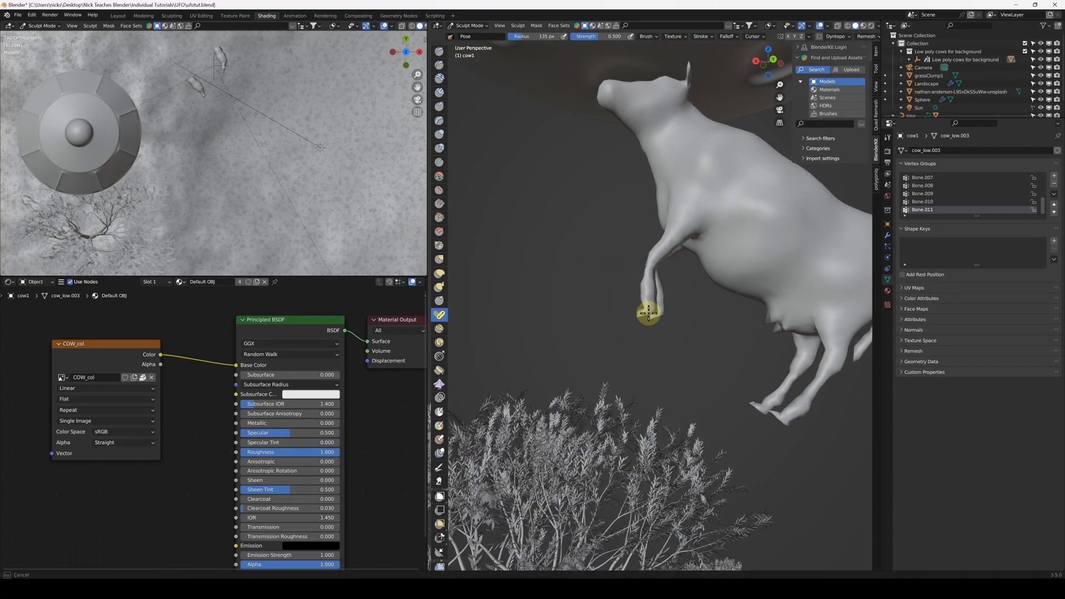
# Enlarge the Pose brush radius to 347 px and swing the cow's other front leg into a different pose.
pyautogui.press('f')
pyautogui.click(710, 307)
pyautogui.moveTo(665, 281); pyautogui.dragTo(660, 296, button='middle')
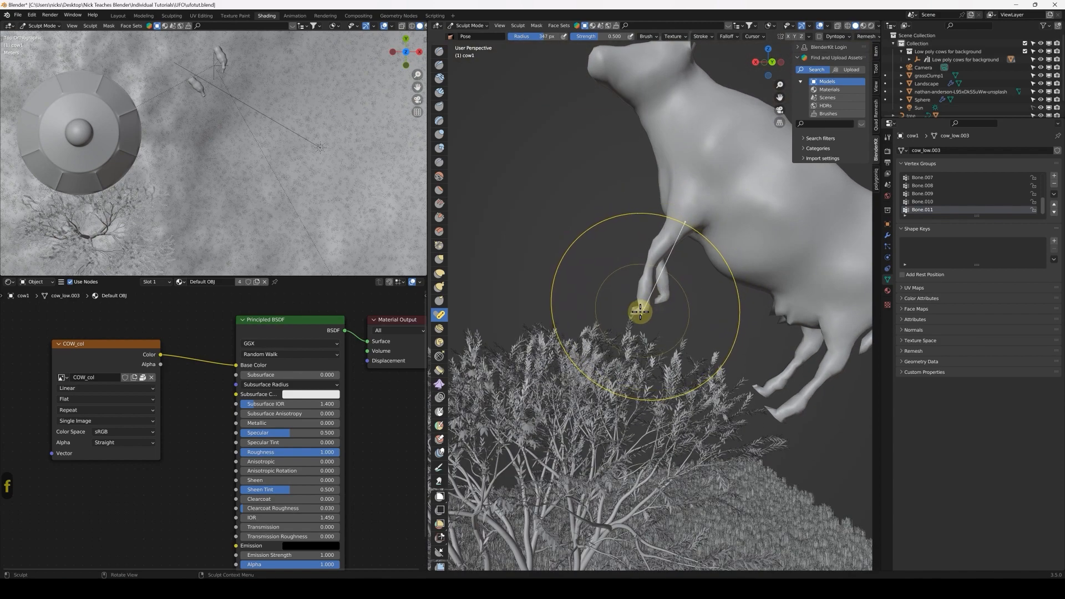
pyautogui.moveTo(640, 312)
pyautogui.mouseDown()
pyautogui.moveTo(665, 320)
pyautogui.moveTo(747, 281)
pyautogui.mouseUp()
# Pose the floating cow's hind legs hanging downward, reducing the Pose brush radius to 138 px for the lower legs.
pyautogui.moveTo(747, 280)
pyautogui.mouseDown(button='middle')
pyautogui.moveTo(808, 275)
pyautogui.moveTo(642, 220)
pyautogui.moveTo(642, 238)
pyautogui.moveTo(594, 276)
pyautogui.moveTo(505, 245)
pyautogui.moveTo(657, 207)
pyautogui.moveTo(635, 245)
pyautogui.moveTo(605, 253)
pyautogui.mouseUp(button='middle')
pyautogui.moveTo(605, 253)
pyautogui.mouseDown()
pyautogui.moveTo(598, 336)
pyautogui.moveTo(622, 351)
pyautogui.mouseUp()
pyautogui.press('f')
pyautogui.click(623, 353)
pyautogui.moveTo(623, 353)
pyautogui.mouseDown()
pyautogui.moveTo(577, 376)
pyautogui.moveTo(583, 355)
pyautogui.mouseUp()
pyautogui.press('f')
pyautogui.click(542, 359)
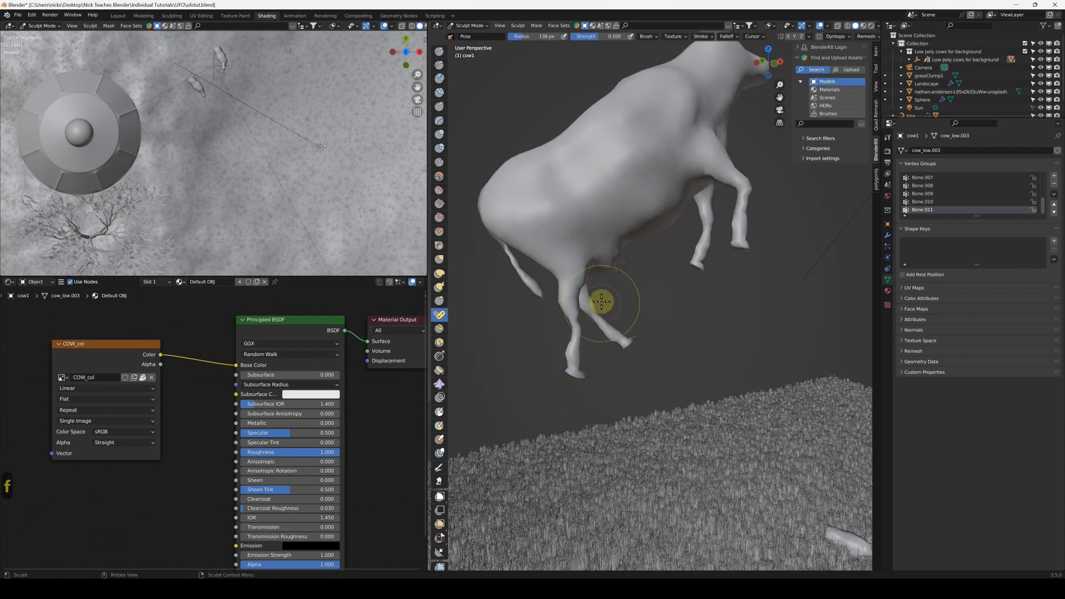
pyautogui.moveTo(597, 314)
pyautogui.mouseDown()
pyautogui.moveTo(623, 328)
pyautogui.moveTo(599, 317)
pyautogui.moveTo(613, 356)
pyautogui.moveTo(605, 355)
pyautogui.mouseUp()
pyautogui.moveTo(630, 209); pyautogui.dragTo(617, 212, button='middle')
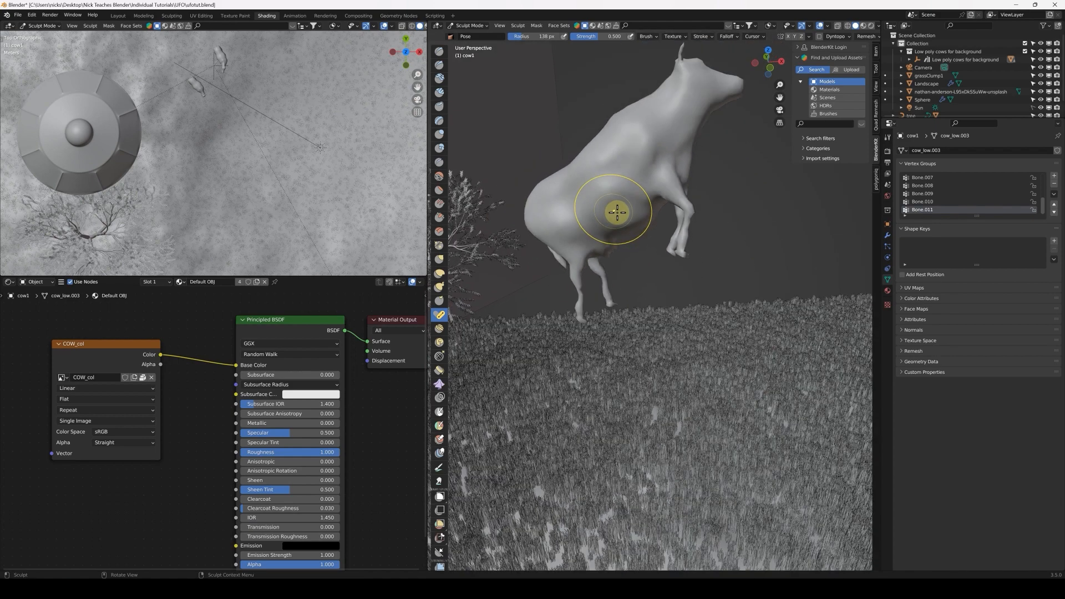
# Return the floating cow to Object Mode and show the scene through the camera.
pyautogui.press('Tab')
pyautogui.press('Tab')
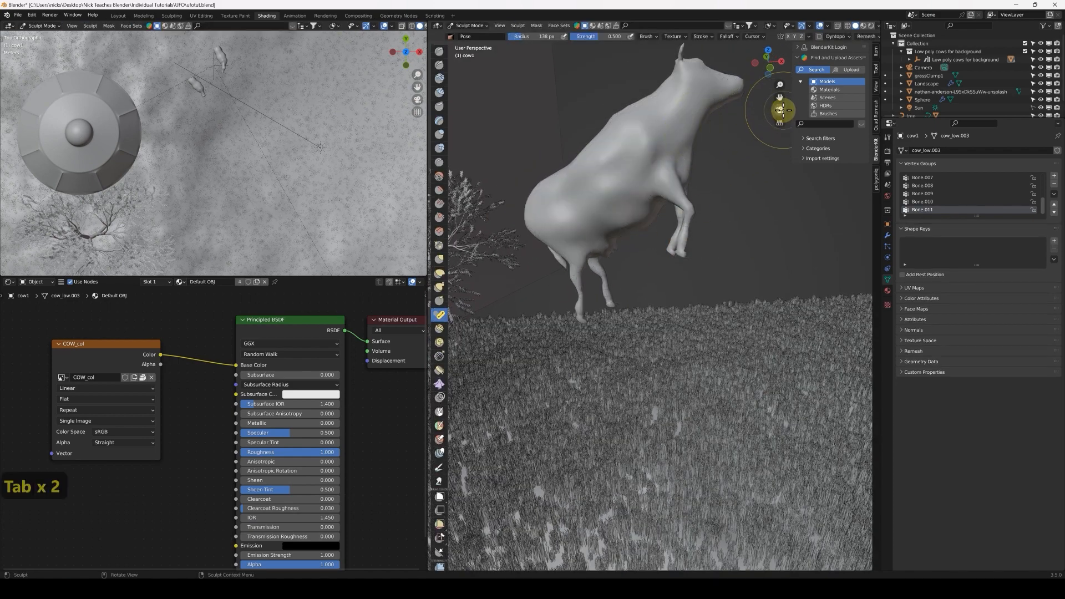
pyautogui.press('q')
pyautogui.click(700, 147)
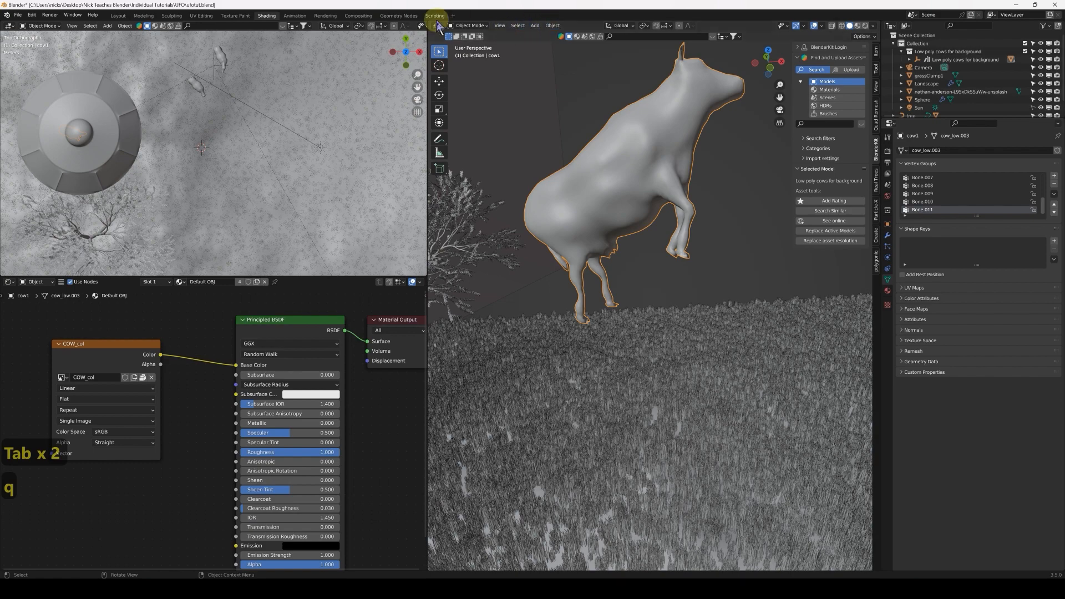
pyautogui.click(778, 109)
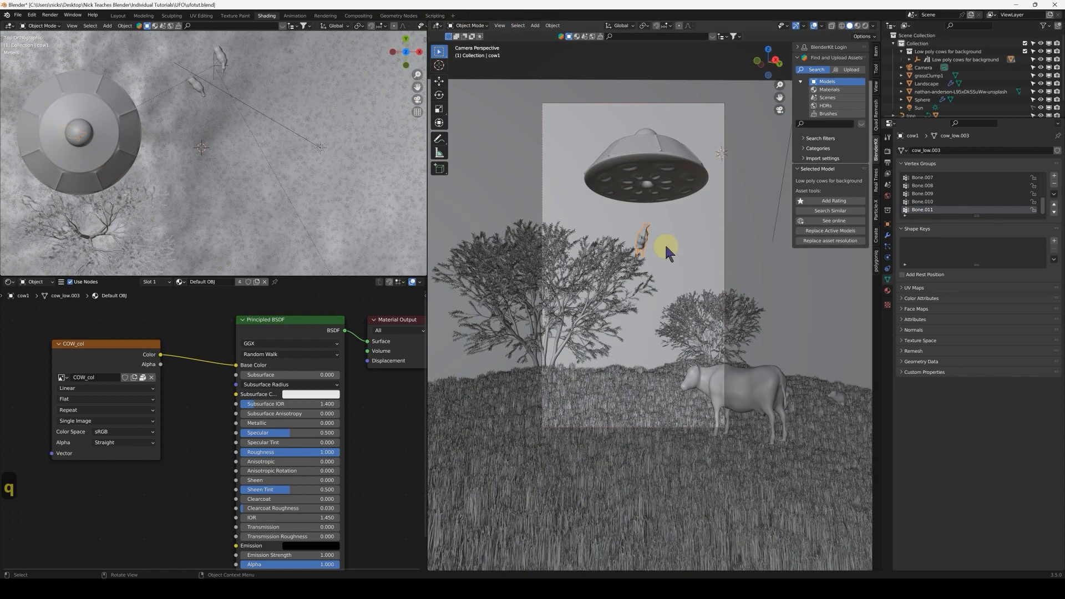
# Rotate the floating cow about 55.7° around the Z axis and reposition it beneath the centre of the UFO.
pyautogui.scroll(1, 647, 237)
pyautogui.press('r')
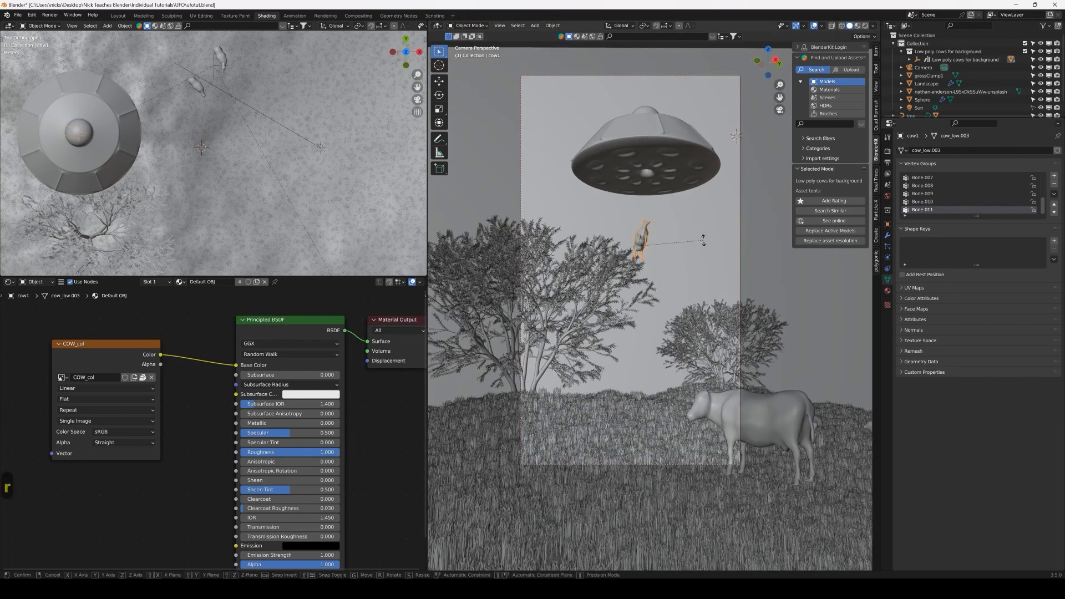
pyautogui.press('z')
pyautogui.click(680, 290)
pyautogui.press('g')
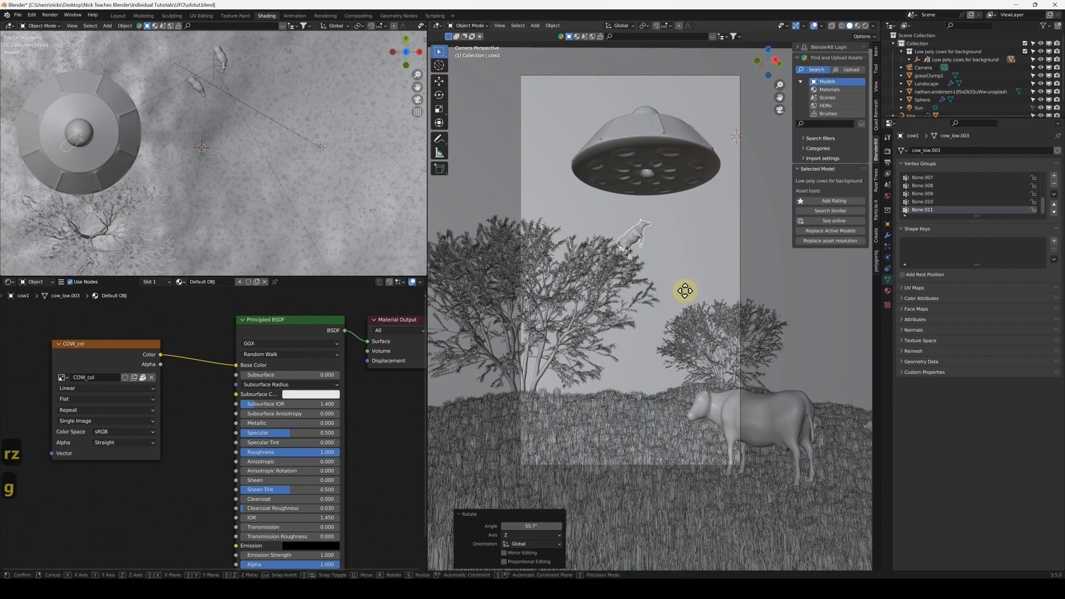
pyautogui.click(680, 225)
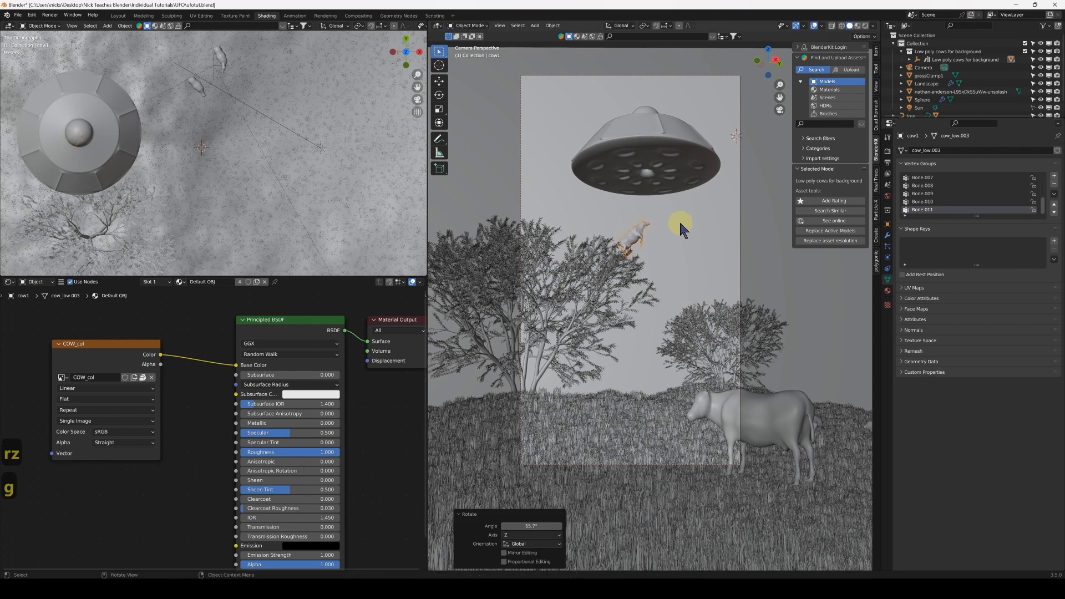
pyautogui.press('g')
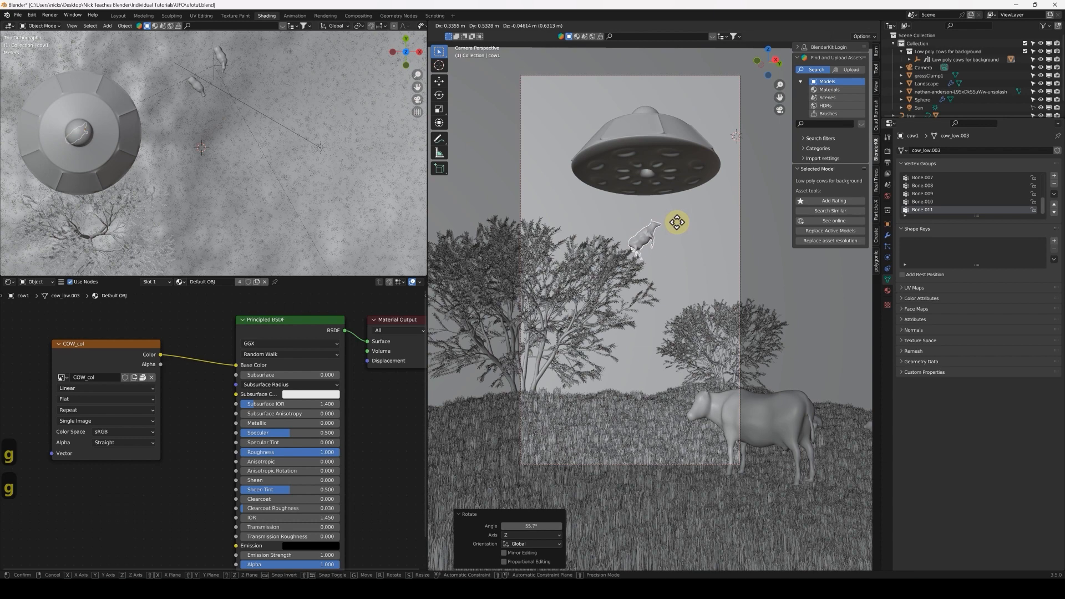
pyautogui.click(678, 224)
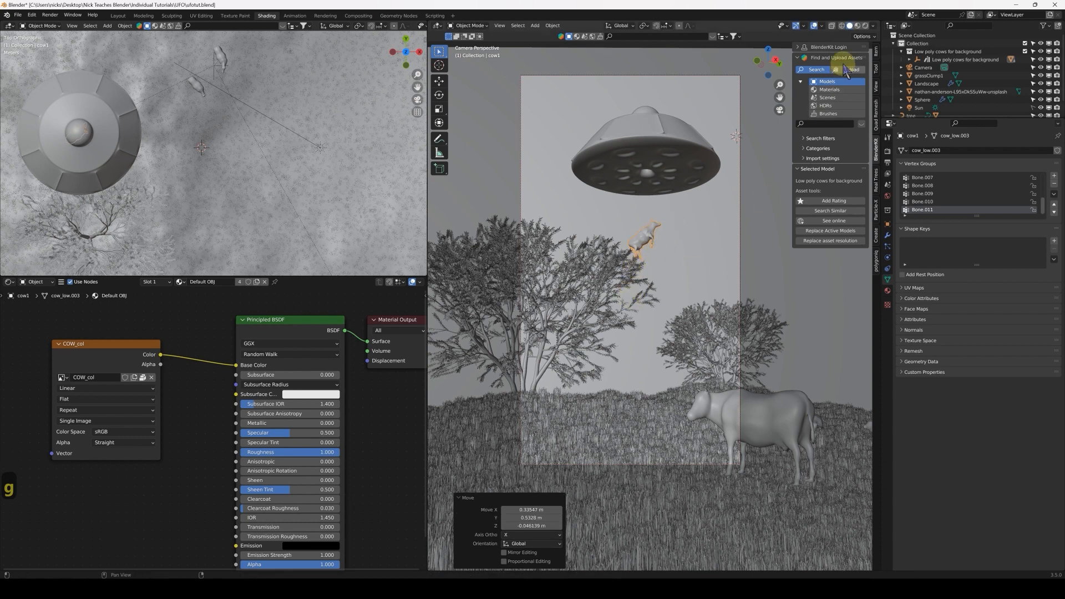
# Preview the floating cow and UFO in rendered shading through the camera and return to solid shading.
pyautogui.click(865, 27)
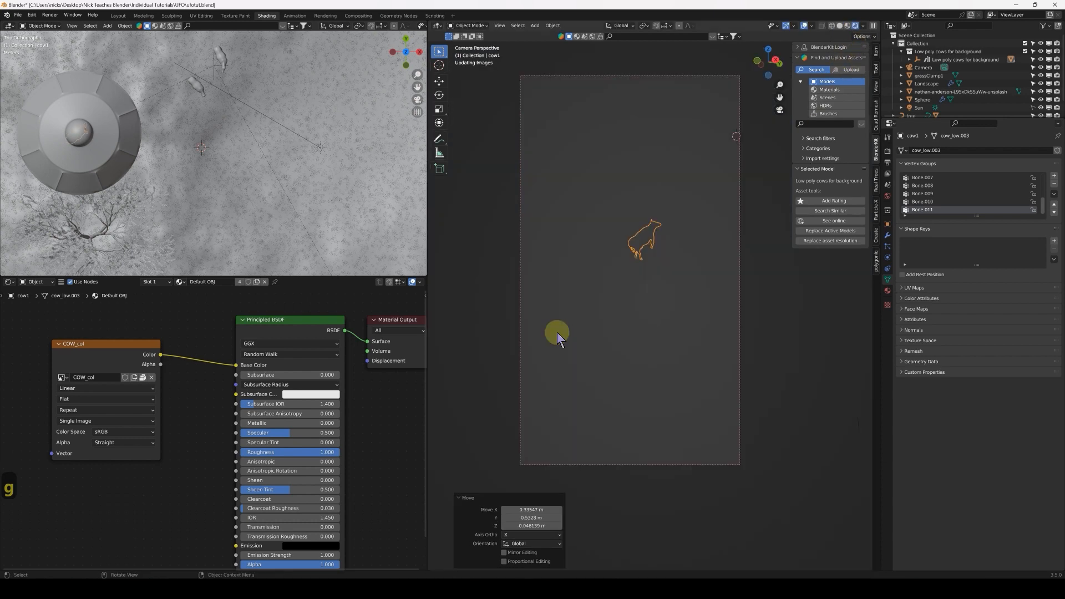
pyautogui.click(839, 26)
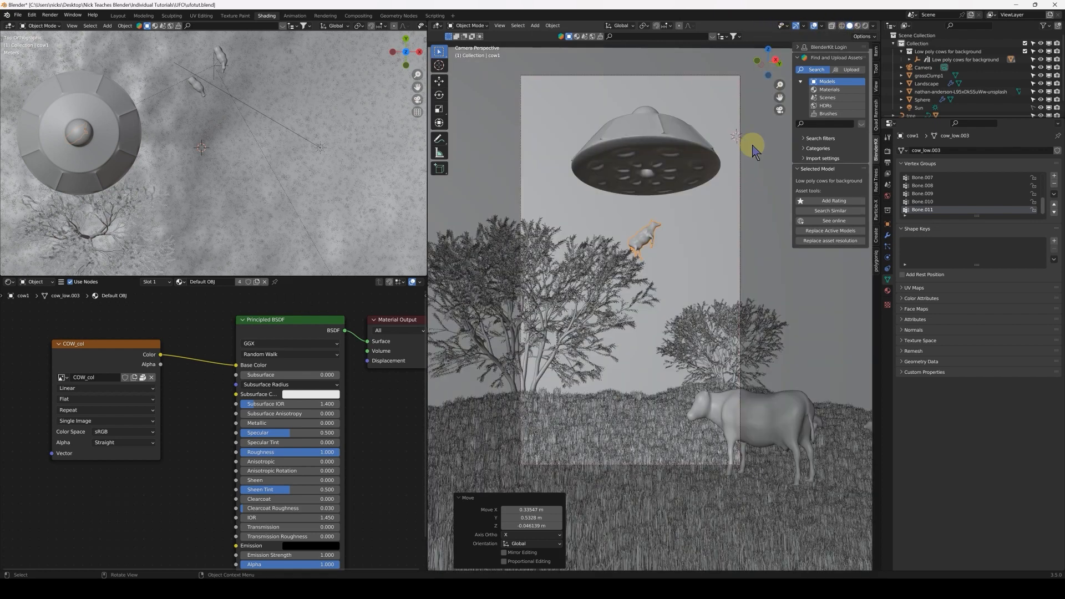
pyautogui.click(866, 27)
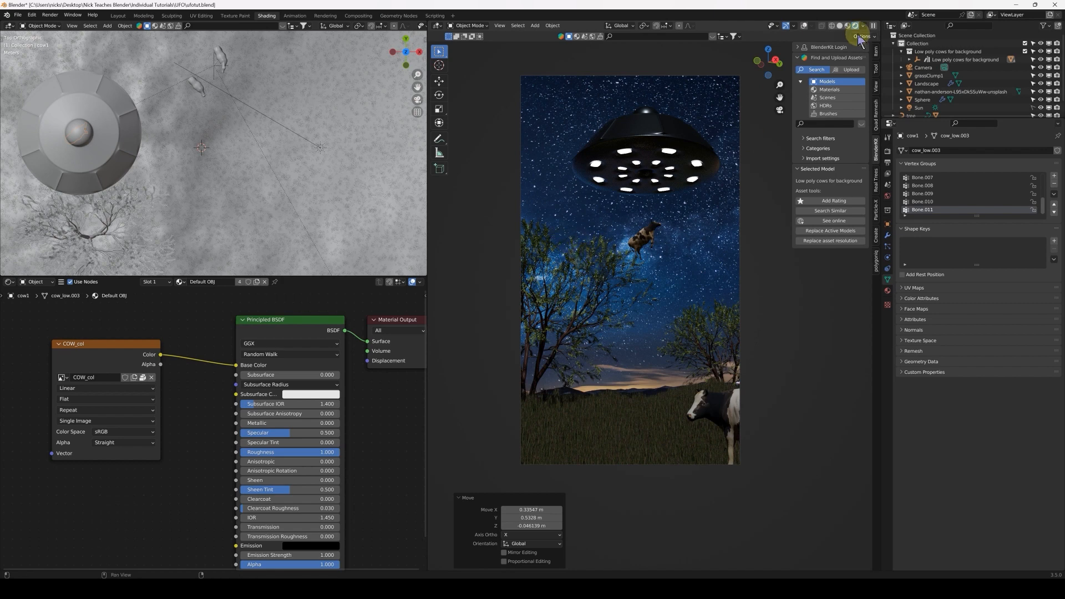
pyautogui.click(840, 25)
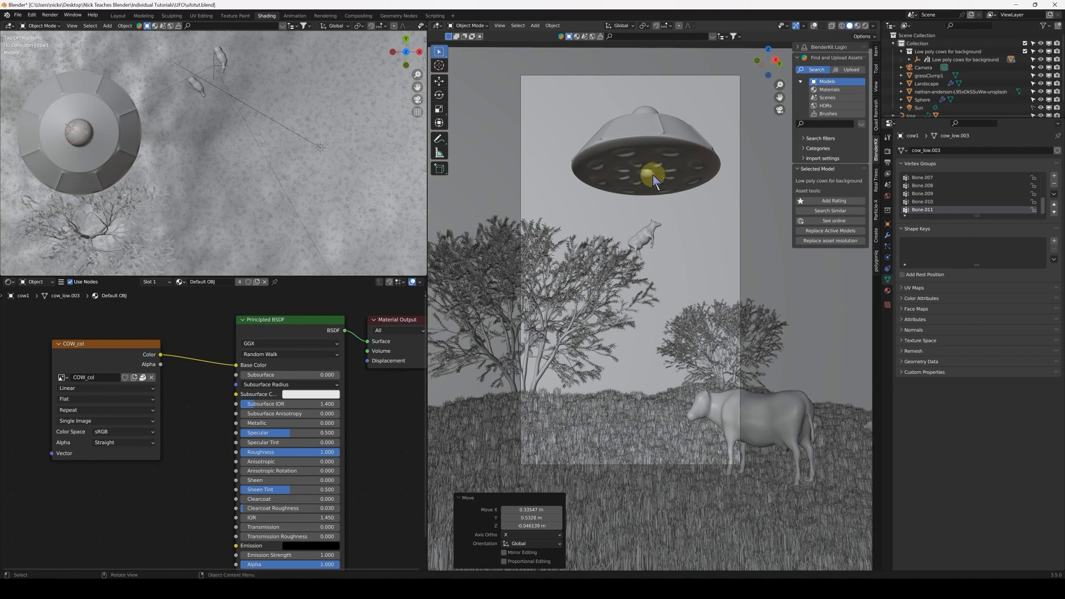
# Show the viewport overlays and add a Spot light at the centre of the UFO's underside.
pyautogui.click(814, 25)
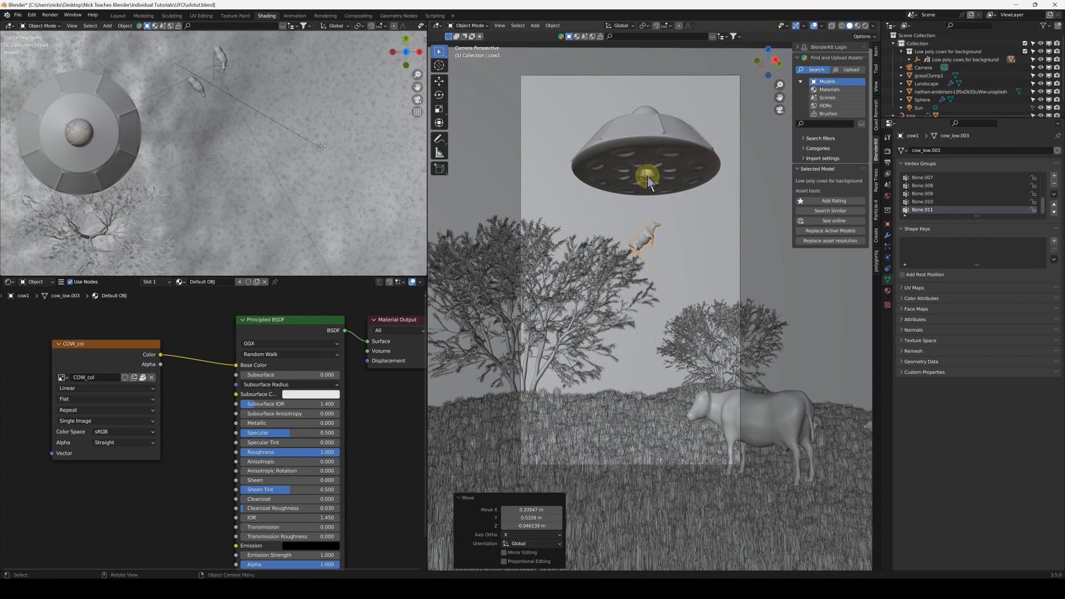
pyautogui.hotkey('shift', 'a')
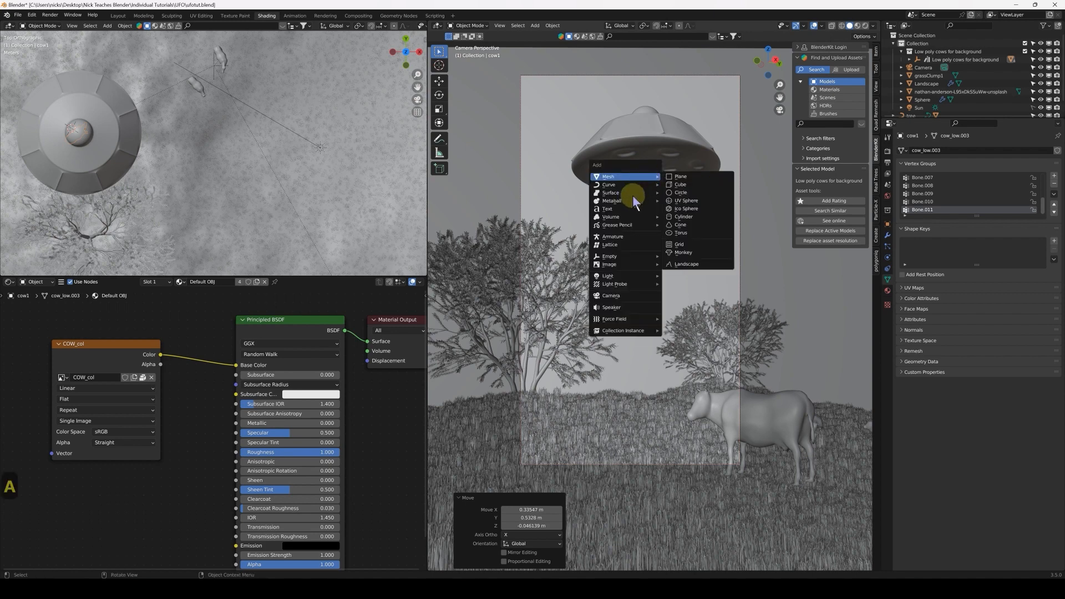
pyautogui.moveTo(621, 276)
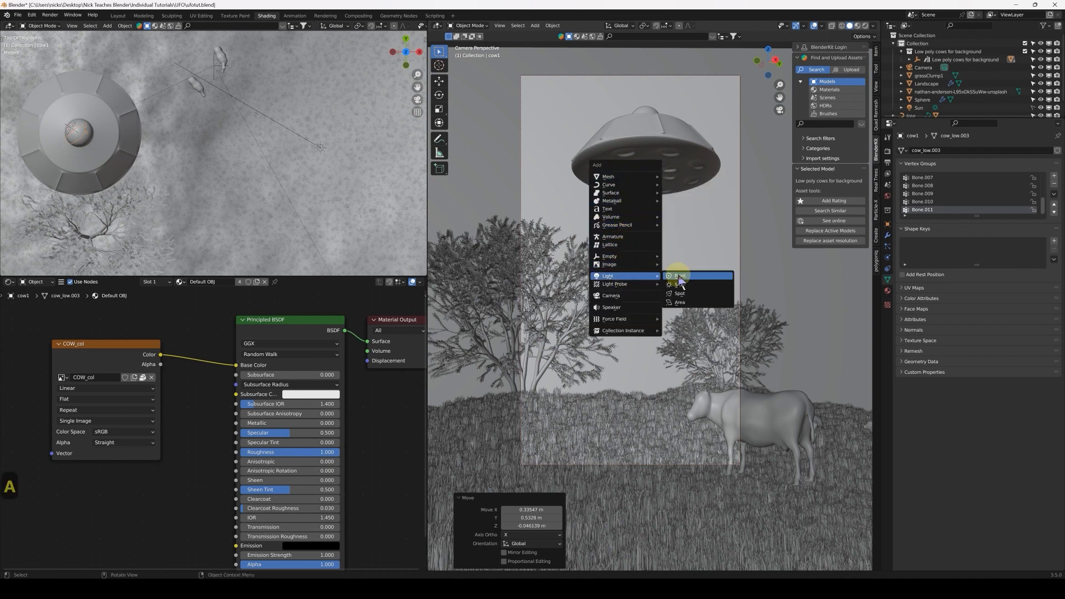
pyautogui.click(686, 293)
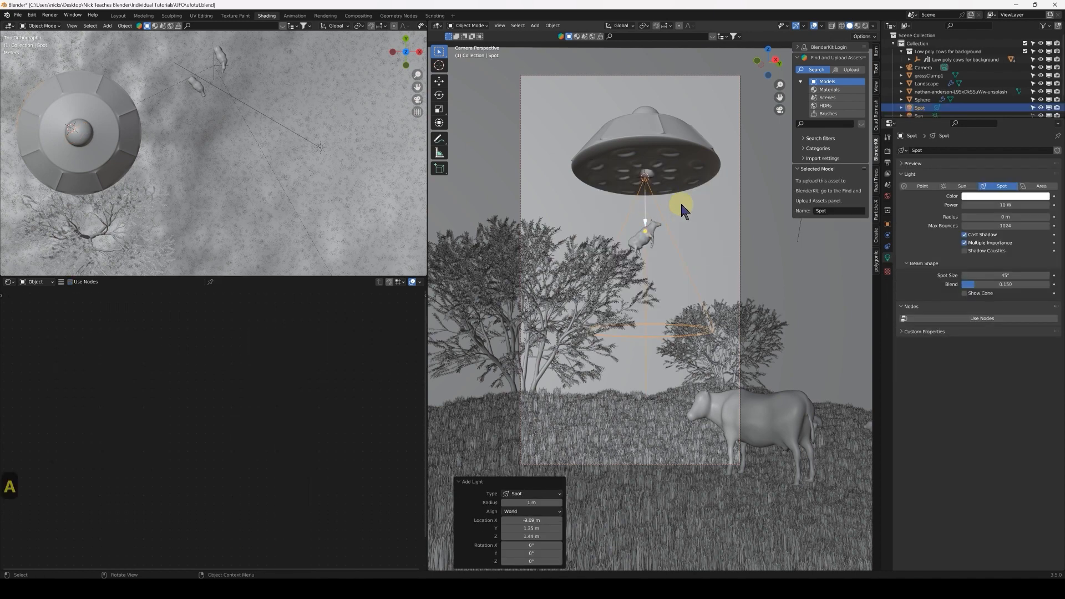
# Widen the spot light's cone to about 66.4° and scale the light by about 1.624.
pyautogui.moveTo(644, 230); pyautogui.dragTo(645, 229)
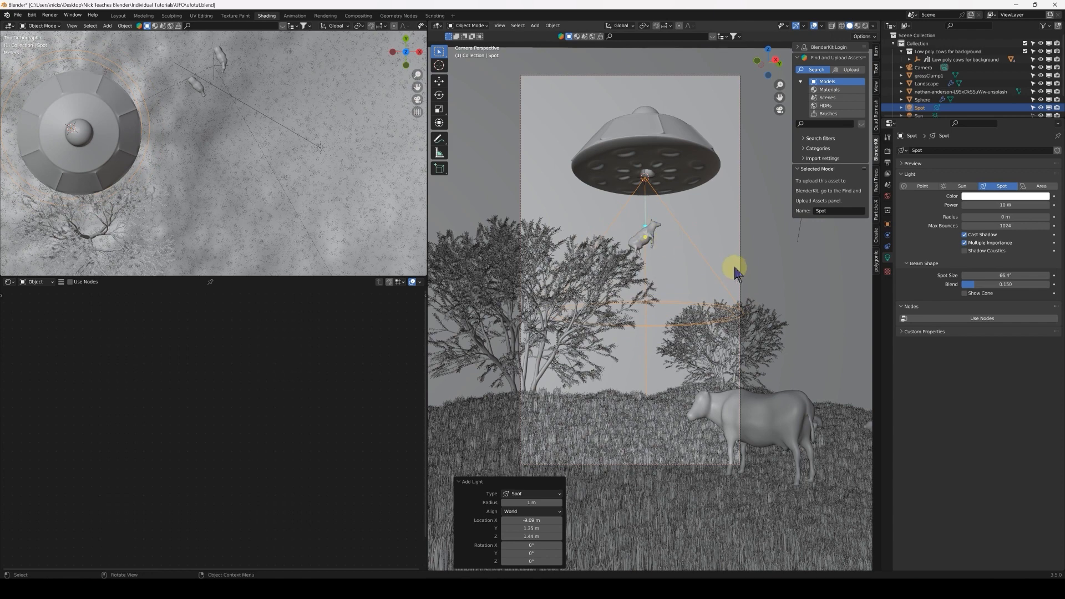
pyautogui.press('s')
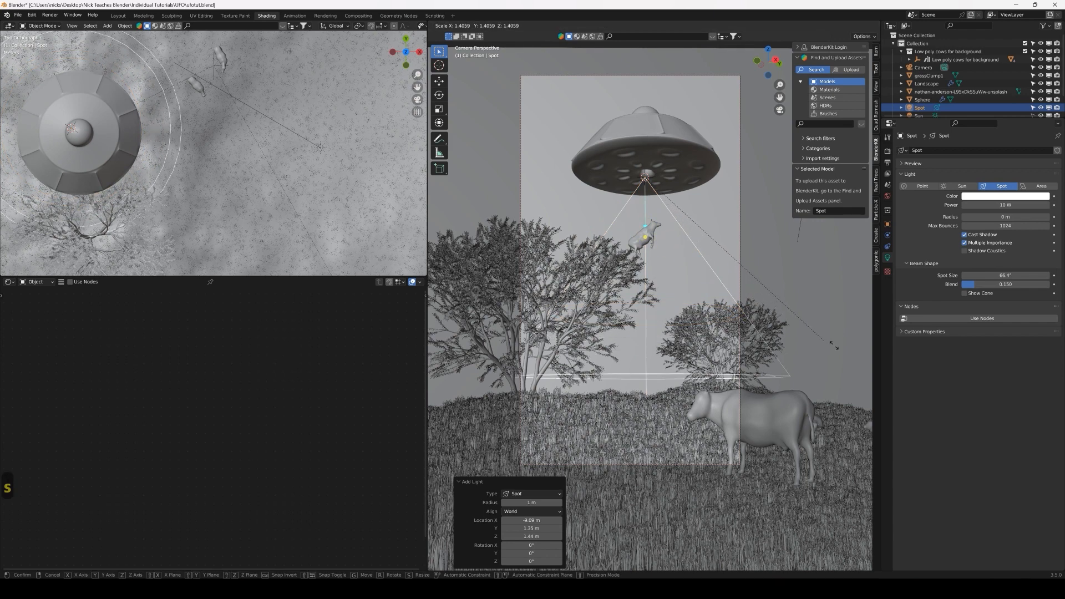
pyautogui.click(778, 242)
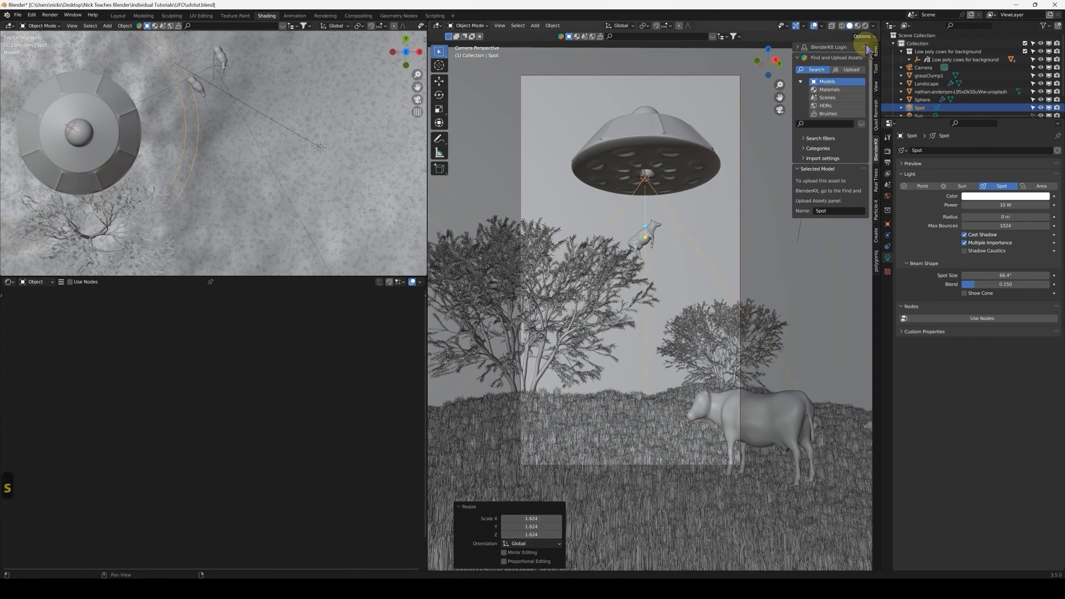
# Set the spot light's power to 100000 W and inspect the beam in rendered shading with the overlays hidden.
pyautogui.click(866, 26)
pyautogui.click(1013, 205)
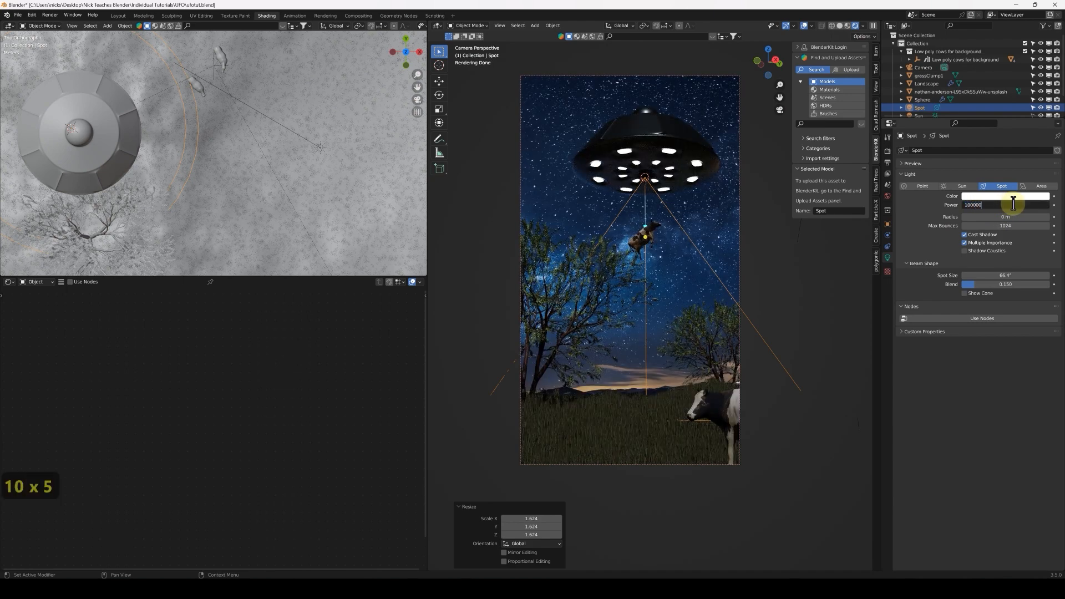
pyautogui.press('Return')
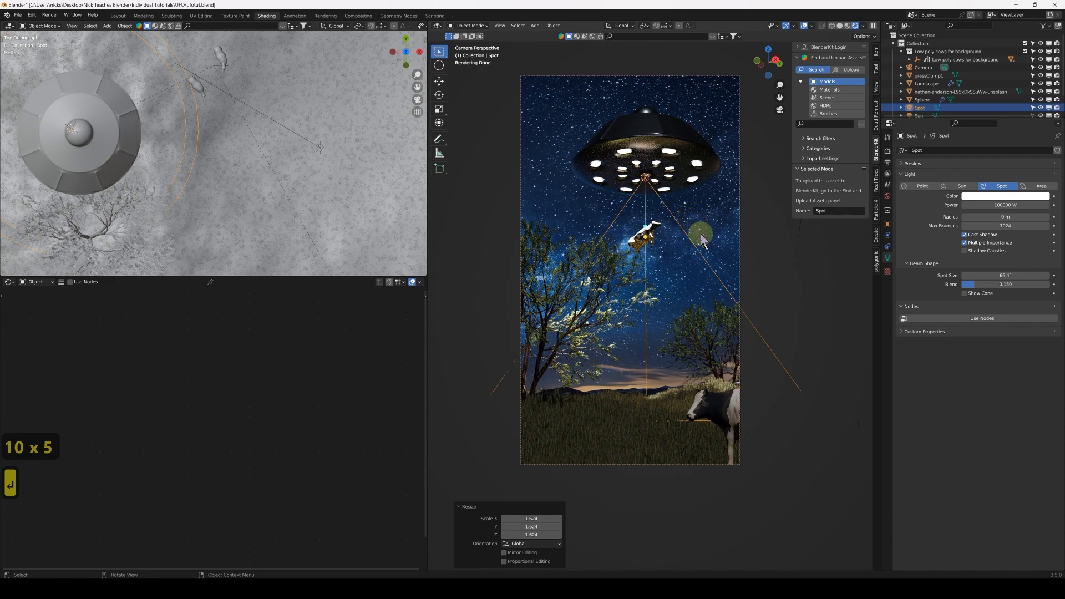
pyautogui.click(804, 26)
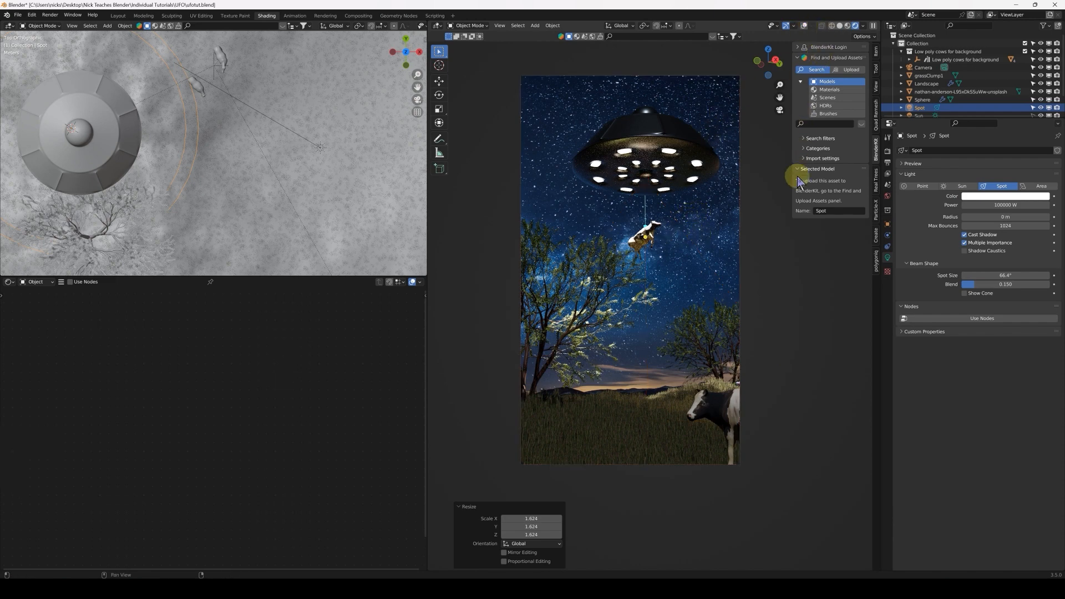
# Show the UFO and spot light in solid shading from the front orthographic view with overlays enabled.
pyautogui.click(839, 26)
pyautogui.press('KP_1')
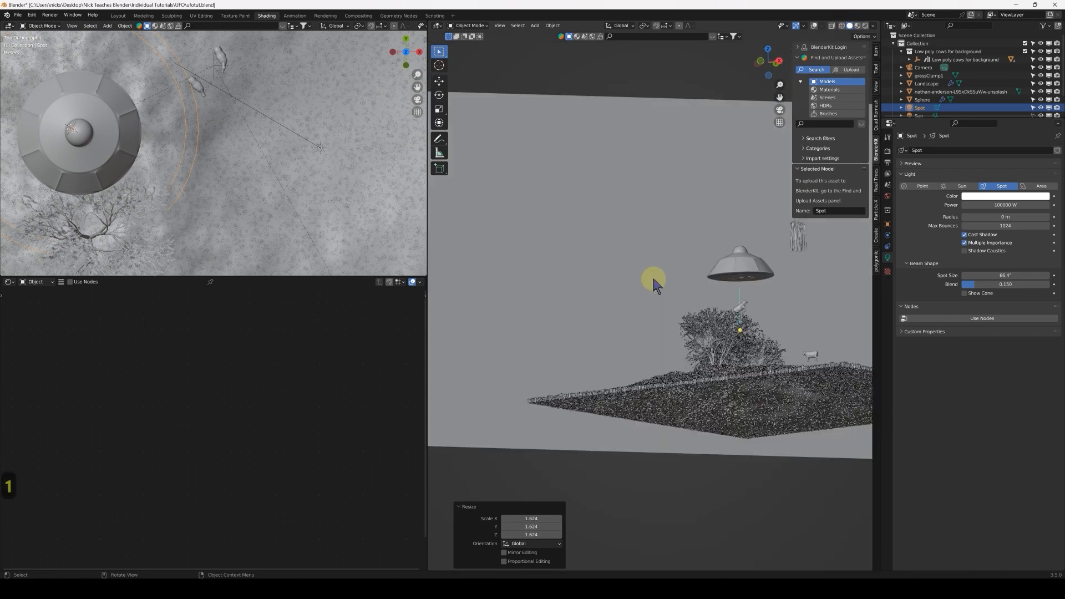
pyautogui.scroll(-3, 721, 316)
pyautogui.keyDown('shift'); pyautogui.moveTo(760, 325); pyautogui.dragTo(659, 328, button='middle'); pyautogui.keyUp('shift')
pyautogui.scroll(6, 714, 333)
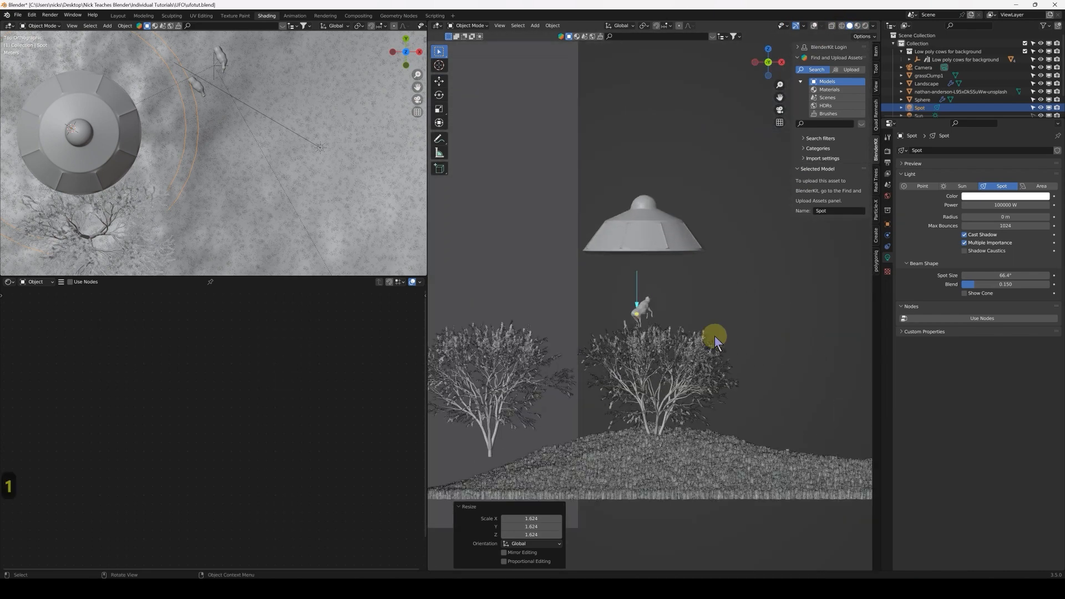
pyautogui.click(813, 26)
pyautogui.scroll(-3, 613, 291)
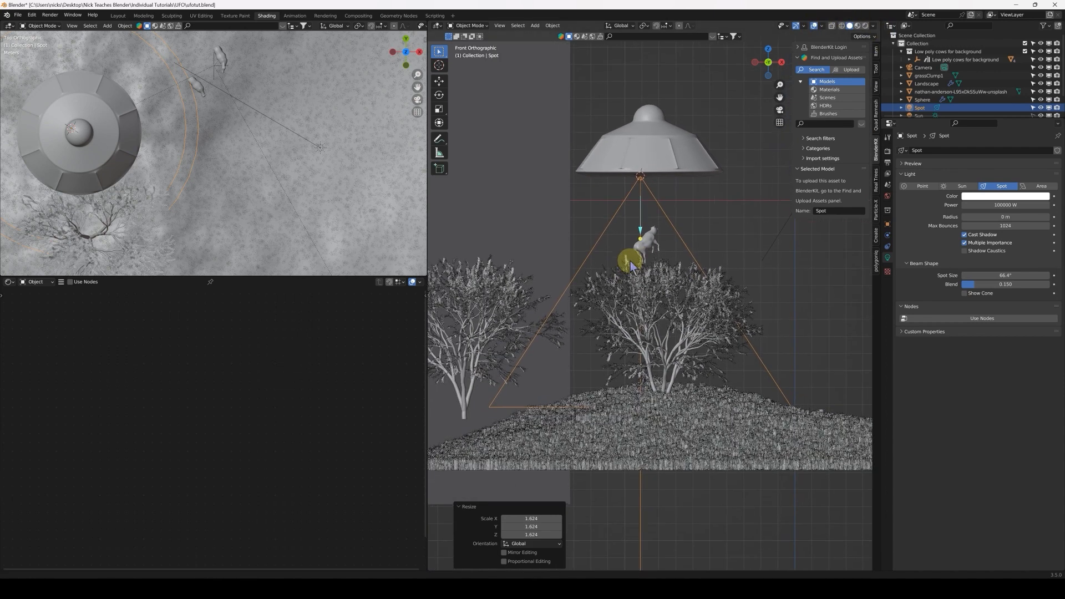
pyautogui.hotkey('shift', 'a')
pyautogui.moveTo(688, 260)
pyautogui.press('Escape')
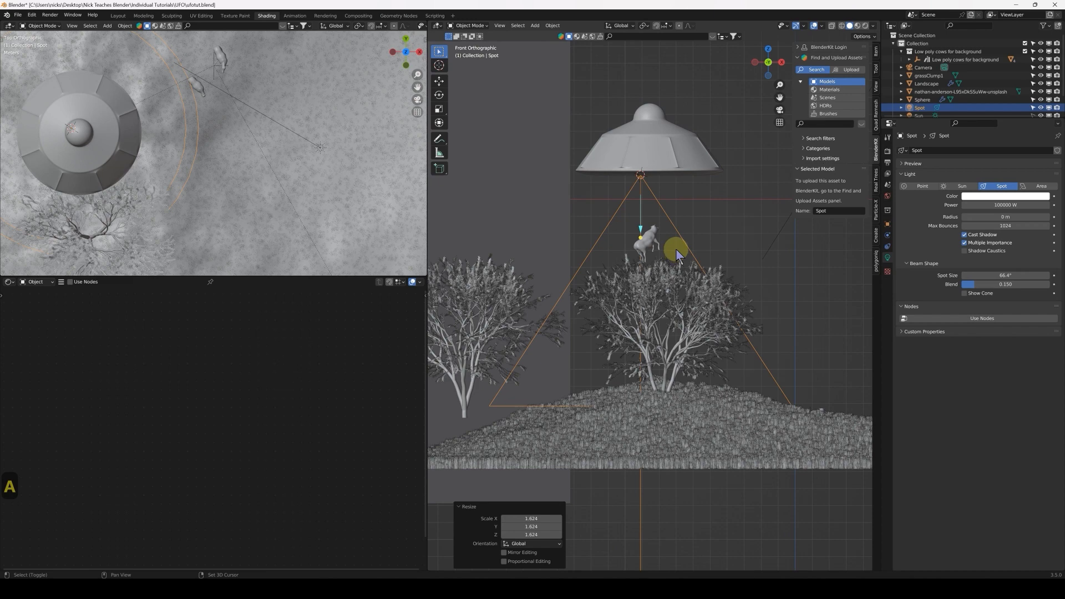
# Reset the 3D cursor to the world origin, add a mesh plane there and rotate it 90° about X.
pyautogui.hotkey('shift', 'c')
pyautogui.scroll(6, 727, 307)
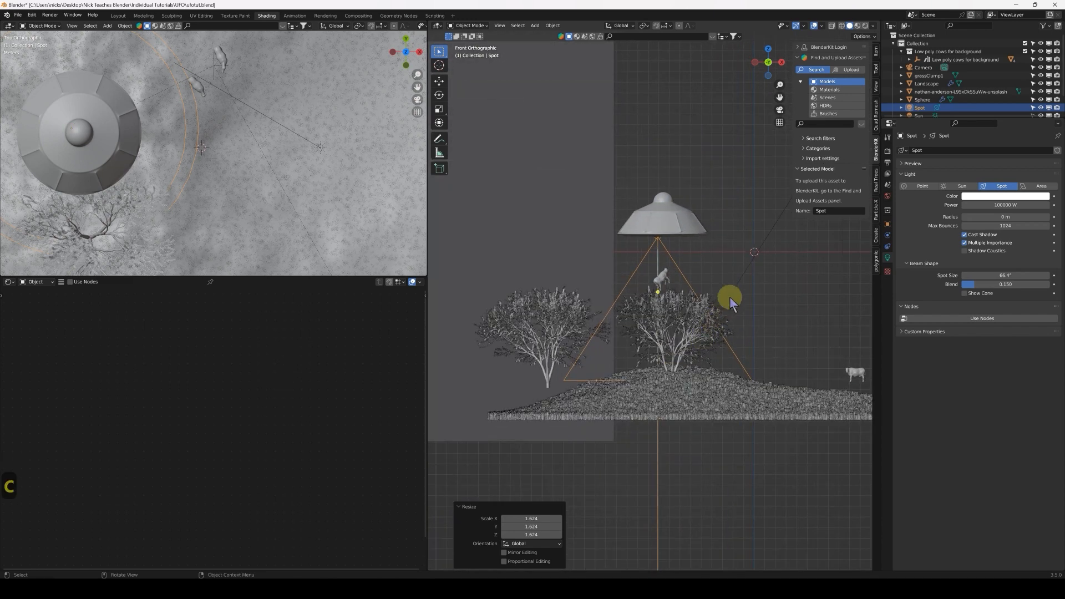
pyautogui.scroll(3, 743, 278)
pyautogui.hotkey('shift', 'a')
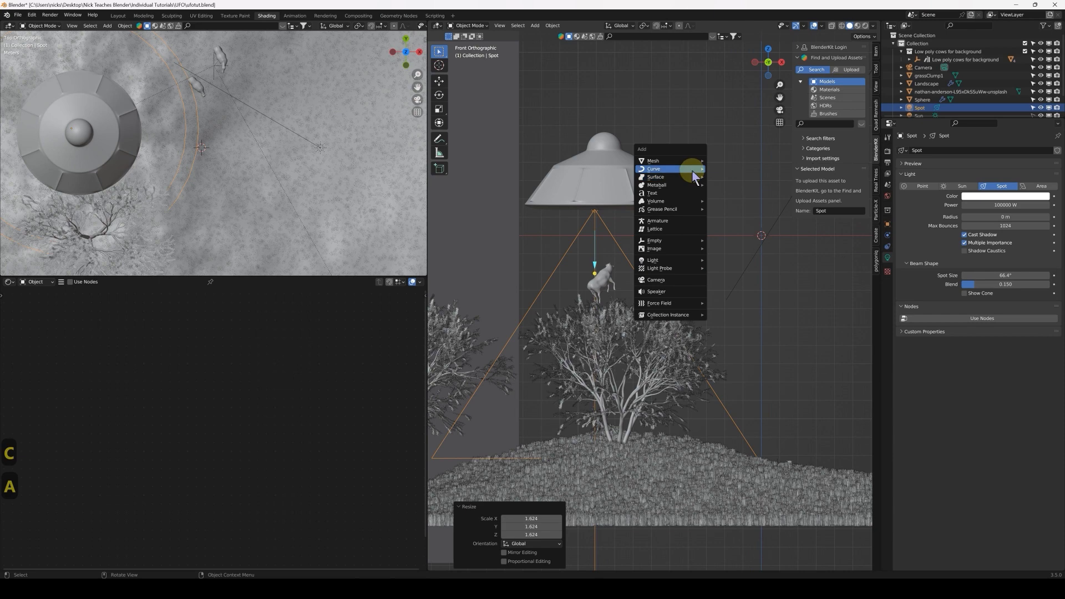
pyautogui.moveTo(697, 161)
pyautogui.click(741, 162)
pyautogui.press('r')
pyautogui.press('x')
pyautogui.press('9')
pyautogui.press('0')
pyautogui.press('Return')
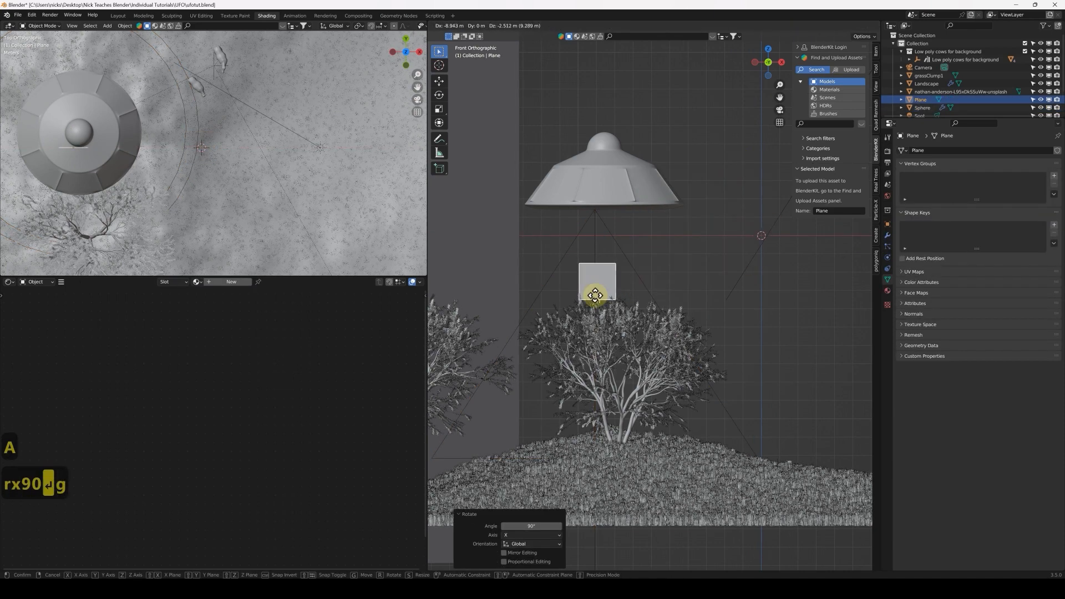
# Place the plane below the UFO, raising its geometry about 2.48 m in Edit Mode so it sits above the cow.
pyautogui.click(577, 304)
pyautogui.press('Tab')
pyautogui.keyDown('shift'); pyautogui.moveTo(627, 274); pyautogui.dragTo(664, 273, button='middle'); pyautogui.keyUp('shift')
pyautogui.press('g')
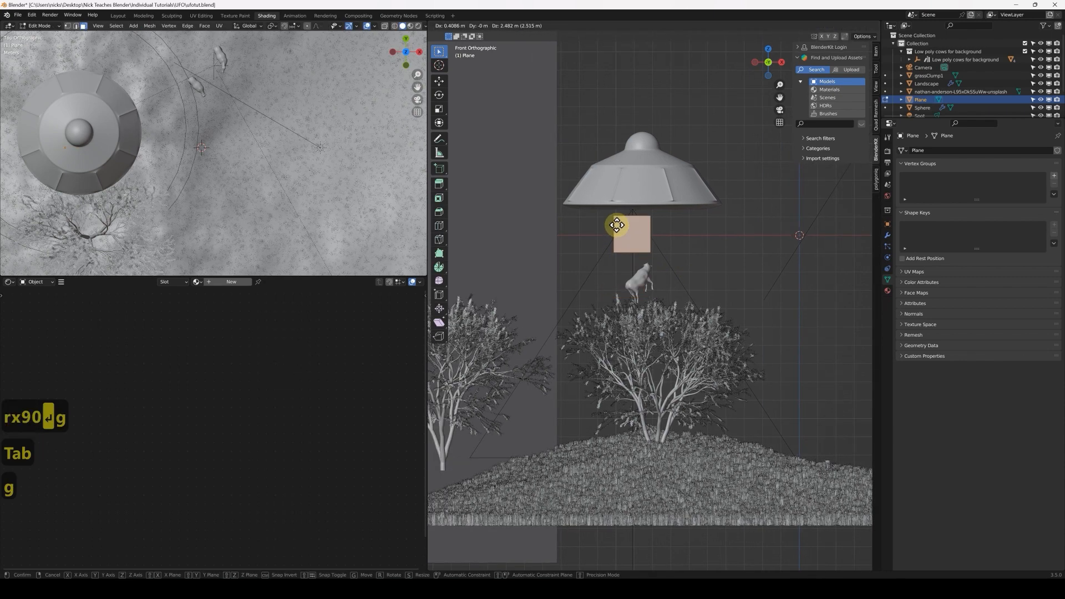
pyautogui.click(618, 229)
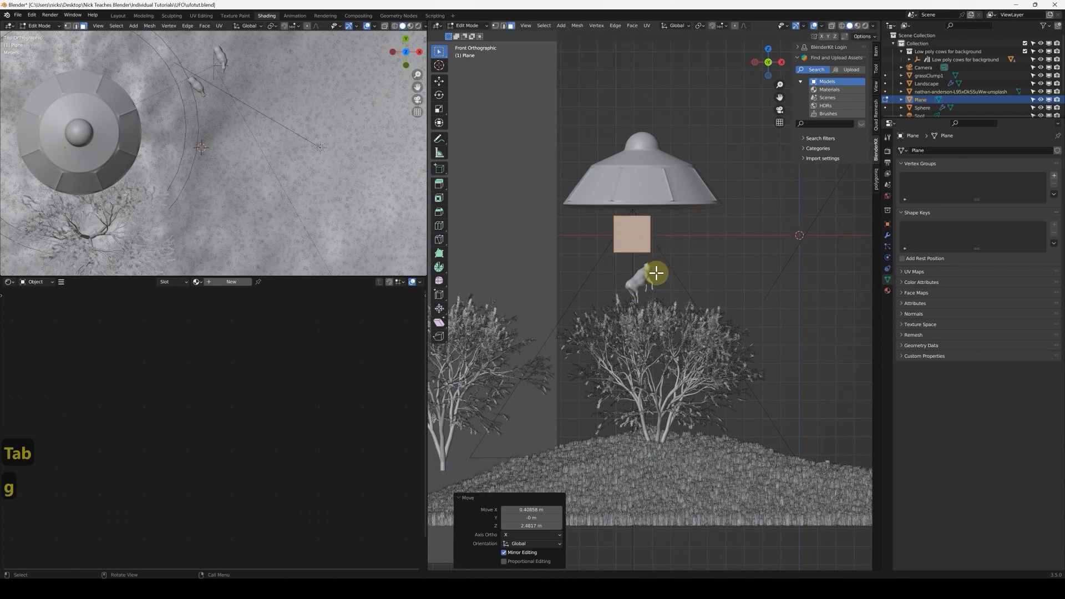
# Scale the plane's upper two vertices together by about 0.097 and move them up to the spot light's origin under the UFO.
pyautogui.scroll(4, 656, 273)
pyautogui.press('s')
pyautogui.click(658, 156)
pyautogui.click(495, 25)
pyautogui.moveTo(545, 133); pyautogui.dragTo(740, 169)
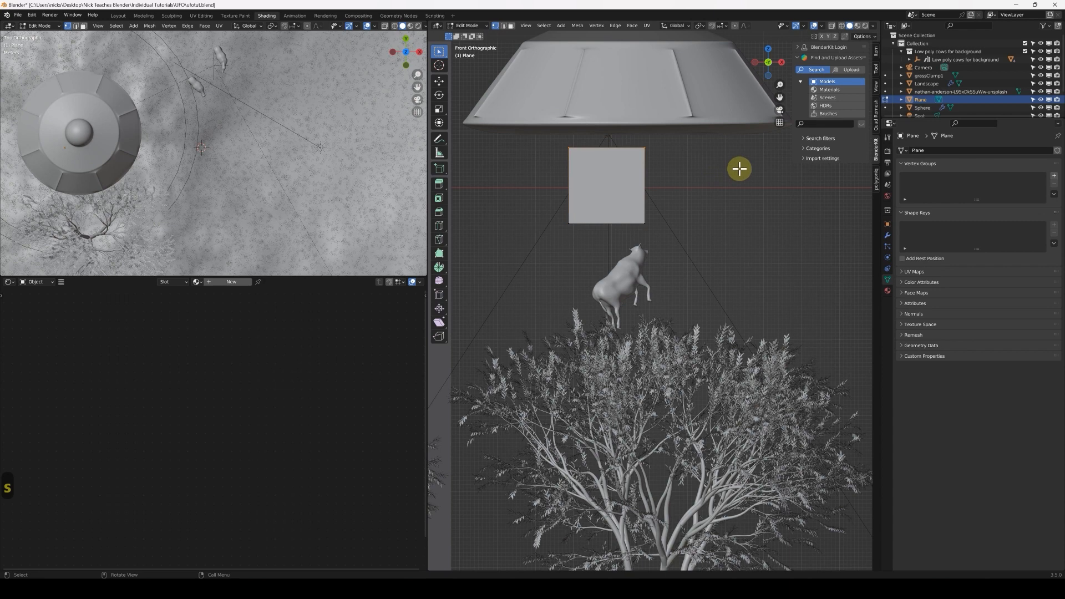
pyautogui.press('s')
pyautogui.click(620, 148)
pyautogui.press('g')
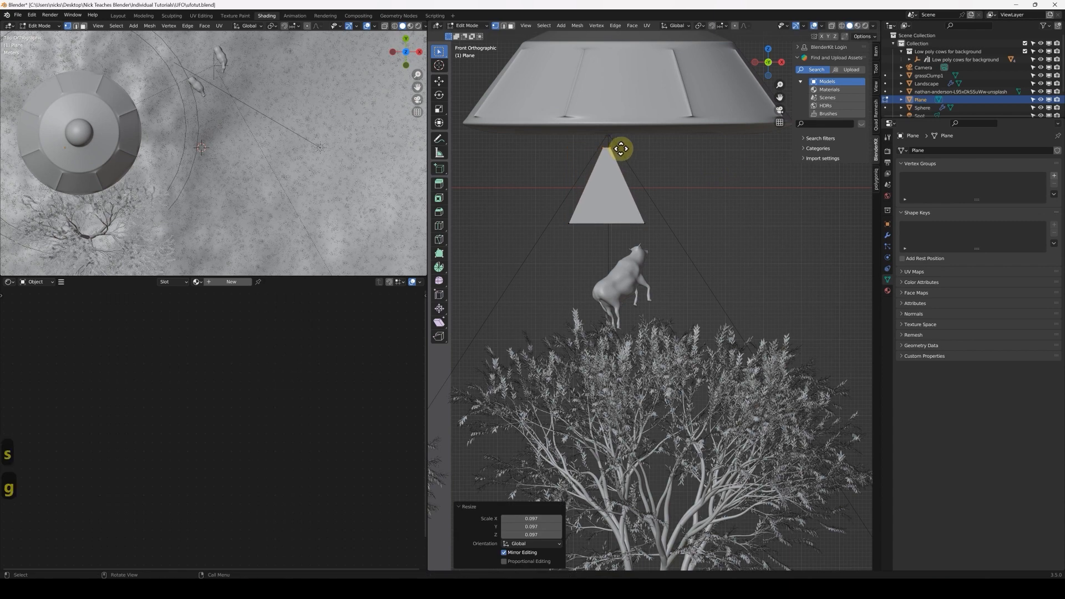
pyautogui.click(606, 231)
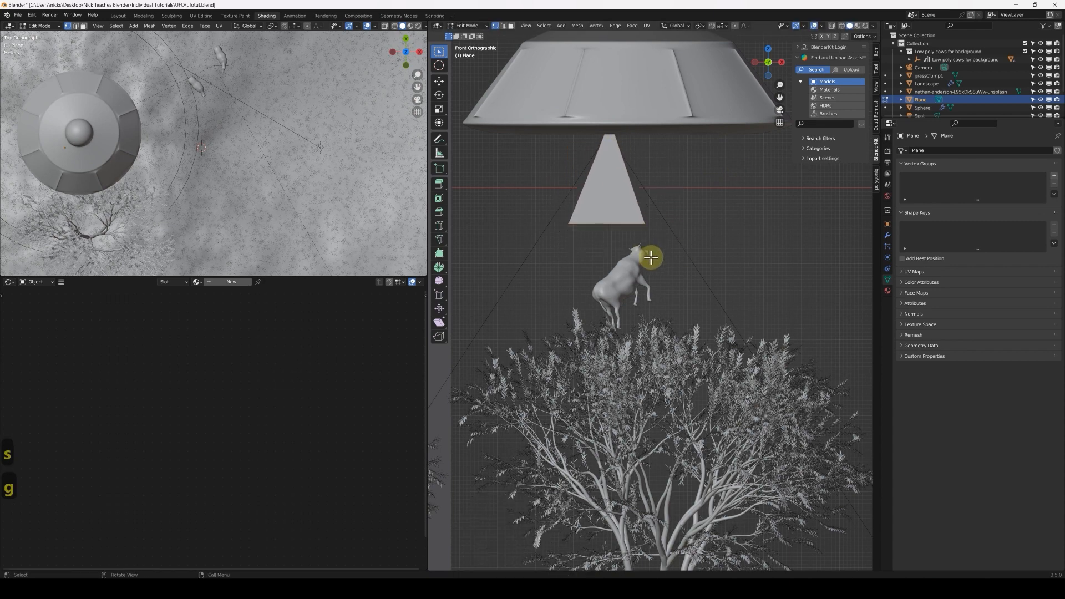
# Move the plane's bottom edge about 11.85 m down into the hill and scale it by about 9.566 to follow the spot cone.
pyautogui.scroll(-7, 649, 244)
pyautogui.press('g')
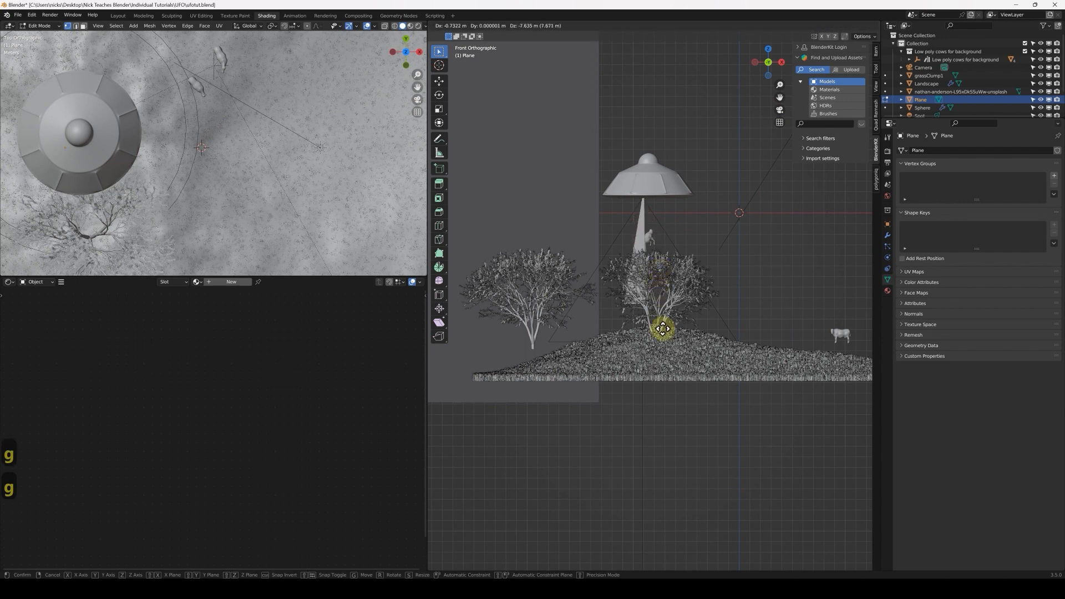
pyautogui.click(669, 355)
pyautogui.press('s')
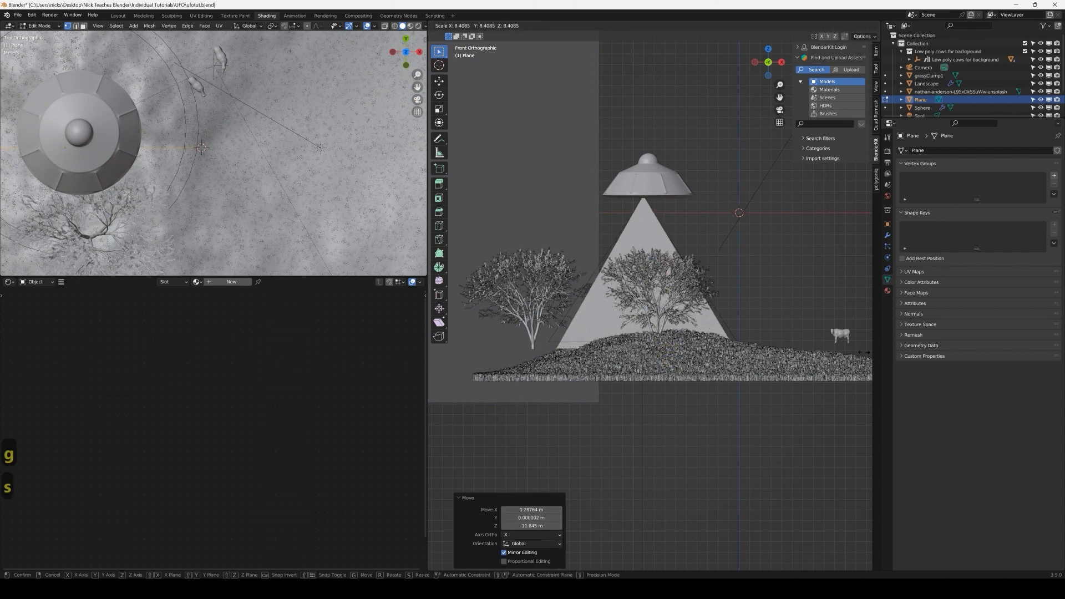
# Lower the bottom edge about 1.9 m further into the ground, widen it to match the spot cone, and return to Object Mode.
pyautogui.press('g')
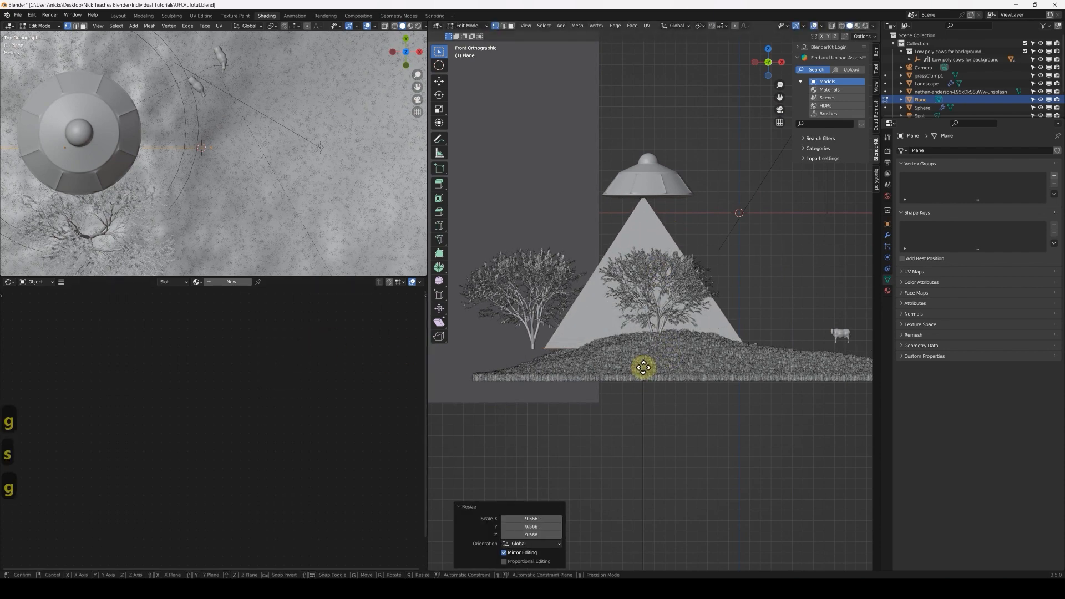
pyautogui.click(644, 382)
pyautogui.press('s')
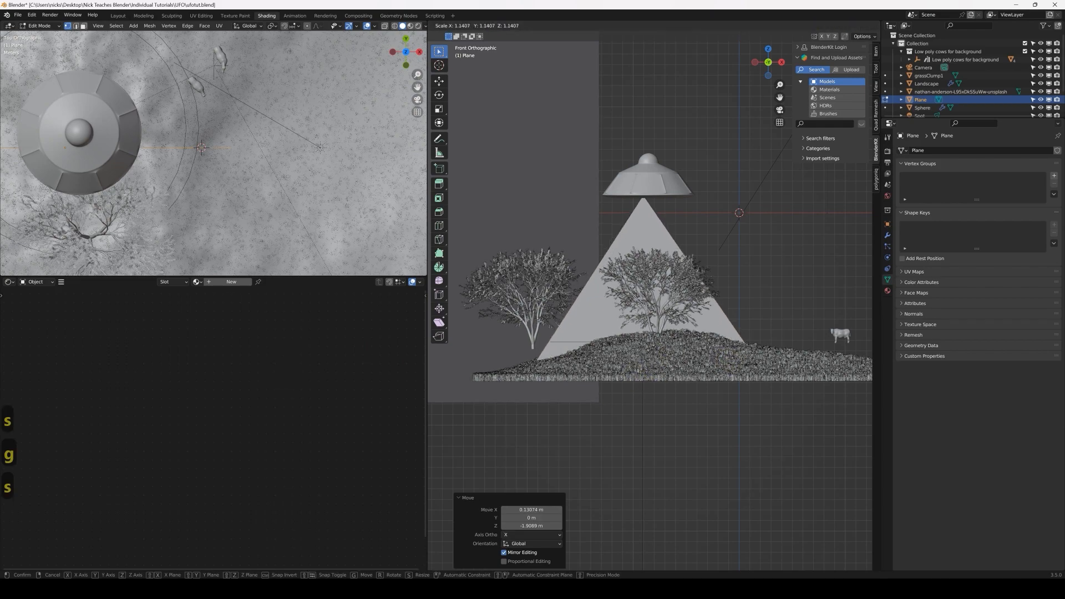
pyautogui.click(752, 365)
pyautogui.press('Tab')
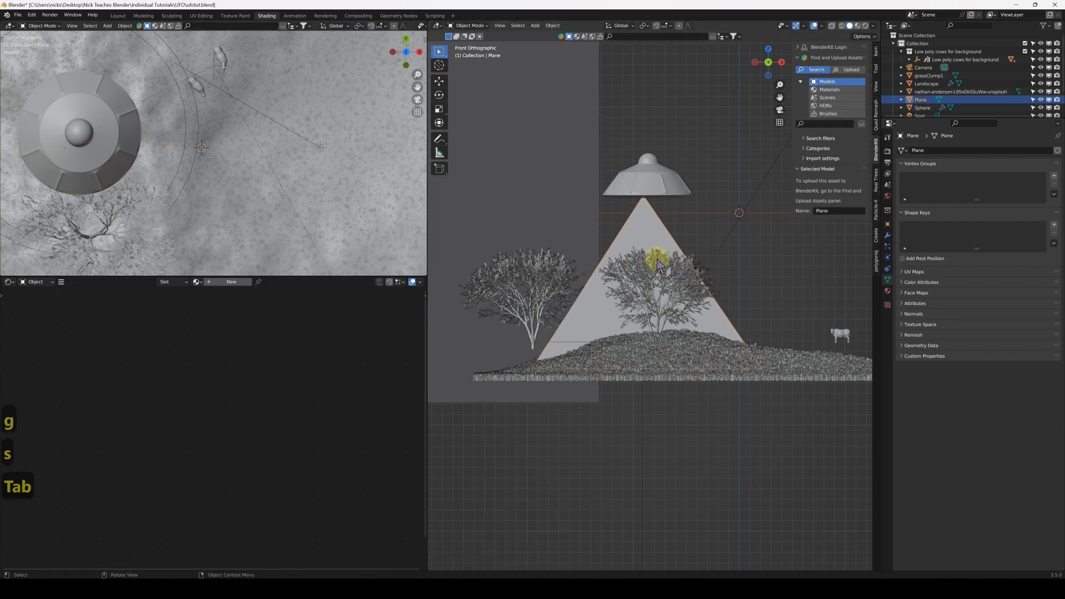
# Add a Solidify modifier to the beam plane with a thickness of about 2.019 m and apply it.
pyautogui.moveTo(646, 257); pyautogui.dragTo(707, 273, button='middle')
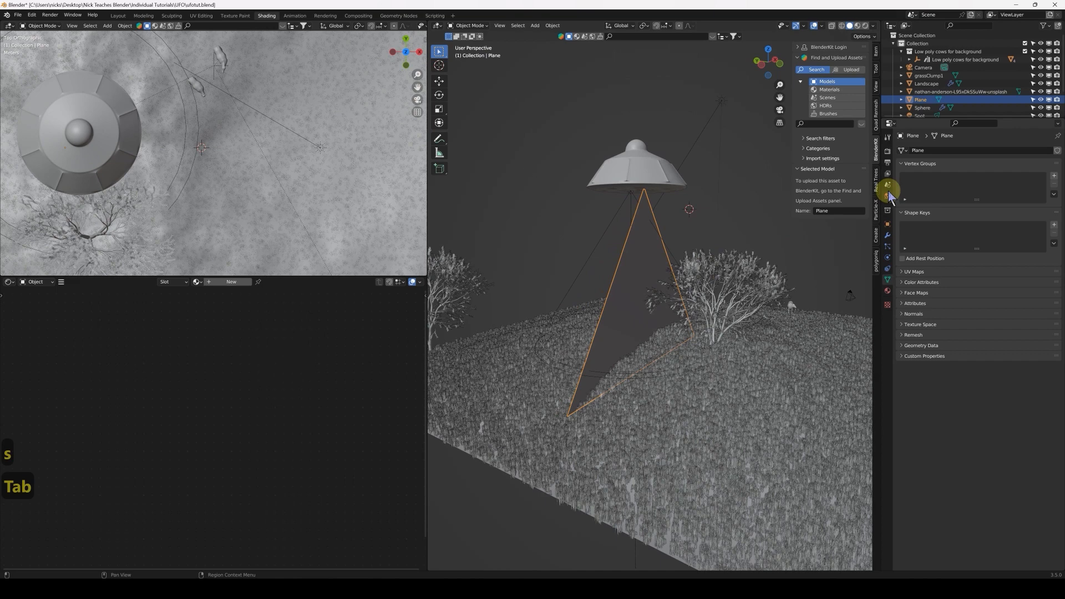
pyautogui.click(887, 235)
pyautogui.click(939, 152)
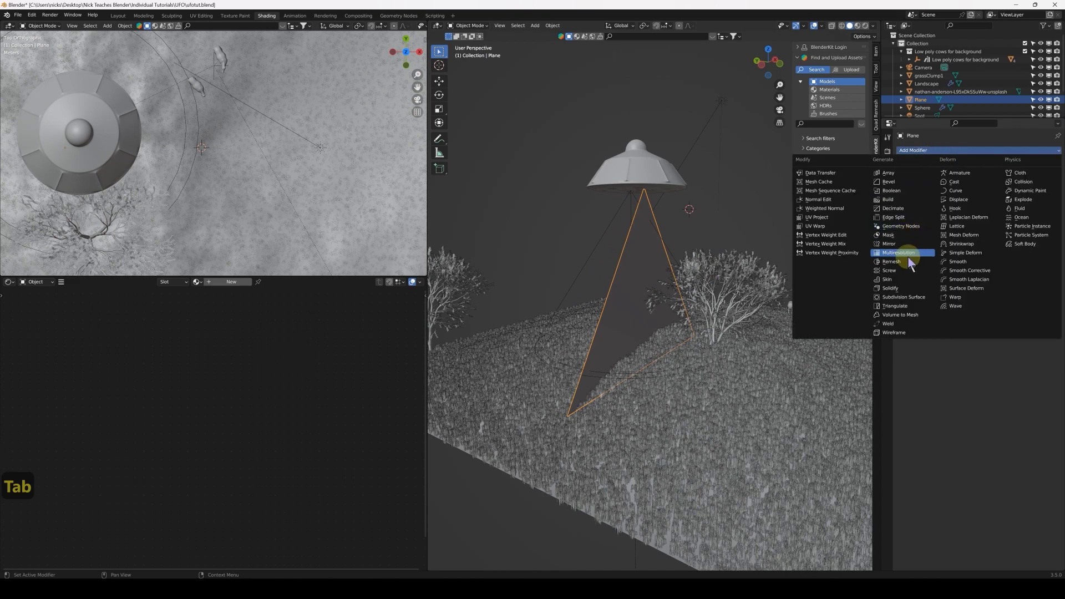
pyautogui.click(905, 288)
pyautogui.moveTo(1001, 186); pyautogui.dragTo(1048, 186)
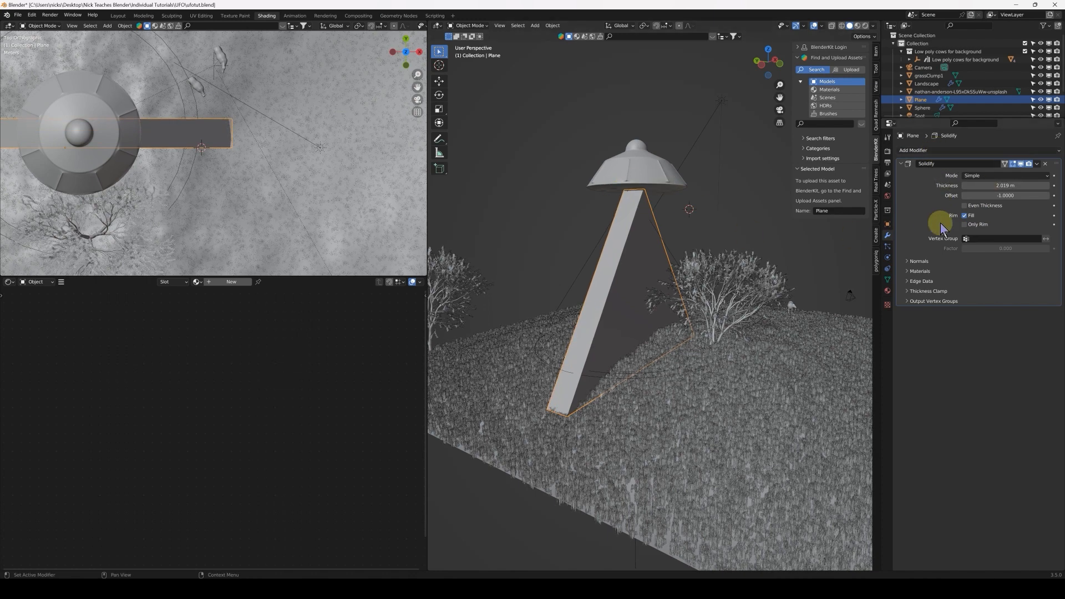
pyautogui.hotkey('ctrl', 'a')
# Add a Subdivision Surface modifier to the thickened beam mesh.
pyautogui.click(926, 150)
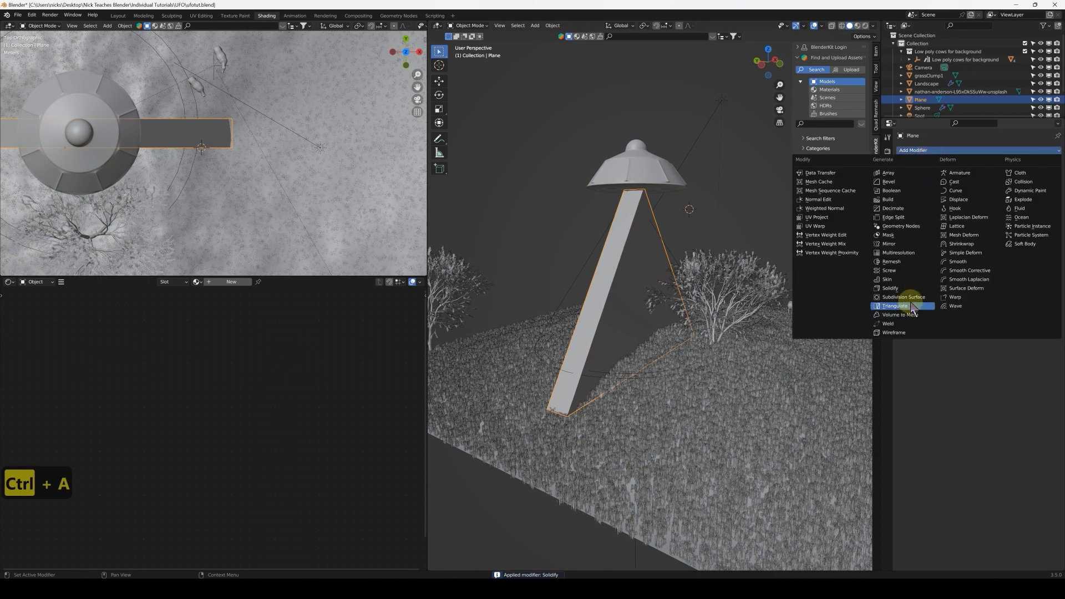
pyautogui.click(912, 296)
pyautogui.moveTo(593, 280); pyautogui.dragTo(645, 254, button='middle')
# Add two loop cuts to the beam mesh, one slid near its tip and one slid near its base.
pyautogui.press('Tab')
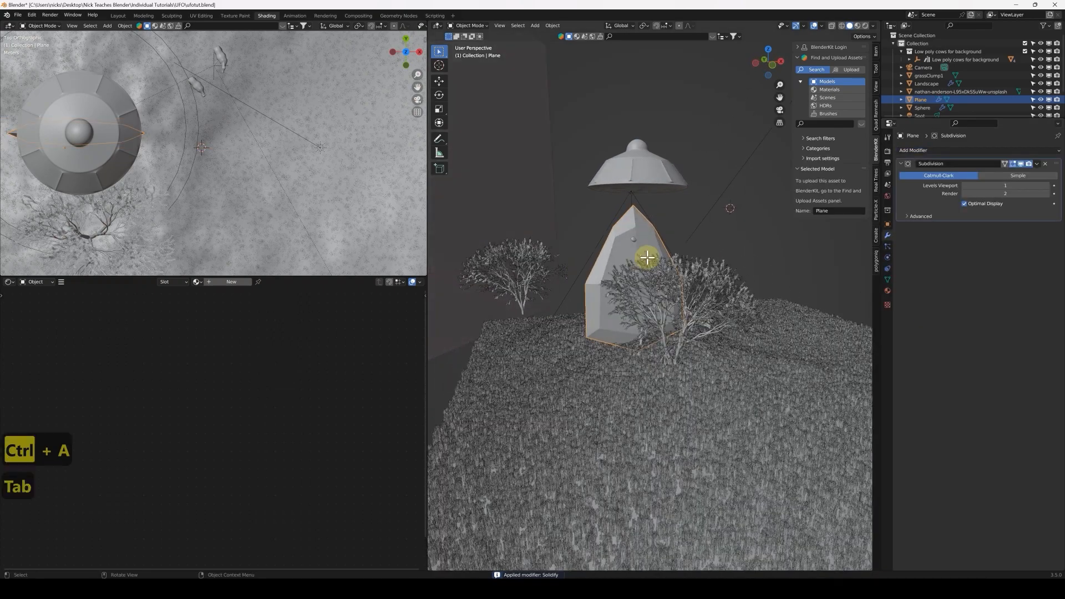
pyautogui.hotkey('ctrl', 'r')
pyautogui.click(579, 269)
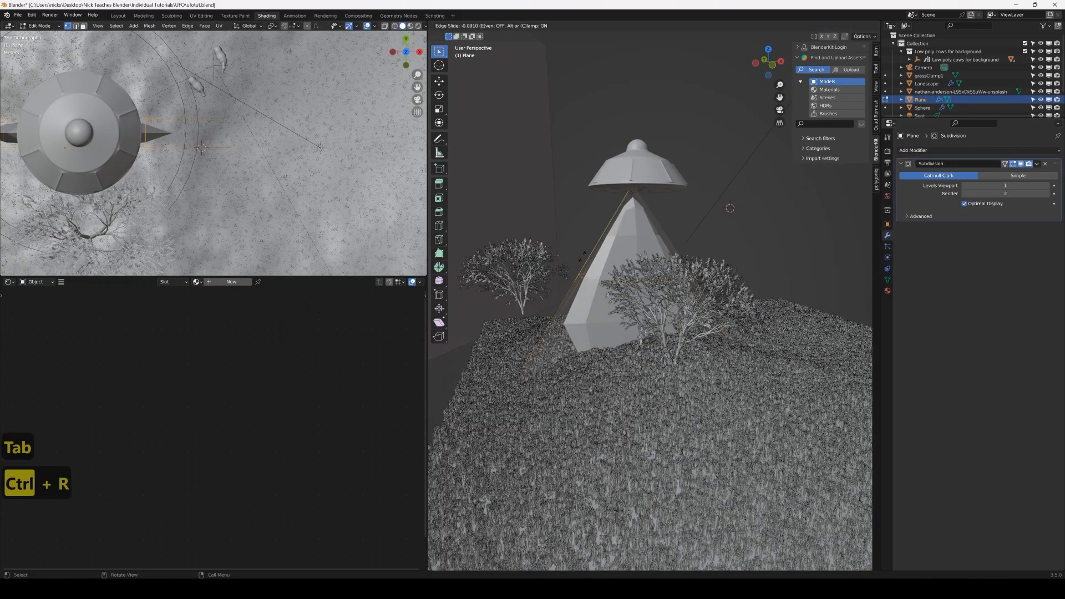
pyautogui.click(581, 146)
pyautogui.hotkey('ctrl', 'r')
pyautogui.click(576, 286)
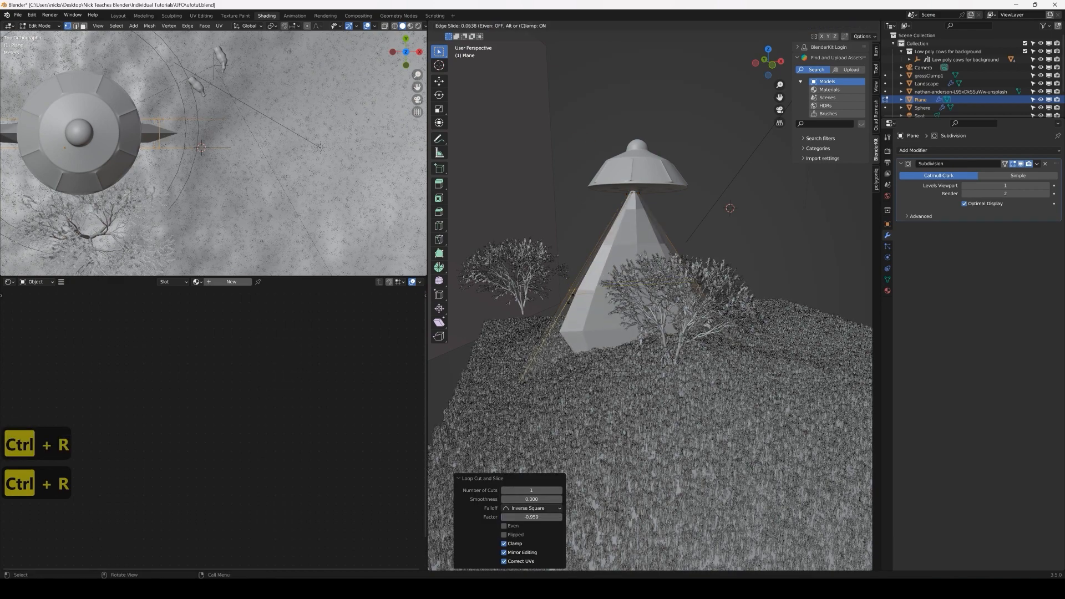
pyautogui.click(588, 341)
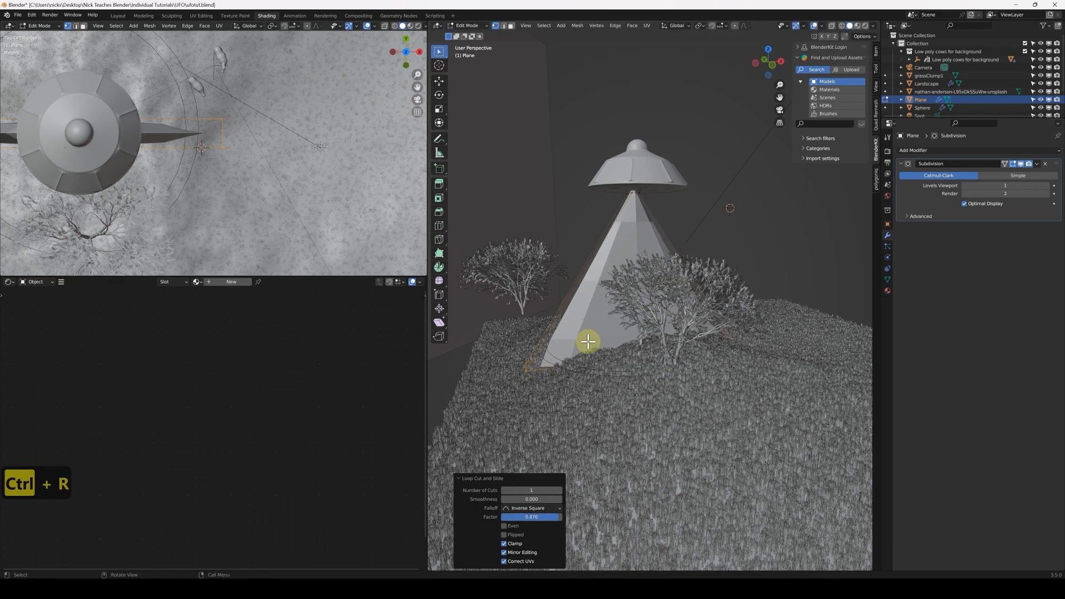
pyautogui.press('Tab')
# Scale the beam mesh along the Y axis by about 2.349 to deepen it.
pyautogui.moveTo(613, 337); pyautogui.dragTo(688, 337, button='middle')
pyautogui.scroll(3, 637, 335)
pyautogui.press('s')
pyautogui.press('y')
pyautogui.click(551, 309)
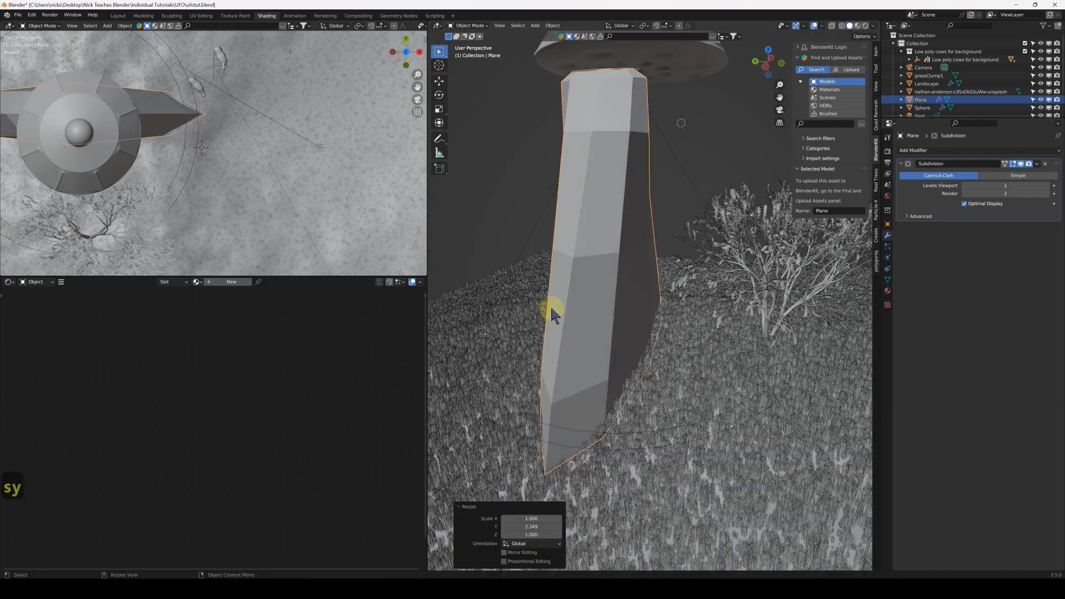
# Move the beam mesh about -1.47 m along Y to centre it beneath the UFO.
pyautogui.moveTo(622, 239)
pyautogui.mouseDown(button='middle')
pyautogui.moveTo(647, 238)
pyautogui.moveTo(632, 238)
pyautogui.mouseUp(button='middle')
pyautogui.press('g')
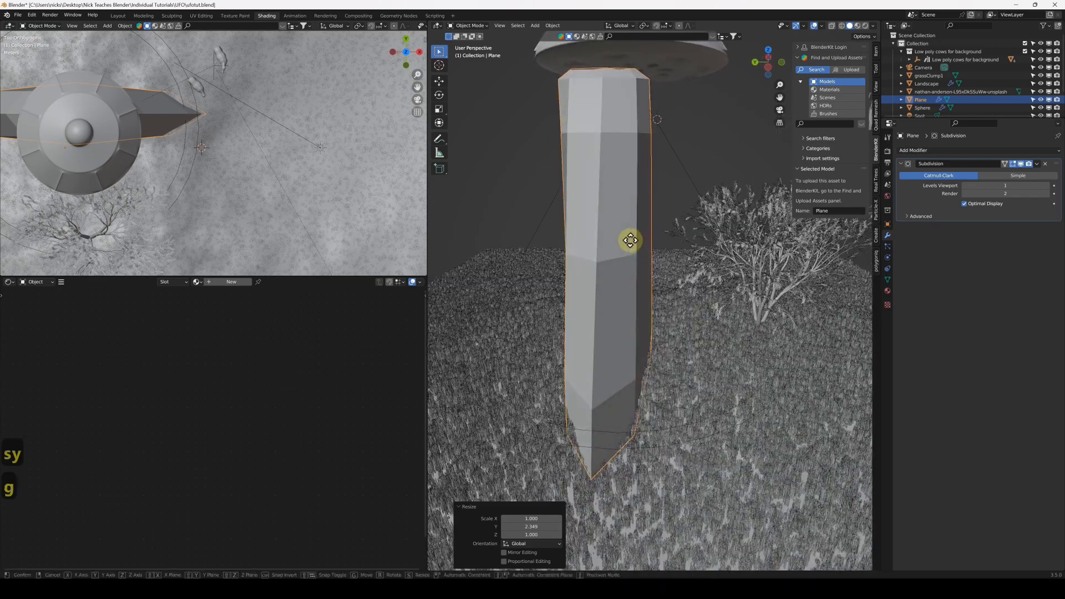
pyautogui.press('y')
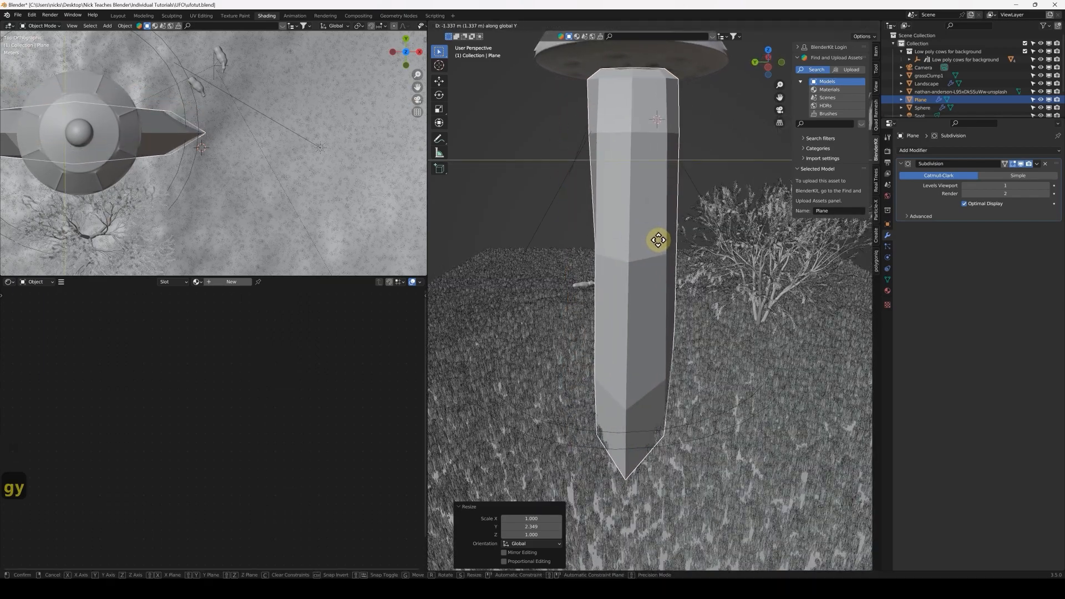
pyautogui.click(658, 240)
pyautogui.moveTo(627, 244); pyautogui.dragTo(609, 253, button='middle')
pyautogui.moveTo(620, 225); pyautogui.dragTo(688, 189, button='middle')
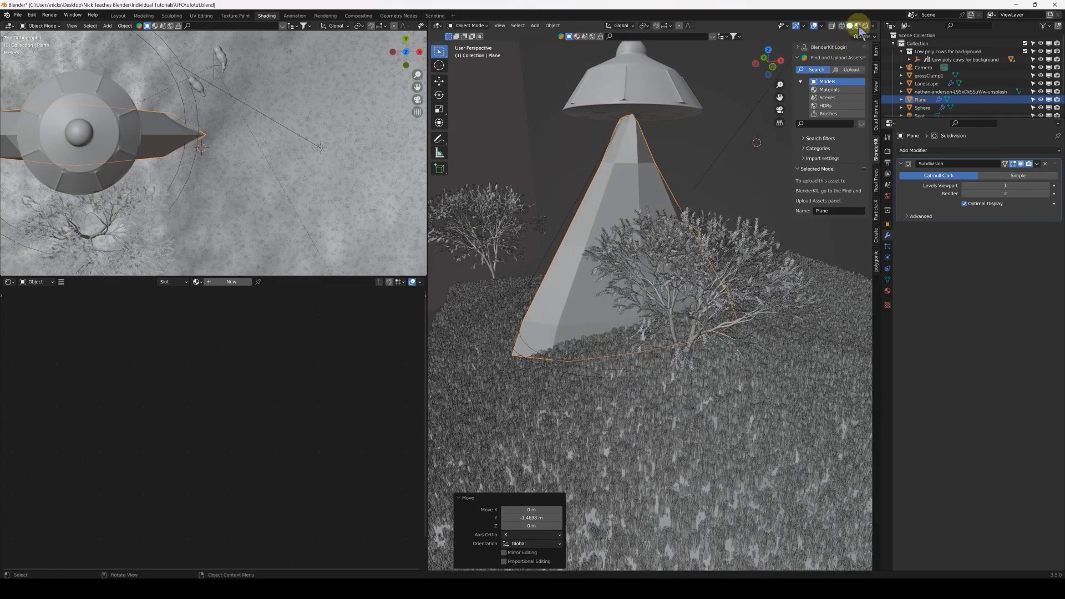
# Switch to rendered shading, create a new material for the beam mesh and replace its Principled BSDF with a Volume Scatter shader.
pyautogui.click(864, 25)
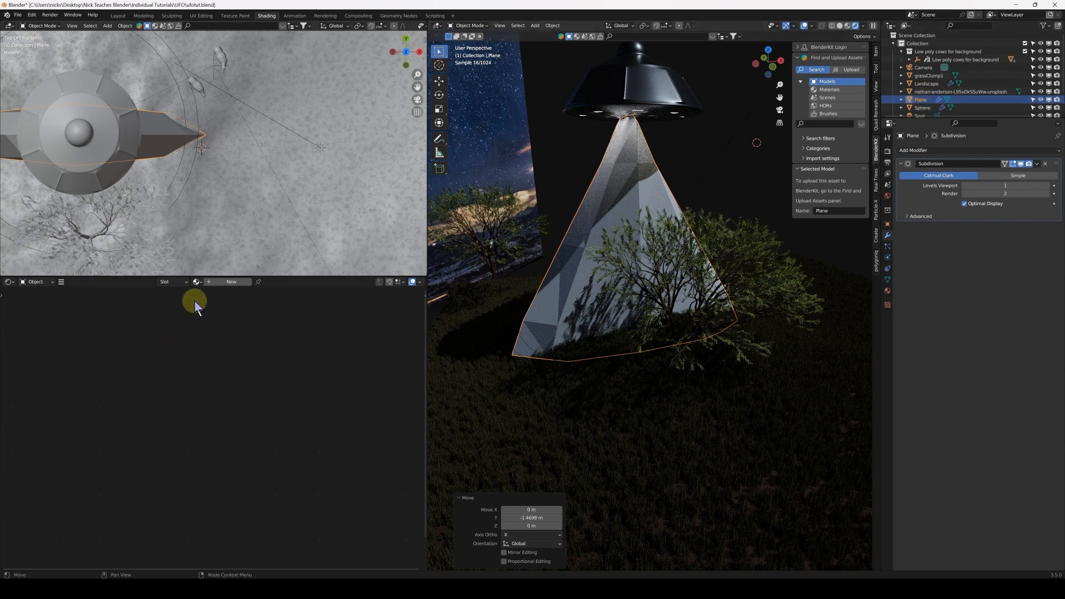
pyautogui.click(229, 282)
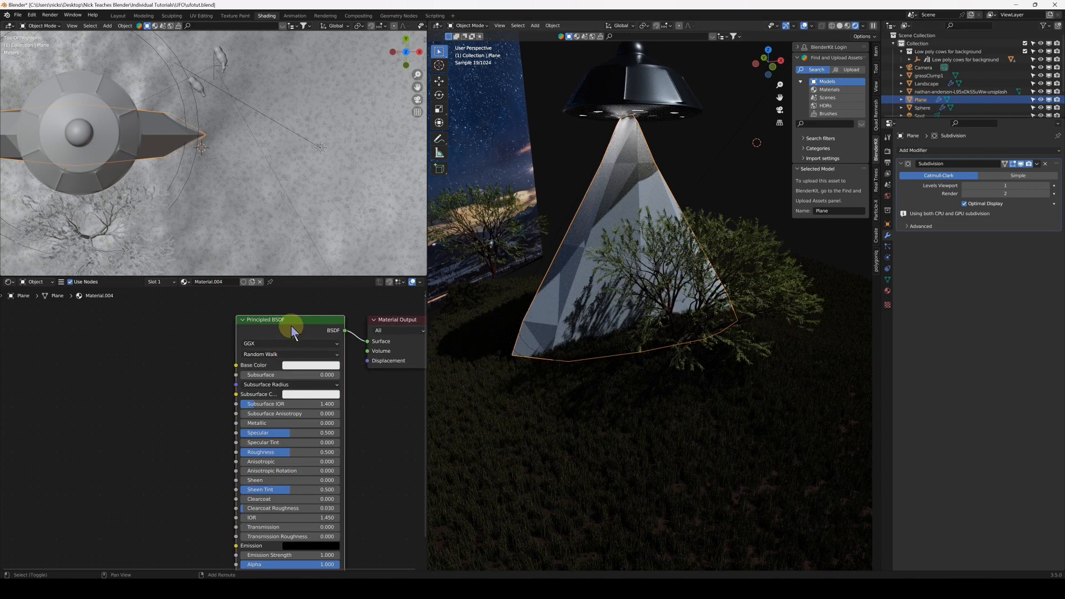
pyautogui.hotkey('shift', 's')
pyautogui.moveTo(284, 327)
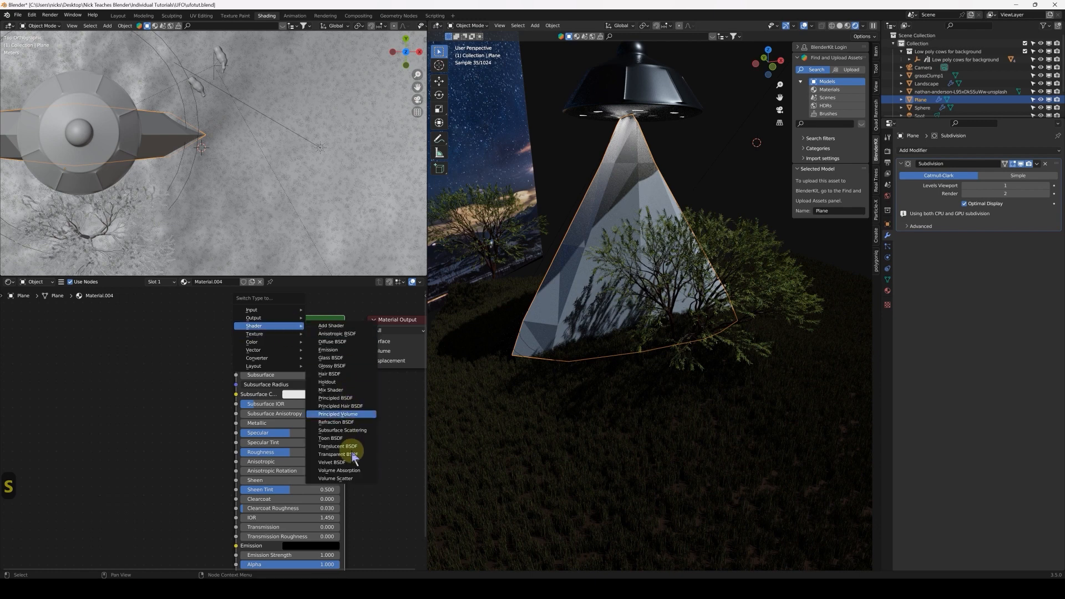
pyautogui.click(339, 479)
pyautogui.click(222, 351)
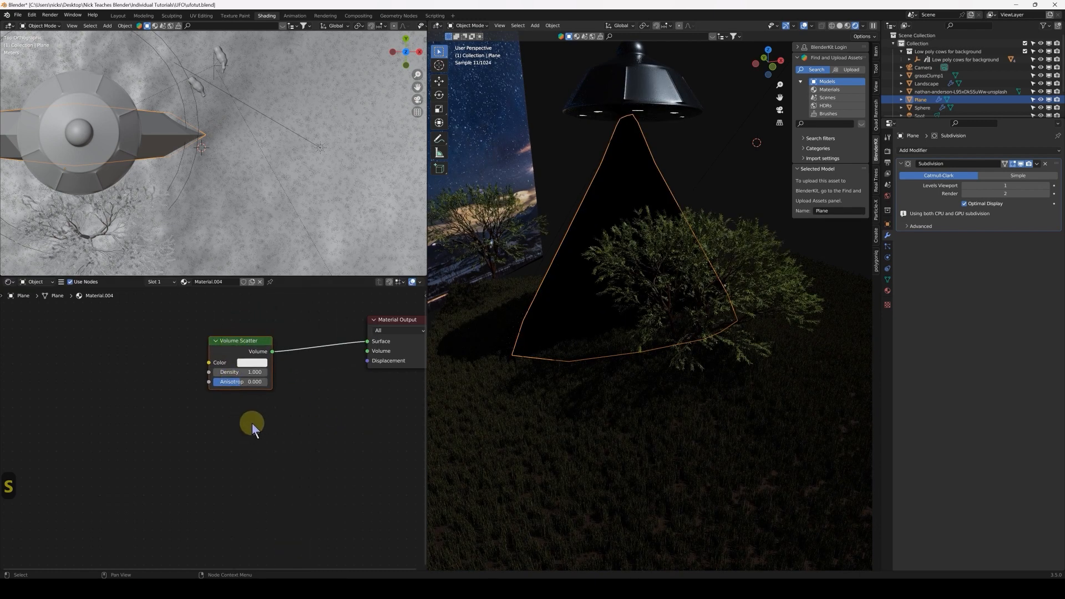
# Set the Volume Scatter density to 0.1 and connect its output to the Material Output's Volume input instead of Surface.
pyautogui.click(237, 372)
pyautogui.write('.1')
pyautogui.press('Return')
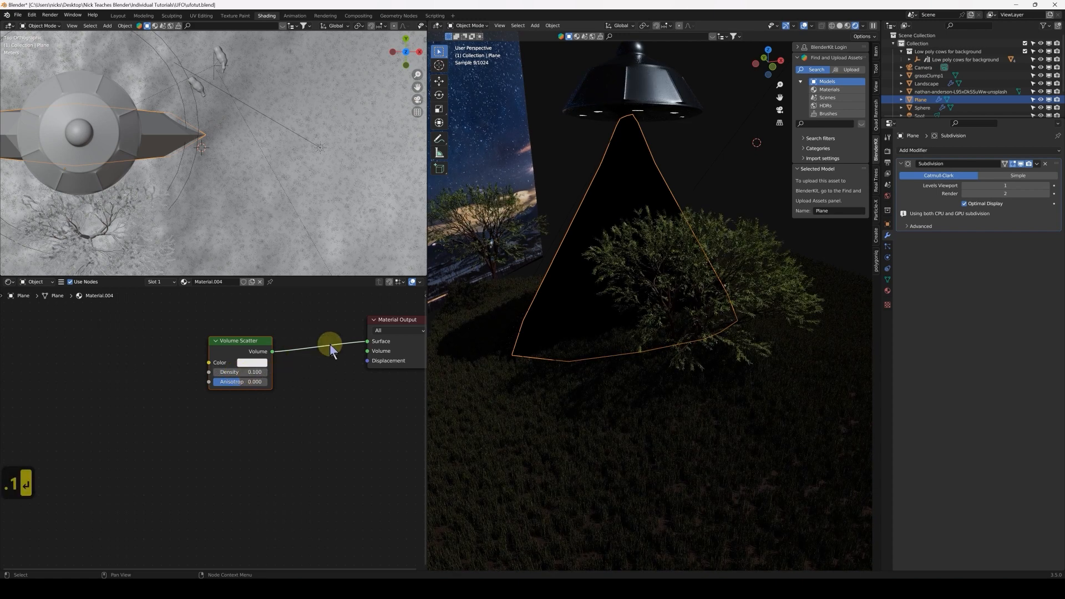
pyautogui.moveTo(367, 341)
pyautogui.mouseDown()
pyautogui.moveTo(273, 351)
pyautogui.moveTo(367, 351)
pyautogui.mouseUp()
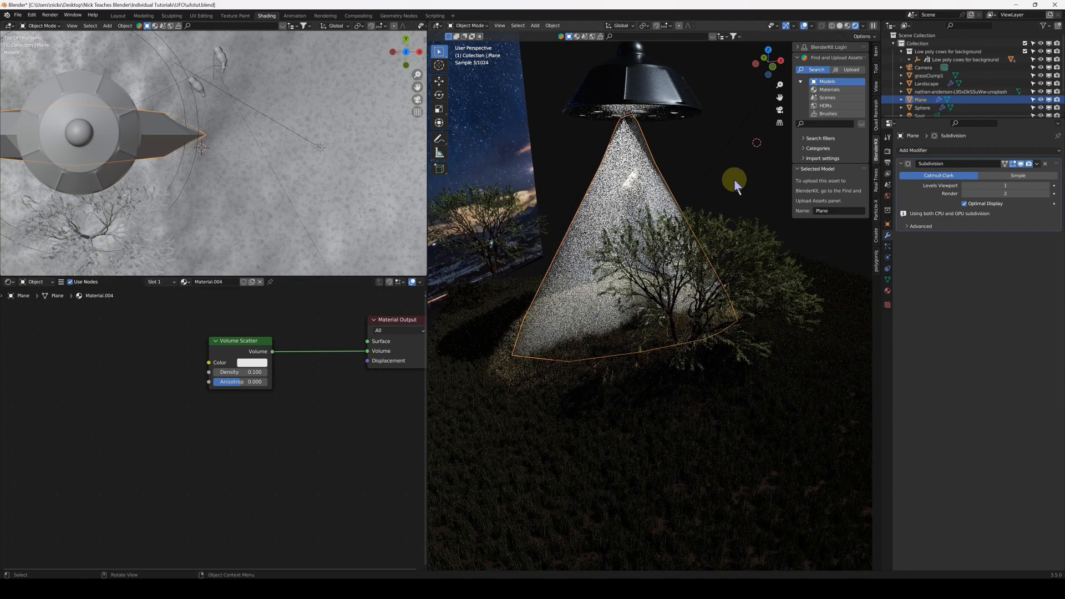
# View the rendered beam through the camera and reduce the Volume Scatter density to 0.05.
pyautogui.click(780, 110)
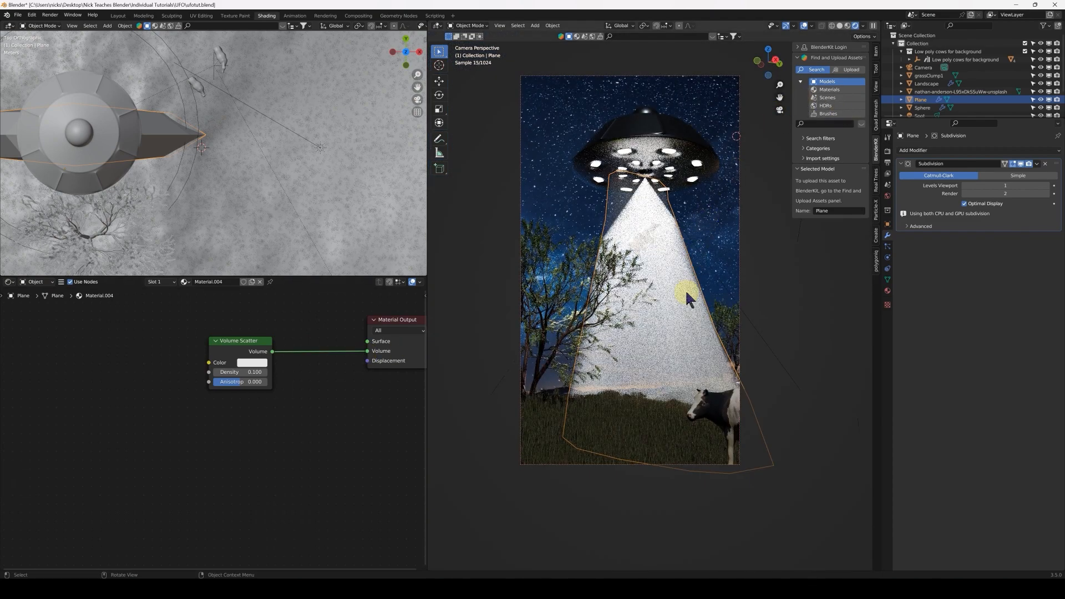
pyautogui.scroll(1, 716, 272)
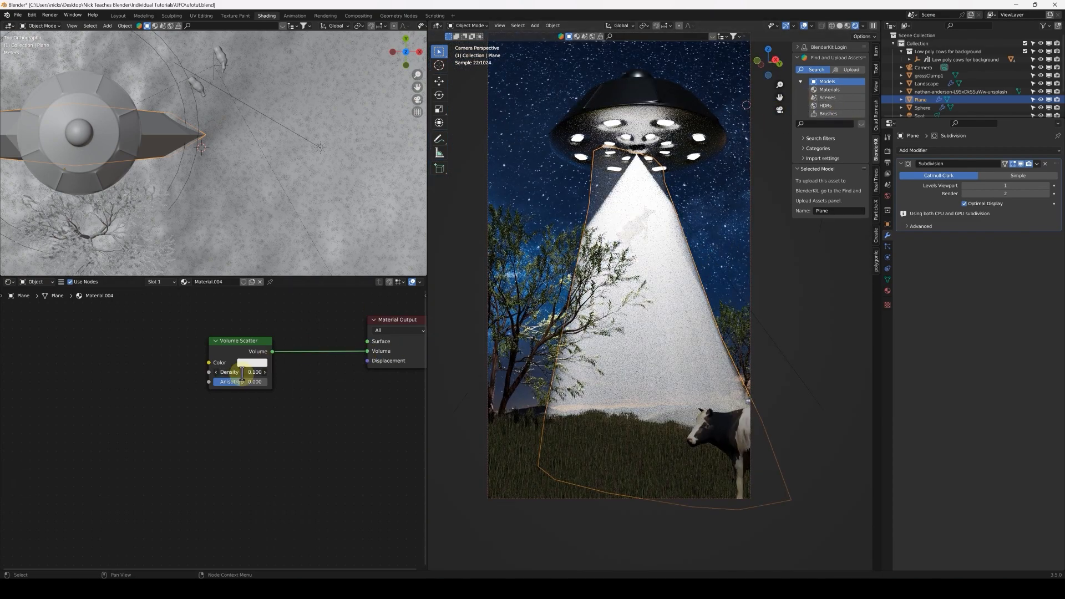
pyautogui.write('.05')
pyautogui.press('Return')
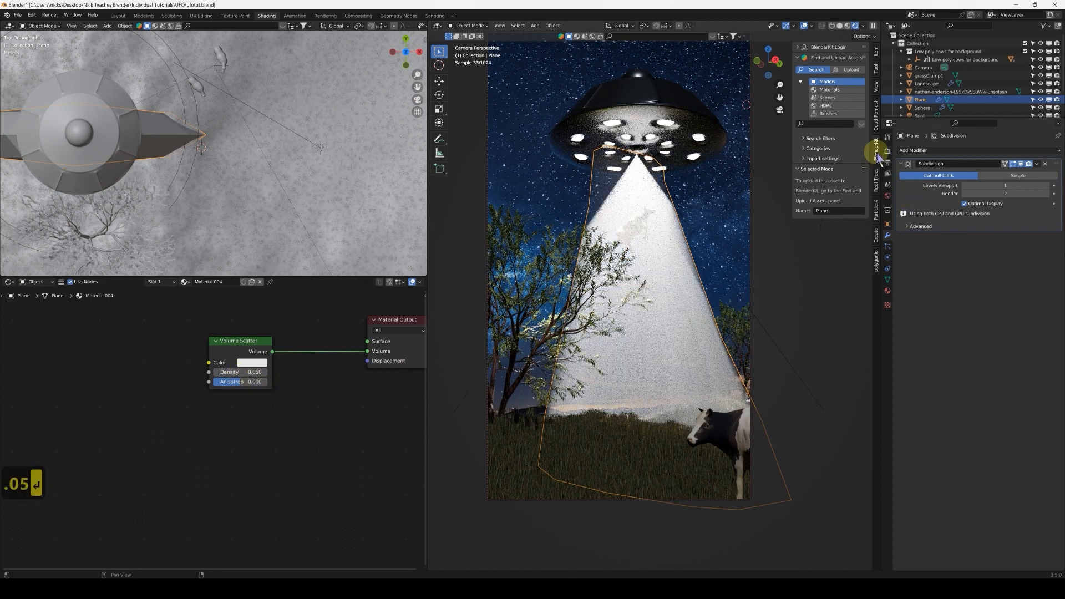
pyautogui.scroll(-2, 925, 102)
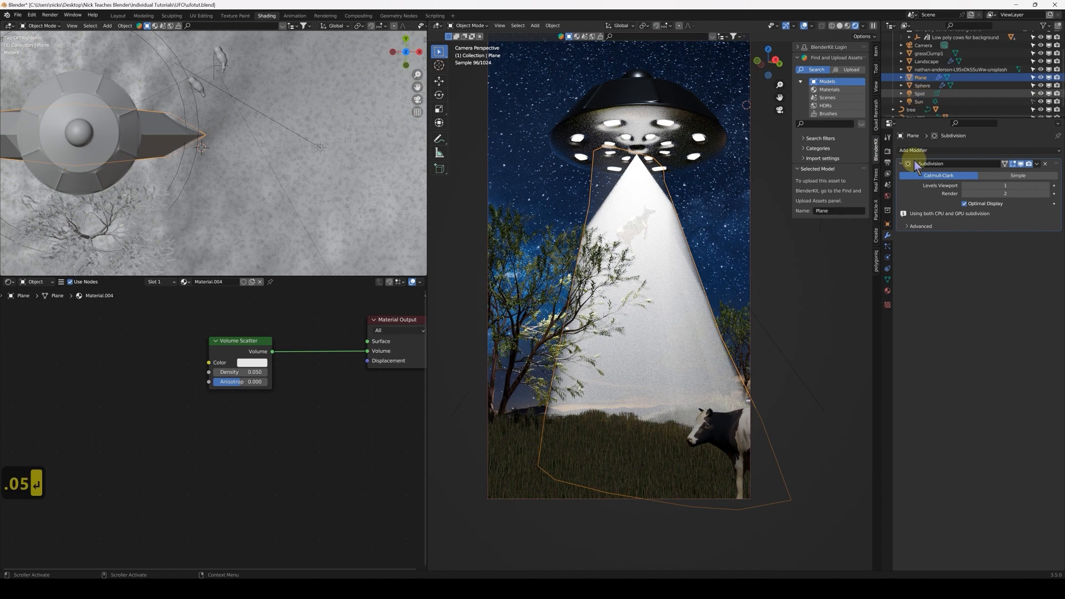
# Set the beam's spot light radius to 1 m.
pyautogui.click(920, 93)
pyautogui.click(888, 258)
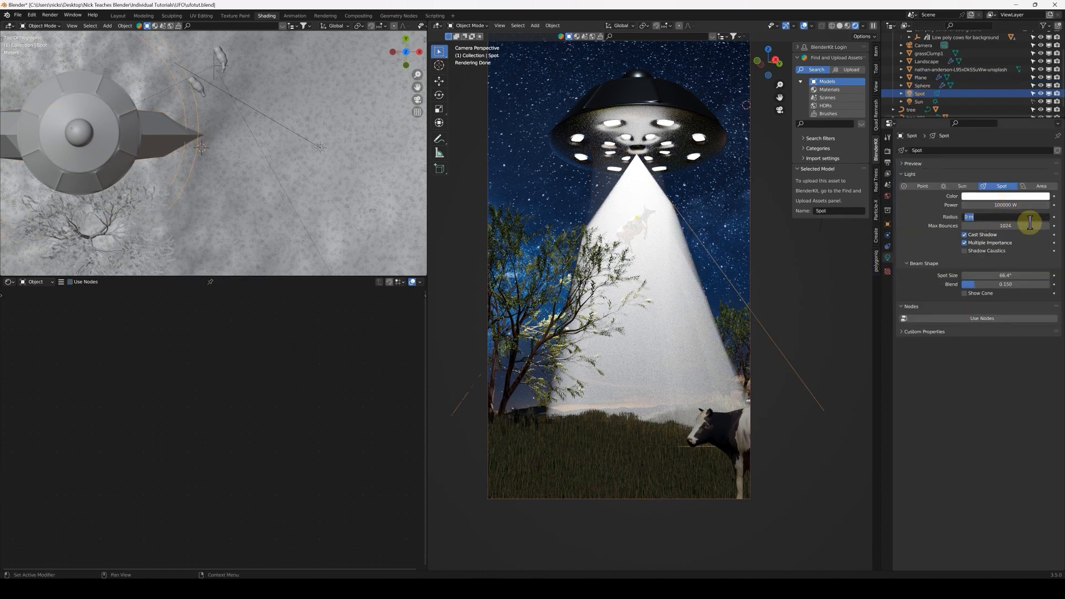
pyautogui.write('1')
pyautogui.press('Return')
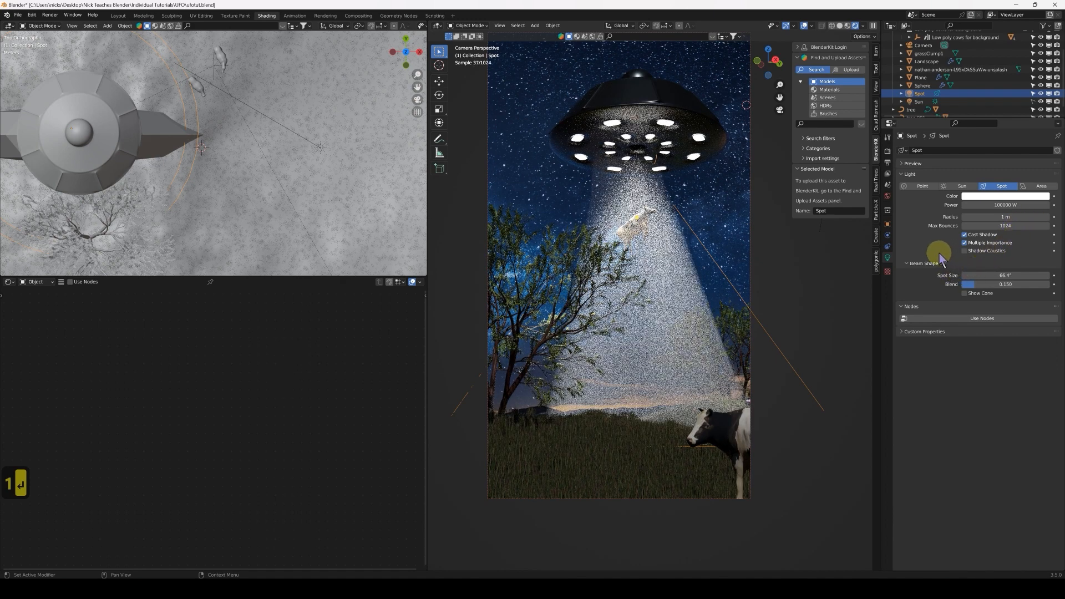
# Switch the render engine from Cycles to Eevee and save the file.
pyautogui.click(888, 151)
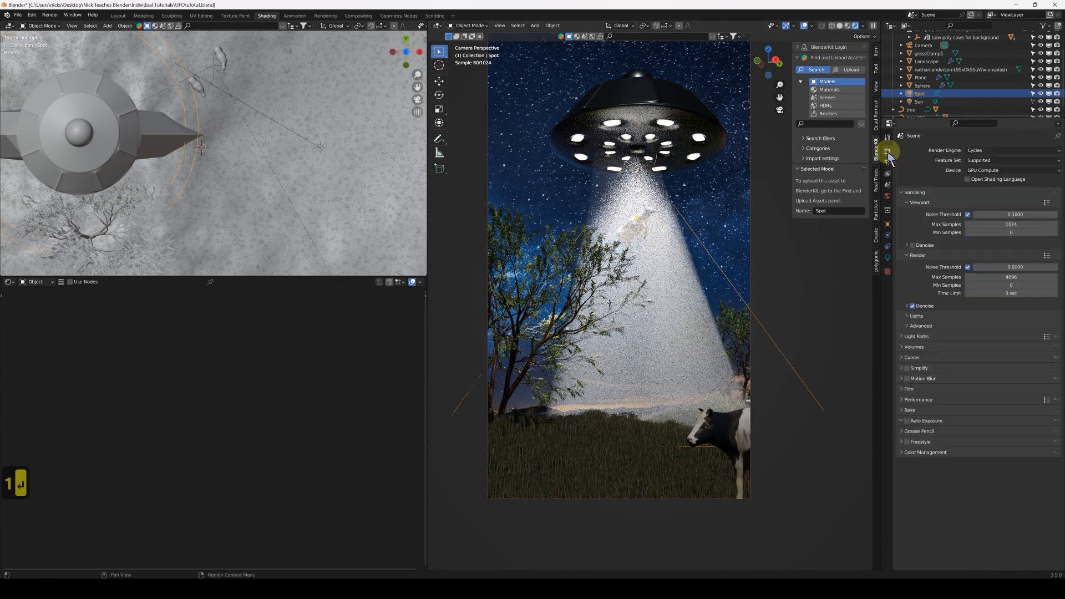
pyautogui.click(993, 150)
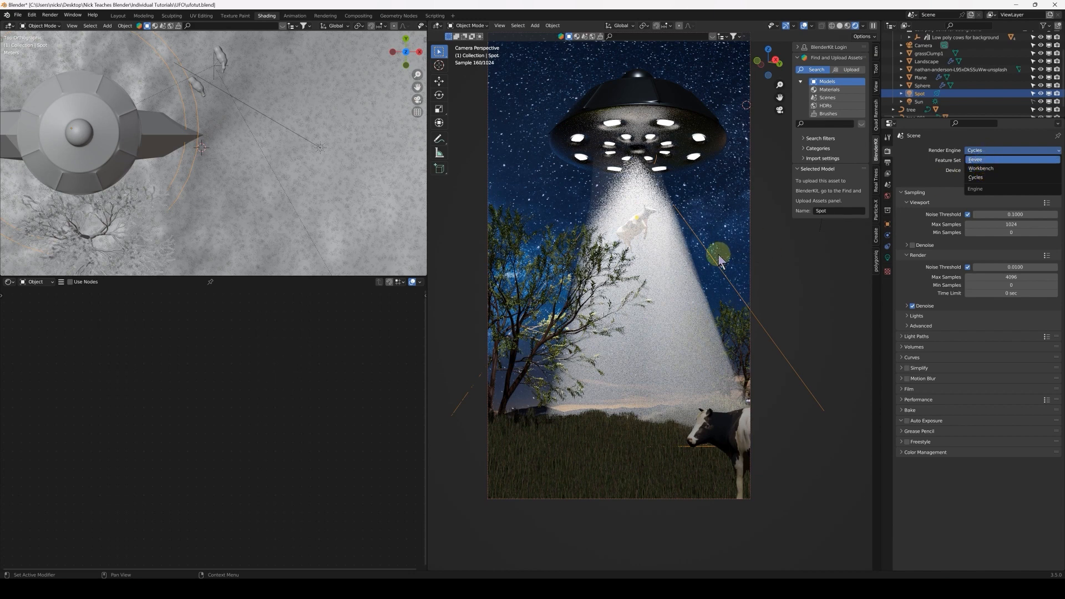
pyautogui.press('Return')
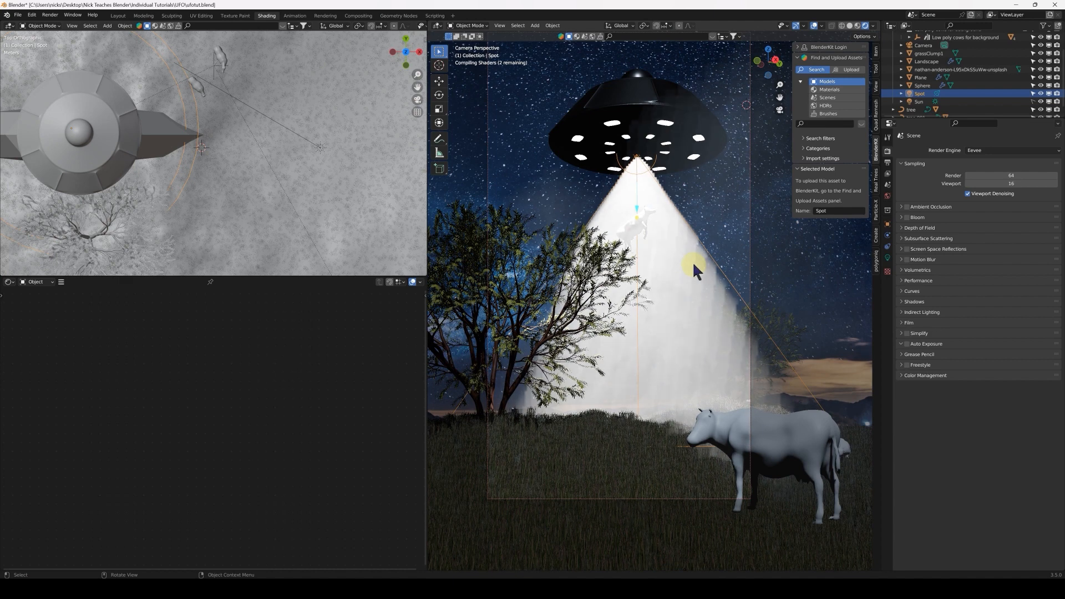
pyautogui.hotkey('ctrl', 's')
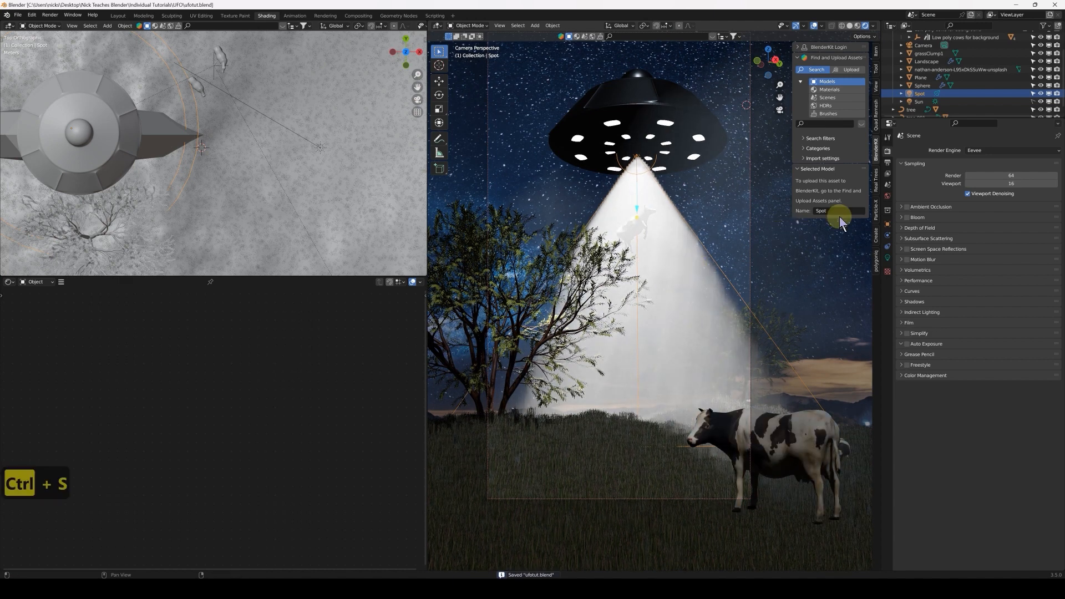
# Lower the spot light's power to 10000 W, stepping down through 50000 W and 20000 W.
pyautogui.click(887, 258)
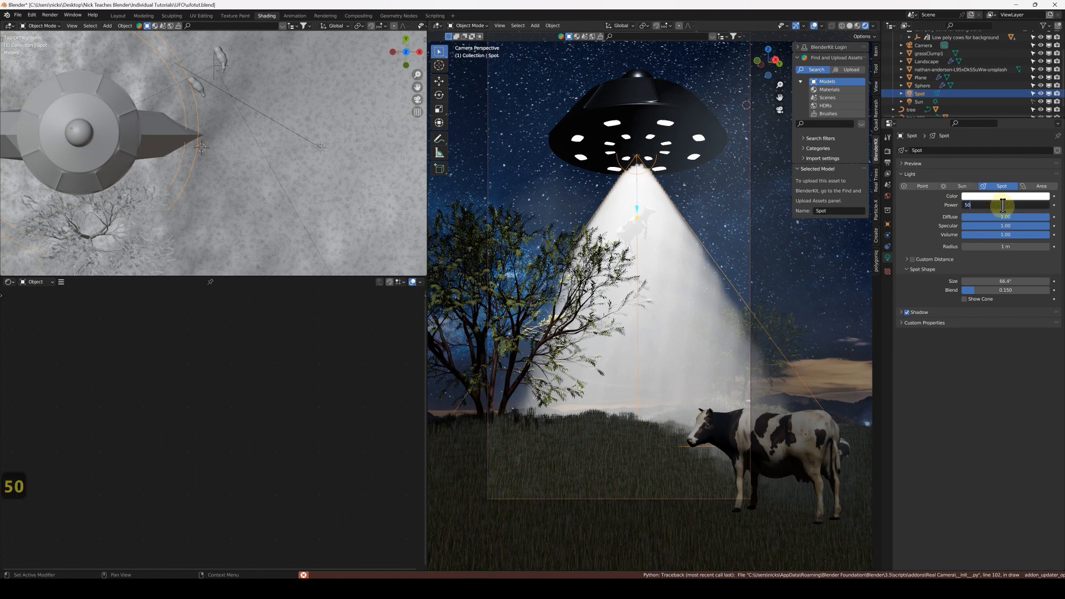
pyautogui.write('00')
pyautogui.press('Return')
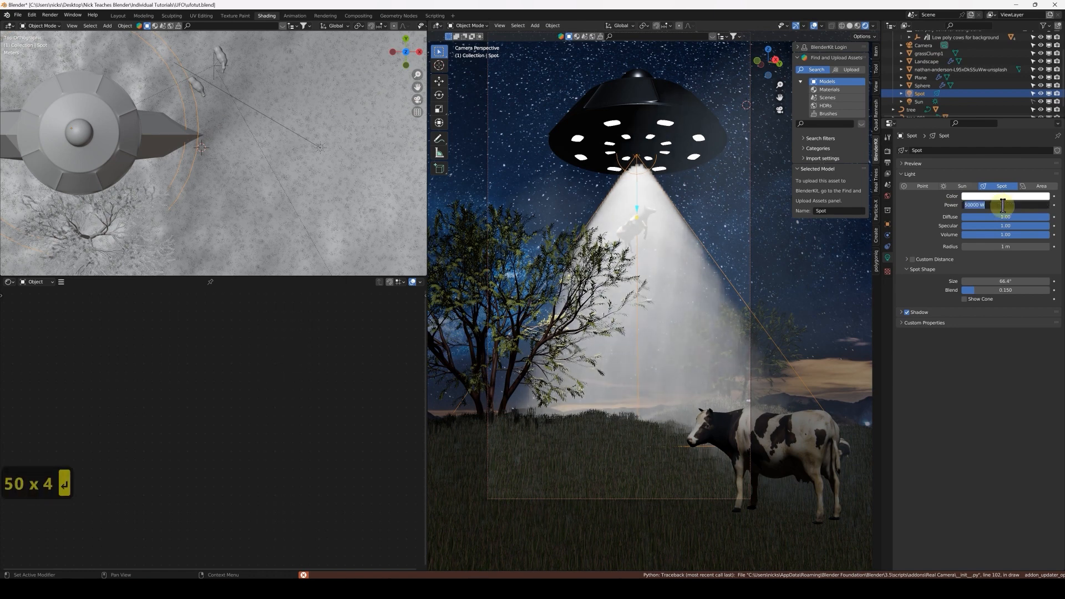
pyautogui.write('20000')
pyautogui.press('Return')
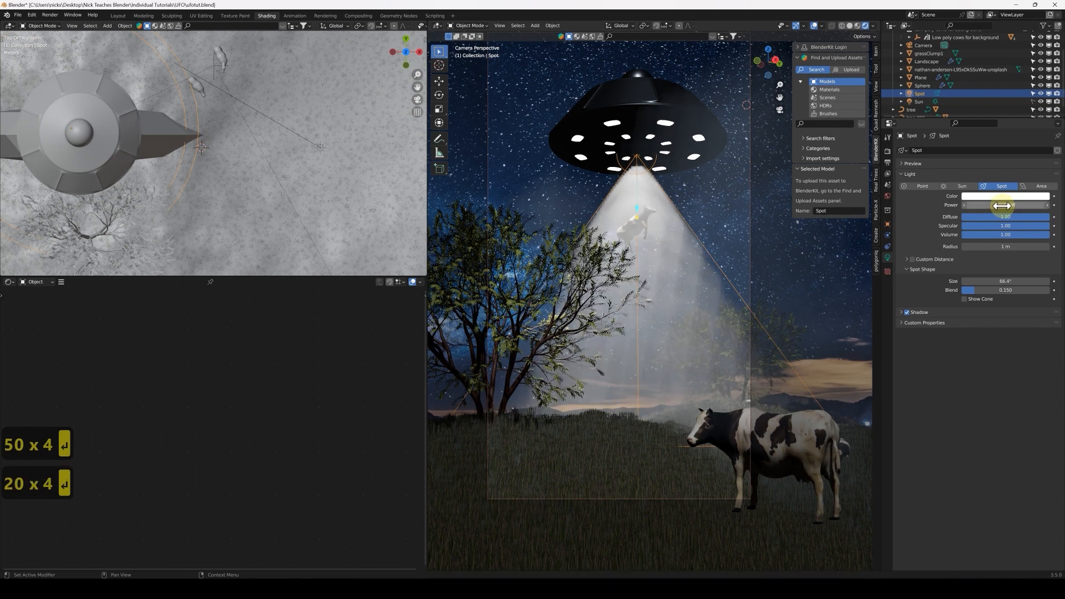
pyautogui.write('10000')
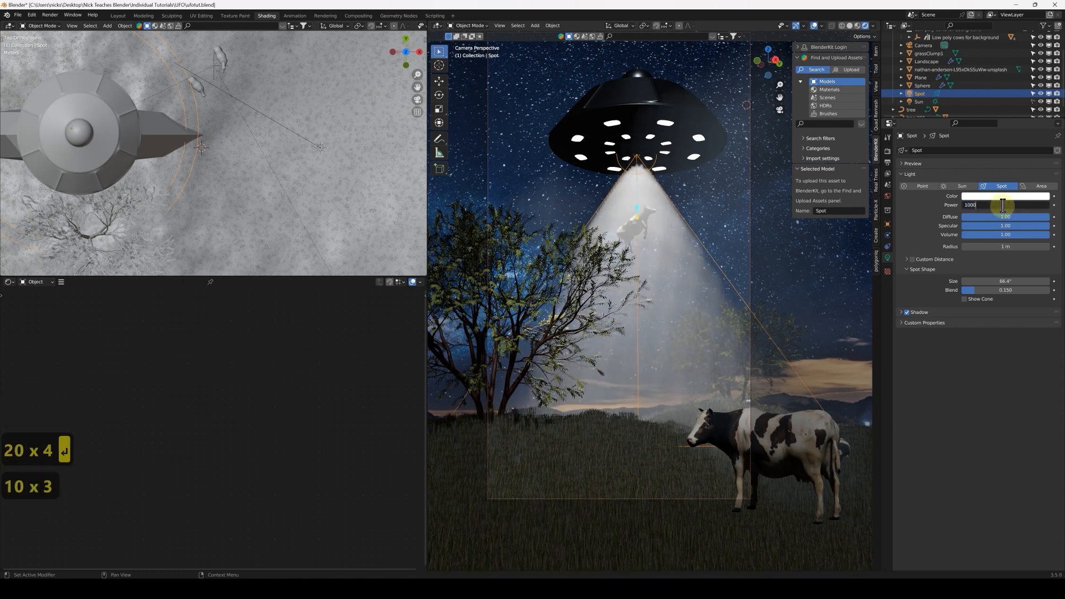
pyautogui.press('Return')
# Switch the render engine back to Cycles.
pyautogui.click(648, 173)
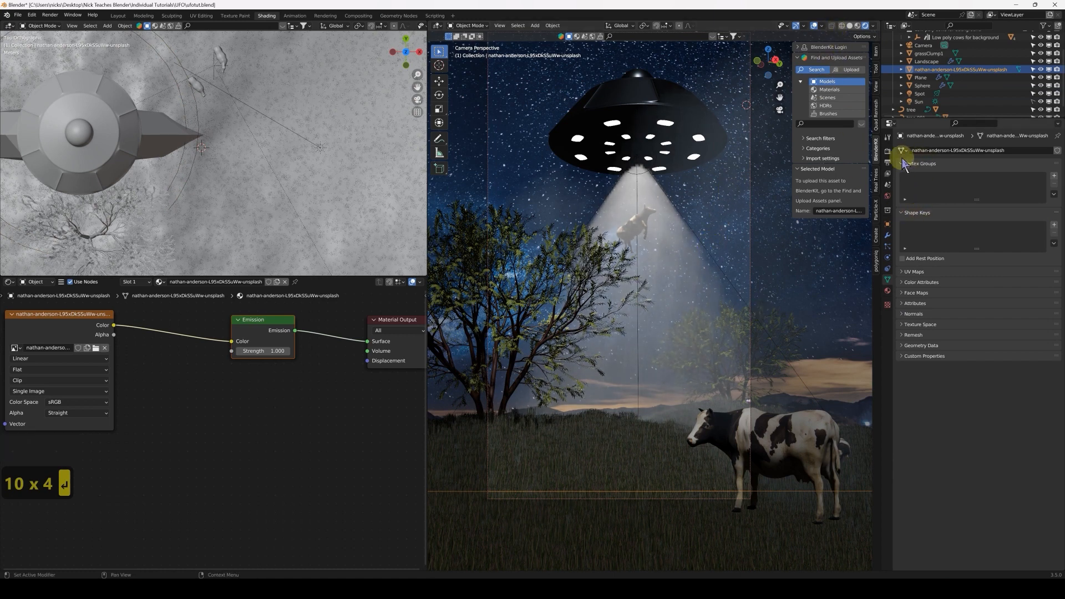
pyautogui.click(888, 151)
pyautogui.click(982, 149)
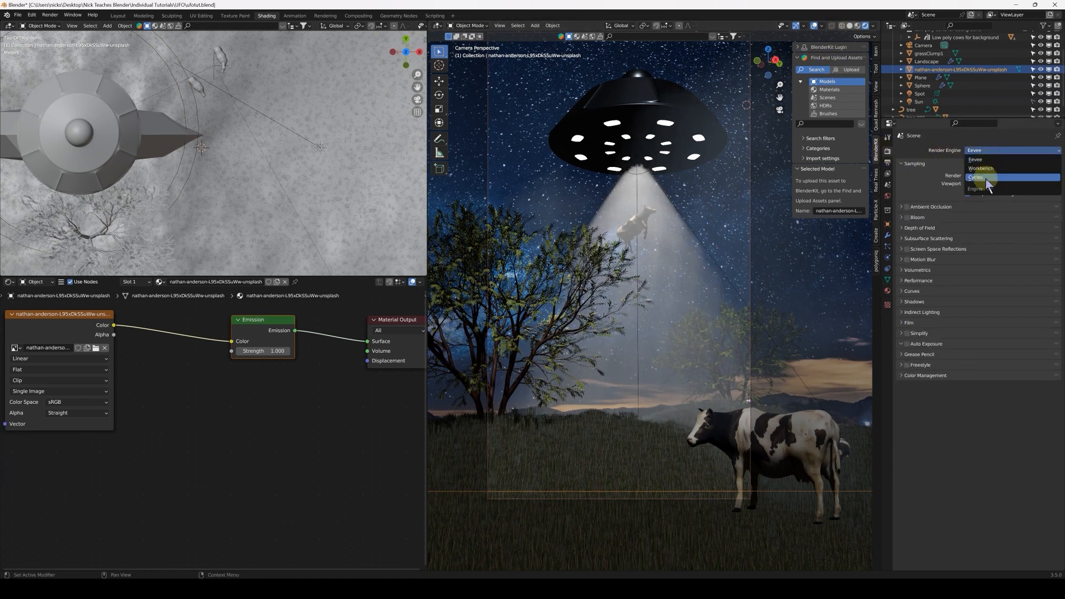
pyautogui.click(982, 177)
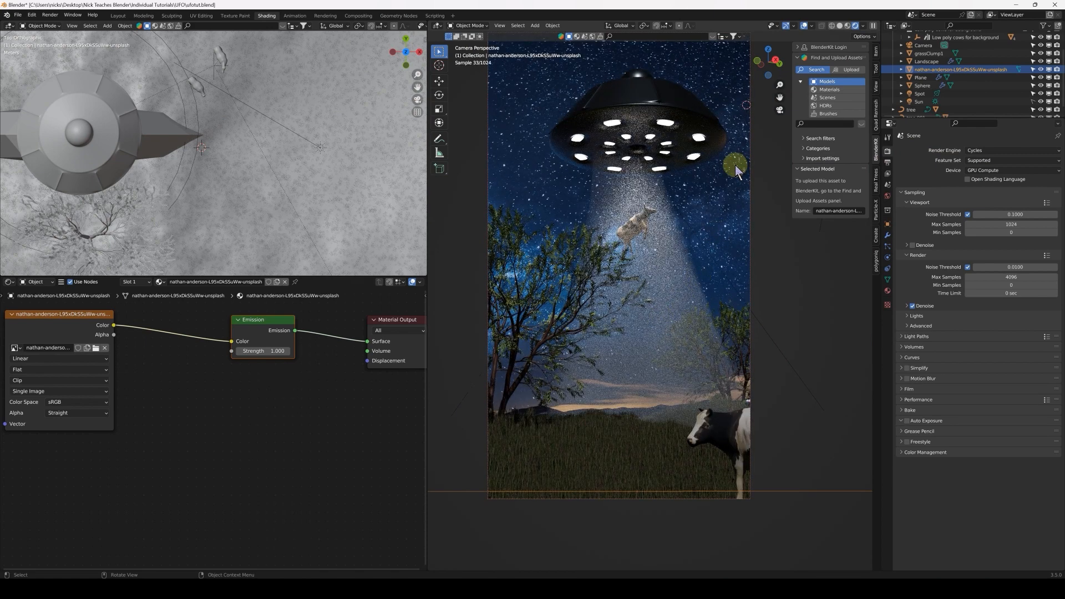
# Switch the camera view to solid shading and move cow3 onto the hill beneath the large tree.
pyautogui.scroll(-1, 696, 268)
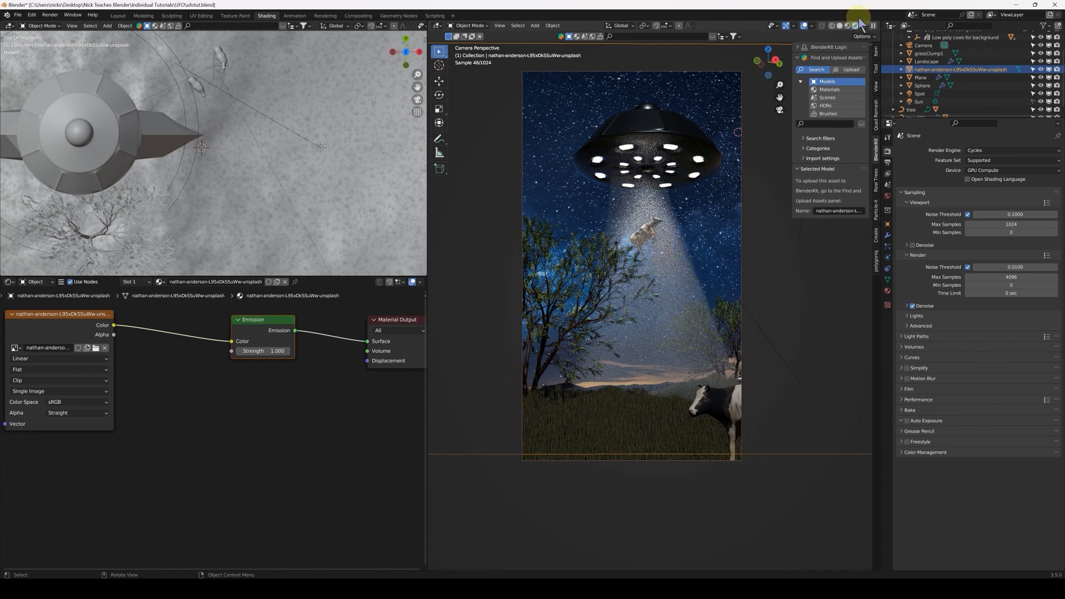
pyautogui.click(840, 26)
pyautogui.click(611, 281)
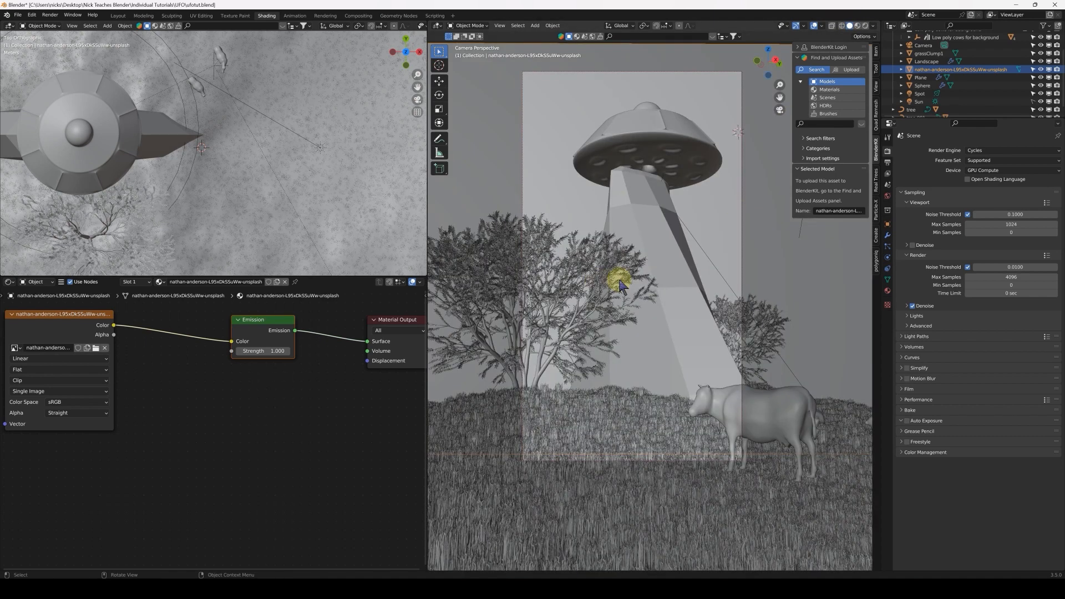
pyautogui.click(225, 61)
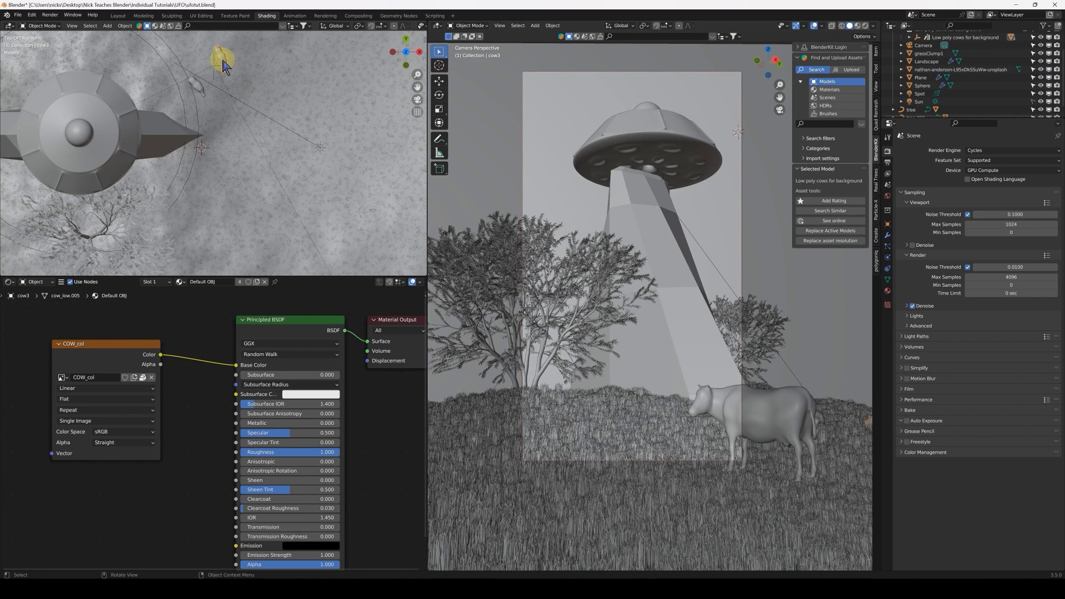
pyautogui.press('g')
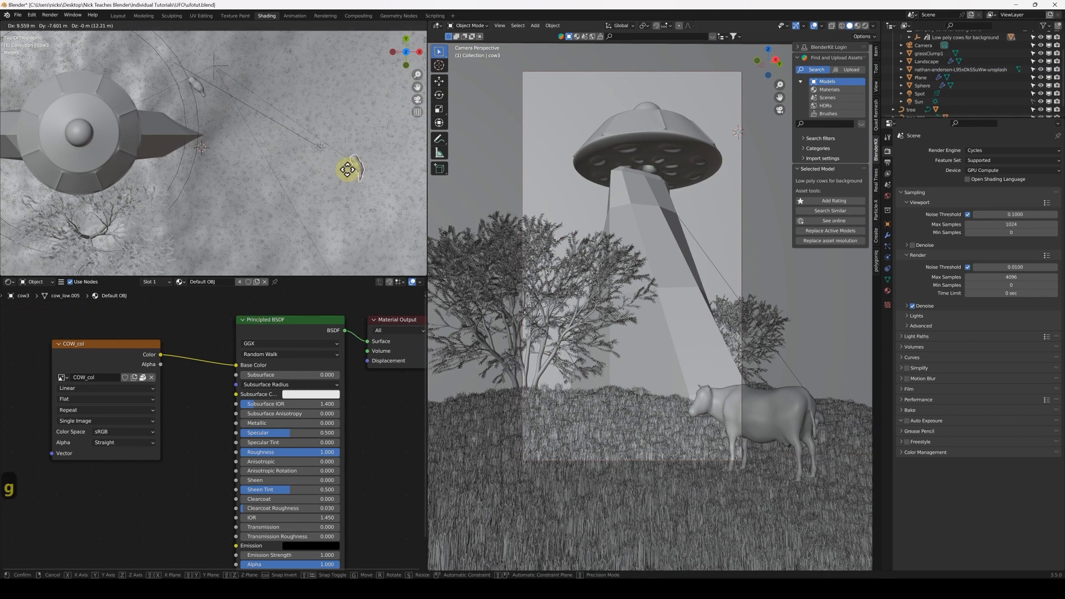
pyautogui.click(118, 197)
pyautogui.press('g')
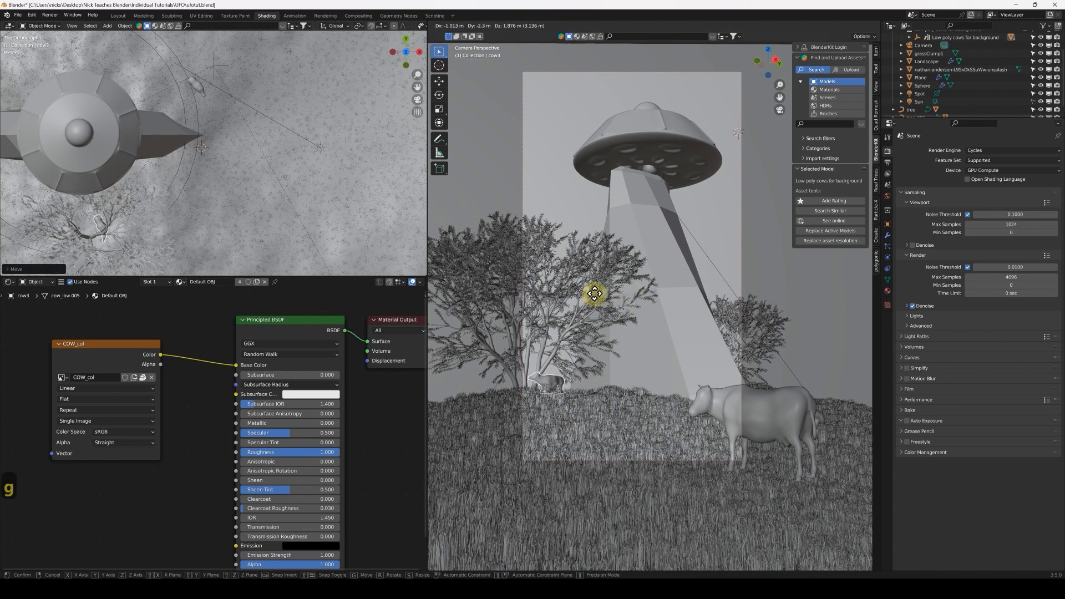
pyautogui.click(594, 293)
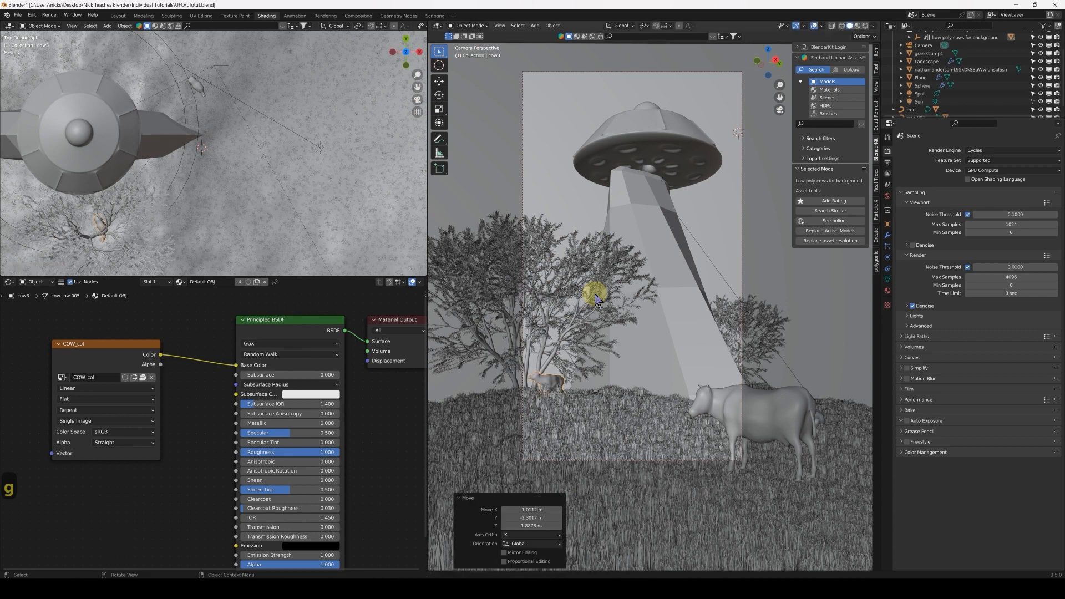
# Move cow2 out from near the UFO onto the crest of the hill, between the large tree and the light beam.
pyautogui.click(202, 95)
pyautogui.press('g')
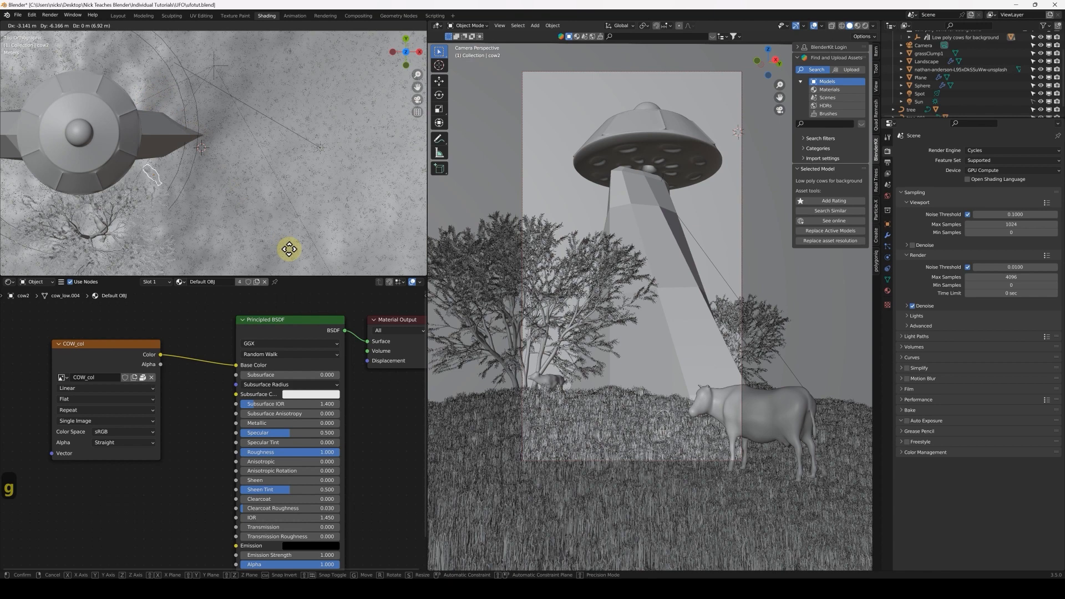
pyautogui.click(207, 195)
pyautogui.press('g')
pyautogui.click(228, 187)
pyautogui.press('g')
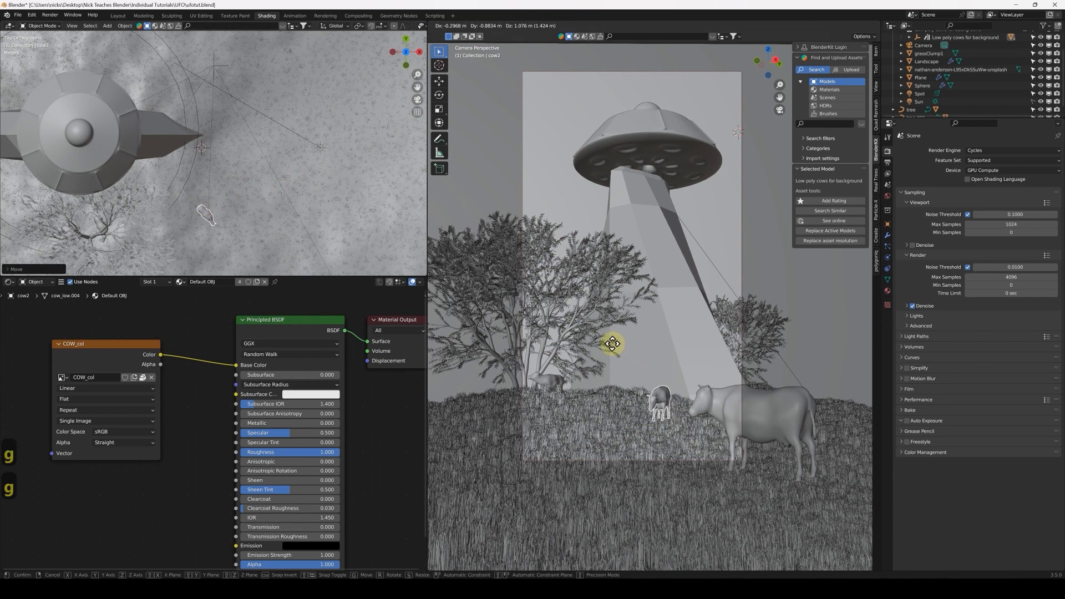
pyautogui.click(586, 340)
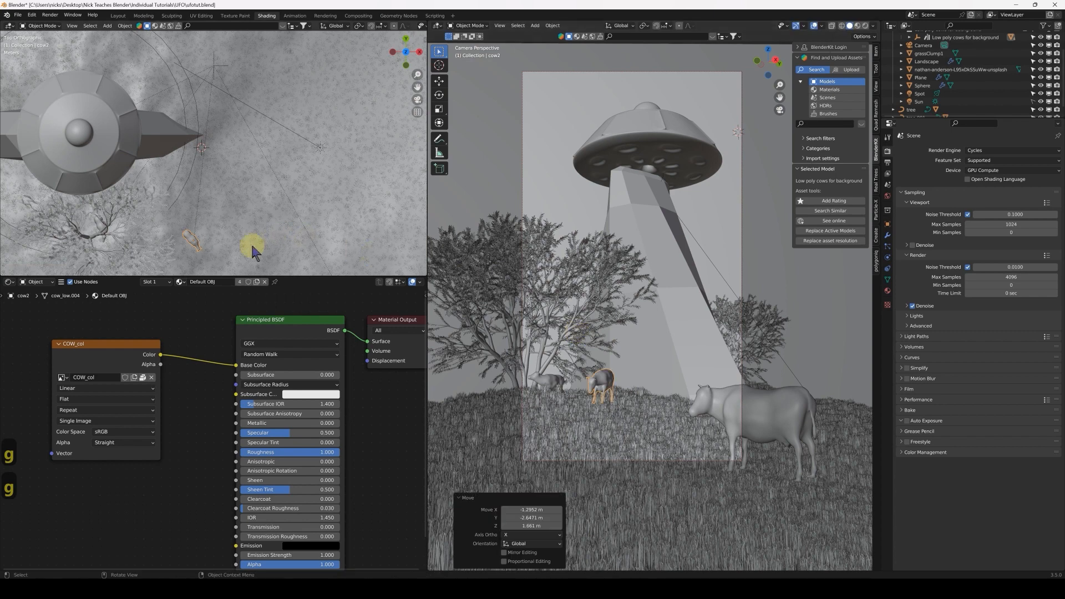
# Rotate cow2 by roughly half a turn and move it about -0.6 m X, -0.47 m Y and -1.12 m Z down the slope.
pyautogui.press('r')
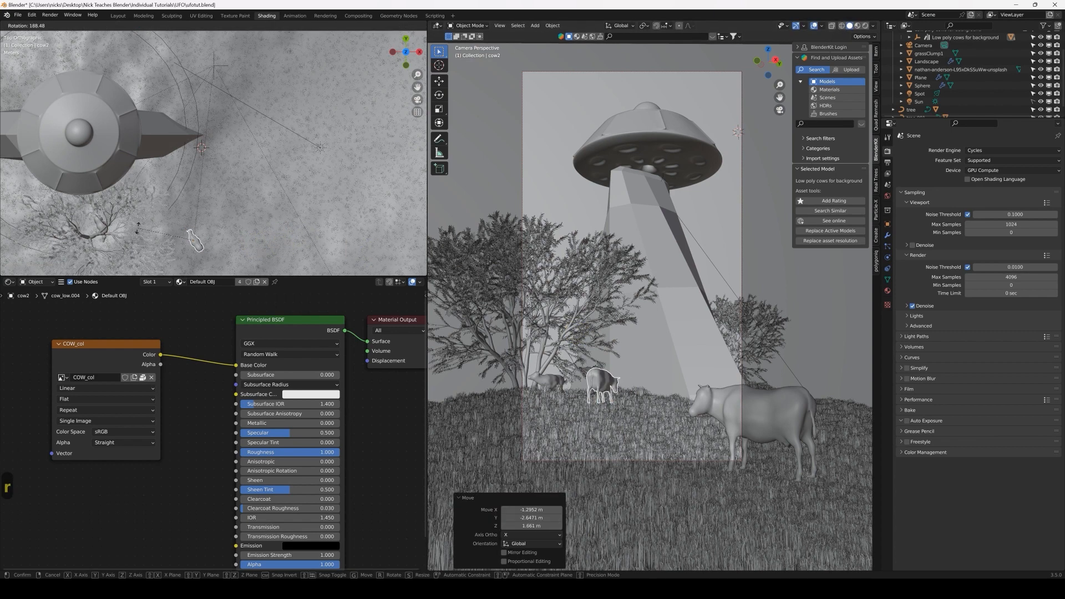
pyautogui.click(488, 337)
pyautogui.press('g')
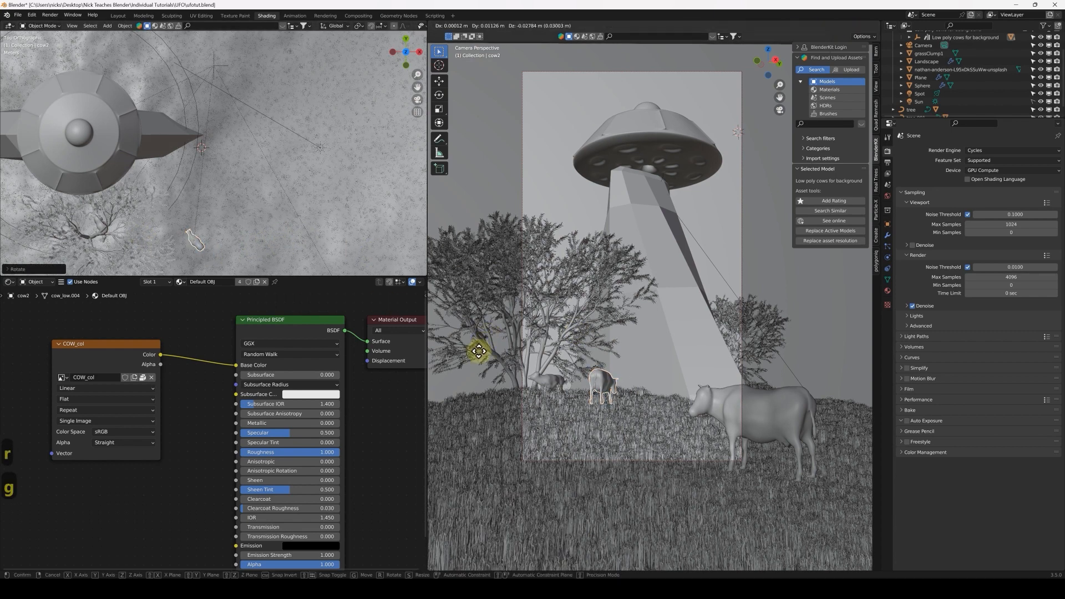
pyautogui.click(461, 377)
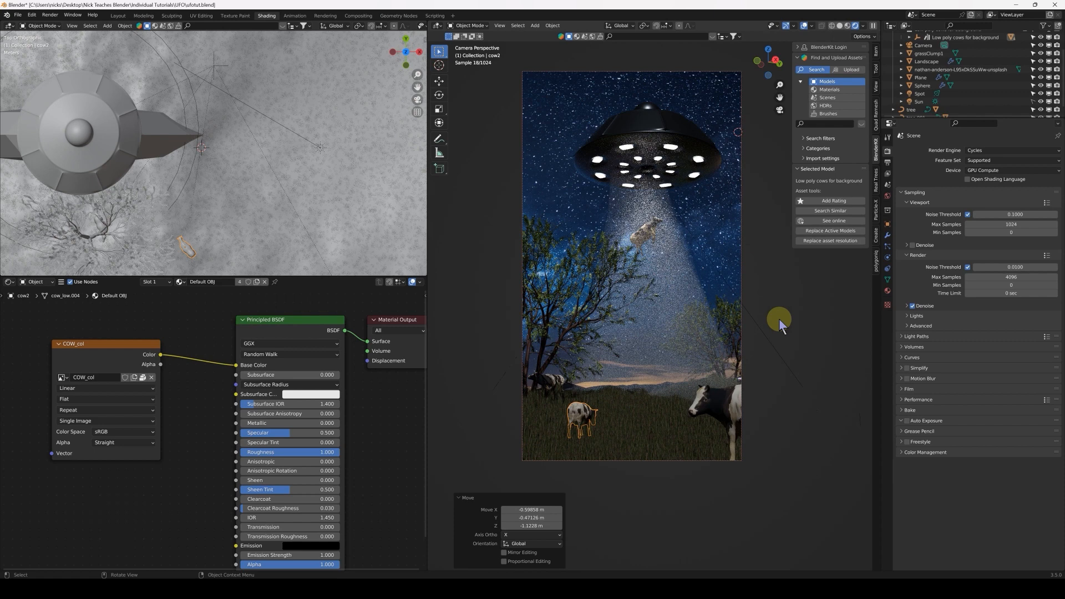
# Hide the viewport overlays and examine the placement of the cows in the rendered camera view.
pyautogui.click(716, 412)
pyautogui.click(716, 411)
pyautogui.click(803, 26)
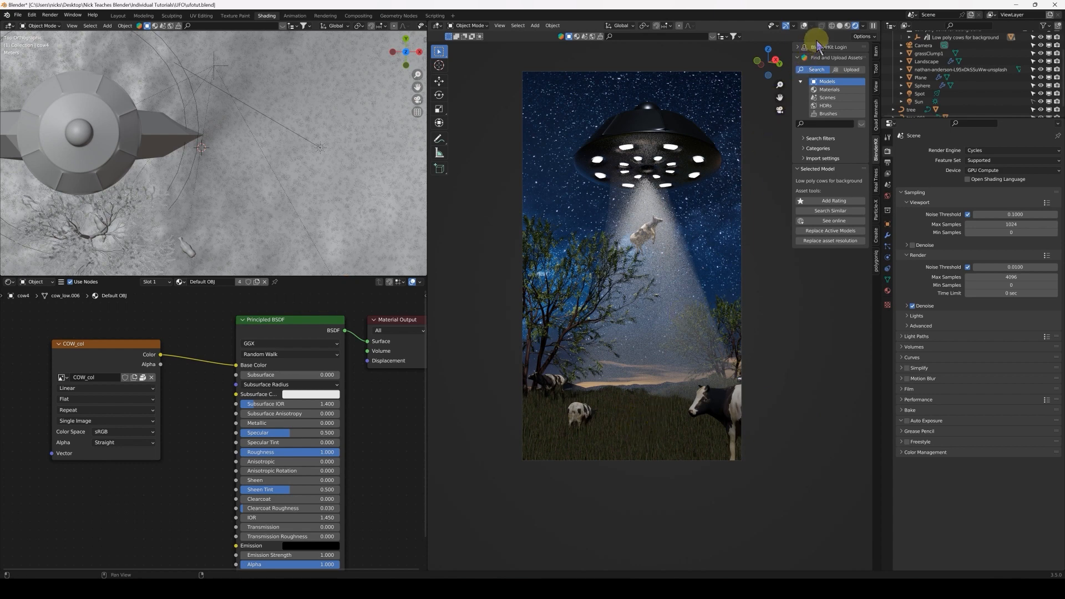
# Return to solid shading and set the render scale of the Landscape's grass particle system to 0.03.
pyautogui.click(841, 26)
pyautogui.click(626, 431)
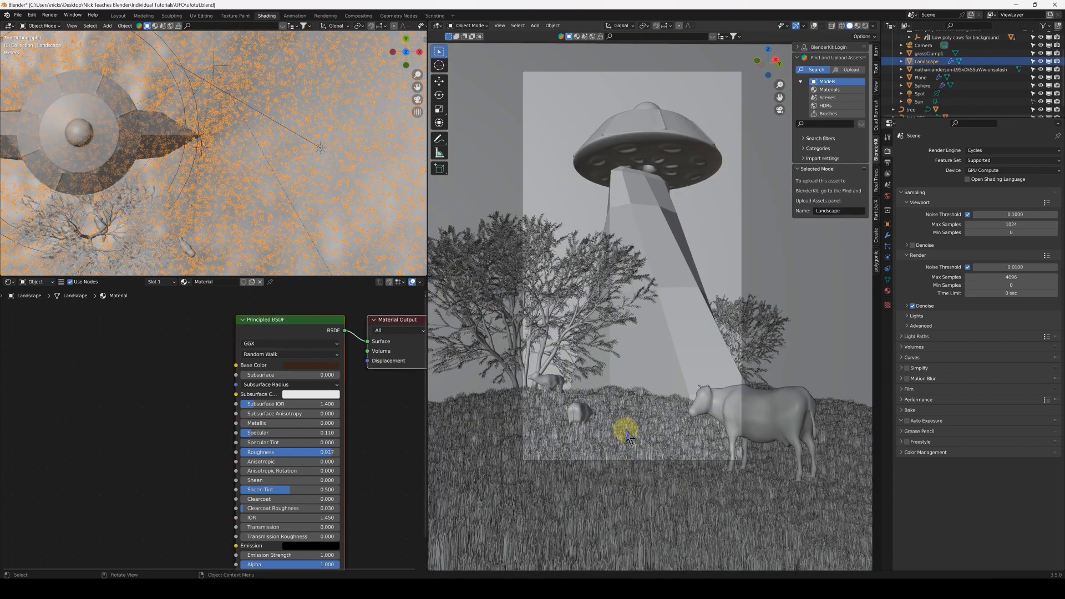
pyautogui.click(888, 226)
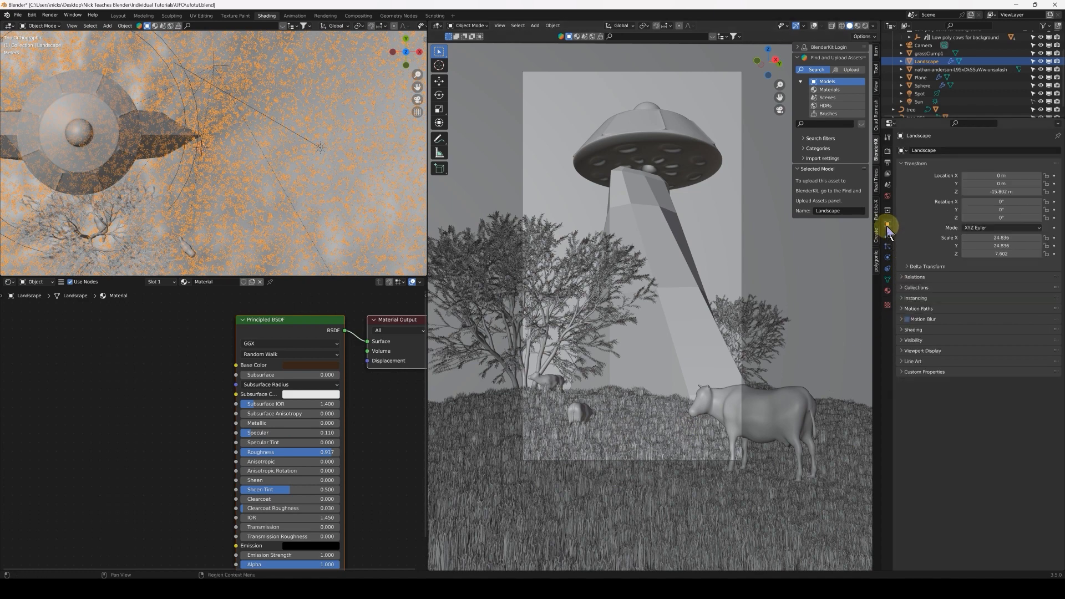
pyautogui.click(889, 246)
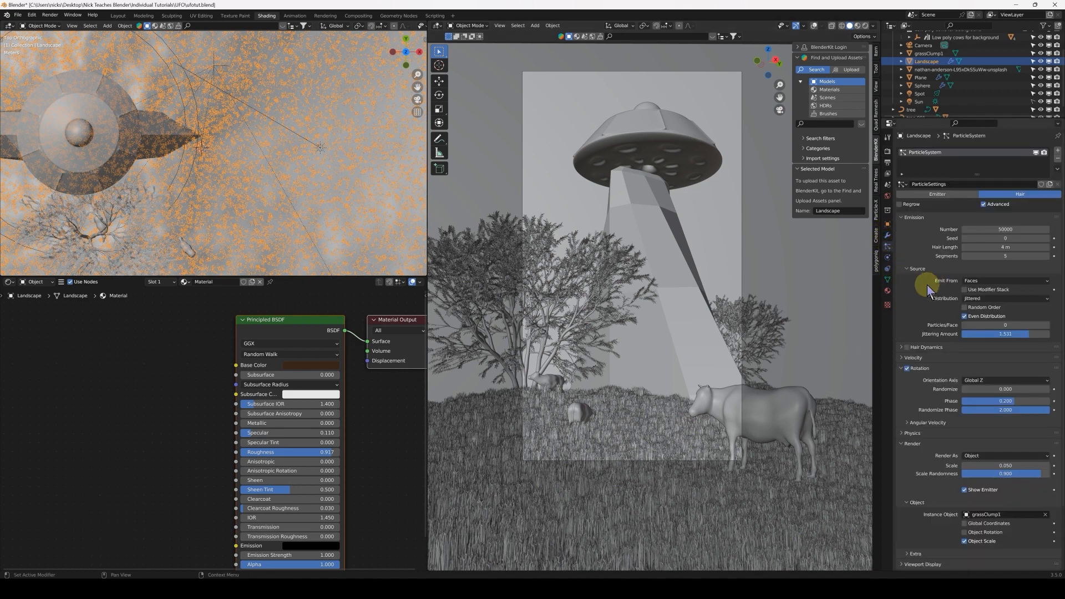
pyautogui.scroll(-4, 918, 316)
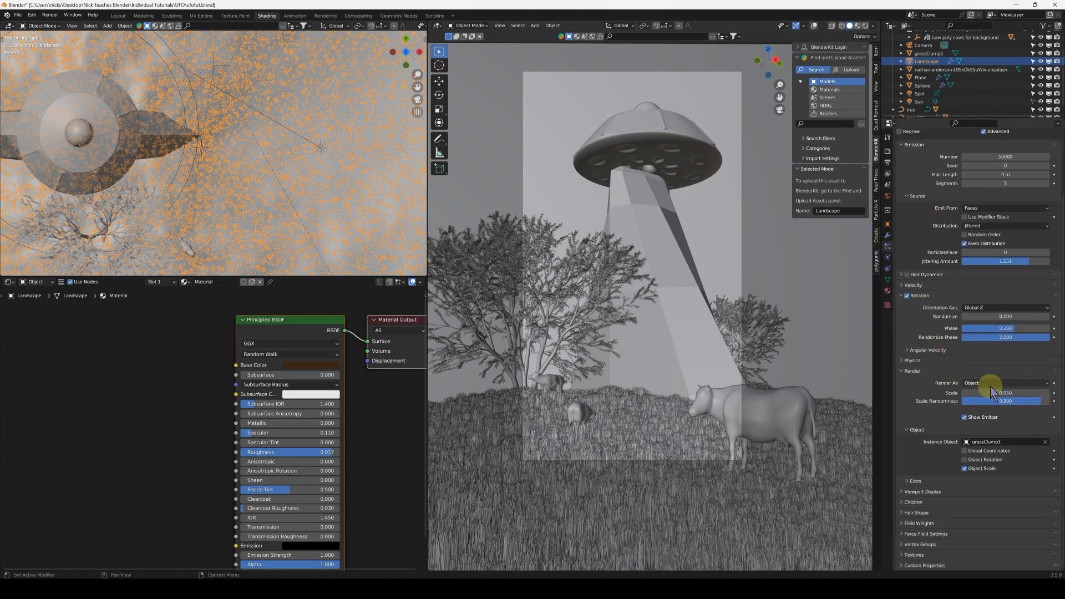
pyautogui.click(989, 393)
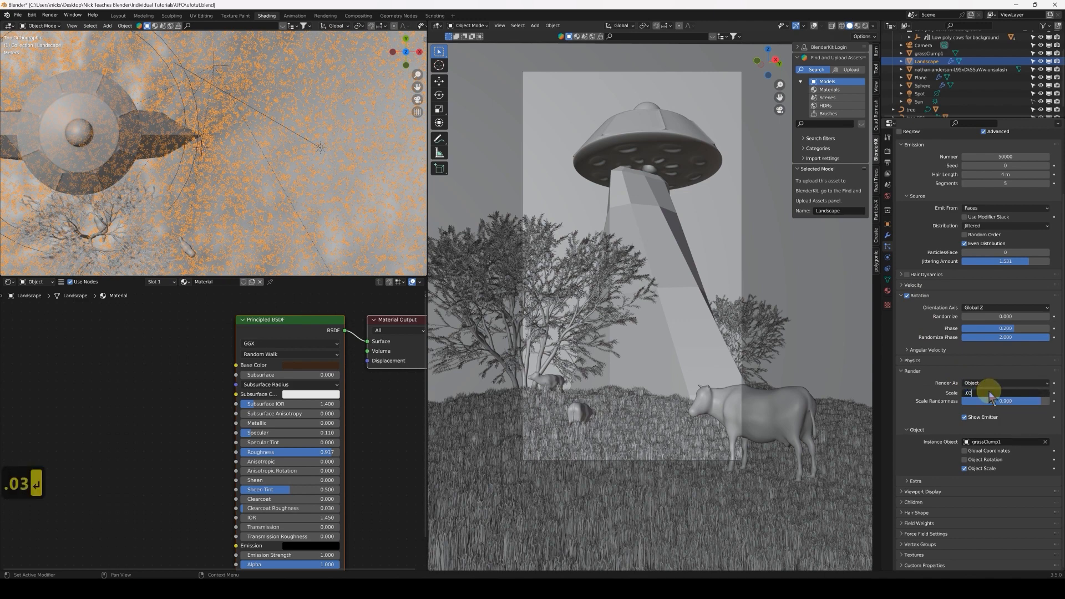
pyautogui.write('.03')
pyautogui.press('Return')
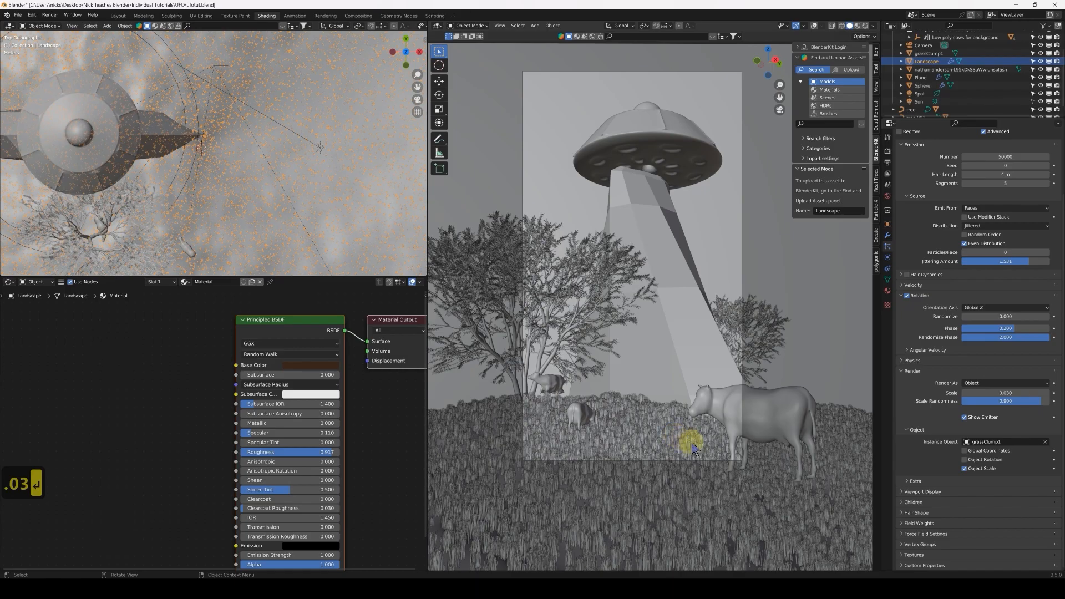
# Check the grass height around the cow, reduce the particle render scale to 0.02 and return to the camera view.
pyautogui.moveTo(618, 452); pyautogui.dragTo(663, 376, button='middle')
pyautogui.scroll(5, 678, 408)
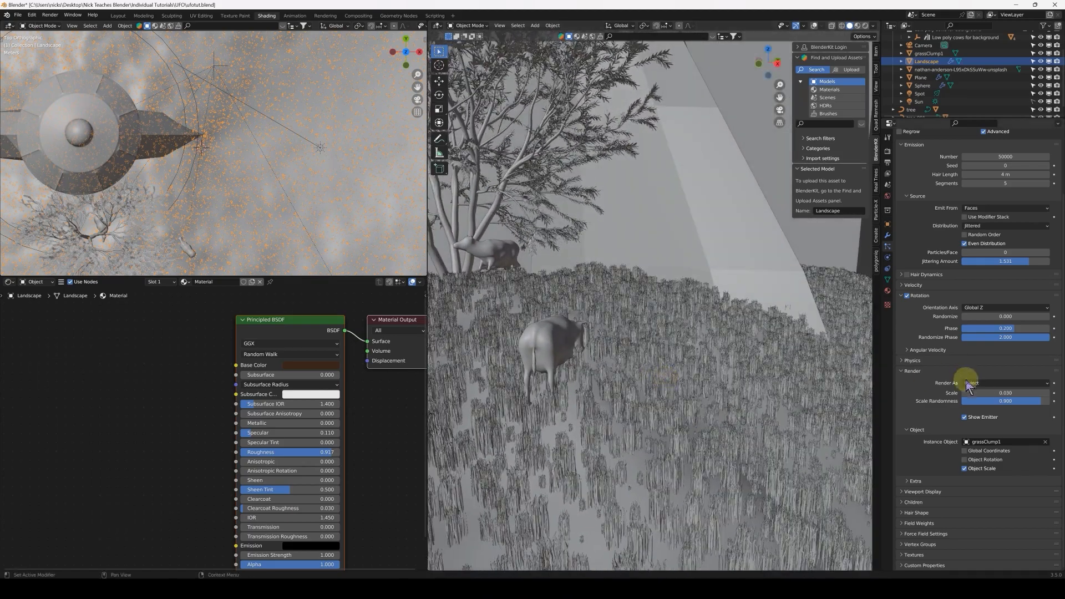
pyautogui.click(992, 394)
pyautogui.write('.02')
pyautogui.press('Return')
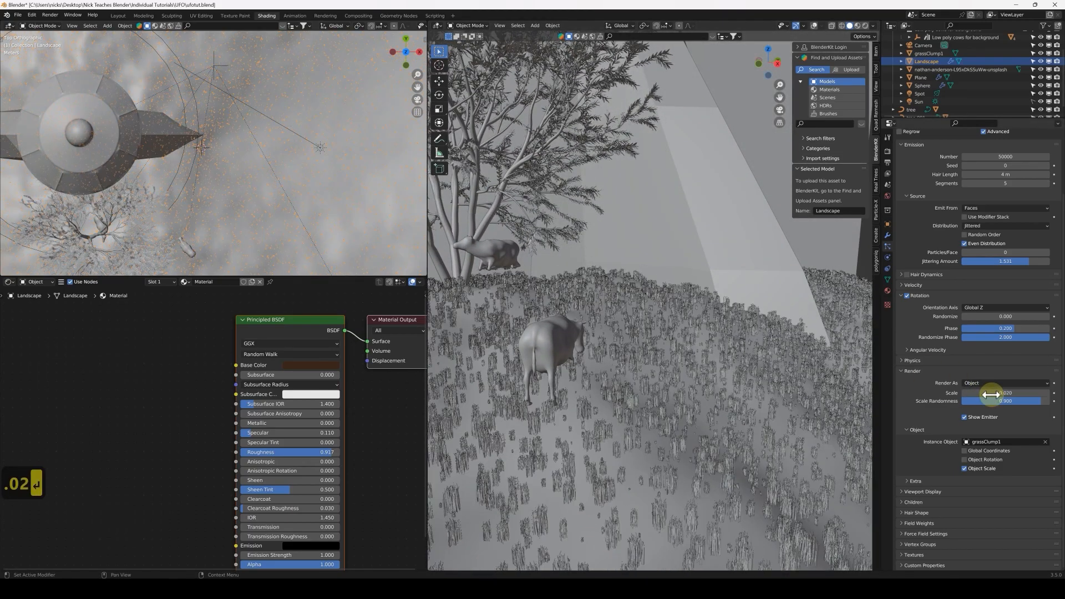
pyautogui.click(779, 110)
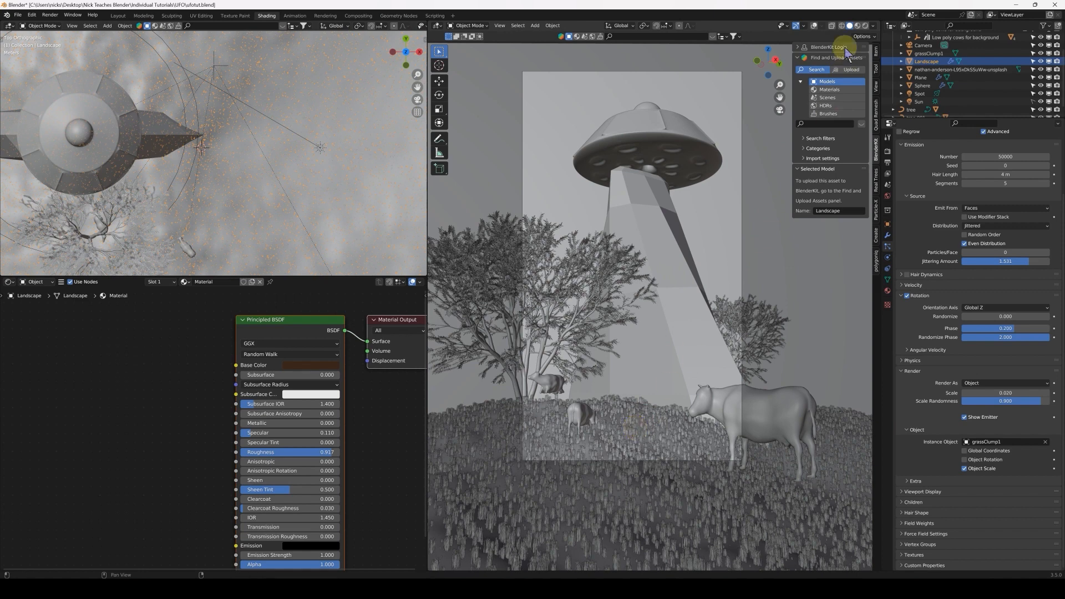
# Hide the Landscape's grass particles in the viewport and, with overlays turned back on, put the Landscape into Weight Paint mode.
pyautogui.scroll(3, 912, 303)
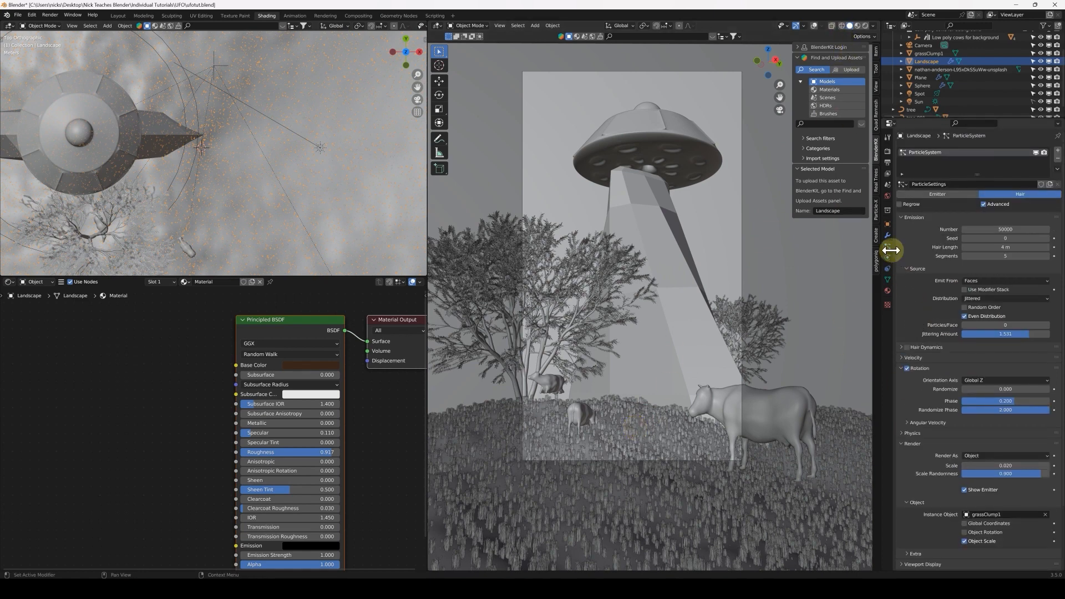
pyautogui.click(1035, 152)
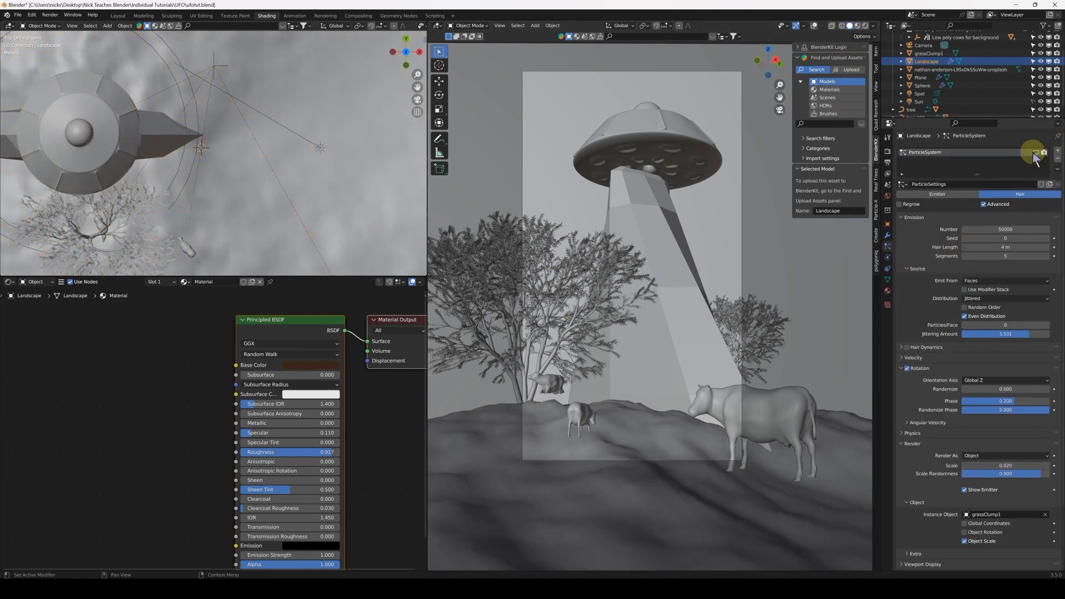
pyautogui.click(814, 27)
pyautogui.click(634, 404)
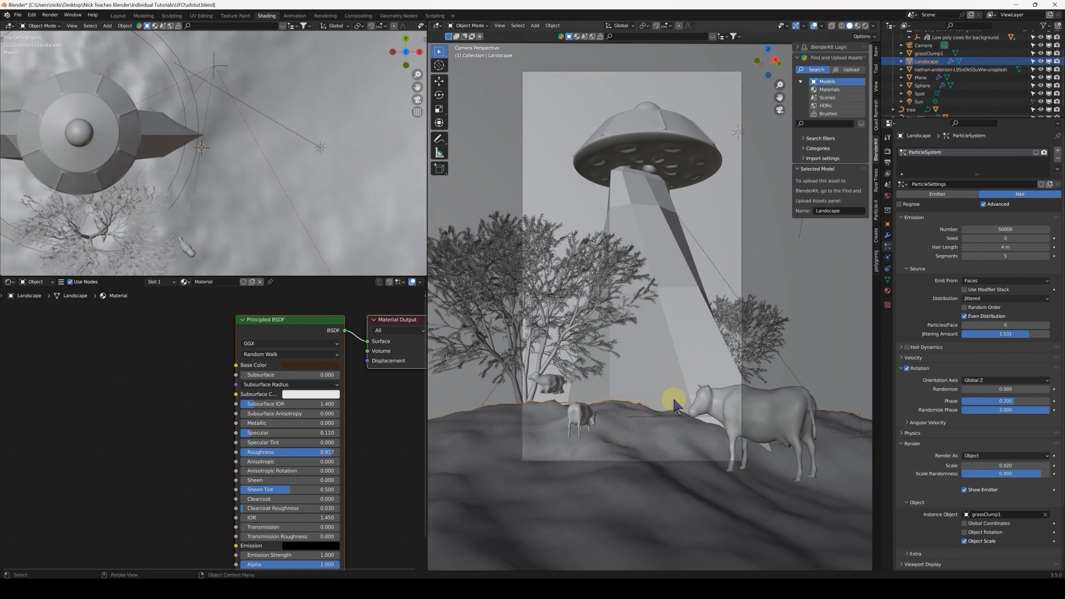
pyautogui.click(470, 25)
pyautogui.click(473, 84)
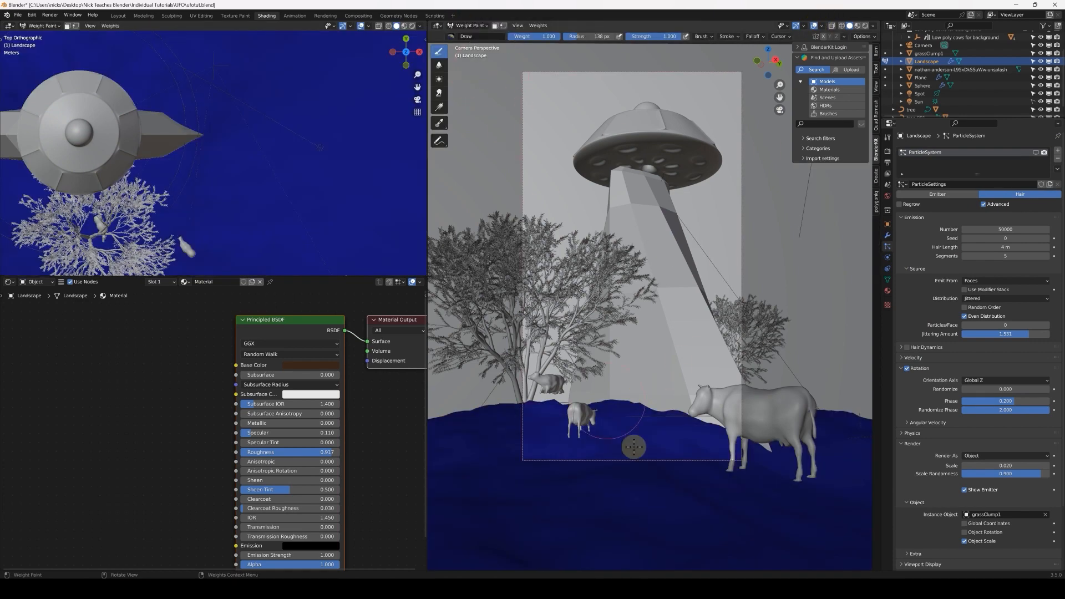
# Paint full weight over the ground inside the camera frame, including the area beneath the UFO, and return to Object Mode.
pyautogui.moveTo(588, 427)
pyautogui.mouseDown()
pyautogui.moveTo(555, 433)
pyautogui.moveTo(621, 455)
pyautogui.moveTo(711, 447)
pyautogui.moveTo(760, 460)
pyautogui.moveTo(638, 413)
pyautogui.moveTo(722, 444)
pyautogui.moveTo(682, 460)
pyautogui.moveTo(577, 464)
pyautogui.moveTo(568, 442)
pyautogui.moveTo(521, 421)
pyautogui.moveTo(533, 410)
pyautogui.moveTo(547, 444)
pyautogui.moveTo(567, 441)
pyautogui.moveTo(560, 466)
pyautogui.moveTo(644, 471)
pyautogui.moveTo(630, 394)
pyautogui.moveTo(584, 409)
pyautogui.moveTo(713, 417)
pyautogui.moveTo(744, 439)
pyautogui.moveTo(761, 429)
pyautogui.moveTo(590, 423)
pyautogui.moveTo(589, 406)
pyautogui.mouseUp()
pyautogui.moveTo(564, 445)
pyautogui.mouseDown()
pyautogui.moveTo(517, 444)
pyautogui.moveTo(527, 416)
pyautogui.moveTo(526, 440)
pyautogui.mouseUp()
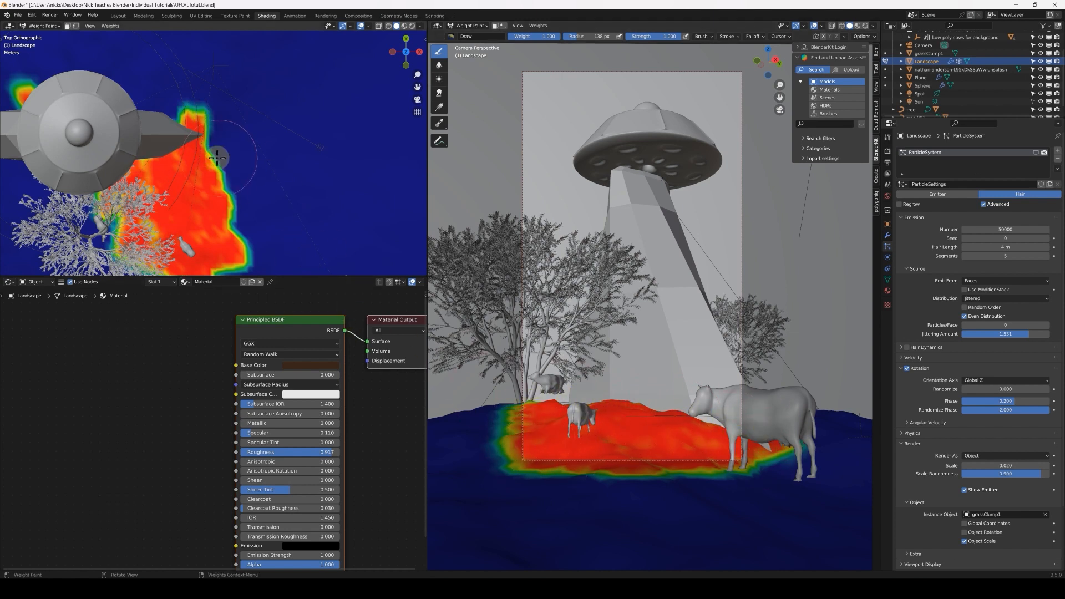
pyautogui.keyDown('shift'); pyautogui.moveTo(170, 212); pyautogui.dragTo(243, 171, button='middle'); pyautogui.keyUp('shift')
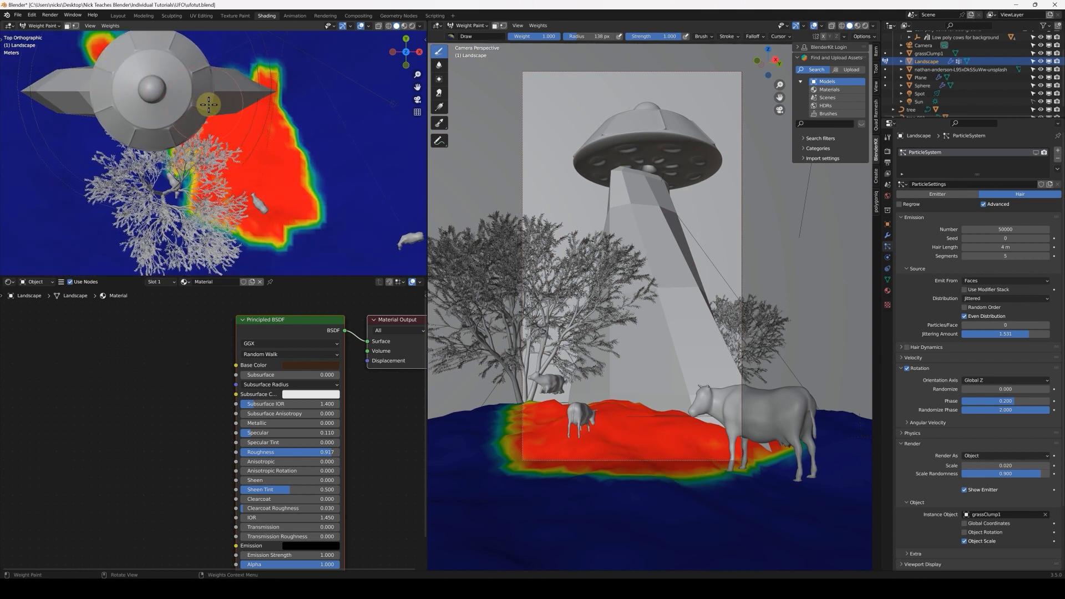
pyautogui.moveTo(230, 126)
pyautogui.mouseDown()
pyautogui.moveTo(270, 105)
pyautogui.moveTo(287, 119)
pyautogui.moveTo(282, 149)
pyautogui.mouseUp()
pyautogui.press('q')
pyautogui.click(273, 191)
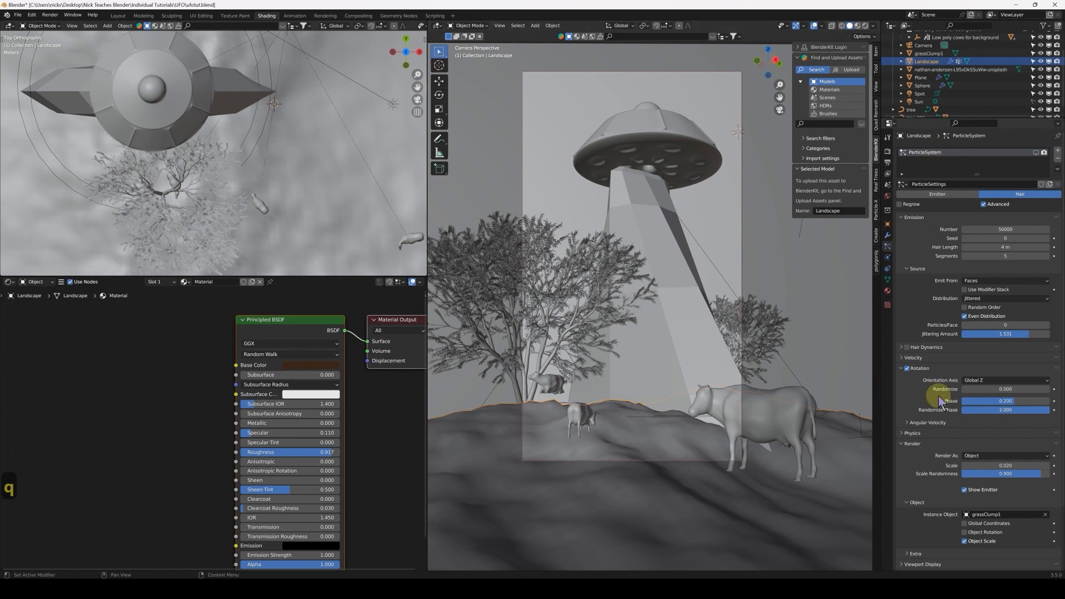
# Assign the painted vertex group to the grass particles' Density, show the particles again and check the grass in the rendered view.
pyautogui.scroll(-3, 940, 404)
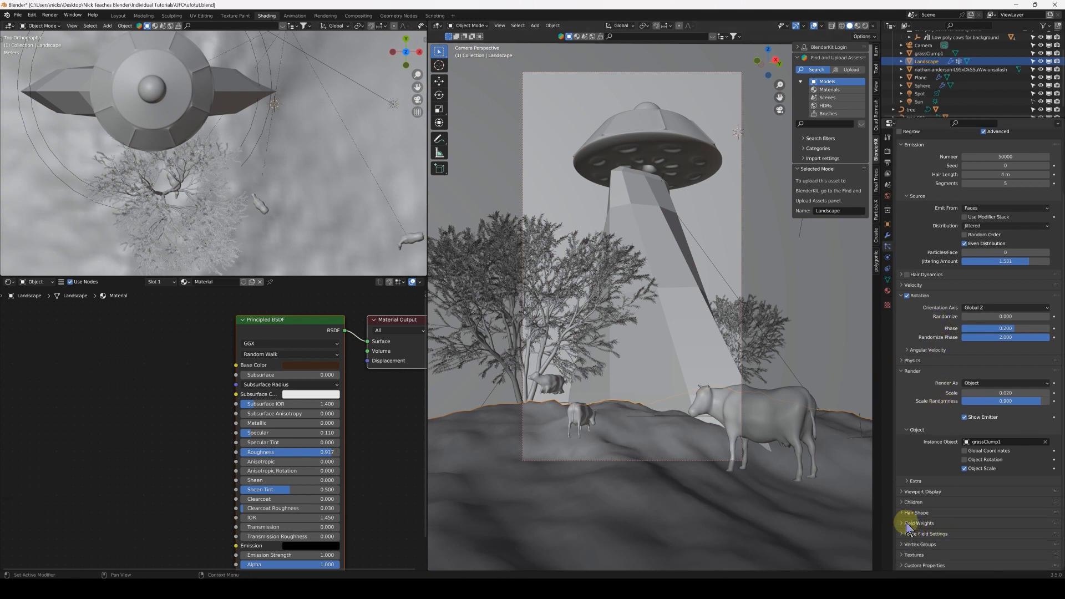
pyautogui.click(903, 544)
pyautogui.scroll(-2, 974, 514)
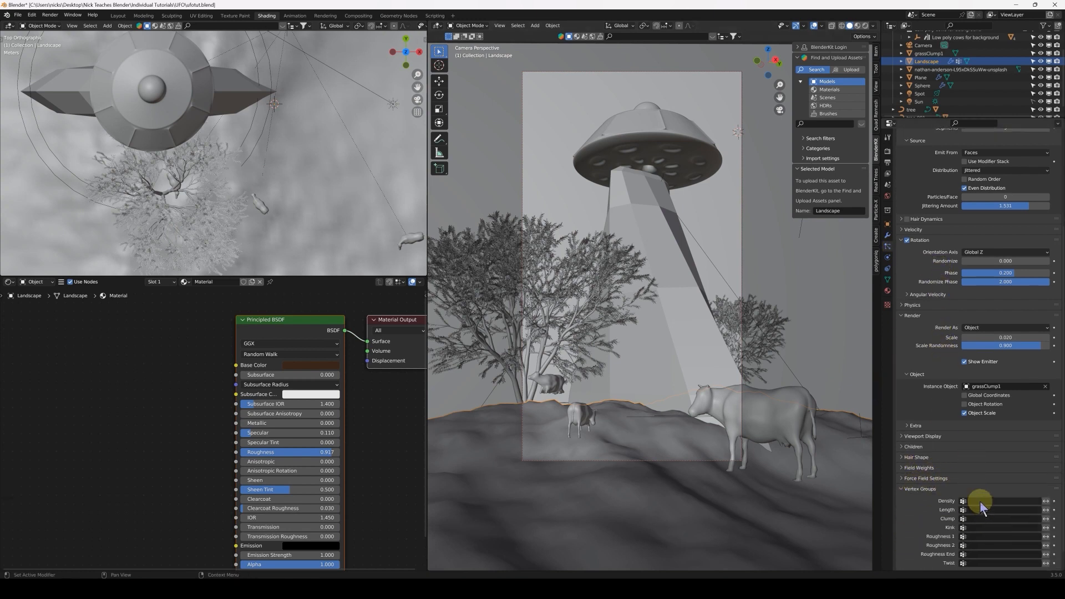
pyautogui.click(980, 501)
pyautogui.click(978, 425)
pyautogui.scroll(5, 974, 320)
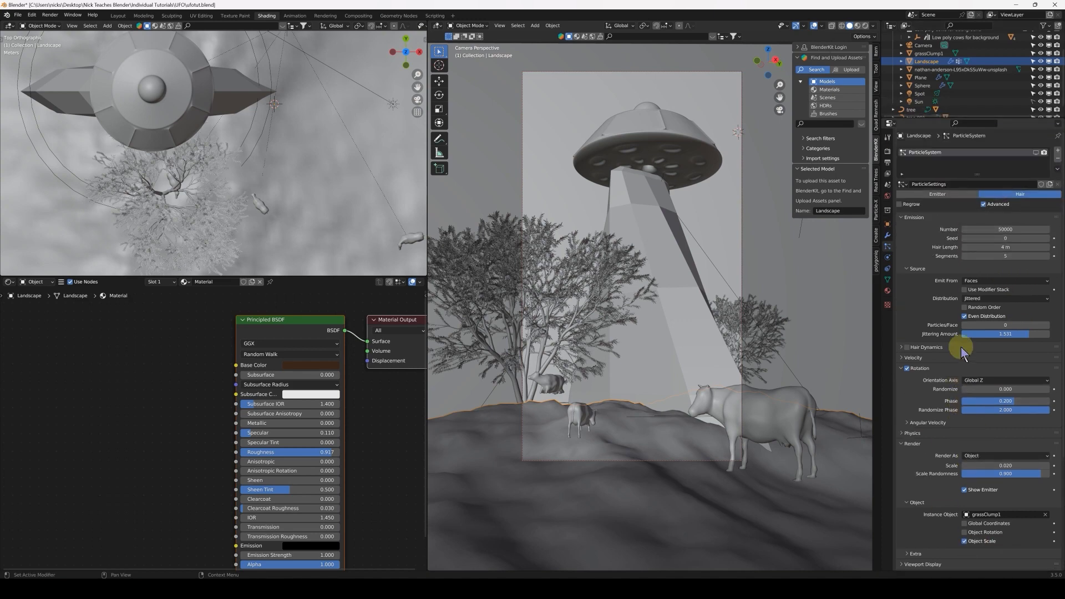
pyautogui.click(1036, 152)
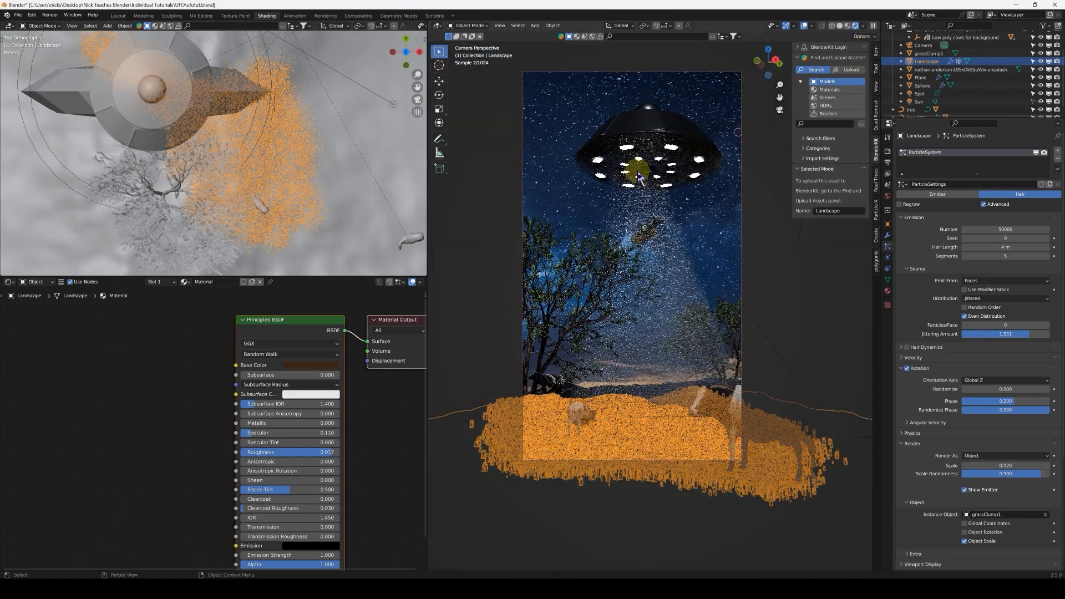
pyautogui.click(637, 172)
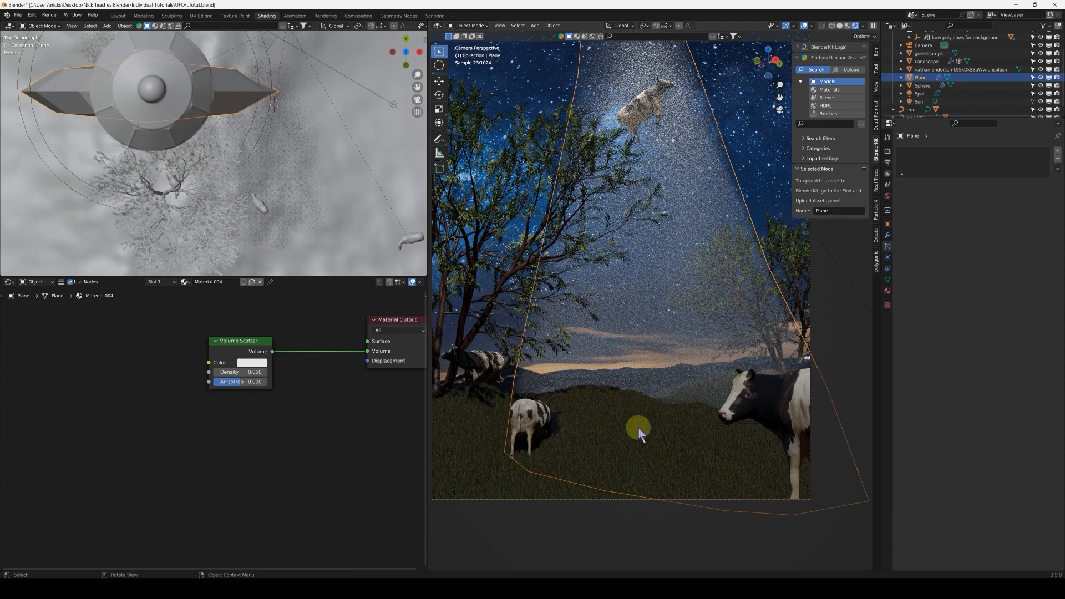
pyautogui.click(638, 430)
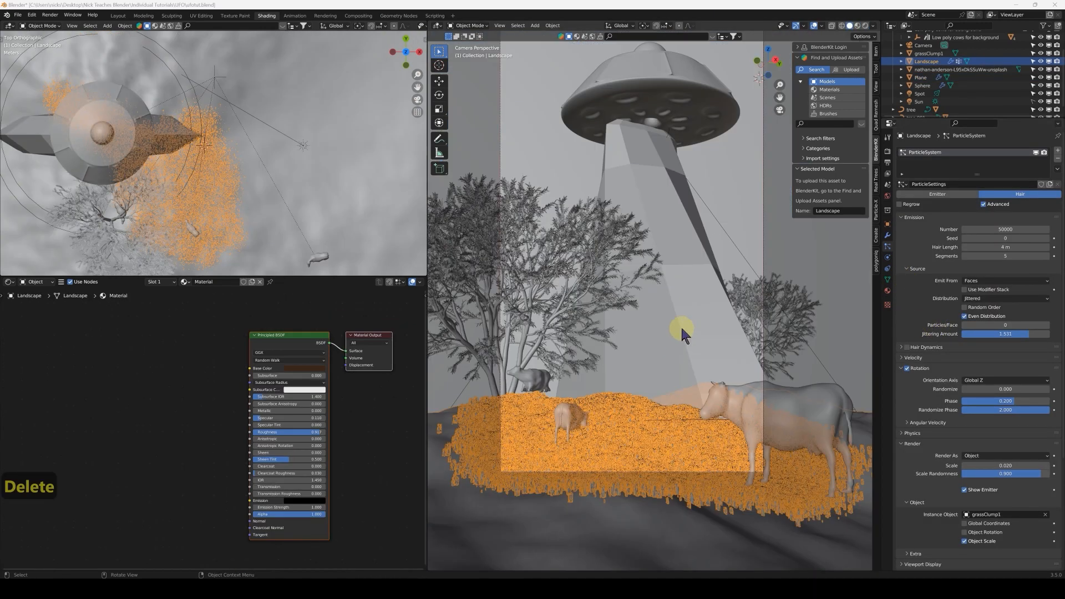
# Add a cube to the scene and scale it up by about 13.
pyautogui.moveTo(678, 333); pyautogui.dragTo(710, 330, button='middle')
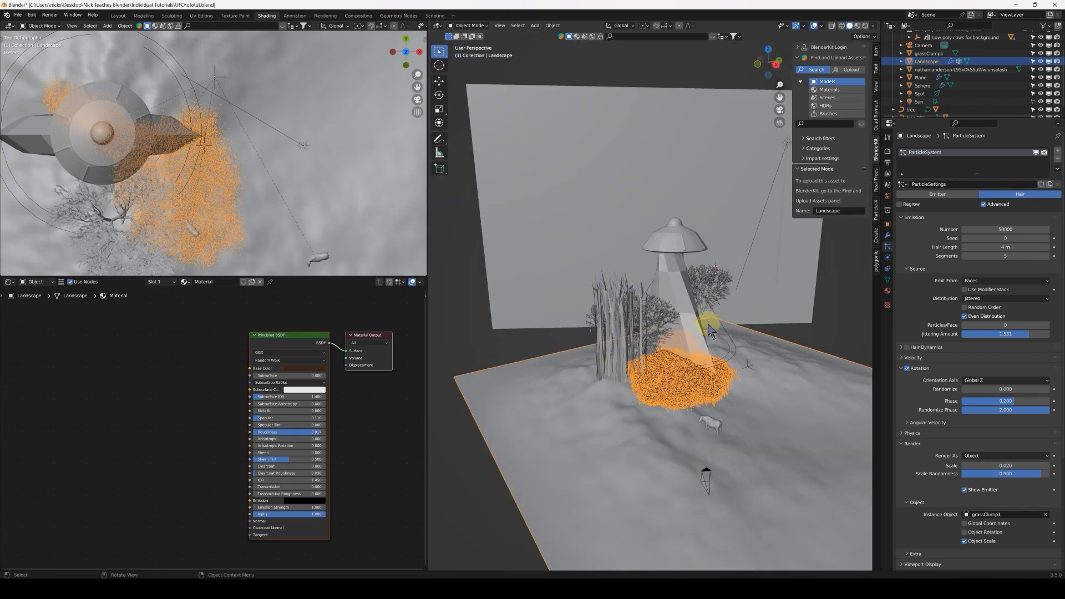
pyautogui.hotkey('shift', 'a')
pyautogui.click(716, 320)
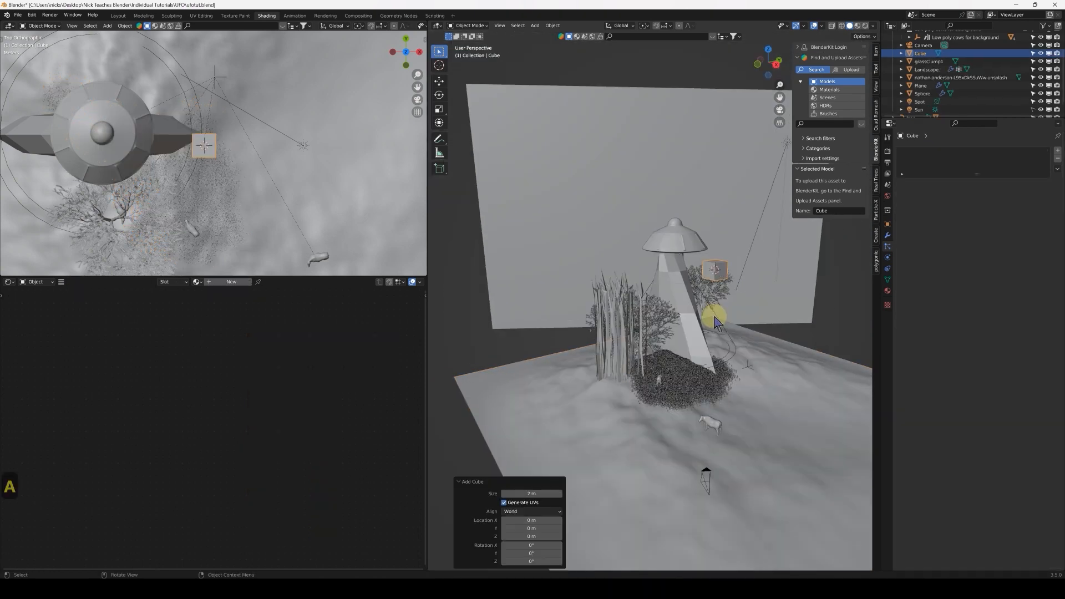
pyautogui.scroll(-4, 660, 365)
pyautogui.press('s')
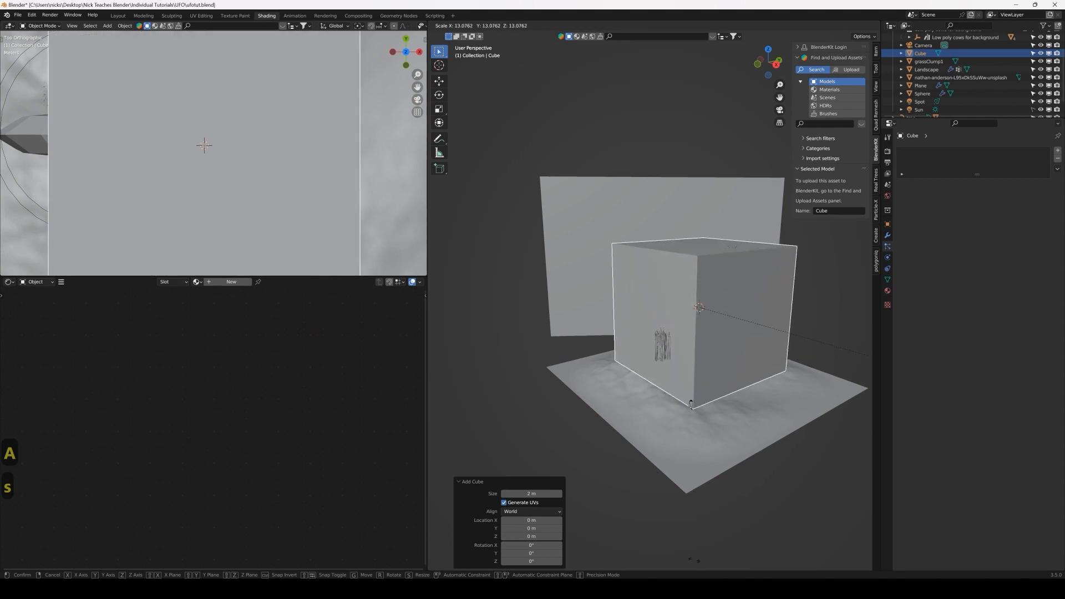
pyautogui.click(738, 314)
# Scale the cube by about 1.5 more in the camera view and rotate it slightly clockwise as seen from above.
pyautogui.click(782, 109)
pyautogui.press('s')
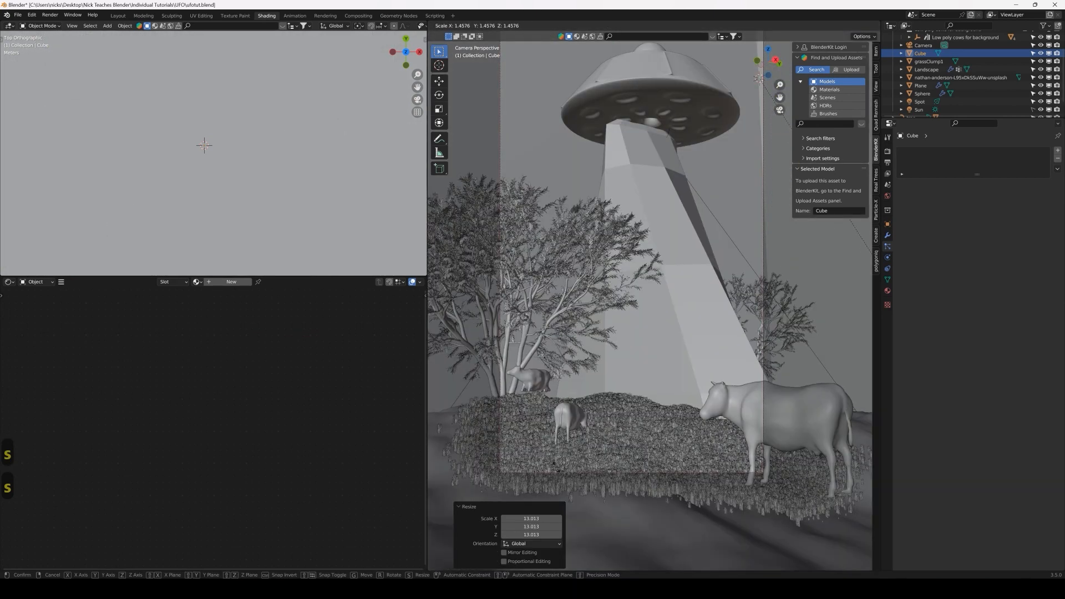
pyautogui.click(355, 397)
pyautogui.scroll(-2, 634, 373)
pyautogui.keyDown('shift'); pyautogui.scroll(2, 635, 372); pyautogui.keyUp('shift')
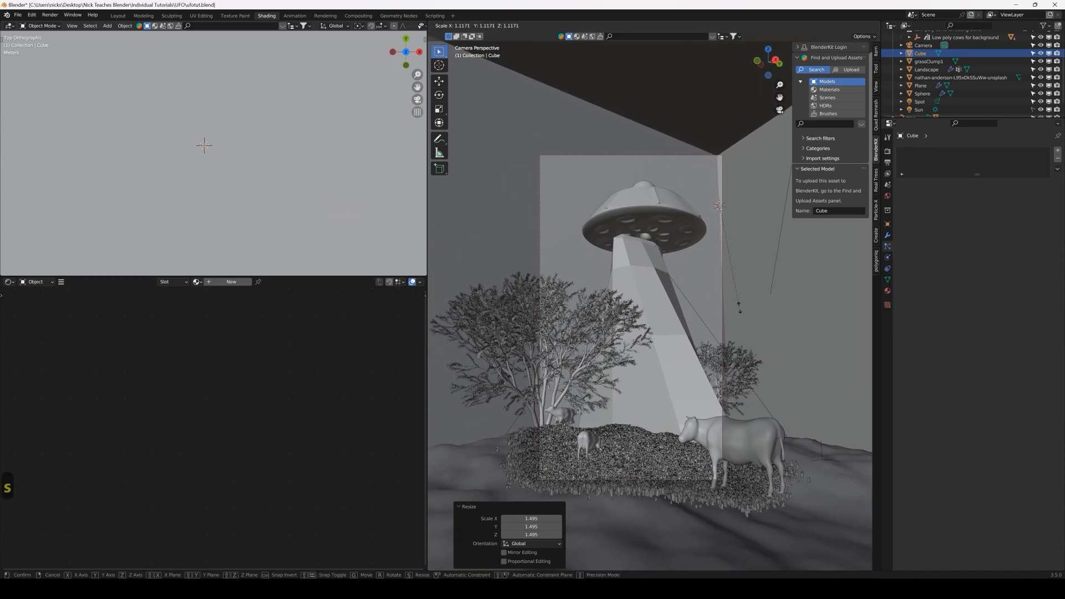
pyautogui.press('s')
pyautogui.scroll(-5, 333, 208)
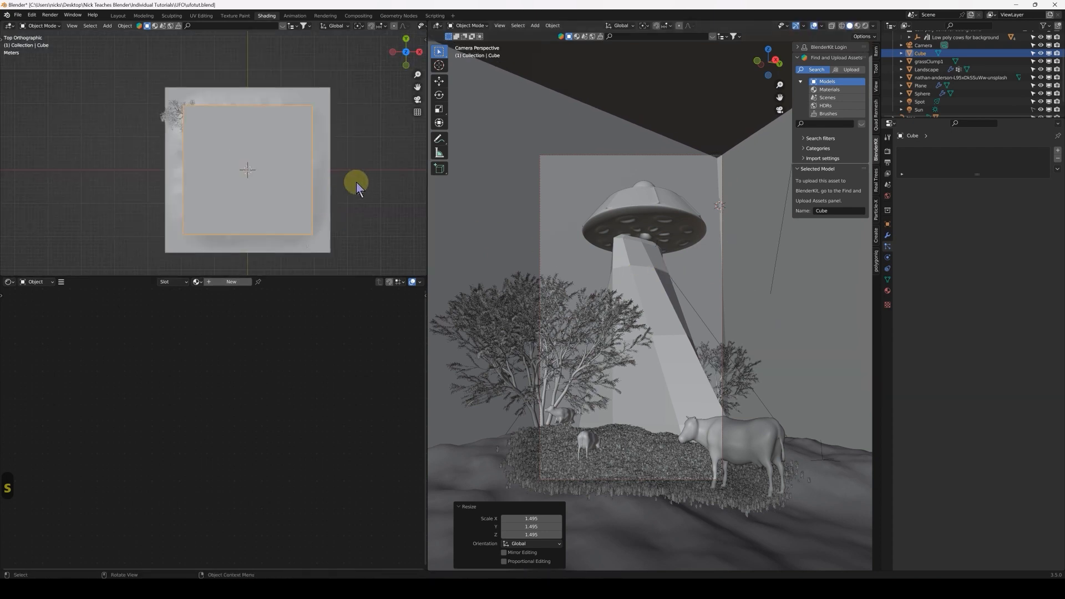
pyautogui.press('r')
pyautogui.click(361, 195)
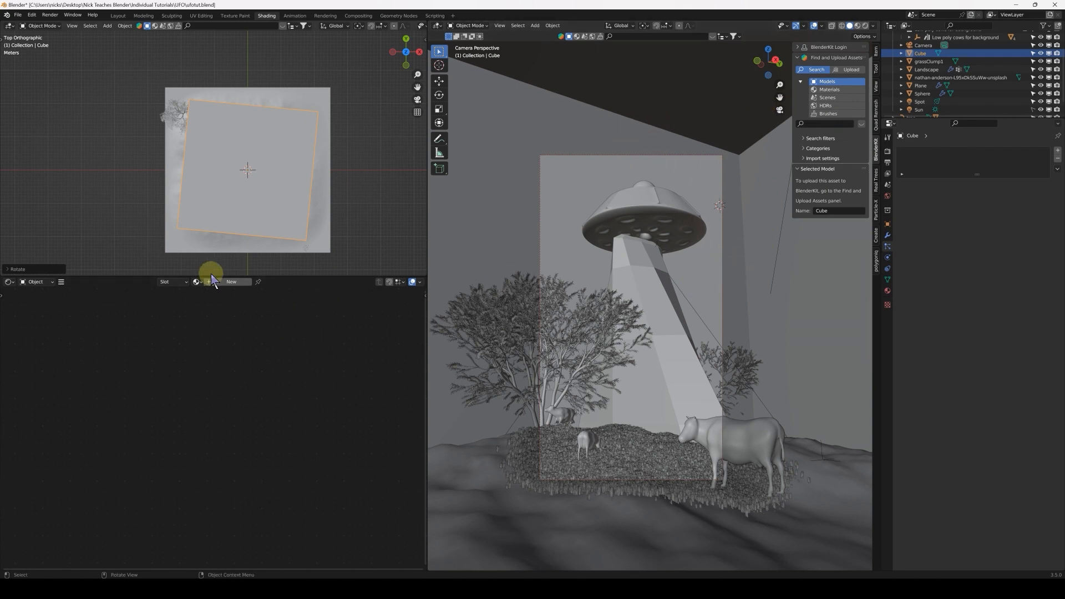
# Create a new material for the cube and display the scene in Material Preview shading.
pyautogui.click(231, 281)
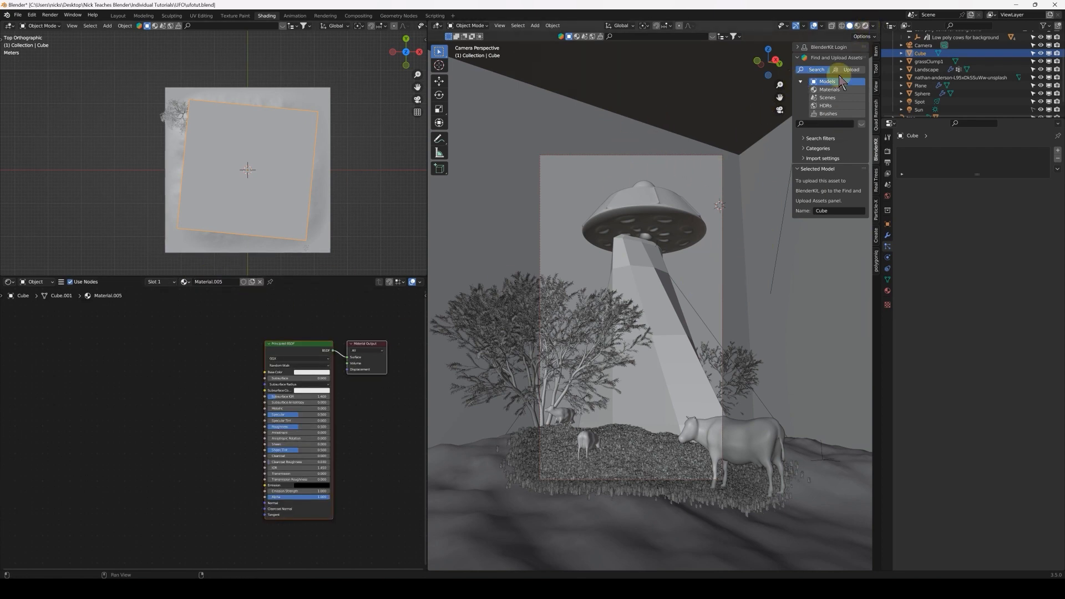
pyautogui.click(865, 26)
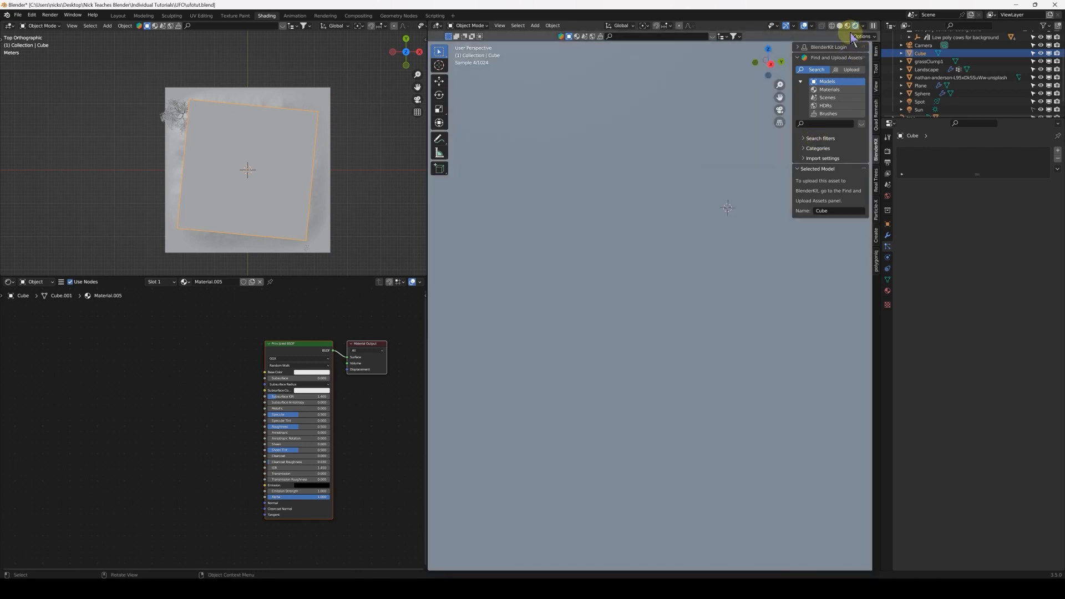
pyautogui.click(849, 27)
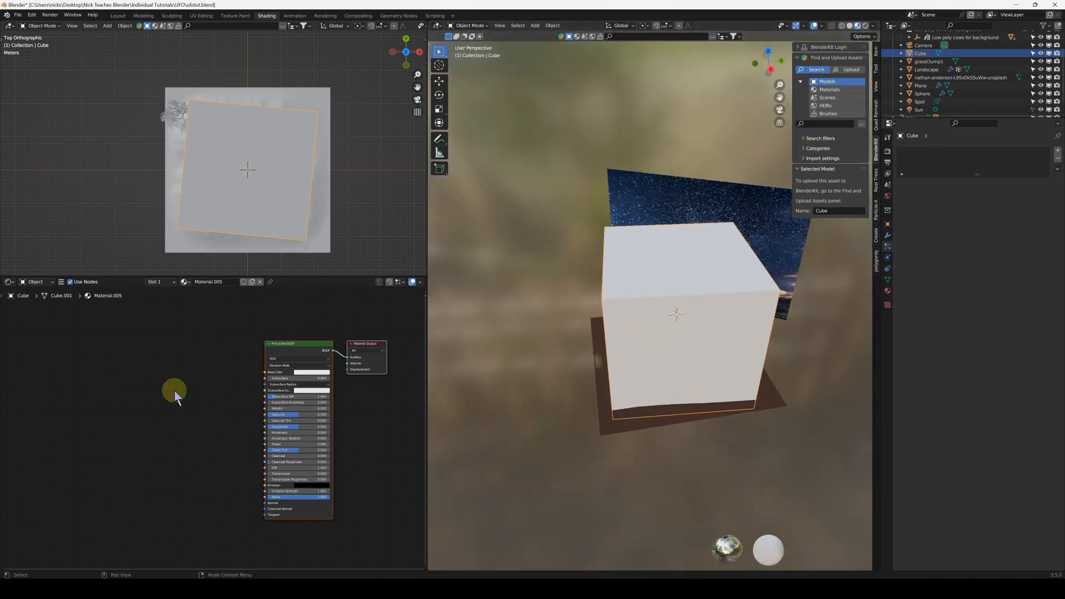
# Add a Texture Coordinate node to the cube's material, well before the Principled BSDF.
pyautogui.moveTo(201, 367); pyautogui.dragTo(293, 362, button='middle')
pyautogui.hotkey('shift', 'a')
pyautogui.moveTo(163, 369)
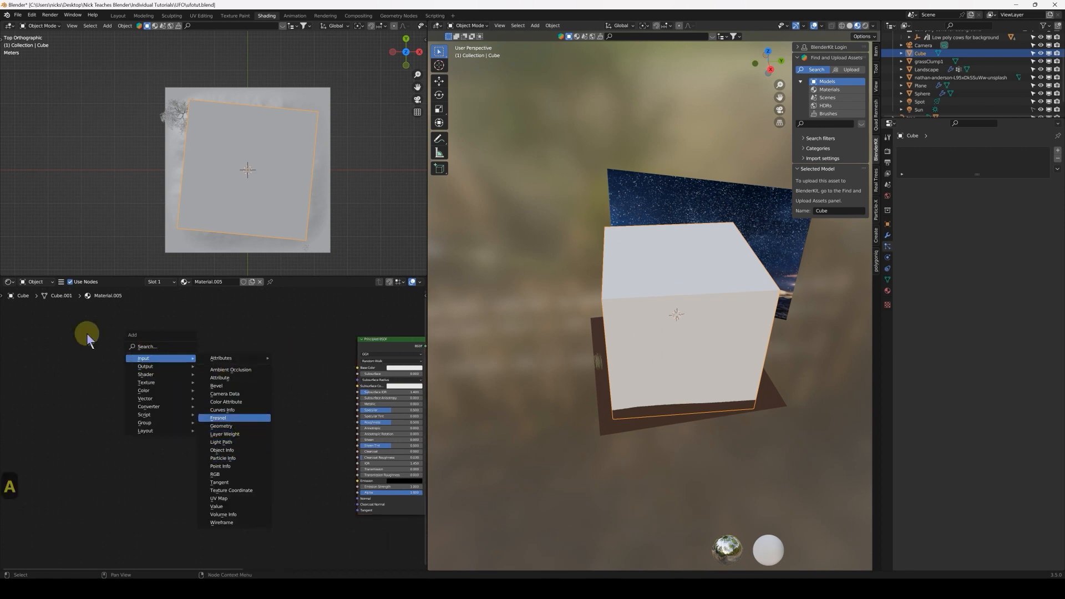
pyautogui.press('Escape')
pyautogui.hotkey('shift', 'a')
pyautogui.moveTo(183, 391)
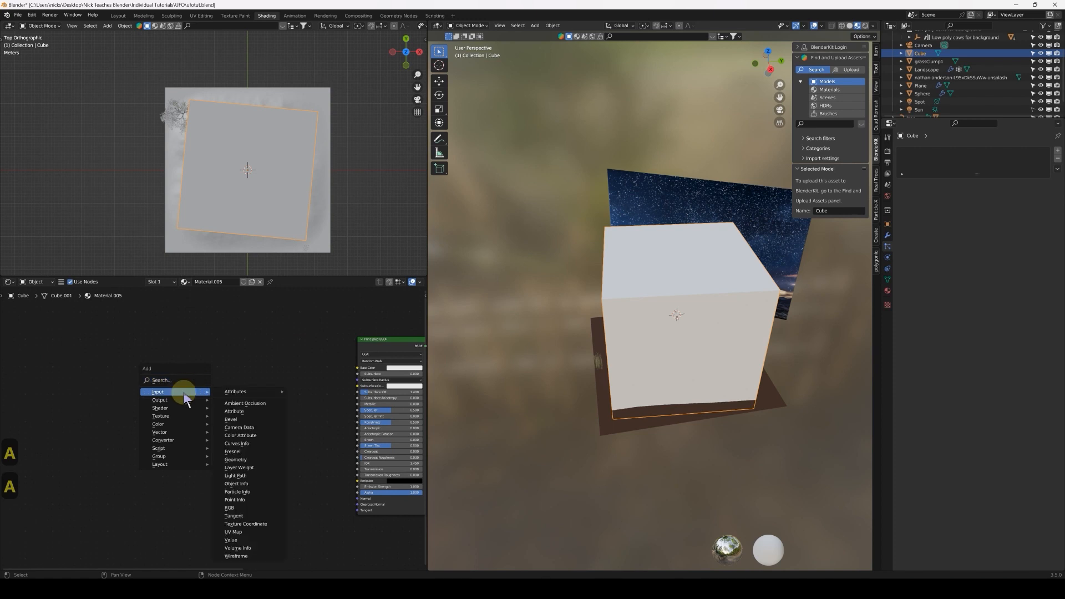
pyautogui.click(269, 521)
pyautogui.click(83, 360)
# Add a Gradient Texture node and a ColorRamp node to the cube's material.
pyautogui.hotkey('shift', 'a')
pyautogui.moveTo(189, 406)
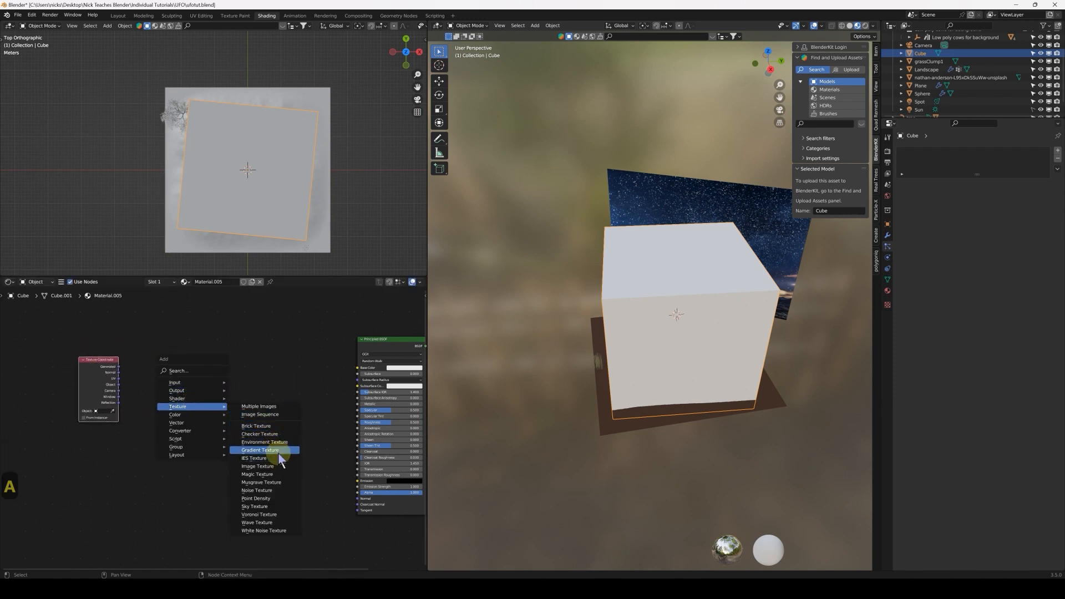
pyautogui.click(266, 450)
pyautogui.click(225, 388)
pyautogui.hotkey('shift', 'a')
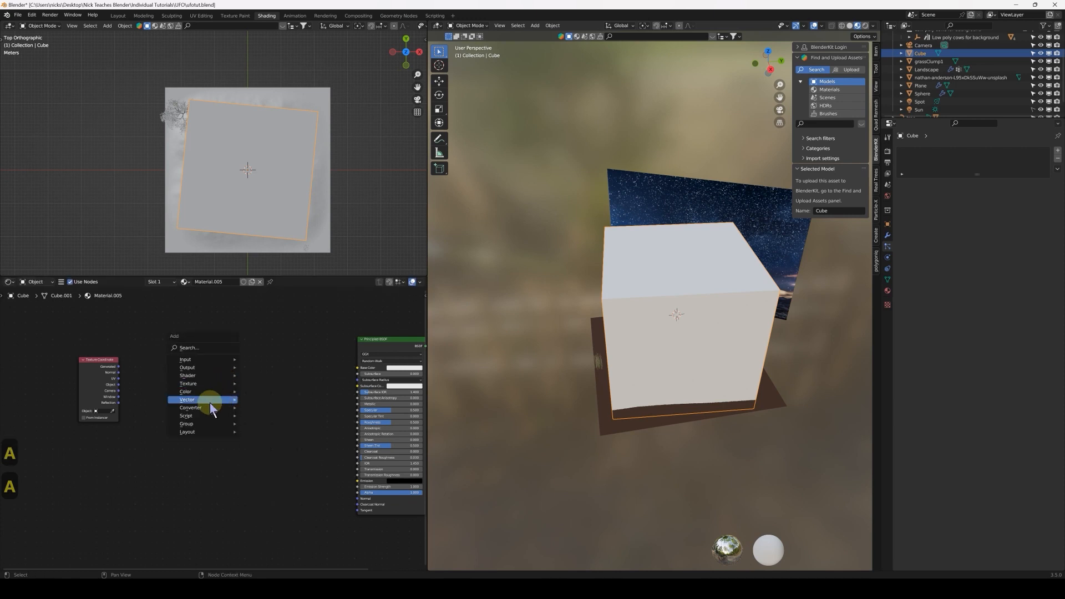
pyautogui.moveTo(209, 409)
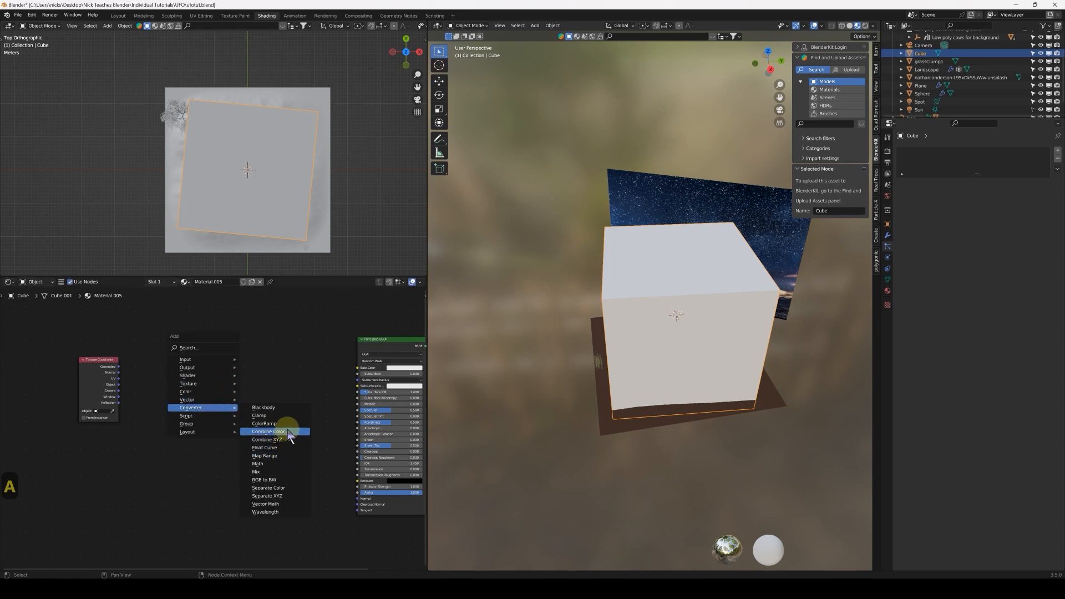
pyautogui.click(264, 423)
pyautogui.click(238, 374)
# Link Generated coordinates to the Gradient Texture's Vector, its Color to the ColorRamp's Fac, and the ramp's Color to Base Color.
pyautogui.scroll(2, 224, 401)
pyautogui.scroll(1, 224, 401)
pyautogui.moveTo(209, 390); pyautogui.dragTo(249, 447)
pyautogui.moveTo(42, 347); pyautogui.dragTo(140, 426)
pyautogui.moveTo(234, 387); pyautogui.dragTo(102, 385, button='middle')
pyautogui.moveTo(233, 369); pyautogui.dragTo(321, 347)
pyautogui.moveTo(724, 285); pyautogui.dragTo(618, 351, button='middle')
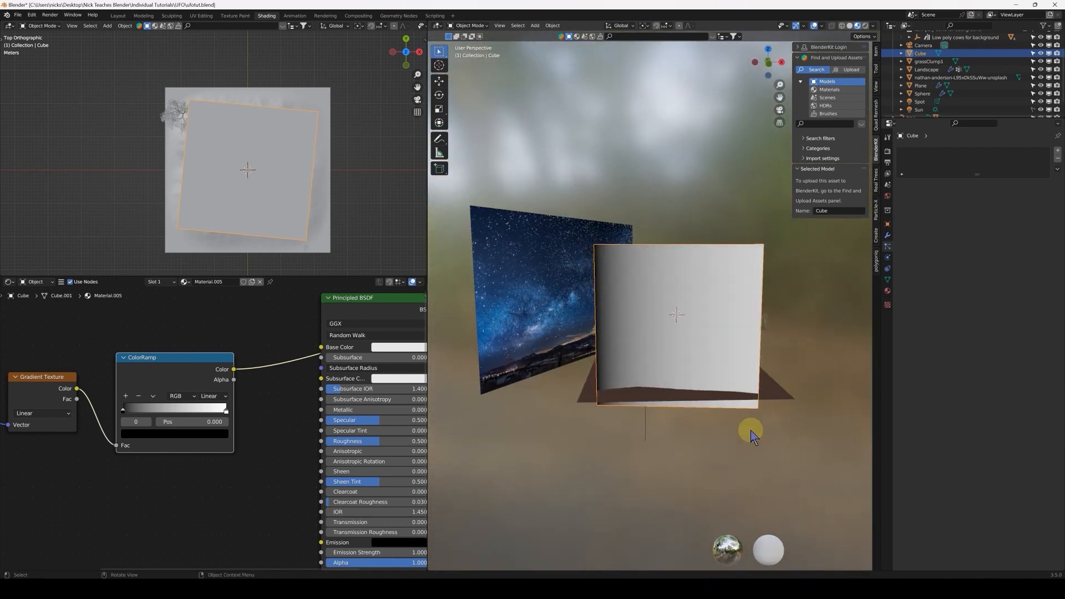
pyautogui.moveTo(733, 426); pyautogui.dragTo(680, 368, button='middle')
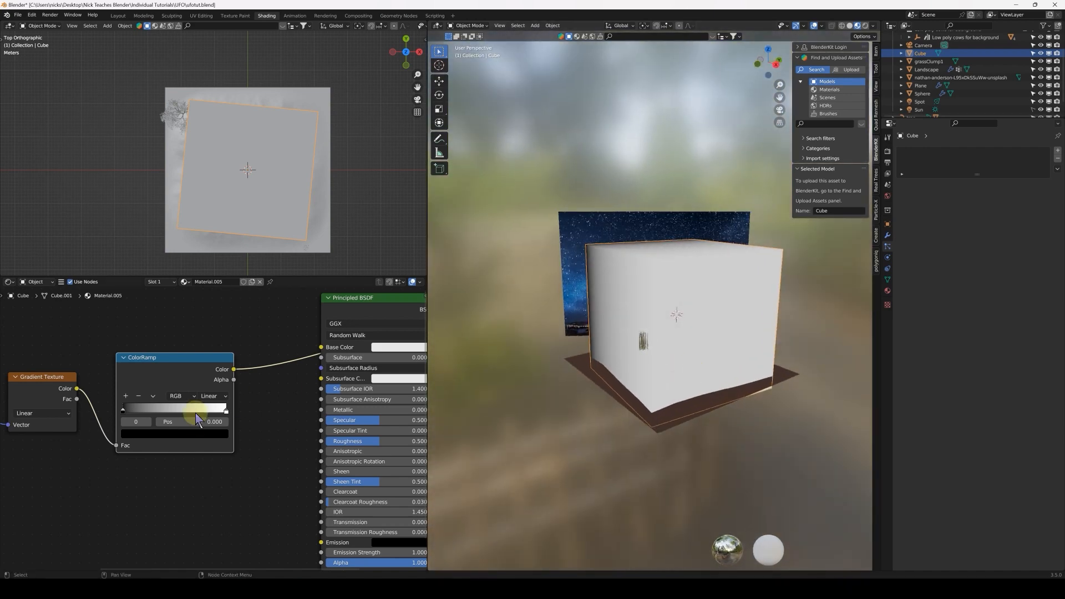
# Set the transform orientation to Local and rotate the cube 90° about its Y axis.
pyautogui.scroll(-3, 210, 426)
pyautogui.moveTo(75, 414); pyautogui.dragTo(188, 403, button='middle')
pyautogui.moveTo(663, 314); pyautogui.dragTo(636, 60, button='middle')
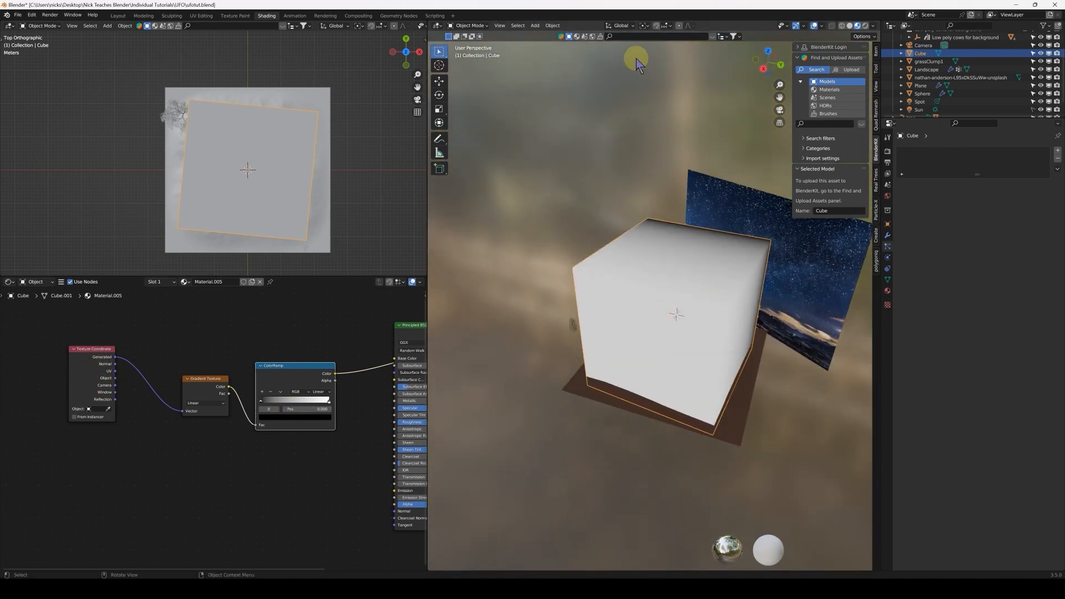
pyautogui.click(627, 26)
pyautogui.moveTo(694, 295); pyautogui.dragTo(713, 315, button='middle')
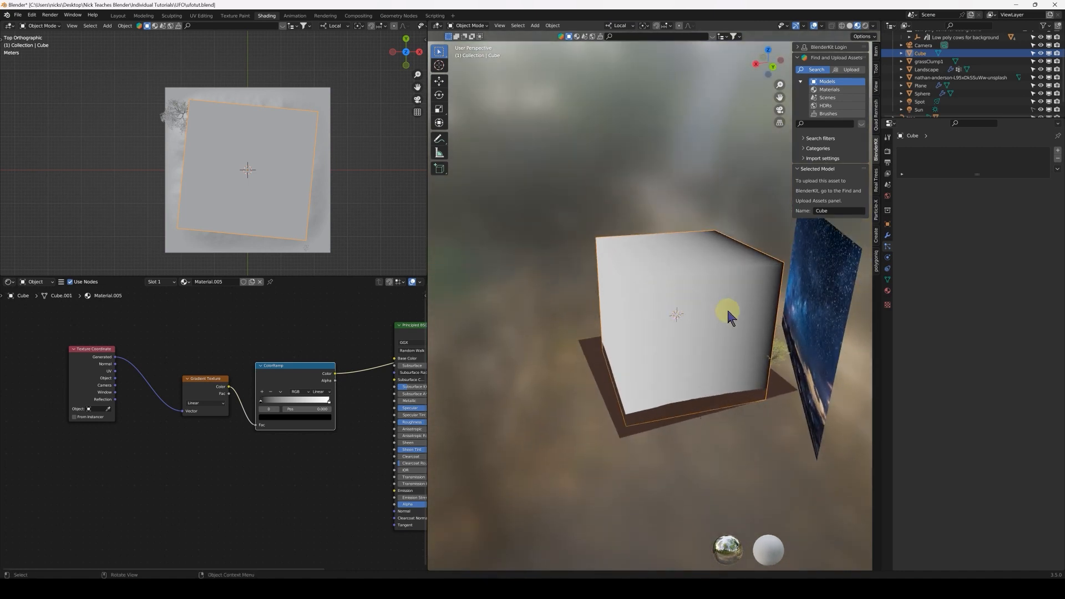
pyautogui.write('ry90')
pyautogui.press('Return')
pyautogui.moveTo(697, 307); pyautogui.dragTo(655, 360, button='middle')
# Move the Texture Coordinate node farther from the Gradient Texture node to leave room between them.
pyautogui.moveTo(88, 373); pyautogui.dragTo(38, 388)
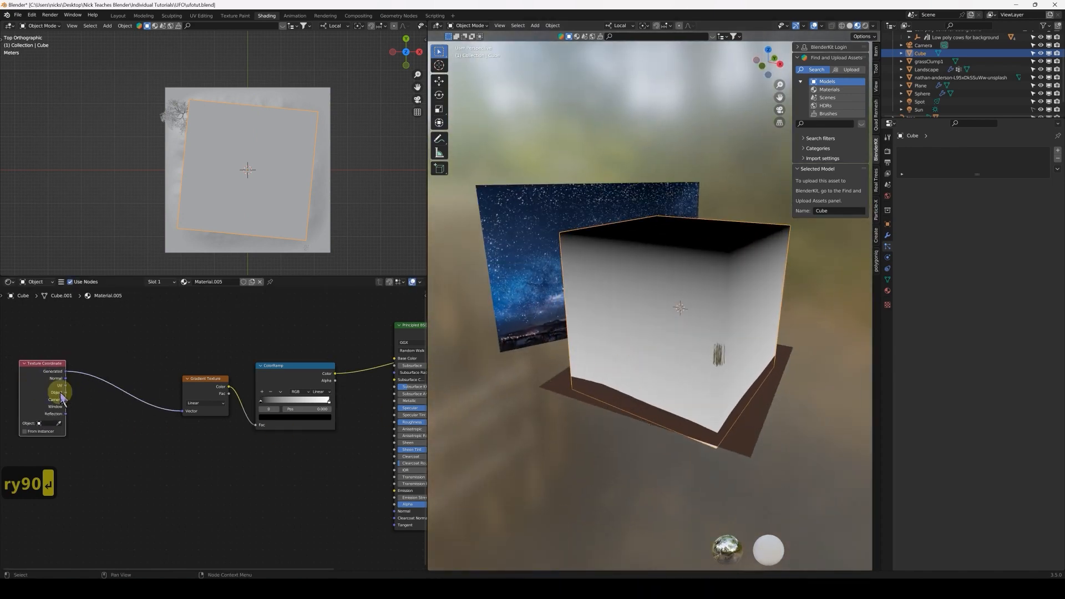
pyautogui.moveTo(43, 390); pyautogui.dragTo(155, 368, button='middle')
pyautogui.moveTo(163, 371); pyautogui.dragTo(119, 378)
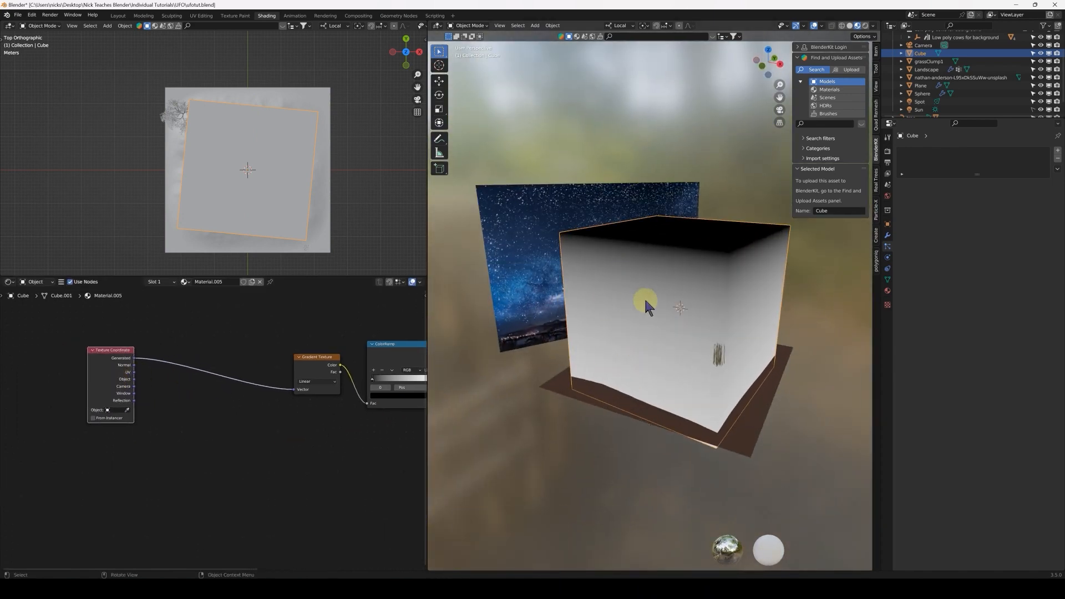
pyautogui.moveTo(641, 297); pyautogui.dragTo(648, 303, button='middle')
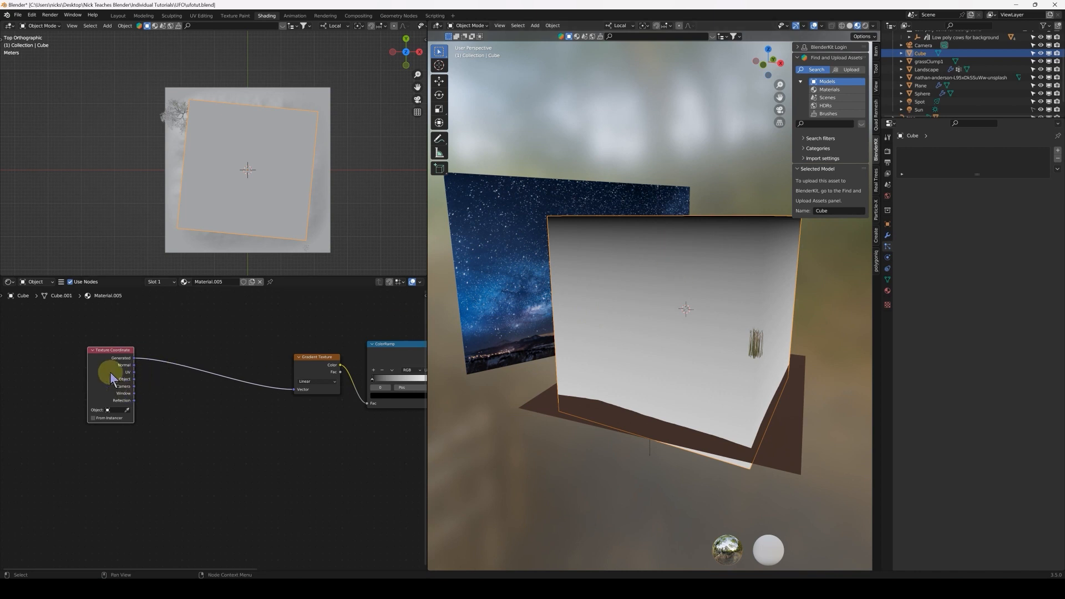
# Insert a Vector Math node into the link between the Texture Coordinate and Gradient Texture nodes.
pyautogui.scroll(2, 281, 373)
pyautogui.moveTo(248, 368); pyautogui.dragTo(226, 380)
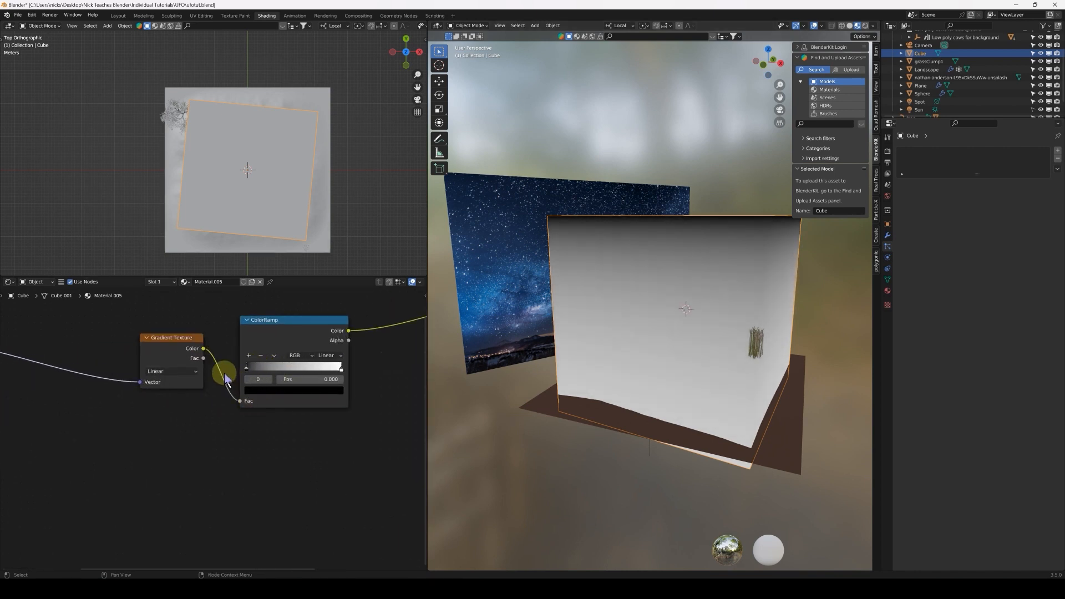
pyautogui.moveTo(180, 394); pyautogui.dragTo(151, 374, button='middle')
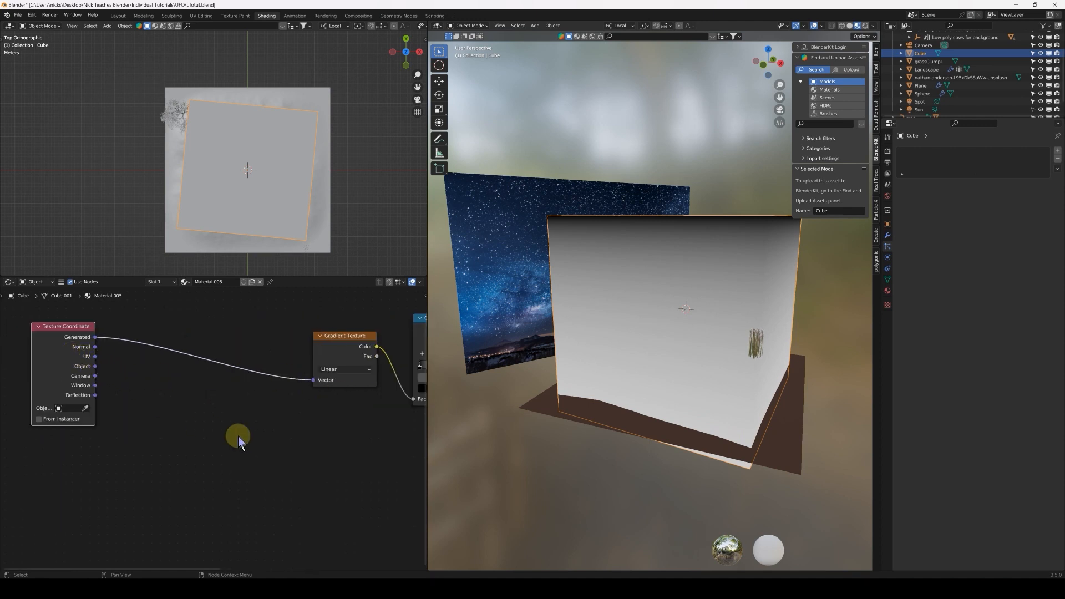
pyautogui.hotkey('shift', 'a')
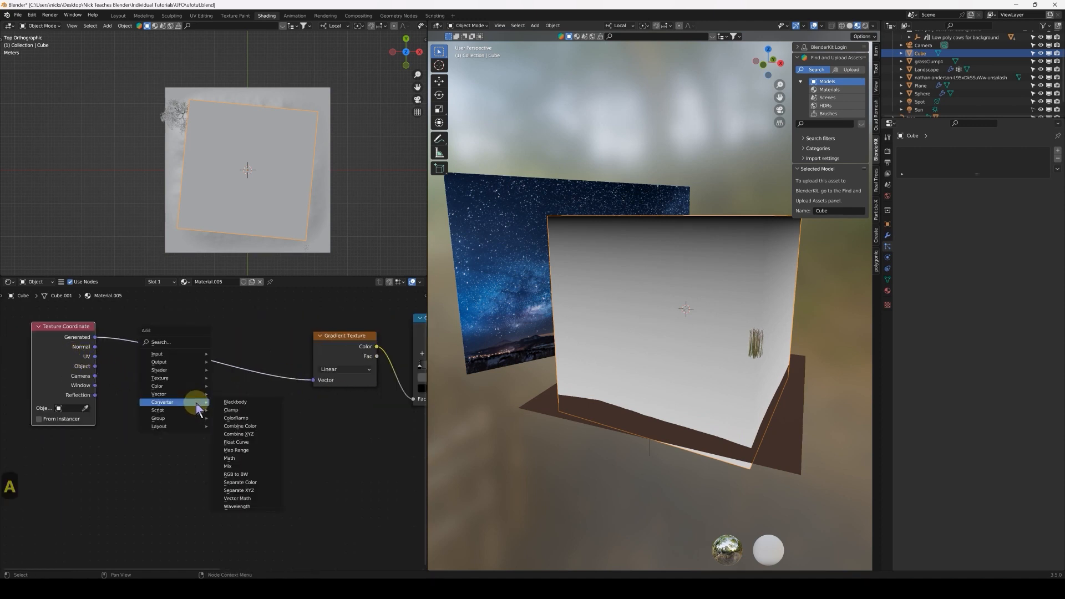
pyautogui.moveTo(178, 402)
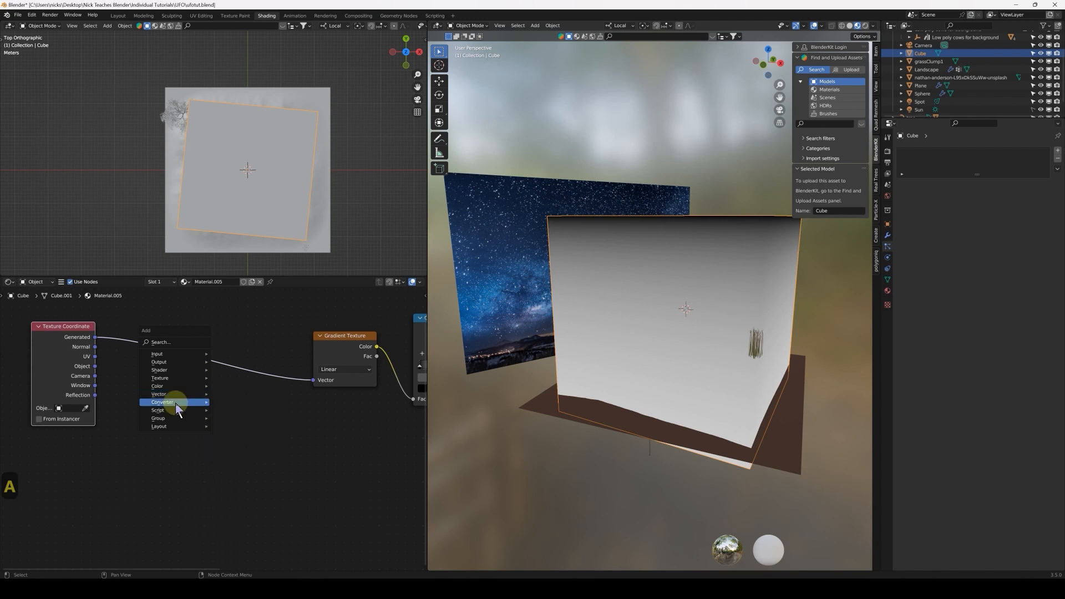
pyautogui.click(239, 498)
pyautogui.click(148, 334)
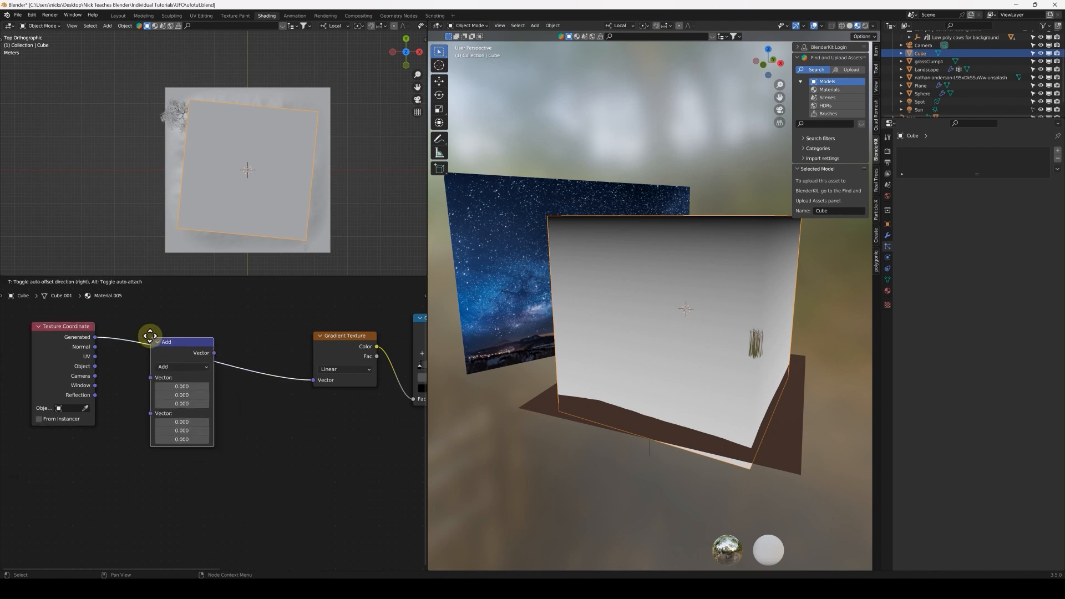
# Switch the Vector Math node to the Scale operation and set its scale to 0.240.
pyautogui.scroll(3, 172, 444)
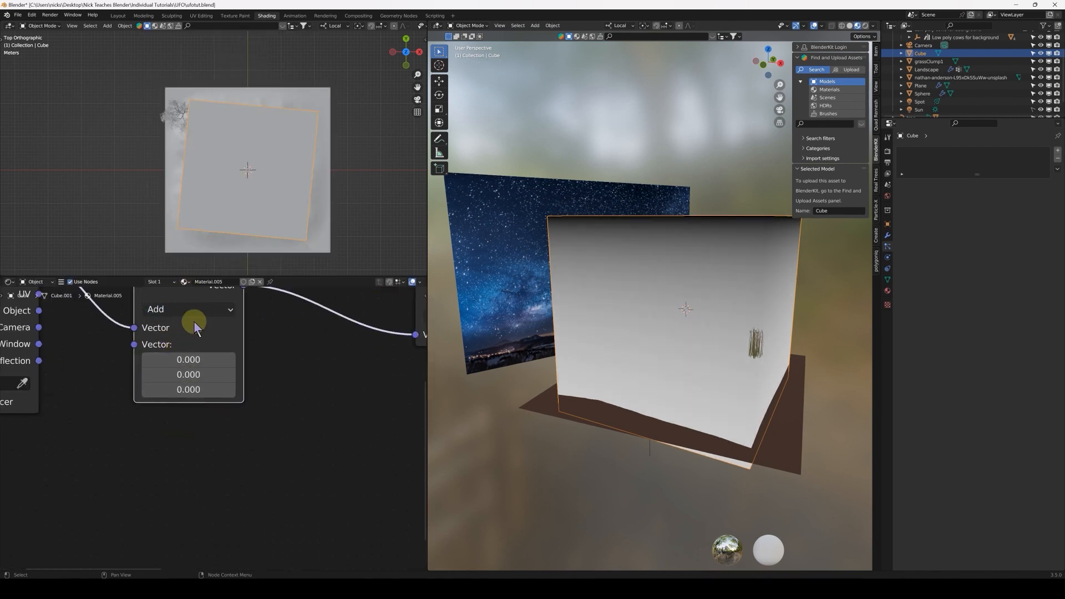
pyautogui.click(194, 310)
pyautogui.click(161, 59)
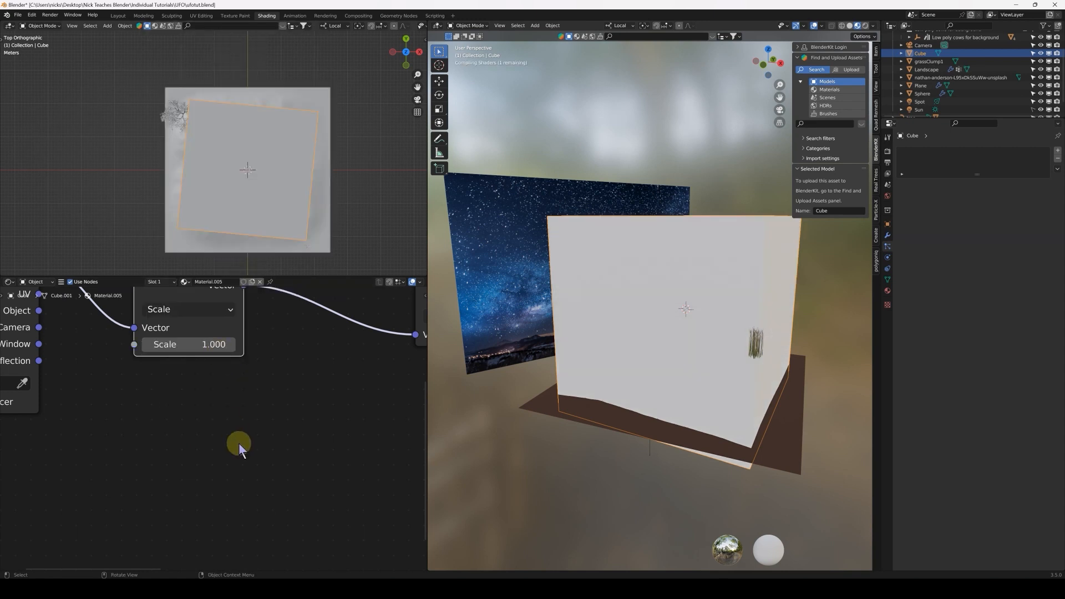
pyautogui.scroll(-2, 240, 453)
pyautogui.moveTo(241, 454); pyautogui.dragTo(274, 483, button='middle')
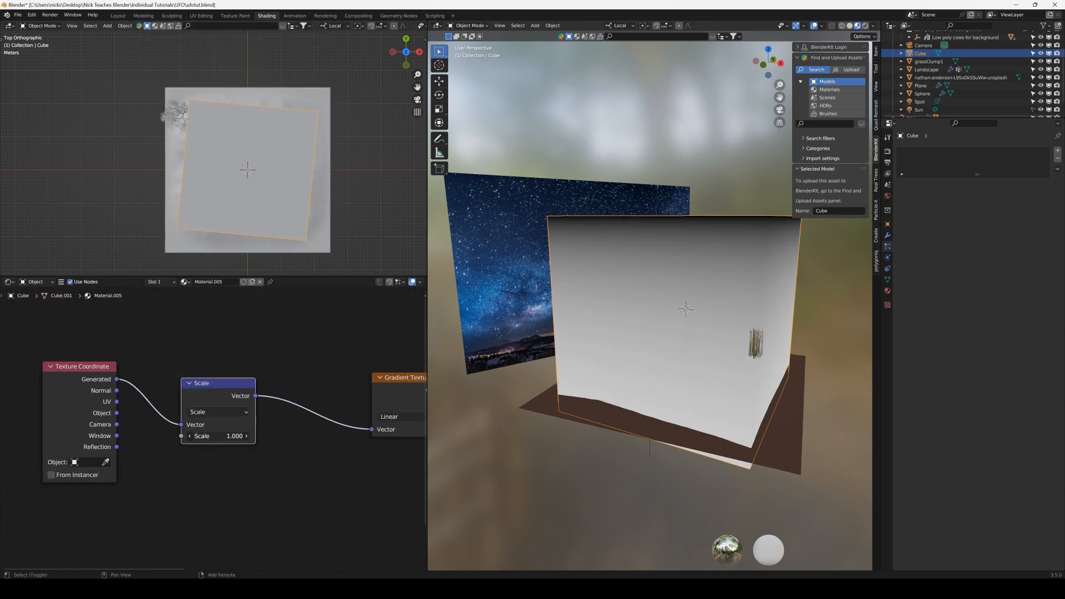
pyautogui.moveTo(219, 435); pyautogui.dragTo(196, 436)
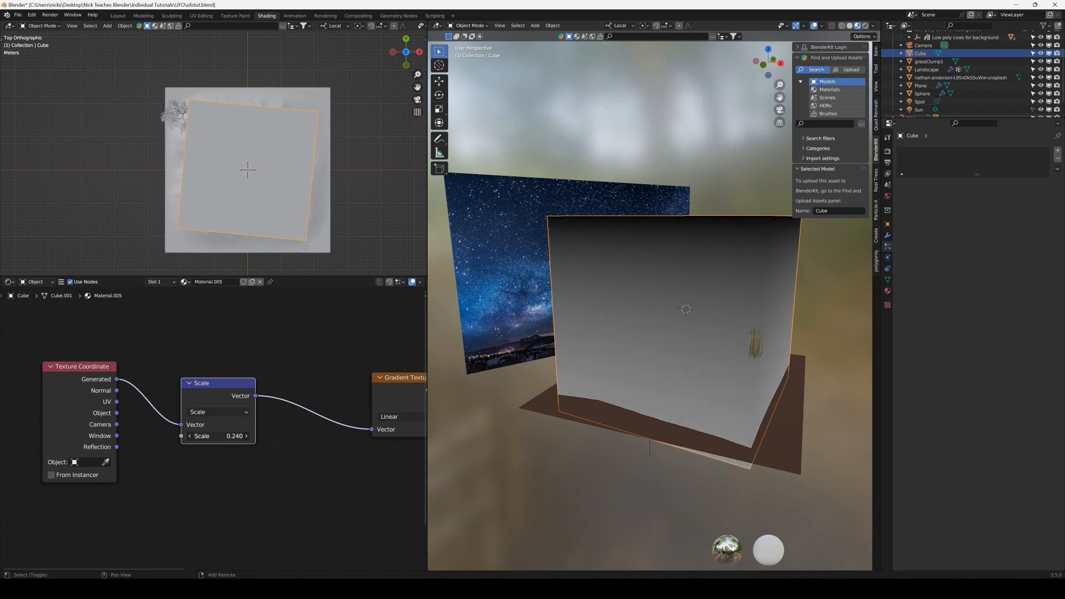
# Move the white stop of the gradient's ColorRamp to position 0.640.
pyautogui.scroll(-3, 294, 476)
pyautogui.moveTo(297, 474); pyautogui.dragTo(124, 455, button='middle')
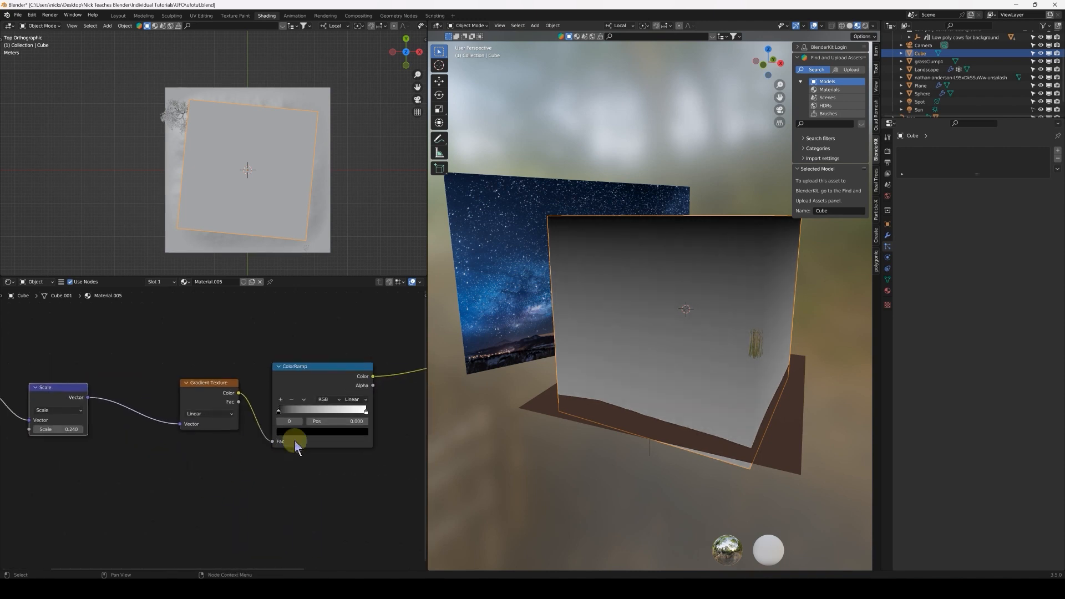
pyautogui.moveTo(323, 462); pyautogui.dragTo(234, 450, button='middle')
pyautogui.scroll(3, 234, 449)
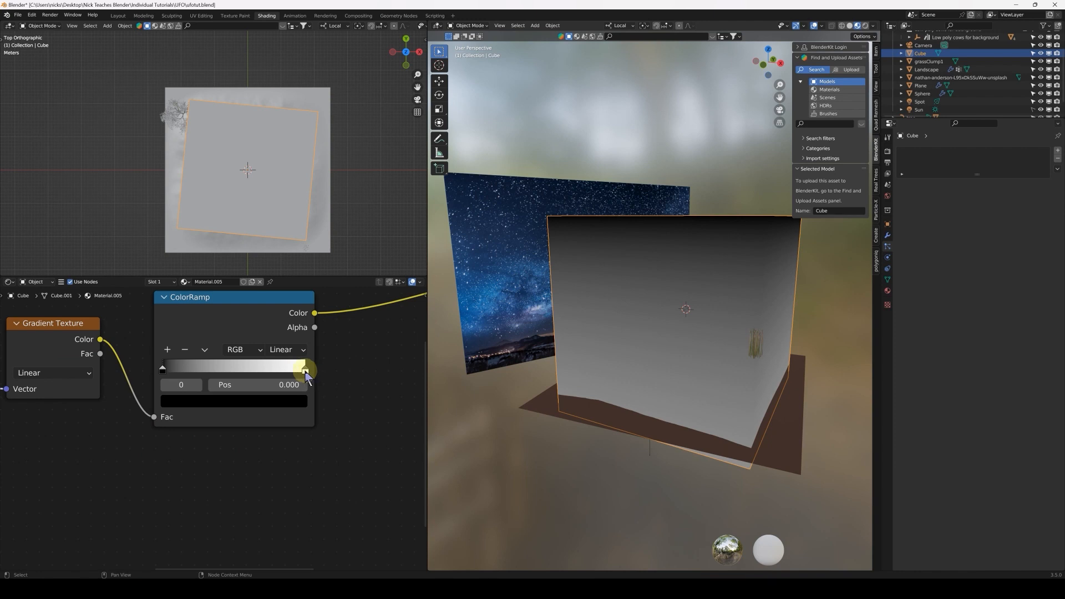
pyautogui.click(305, 371)
pyautogui.moveTo(285, 377); pyautogui.dragTo(267, 377)
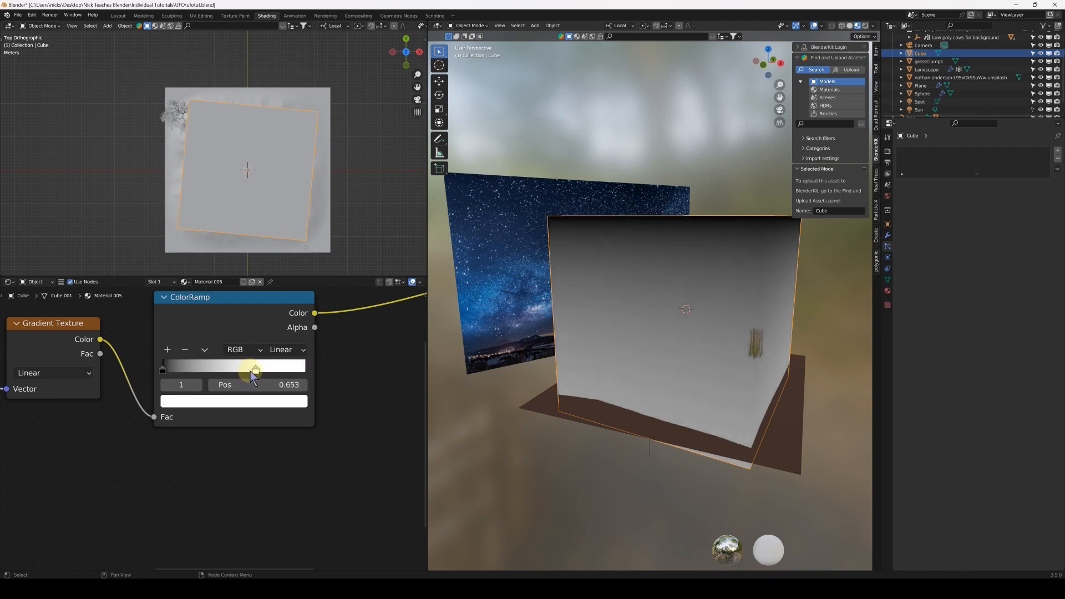
# Add a Noise Texture node below the Scale node and link the UV coordinates to its Vector input.
pyautogui.scroll(-5, 235, 421)
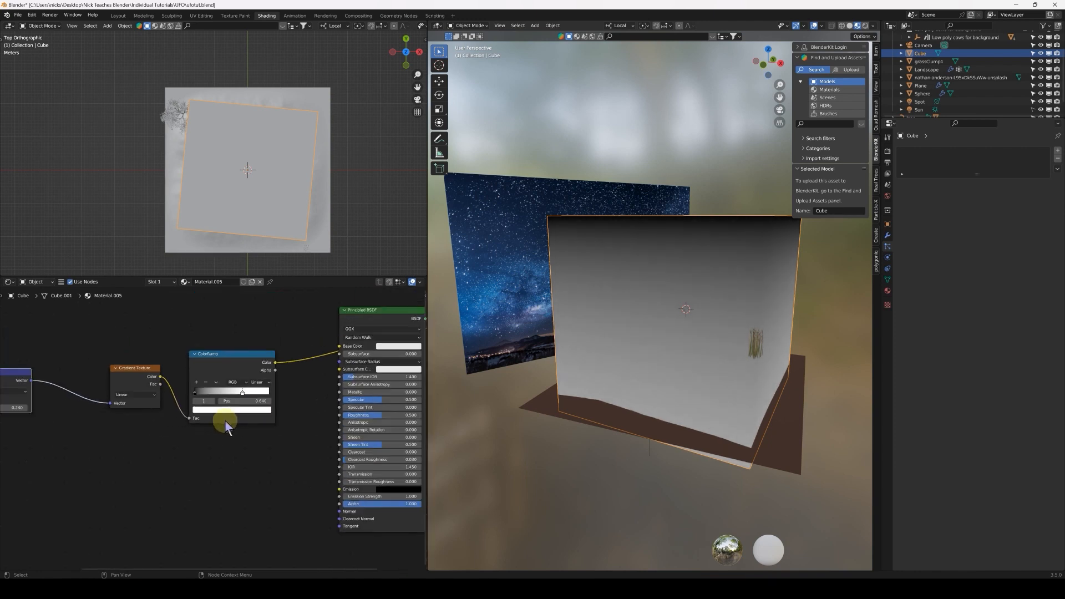
pyautogui.hotkey('shift', 'a')
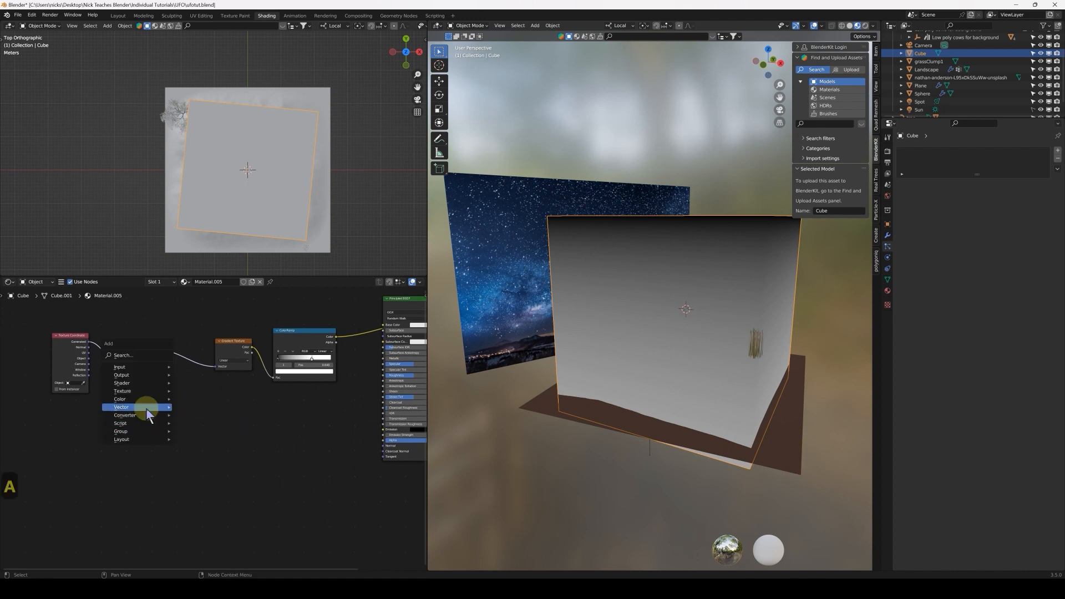
pyautogui.moveTo(144, 393)
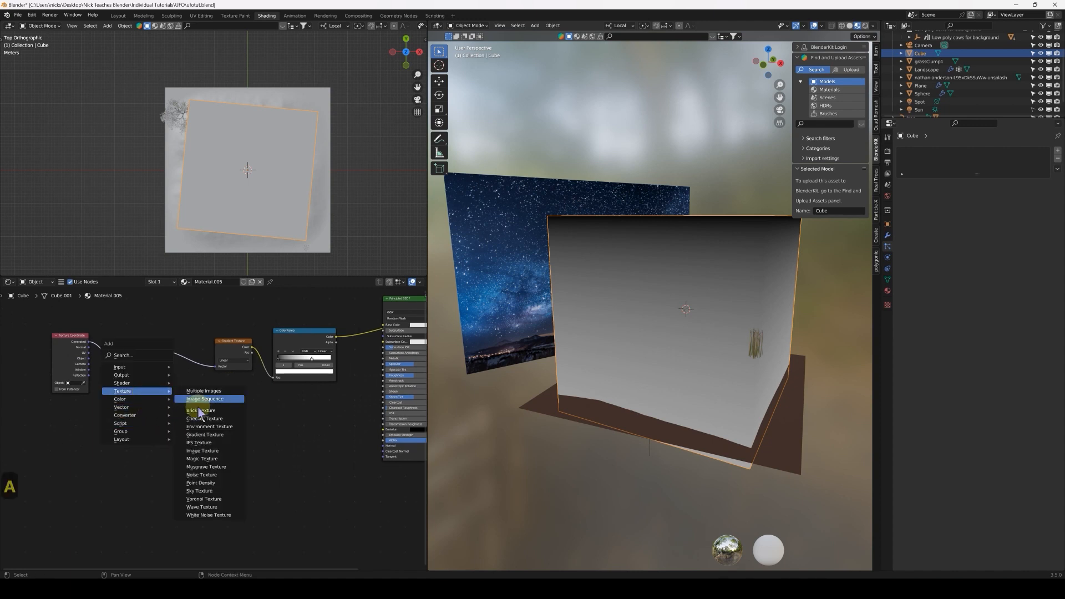
pyautogui.click(216, 475)
pyautogui.click(167, 405)
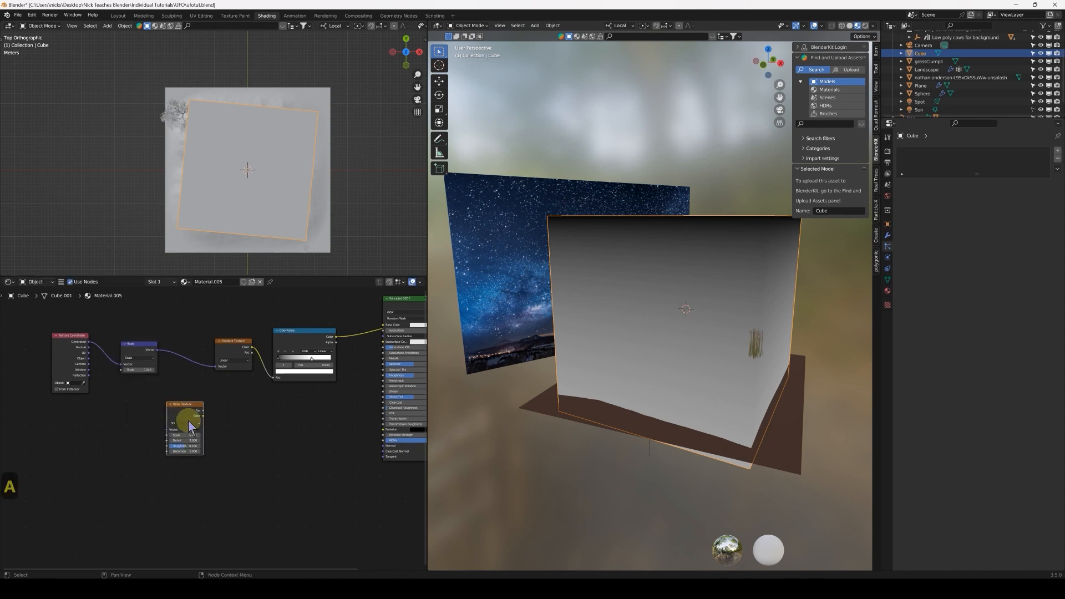
pyautogui.moveTo(115, 428); pyautogui.dragTo(184, 428, button='middle')
pyautogui.scroll(3, 183, 423)
pyautogui.scroll(2, 150, 346)
pyautogui.moveTo(155, 323); pyautogui.dragTo(290, 456)
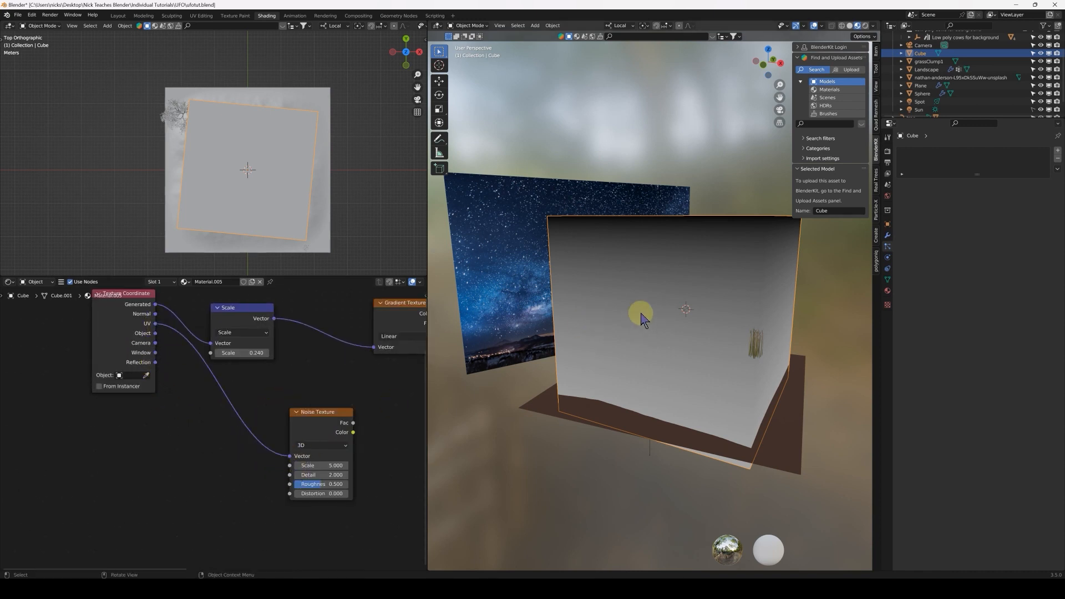
# Unwrap the cube's mesh with Cube Projection and return to Object Mode.
pyautogui.press('Tab')
pyautogui.press('u')
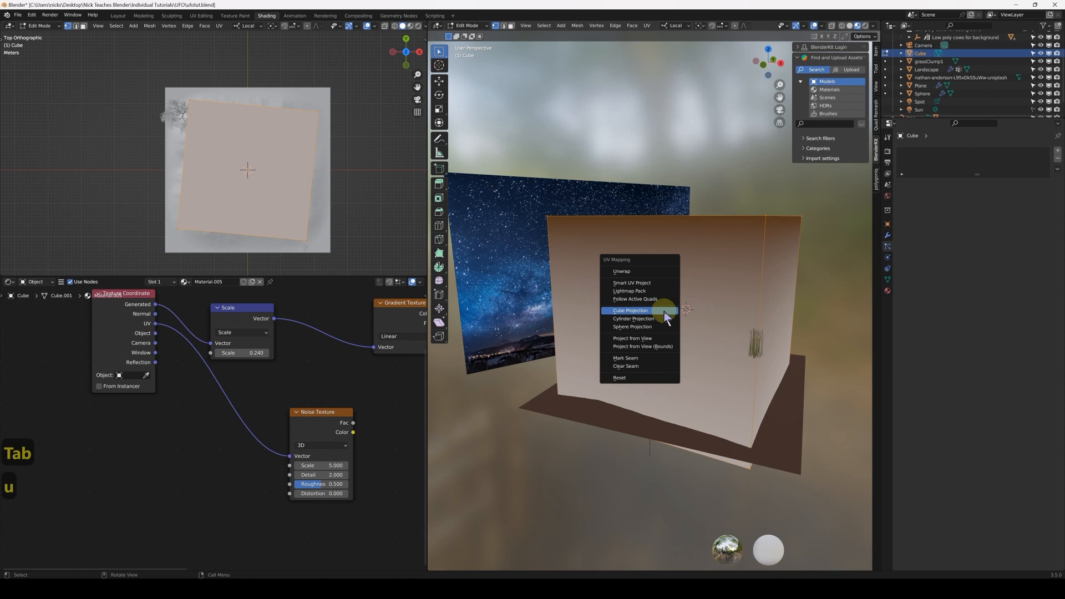
pyautogui.click(664, 311)
pyautogui.press('Tab')
# Duplicate the ColorRamp node beside the Noise Texture and link the noise Fac to the duplicate's Fac.
pyautogui.moveTo(341, 419); pyautogui.dragTo(192, 435, button='middle')
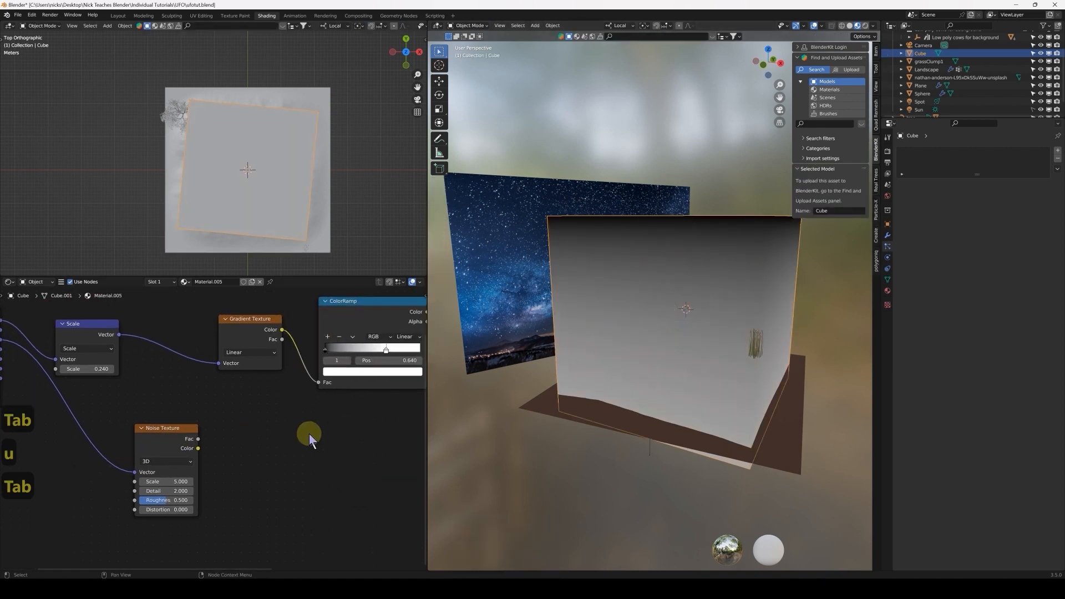
pyautogui.hotkey('shift', 'd')
pyautogui.scroll(2, 261, 438)
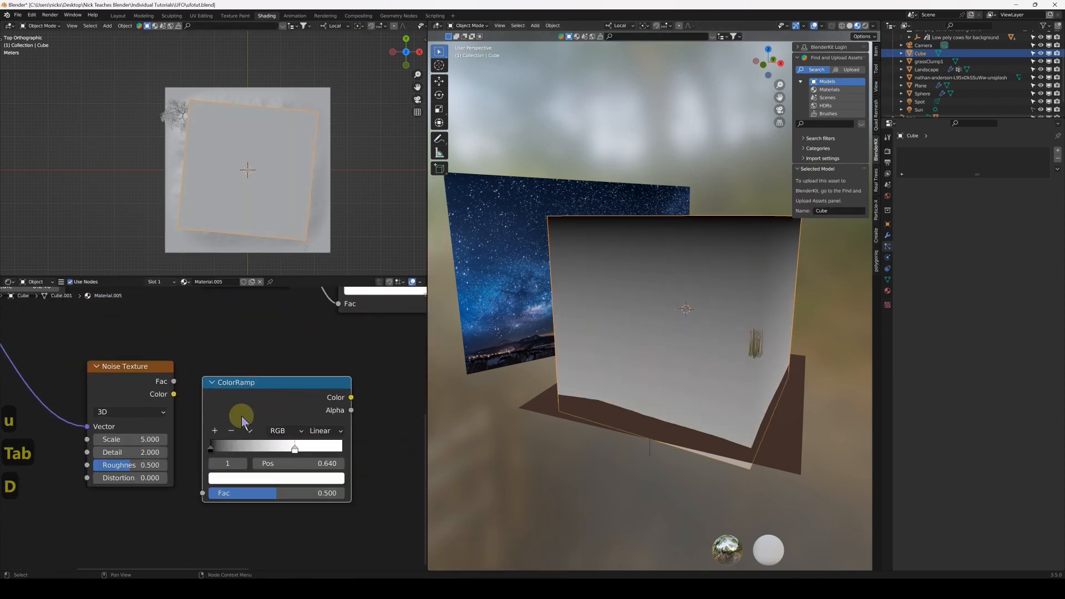
pyautogui.moveTo(175, 383); pyautogui.dragTo(212, 499)
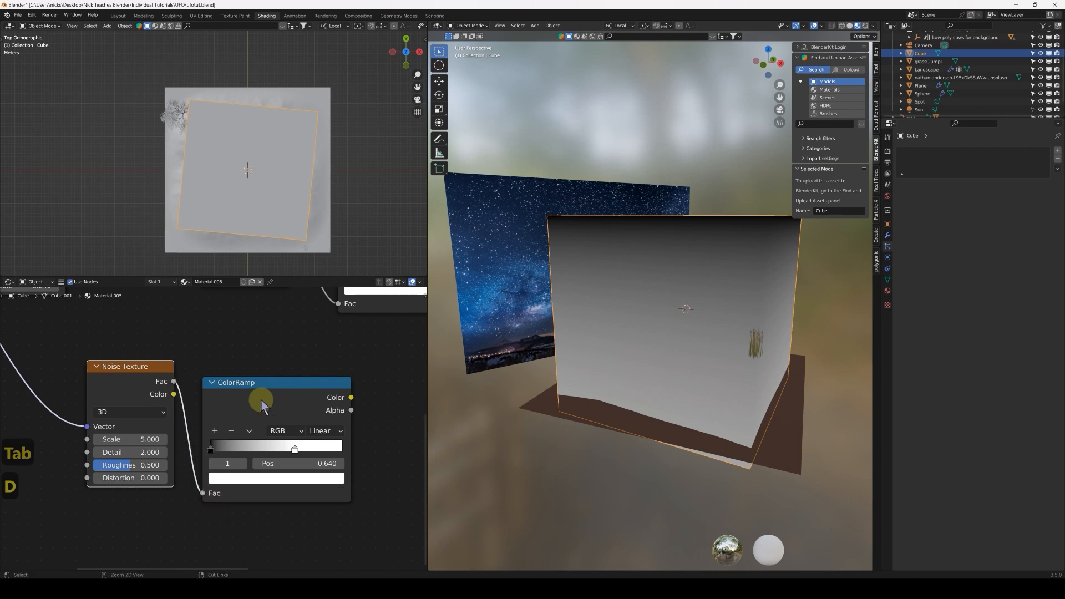
# Preview the noise ColorRamp on the cube and move its black stop to position 0.426.
pyautogui.keyDown('ctrl'); pyautogui.keyDown('shift'); pyautogui.click(262, 405); pyautogui.keyUp('shift'); pyautogui.keyUp('ctrl')
pyautogui.moveTo(211, 447); pyautogui.dragTo(266, 448)
# Set the Noise Texture's Detail to 15 and its Distortion to 0.940.
pyautogui.moveTo(216, 449); pyautogui.dragTo(268, 385, button='middle')
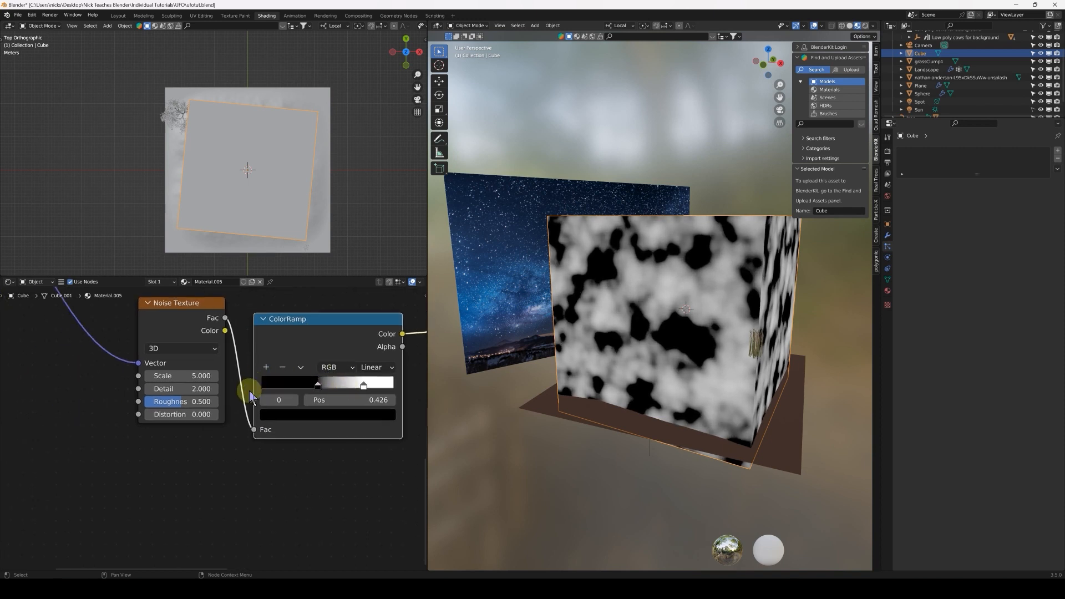
pyautogui.scroll(2, 249, 389)
pyautogui.moveTo(158, 387); pyautogui.dragTo(641, 233)
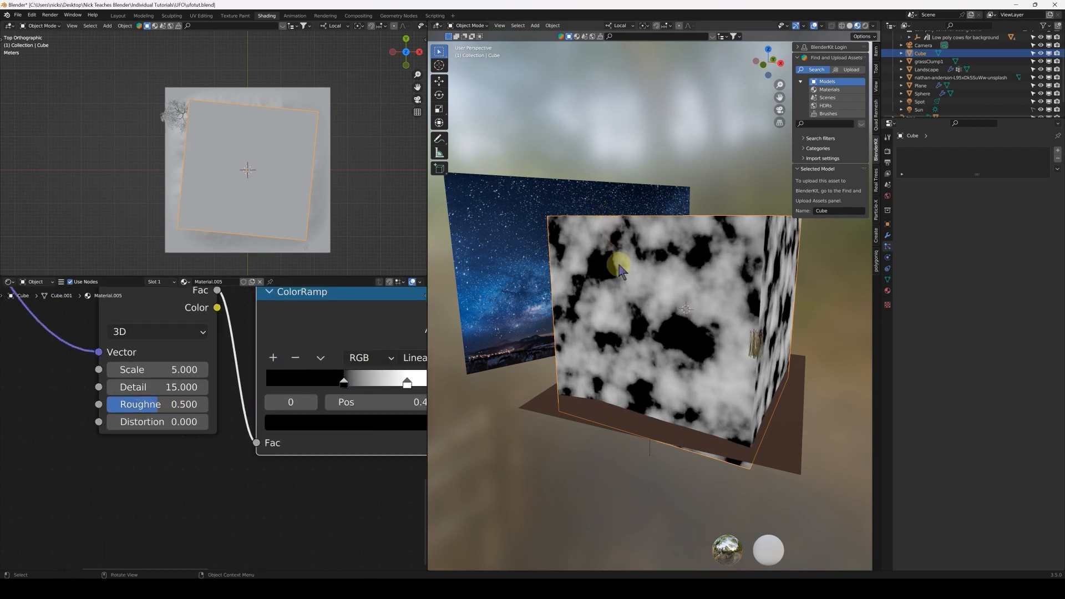
pyautogui.moveTo(183, 422); pyautogui.dragTo(276, 422)
pyautogui.rightClick(161, 423)
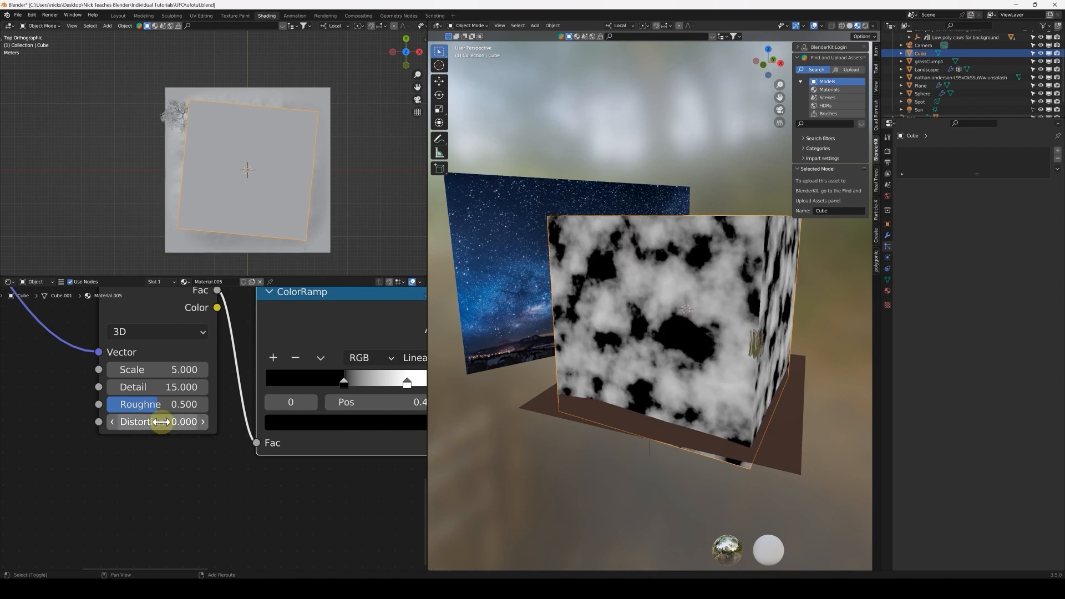
pyautogui.moveTo(153, 423); pyautogui.dragTo(240, 427)
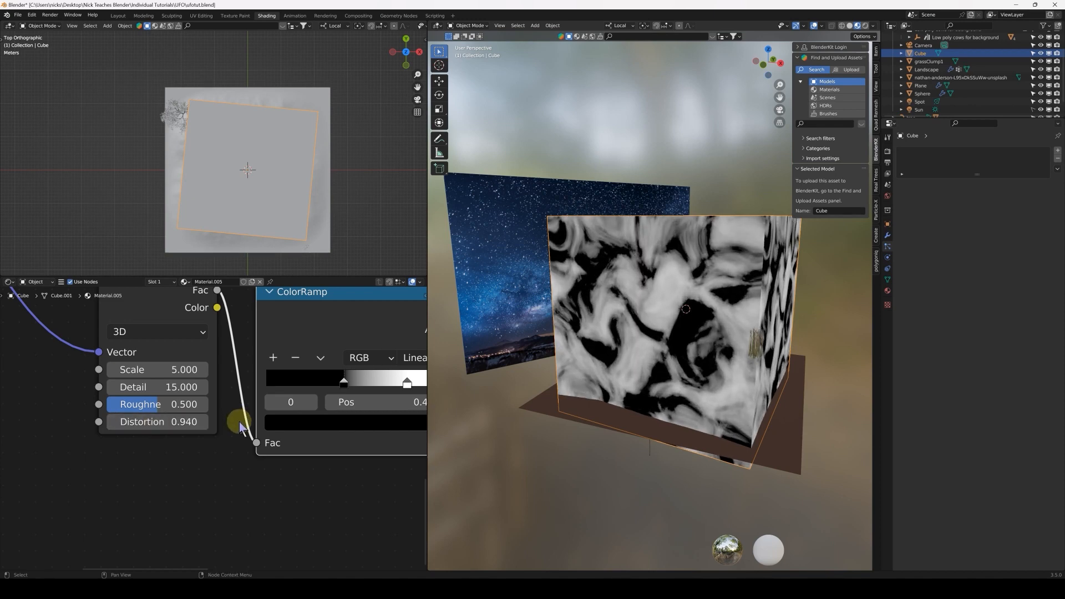
# Switch the Principled BSDF node to a Volume Scatter shader.
pyautogui.scroll(-5, 240, 427)
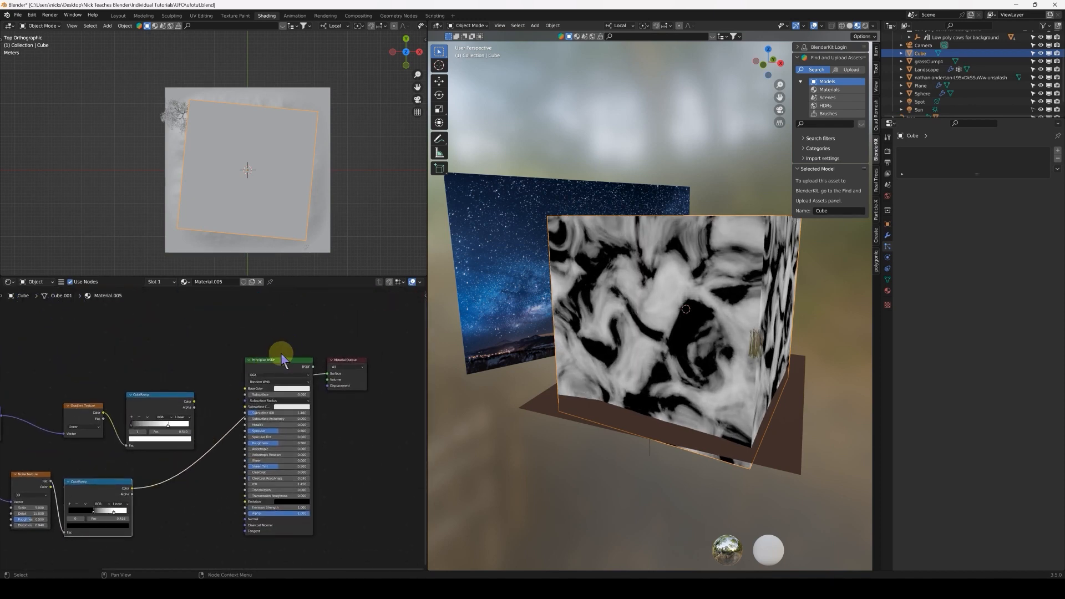
pyautogui.hotkey('shift', 's')
pyautogui.moveTo(291, 361)
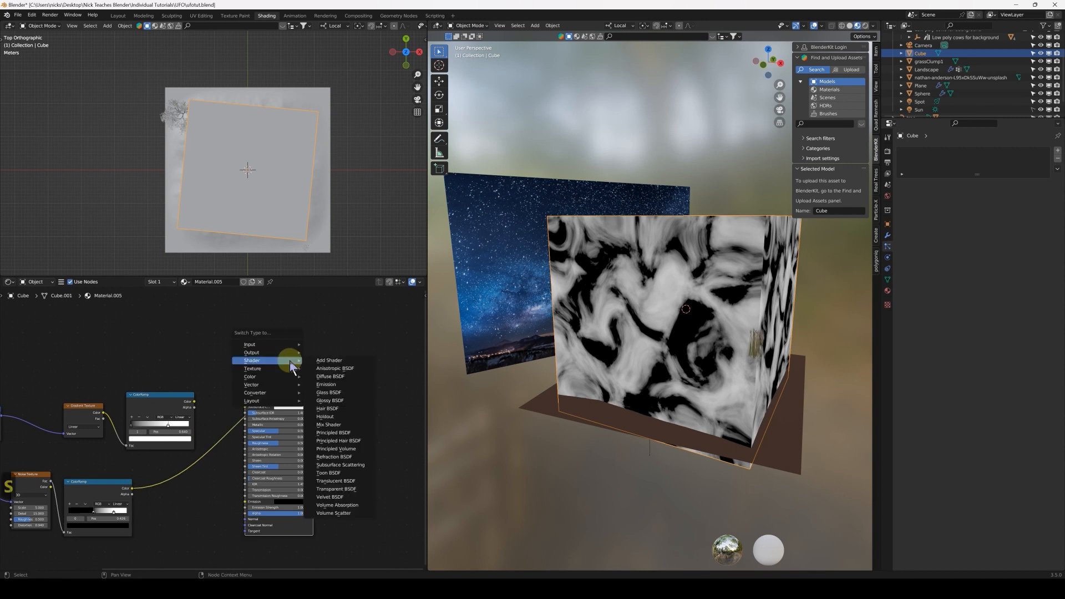
pyautogui.click(350, 513)
# Move the Material Output and Volume Scatter nodes farther away and line up the noise ColorRamp under the gradient's ColorRamp.
pyautogui.scroll(2, 247, 399)
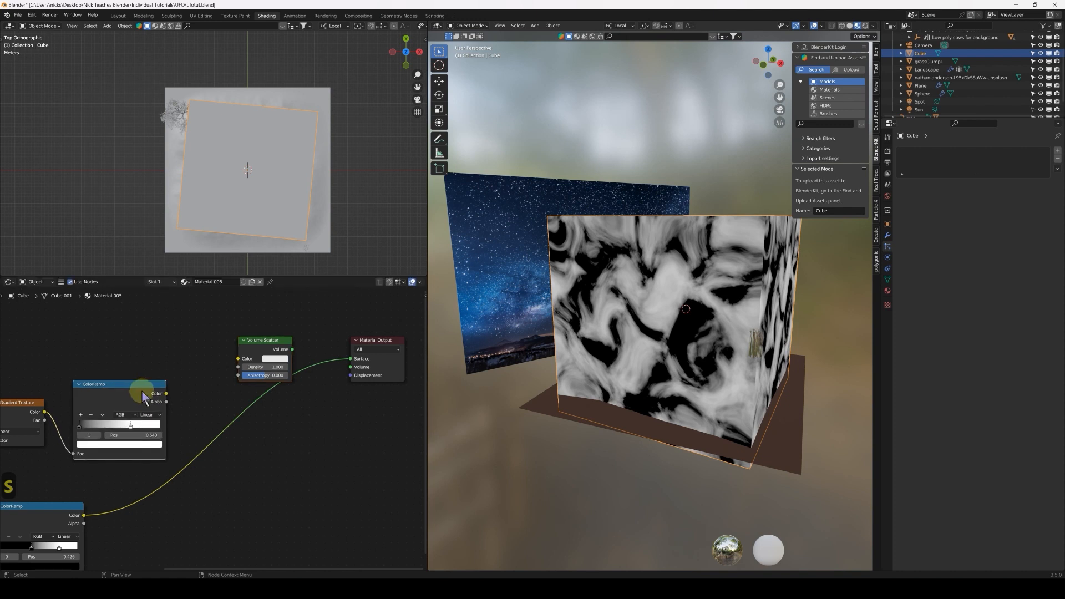
pyautogui.scroll(-2, 294, 415)
pyautogui.moveTo(359, 371); pyautogui.dragTo(482, 468)
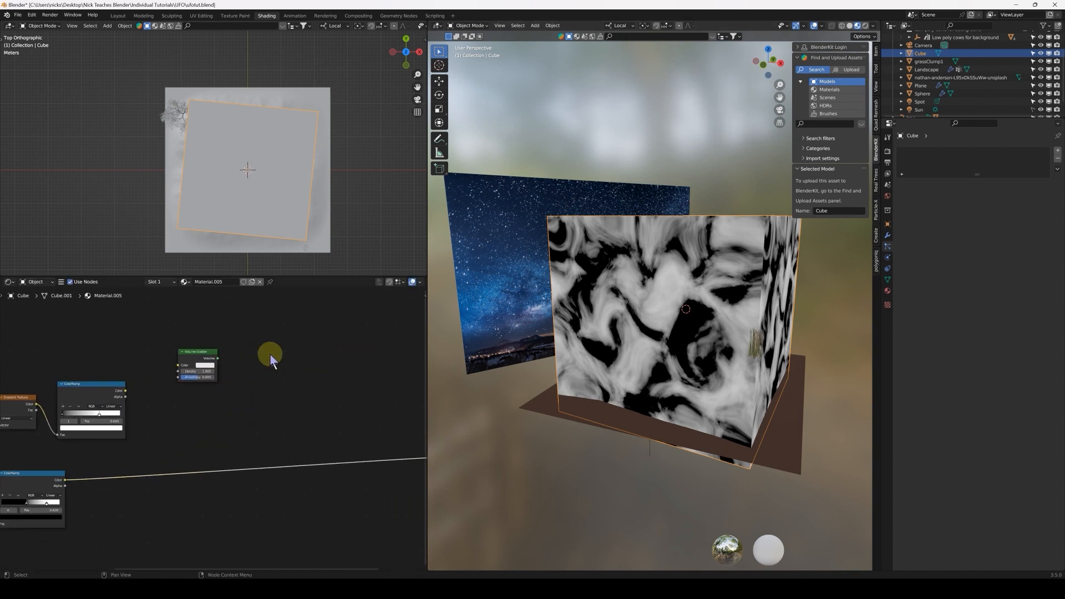
pyautogui.moveTo(189, 357); pyautogui.dragTo(355, 390)
pyautogui.moveTo(194, 441); pyautogui.dragTo(328, 392, button='middle')
pyautogui.moveTo(172, 430); pyautogui.dragTo(270, 439)
pyautogui.moveTo(346, 355); pyautogui.dragTo(268, 375, button='middle')
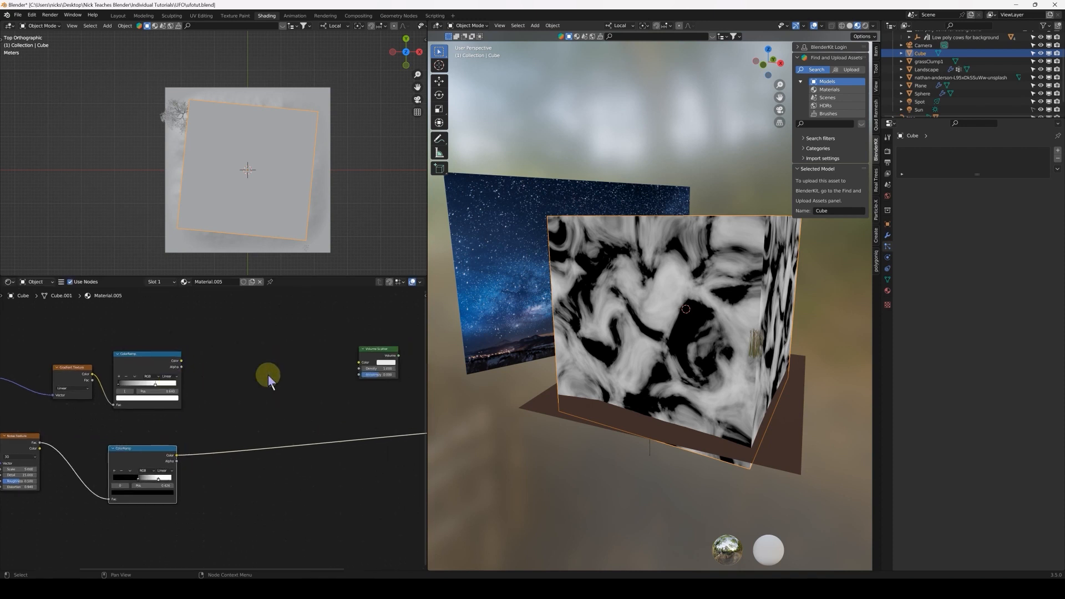
# Add a Mix Color node and link the gradient ColorRamp to its A input and the noise ColorRamp to B.
pyautogui.hotkey('shift', 'a')
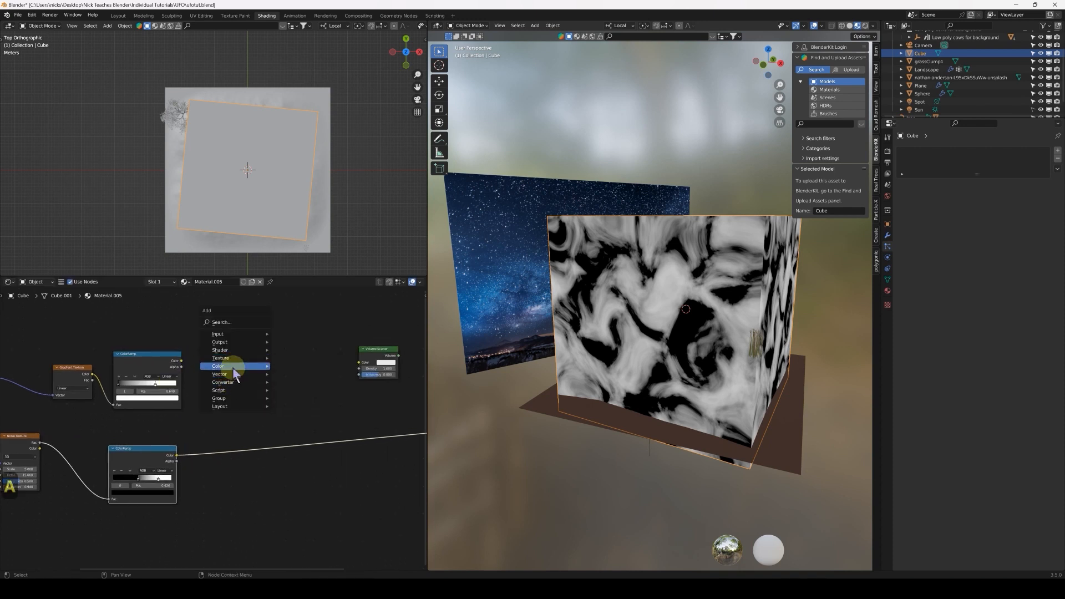
pyautogui.click(323, 412)
pyautogui.click(213, 389)
pyautogui.scroll(2, 215, 384)
pyautogui.moveTo(166, 348); pyautogui.dragTo(230, 439)
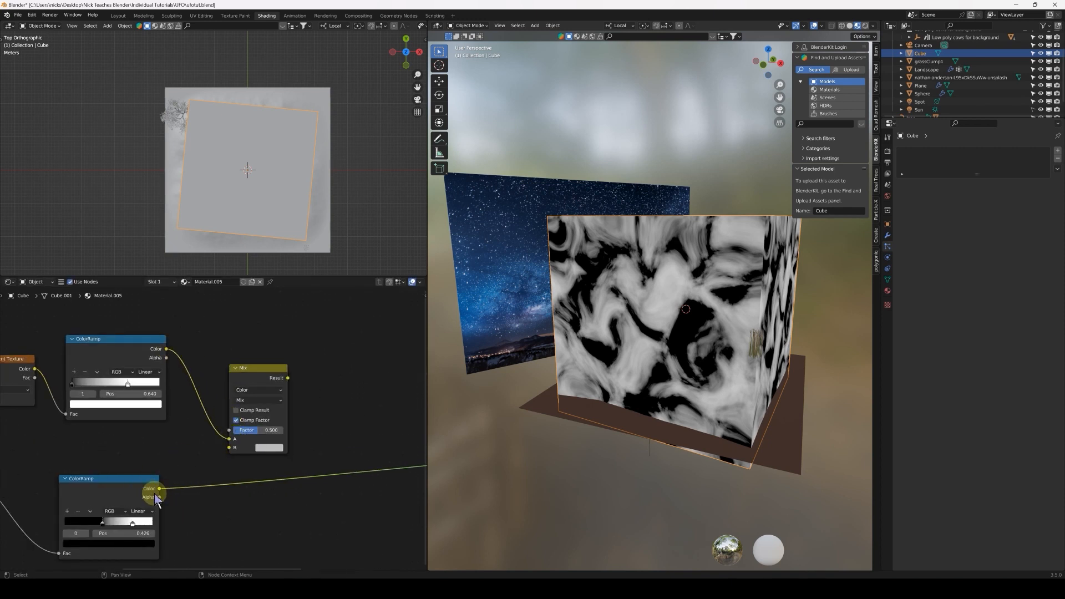
pyautogui.moveTo(166, 484); pyautogui.dragTo(229, 448)
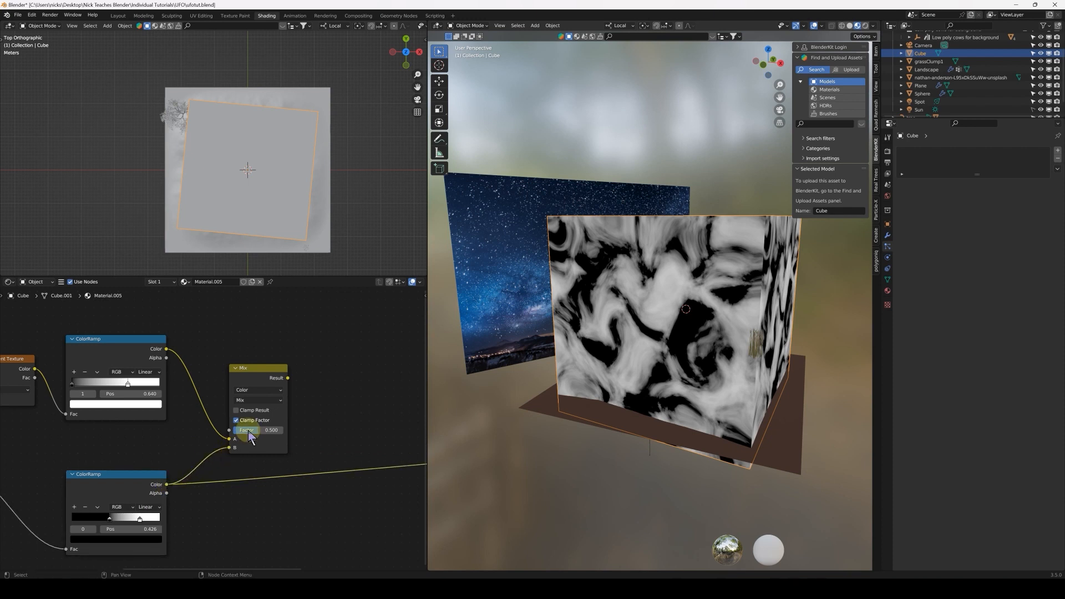
# Set the Mix node to Multiply with a Factor of 1.000 and preview its result on the cube.
pyautogui.click(281, 402)
pyautogui.click(250, 369)
pyautogui.scroll(-1, 338, 455)
pyautogui.moveTo(338, 455); pyautogui.dragTo(157, 457, button='middle')
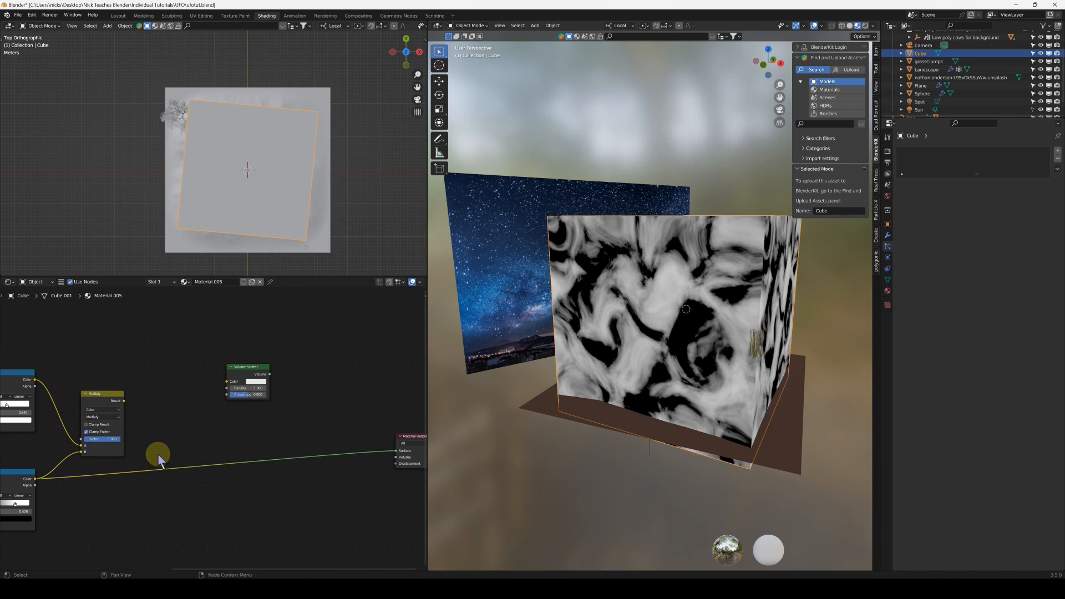
pyautogui.keyDown('ctrl'); pyautogui.keyDown('shift'); pyautogui.click(113, 403); pyautogui.keyUp('shift'); pyautogui.keyUp('ctrl')
pyautogui.moveTo(671, 334); pyautogui.dragTo(677, 251, button='middle')
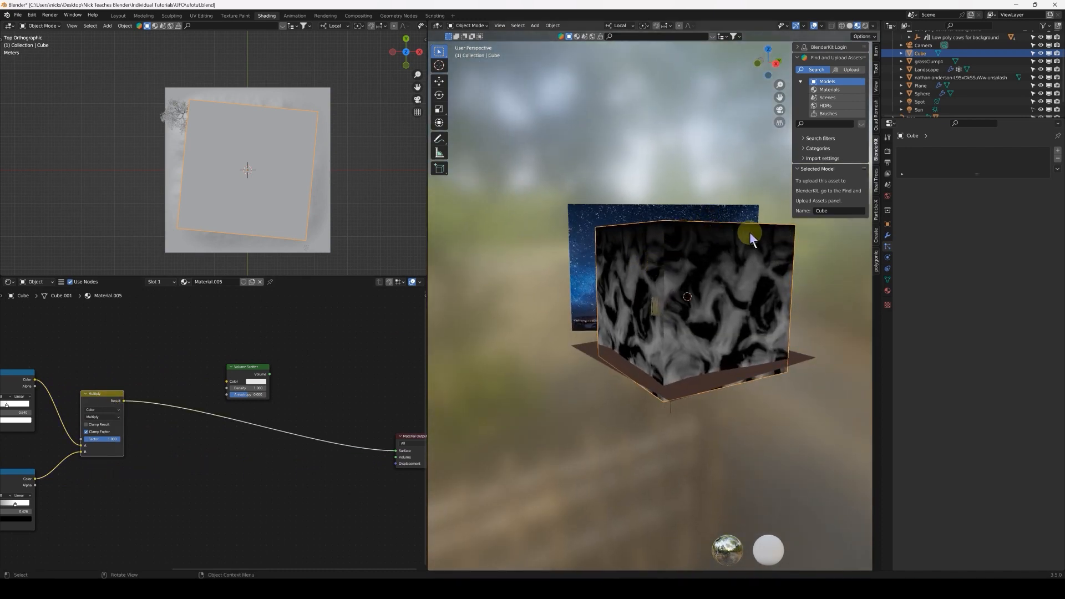
# Move the black stop of the gradient ColorRamp to position 0.036.
pyautogui.scroll(-4, 196, 450)
pyautogui.moveTo(57, 492); pyautogui.dragTo(182, 476, button='middle')
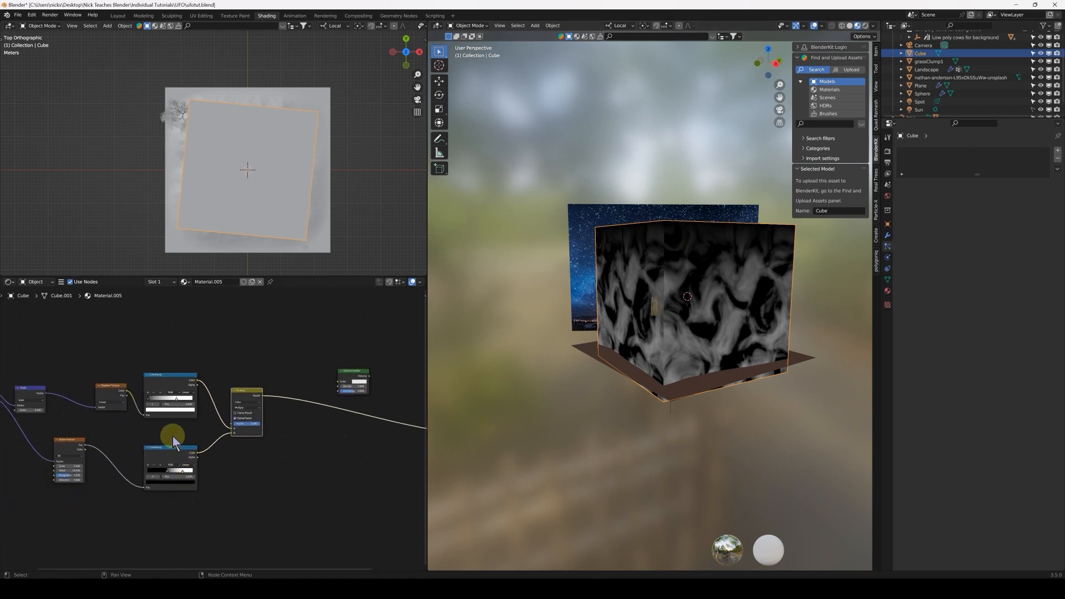
pyautogui.scroll(9, 172, 436)
pyautogui.scroll(3, 161, 437)
pyautogui.click(142, 423)
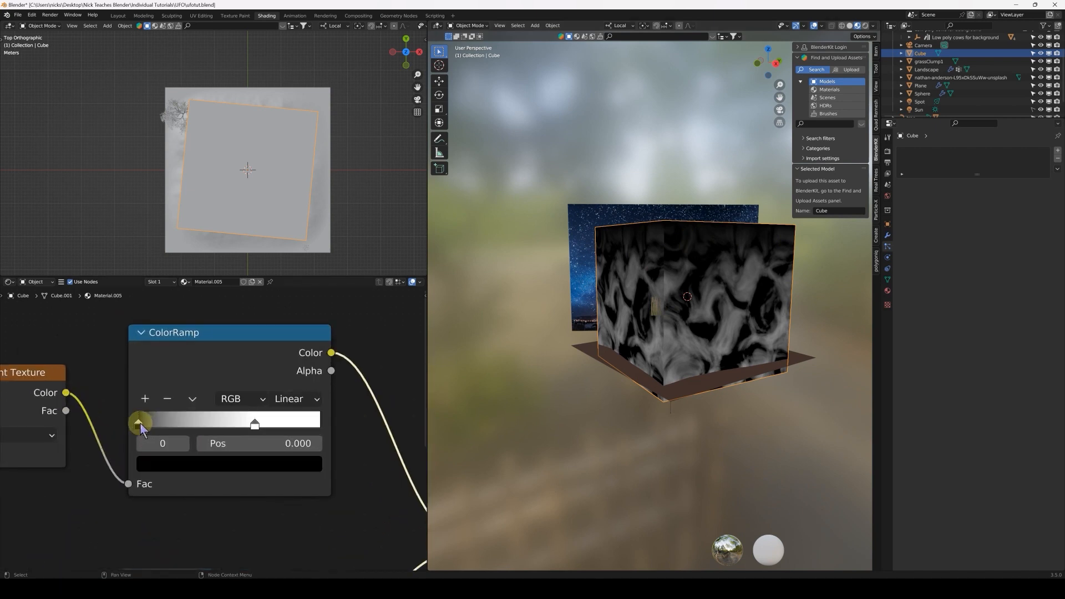
pyautogui.moveTo(148, 424); pyautogui.dragTo(147, 425)
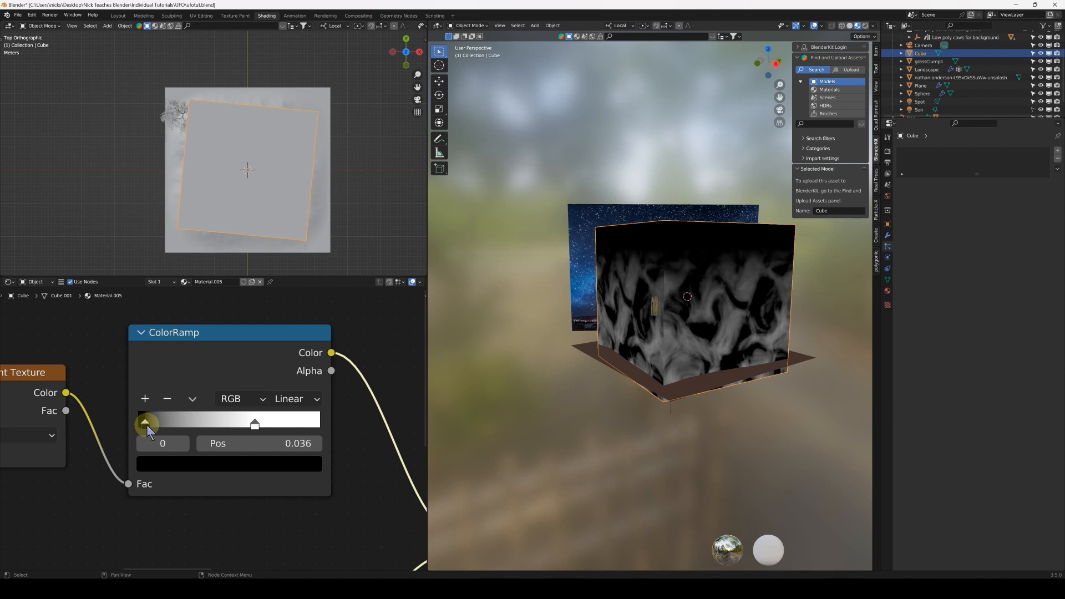
pyautogui.moveTo(677, 321); pyautogui.dragTo(665, 294, button='middle')
# Link the Multiply node's Result to the Color input of the Volume Scatter node.
pyautogui.scroll(-3, 254, 425)
pyautogui.moveTo(254, 425); pyautogui.dragTo(119, 428, button='middle')
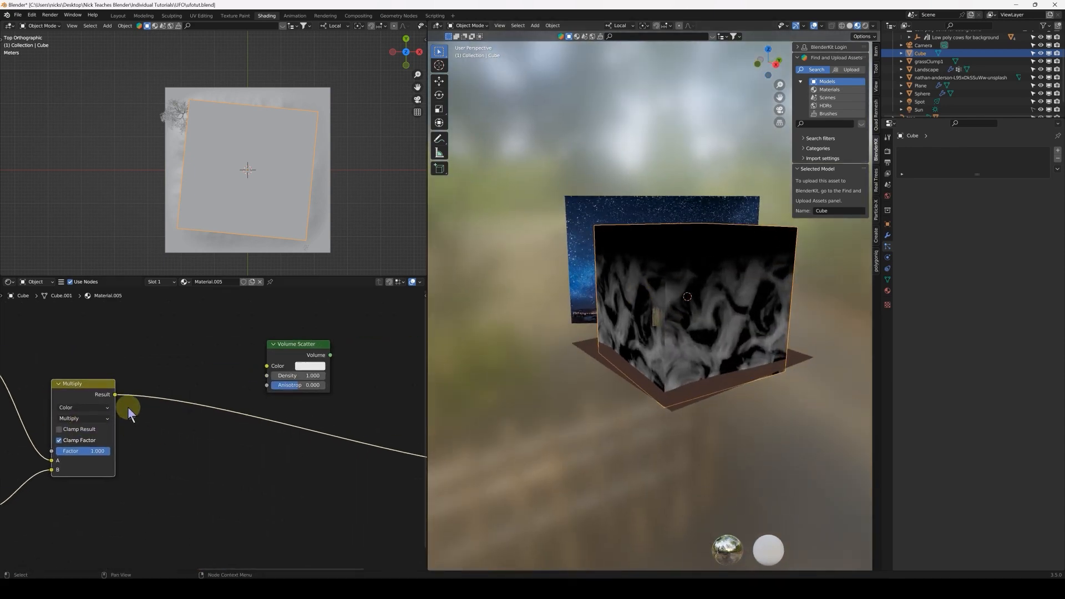
pyautogui.scroll(1, 128, 409)
pyautogui.moveTo(113, 392); pyautogui.dragTo(239, 367)
pyautogui.moveTo(301, 357); pyautogui.dragTo(302, 357)
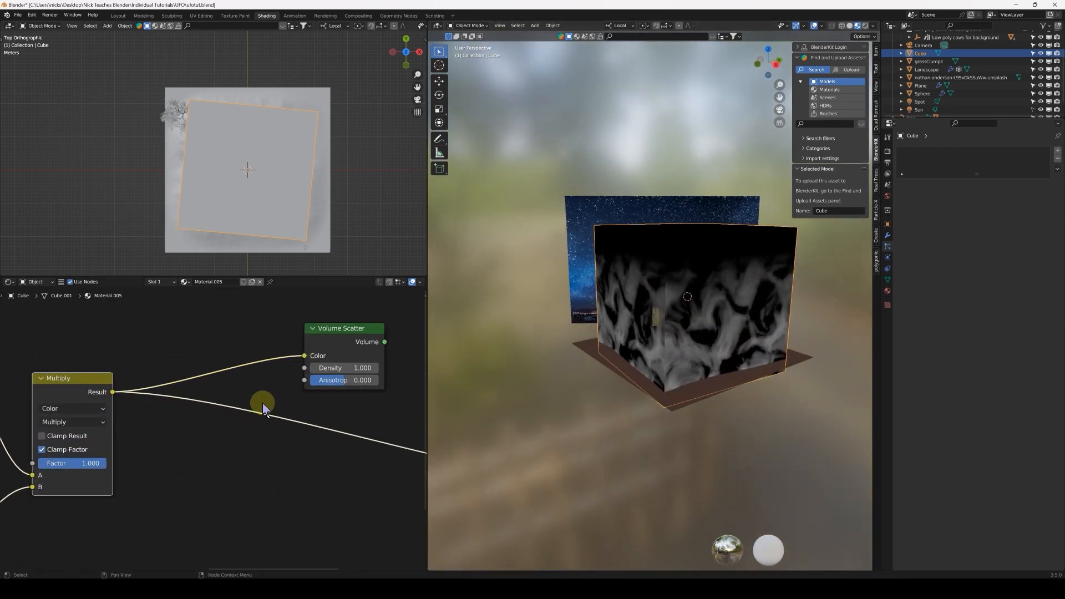
# Connect the Volume Scatter output to the Material Output's Volume input and cut the link into Surface.
pyautogui.scroll(-4, 269, 394)
pyautogui.moveTo(297, 437); pyautogui.dragTo(104, 450, button='middle')
pyautogui.moveTo(160, 370); pyautogui.dragTo(332, 484)
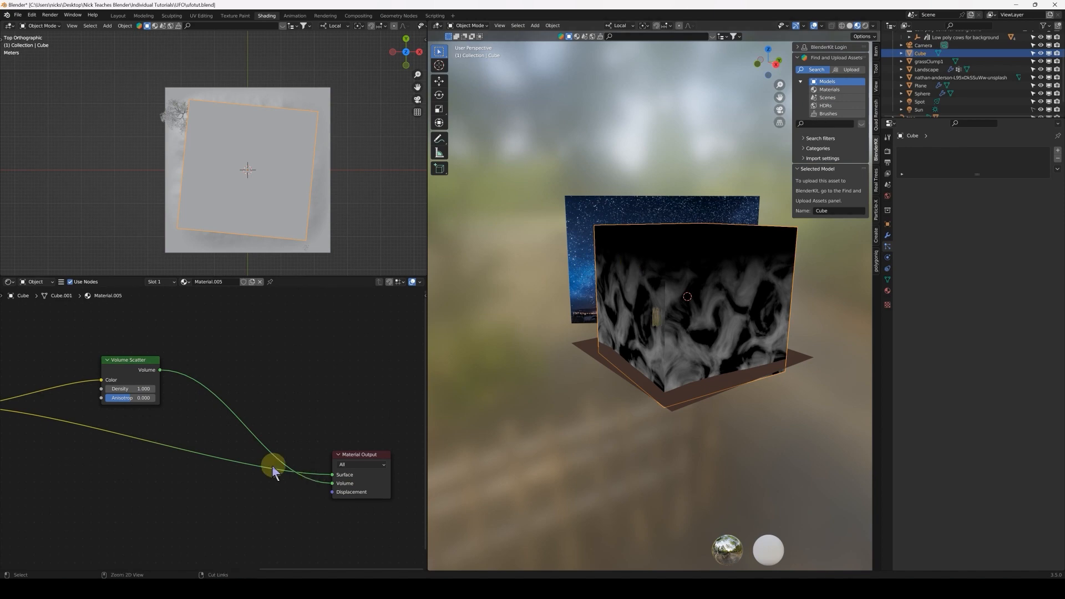
pyautogui.keyDown('ctrl'); pyautogui.moveTo(196, 448); pyautogui.dragTo(201, 456, button='right'); pyautogui.keyUp('ctrl')
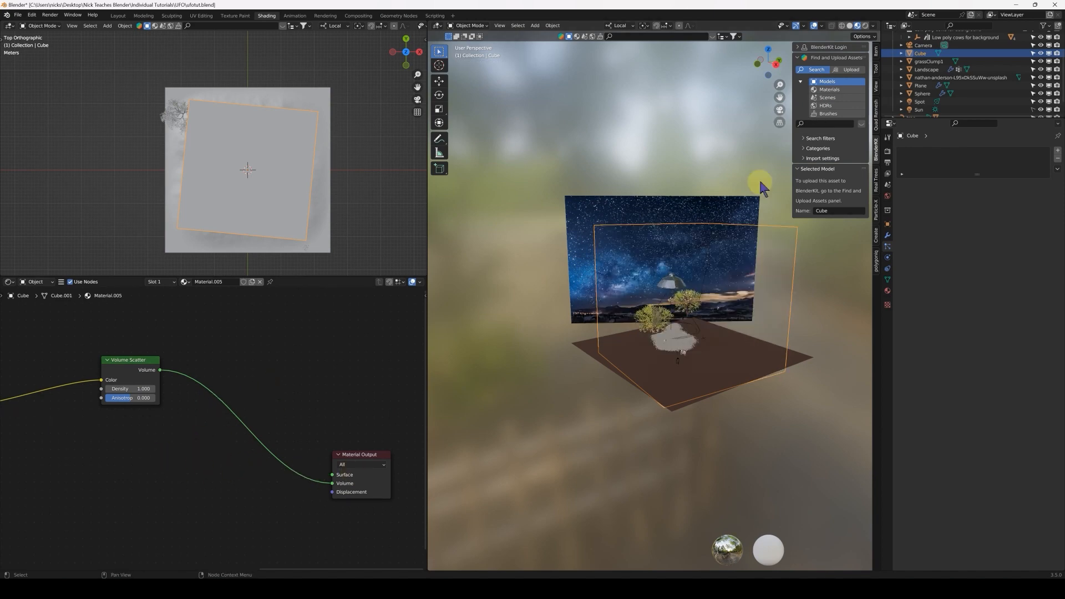
# Show the scene through the camera with rendered shading and frame the UFO and cows more closely.
pyautogui.click(779, 111)
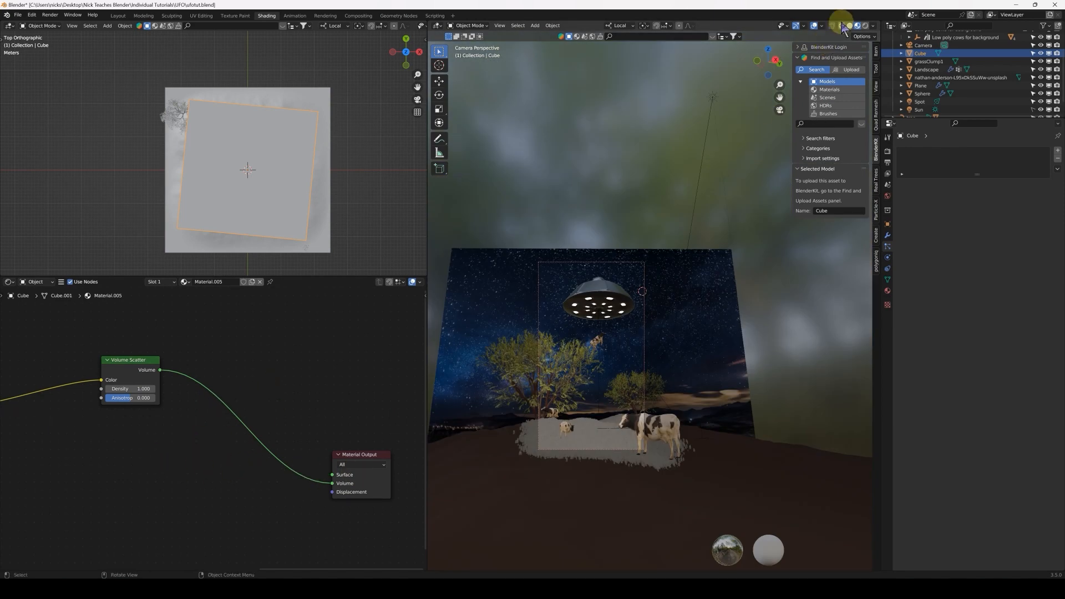
pyautogui.press('z')
pyautogui.click(681, 350)
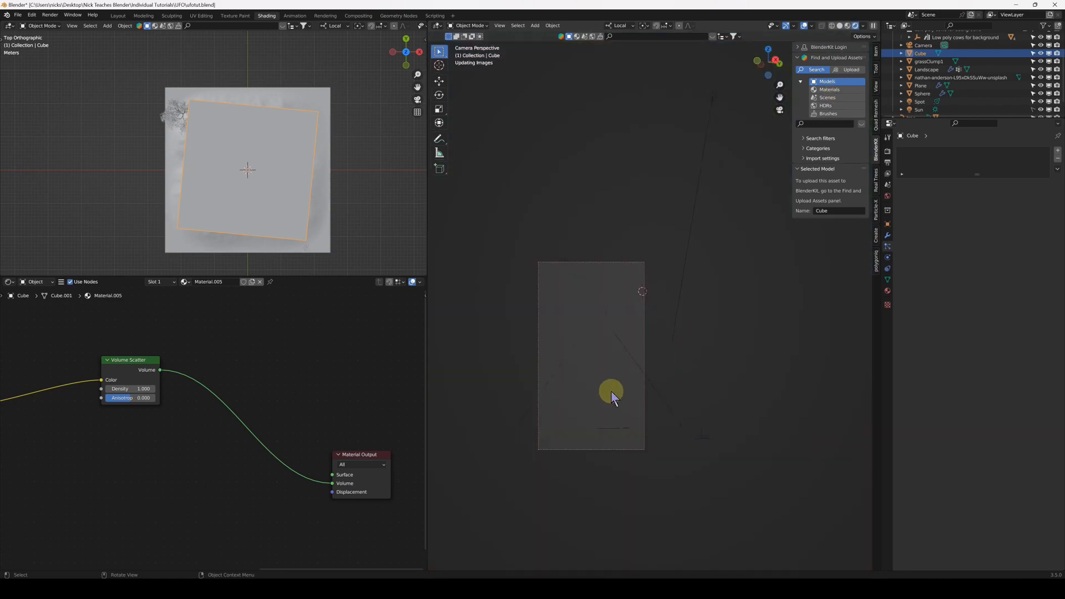
pyautogui.scroll(5, 588, 411)
pyautogui.keyDown('shift'); pyautogui.moveTo(583, 413); pyautogui.dragTo(601, 404, button='middle'); pyautogui.keyUp('shift')
# Set the Volume Scatter Density to 0.5.
pyautogui.scroll(3, 185, 421)
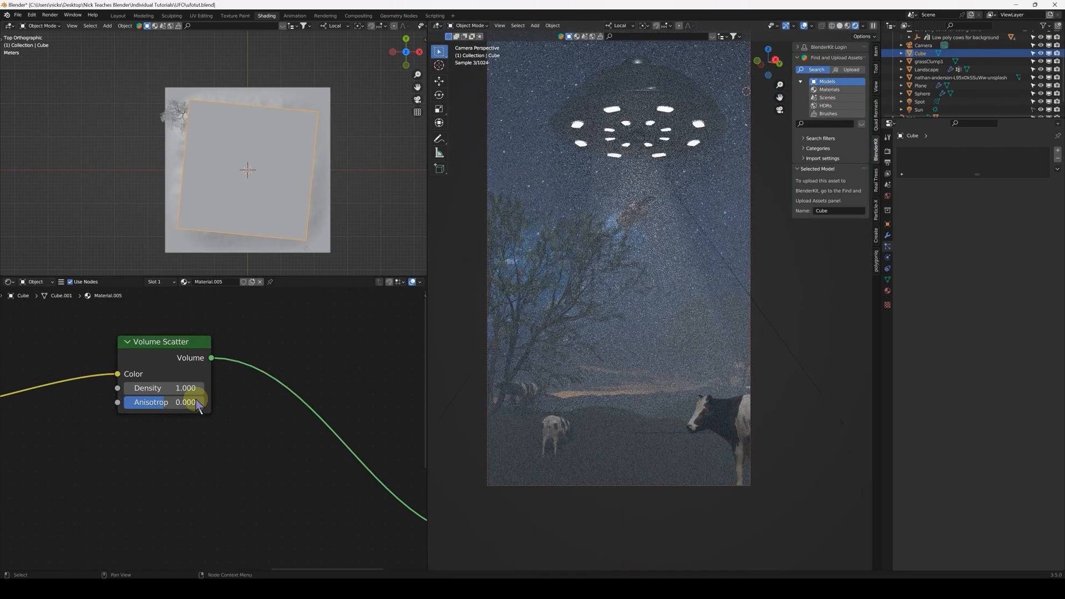
pyautogui.click(172, 387)
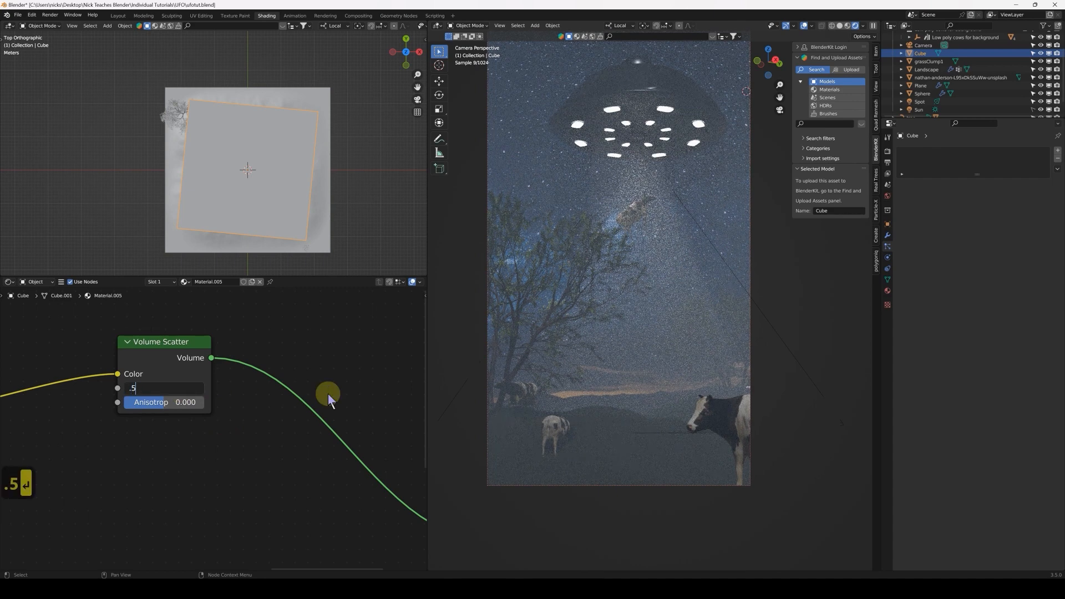
pyautogui.write('.5')
pyautogui.press('Return')
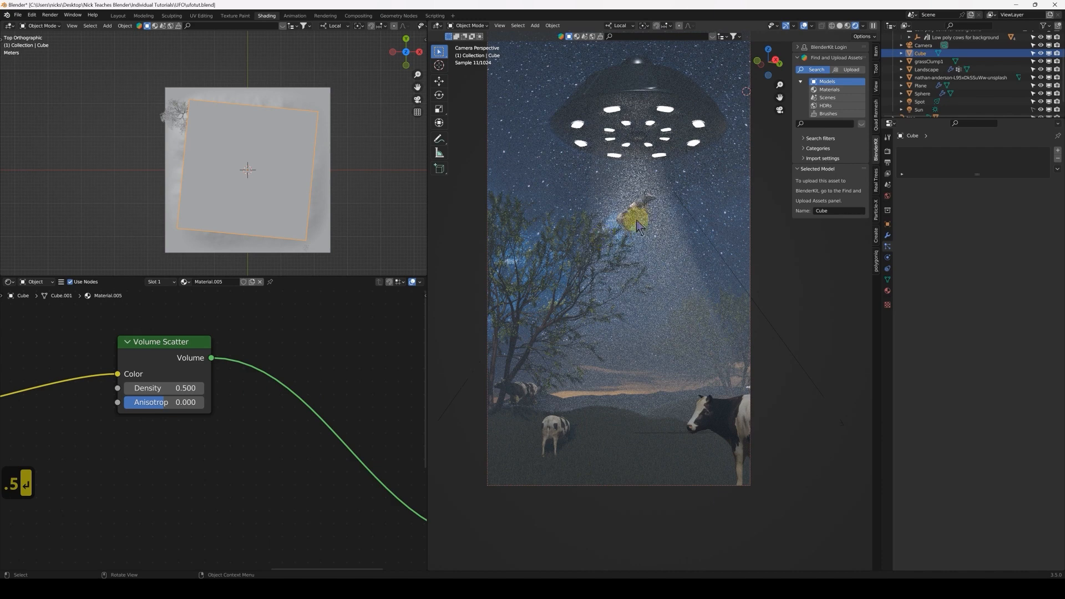
# Raise the noise ColorRamp's black stop to 0.471 and bring its white stop closer to it.
pyautogui.scroll(-7, 103, 439)
pyautogui.moveTo(133, 440); pyautogui.dragTo(345, 396, button='middle')
pyautogui.scroll(5, 95, 447)
pyautogui.moveTo(95, 448); pyautogui.dragTo(185, 457, button='middle')
pyautogui.scroll(5, 185, 456)
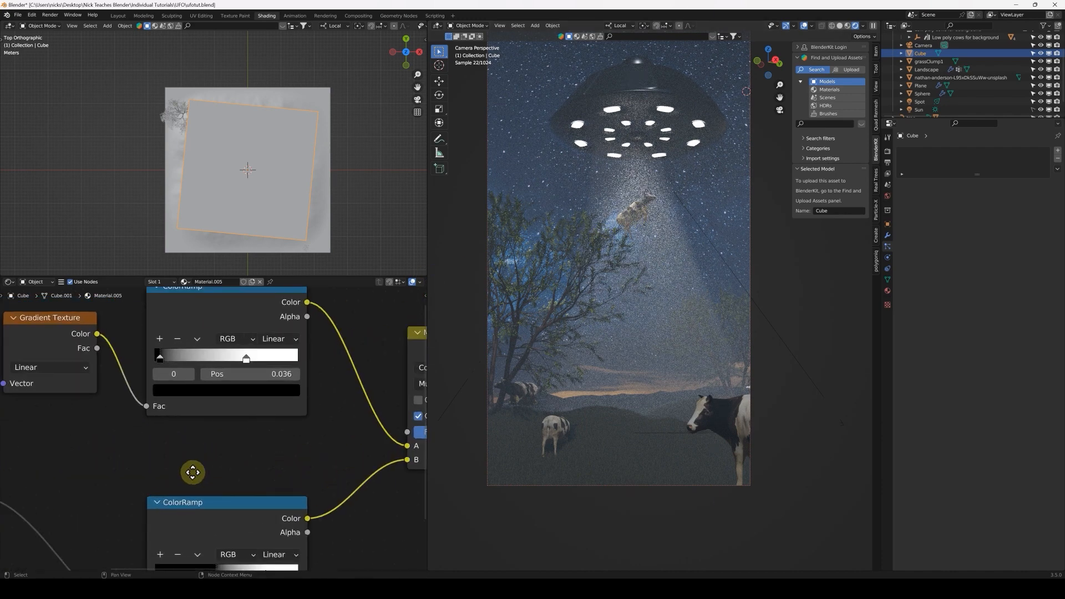
pyautogui.scroll(2, 189, 465)
pyautogui.moveTo(174, 442)
pyautogui.mouseDown()
pyautogui.moveTo(209, 443)
pyautogui.moveTo(171, 440)
pyautogui.mouseUp()
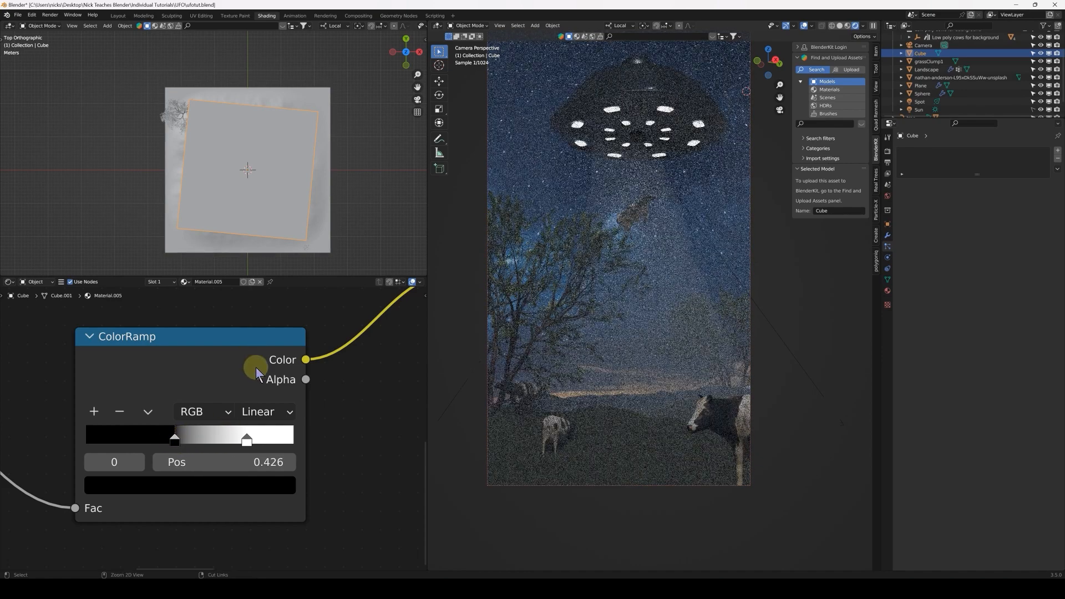
pyautogui.moveTo(246, 442); pyautogui.dragTo(183, 441)
# Cut the noise ColorRamp's preview link into the Material Output's Surface input, keeping the Volume link.
pyautogui.scroll(-5, 279, 381)
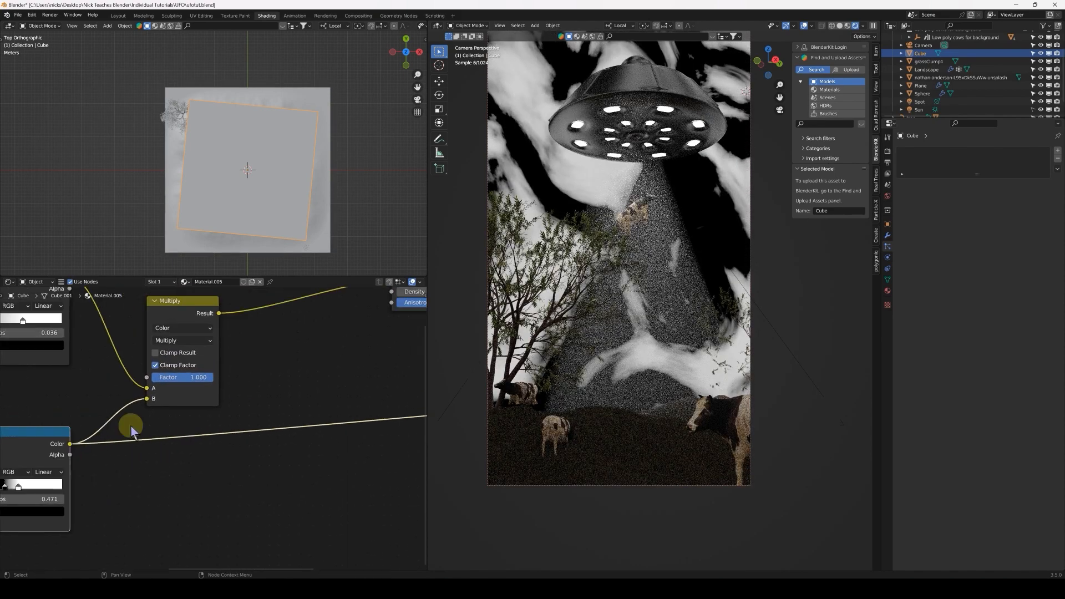
pyautogui.keyDown('ctrl'); pyautogui.hscroll(5, 233, 391); pyautogui.keyUp('ctrl')
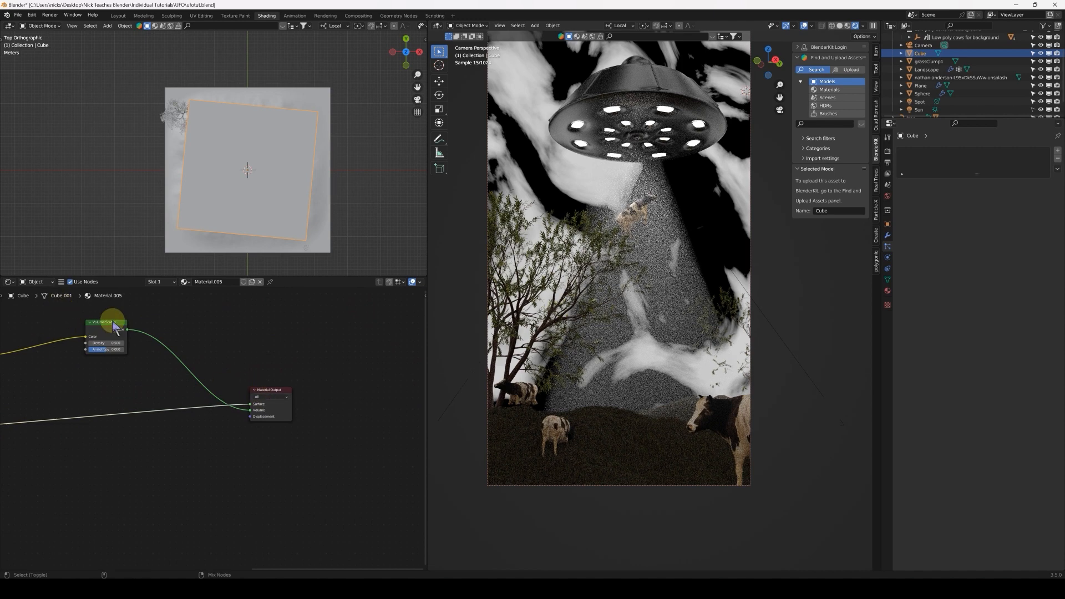
pyautogui.keyDown('ctrl'); pyautogui.moveTo(146, 401); pyautogui.dragTo(154, 461, button='right'); pyautogui.keyUp('ctrl')
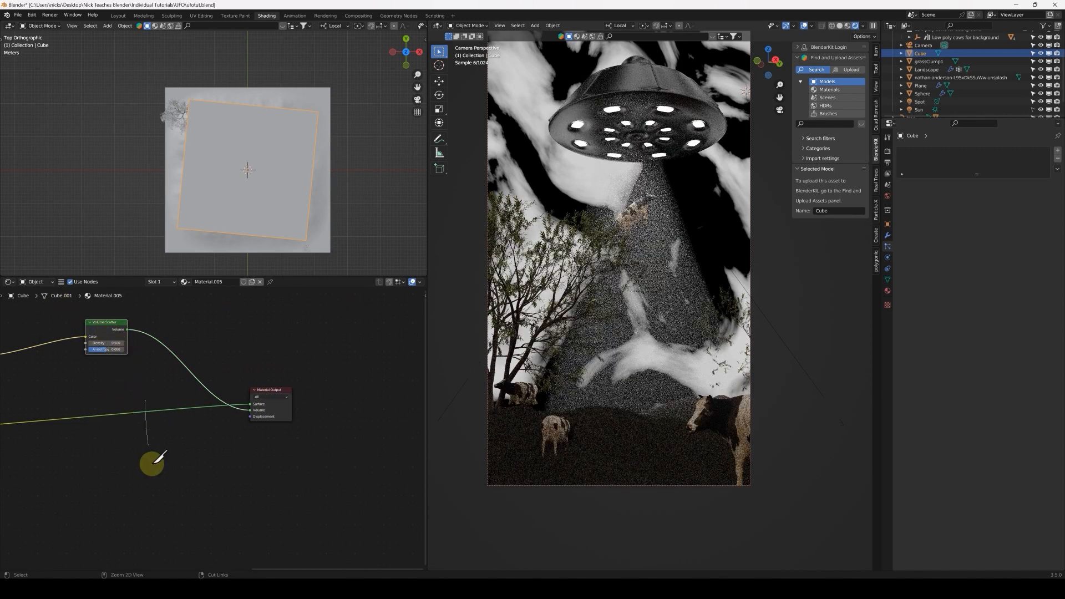
# Try a lower position for the gradient ColorRamp's white stop and set the noise ColorRamp's white stop to 0.544.
pyautogui.moveTo(164, 444); pyautogui.dragTo(227, 537, button='middle')
pyautogui.scroll(2, 230, 405)
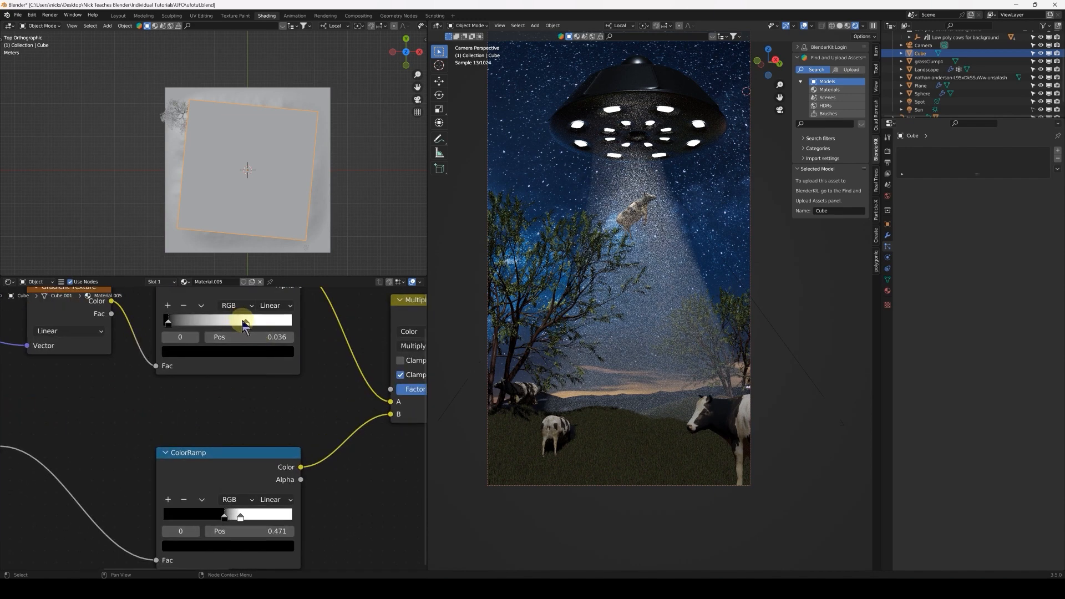
pyautogui.click(246, 323)
pyautogui.moveTo(220, 330); pyautogui.dragTo(215, 329)
pyautogui.keyDown('shift'); pyautogui.scroll(-4, 250, 380); pyautogui.keyUp('shift')
pyautogui.moveTo(225, 433); pyautogui.dragTo(241, 439)
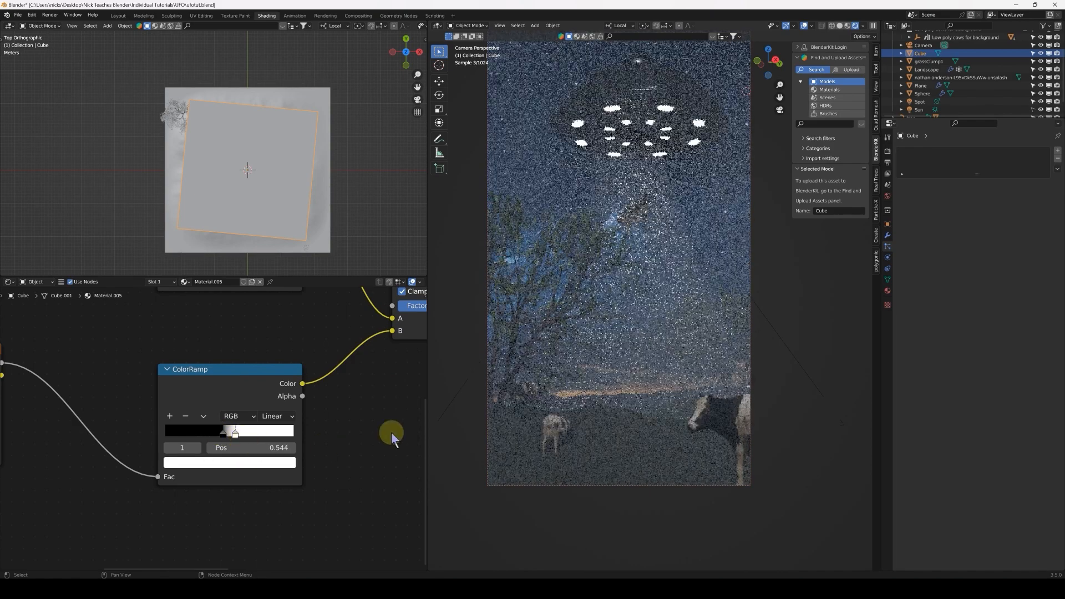
# Set the Noise Texture Scale to 2.110 and the noise ColorRamp's black stop to 0.462.
pyautogui.keyDown('ctrl'); pyautogui.hscroll(-5, 223, 453); pyautogui.keyUp('ctrl')
pyautogui.keyDown('shift'); pyautogui.moveTo(139, 421); pyautogui.dragTo(105, 421); pyautogui.keyUp('shift')
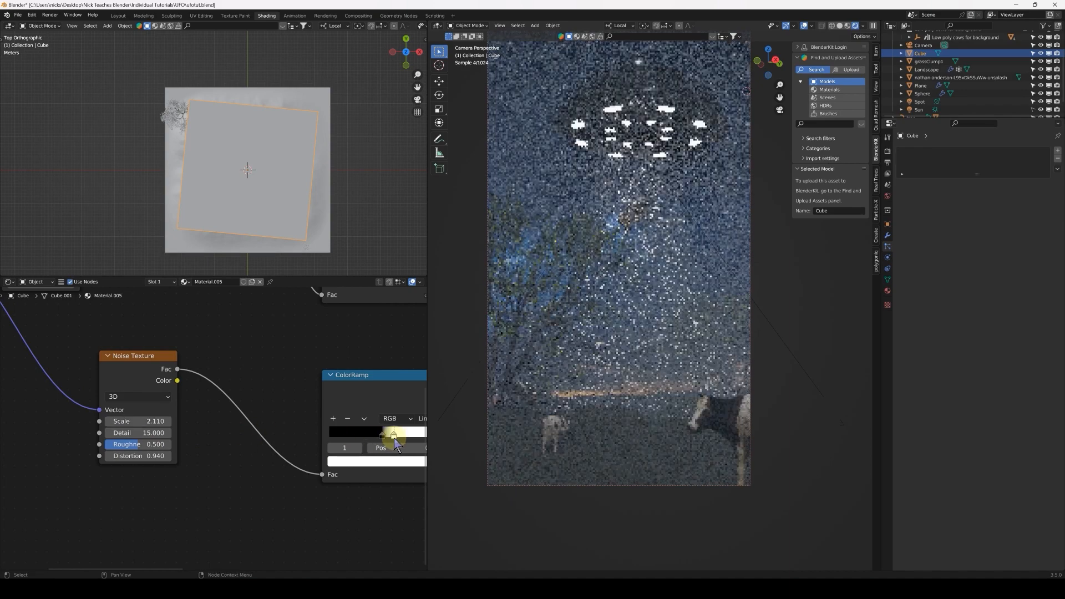
pyautogui.moveTo(400, 433); pyautogui.dragTo(244, 429, button='middle')
pyautogui.moveTo(300, 410)
pyautogui.mouseDown(button='middle')
pyautogui.moveTo(221, 453)
pyautogui.moveTo(168, 521)
pyautogui.moveTo(305, 417)
pyautogui.mouseUp(button='middle')
pyautogui.moveTo(242, 439); pyautogui.dragTo(256, 444)
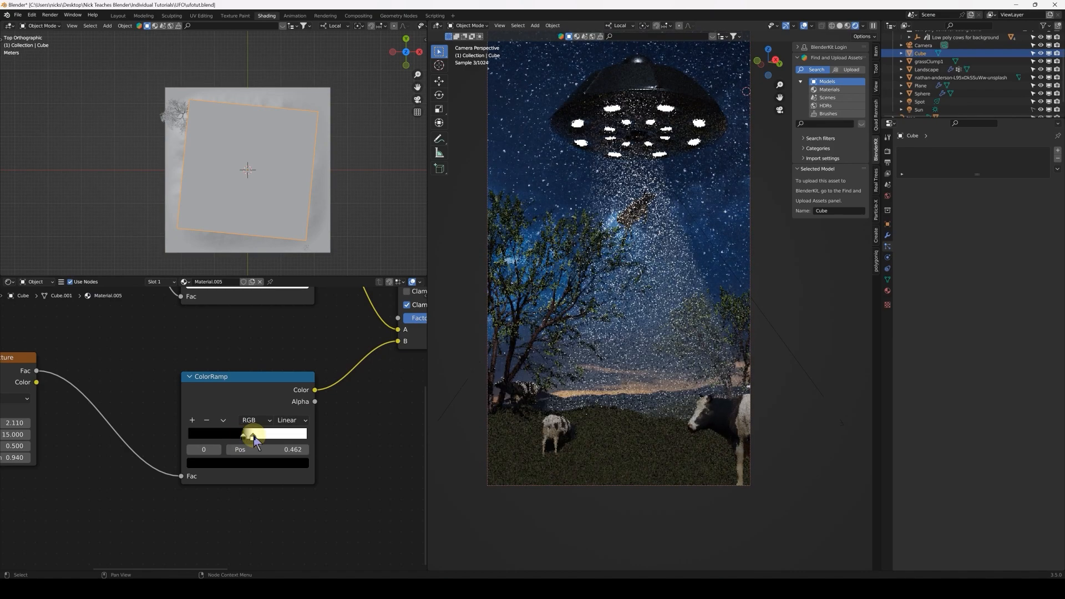
# Preview the noise ColorRamp's output on the cube and raise the Noise Texture Scale to 17.810.
pyautogui.moveTo(604, 348); pyautogui.dragTo(623, 369, button='middle')
pyautogui.keyDown('ctrl'); pyautogui.keyDown('shift'); pyautogui.click(250, 393); pyautogui.keyUp('shift'); pyautogui.keyUp('ctrl')
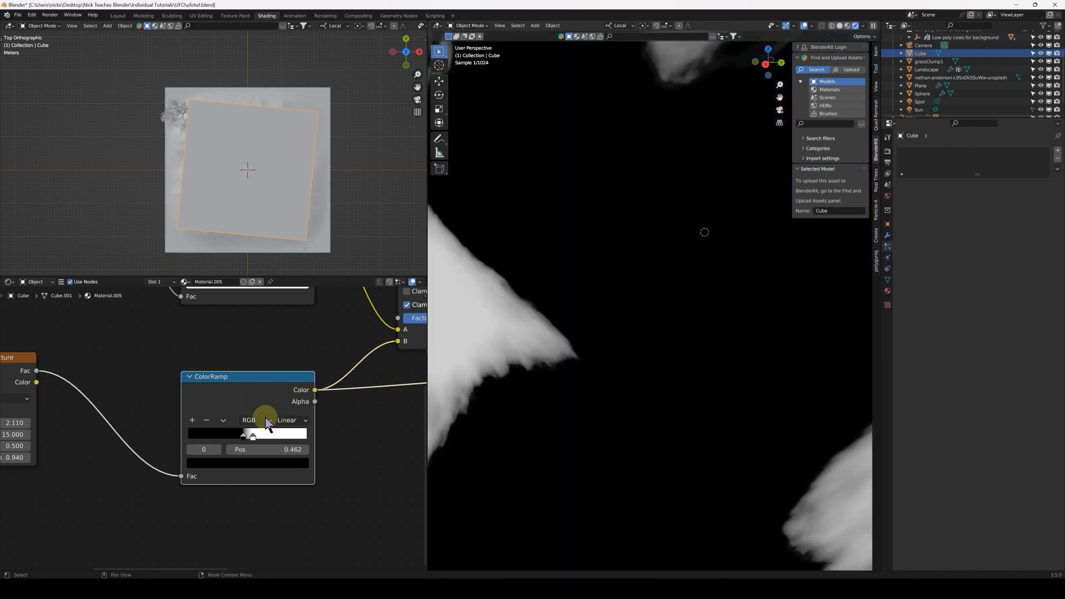
pyautogui.scroll(-5, 646, 406)
pyautogui.moveTo(91, 482); pyautogui.dragTo(253, 493, button='middle')
pyautogui.scroll(4, 211, 480)
pyautogui.moveTo(143, 426); pyautogui.dragTo(166, 426)
# Remove the noise preview from the Material Output's Surface input so only the Volume link remains.
pyautogui.scroll(-3, 250, 422)
pyautogui.moveTo(404, 416); pyautogui.dragTo(119, 435, button='middle')
pyautogui.moveTo(359, 442); pyautogui.dragTo(215, 415, button='middle')
pyautogui.keyDown('ctrl'); pyautogui.moveTo(216, 415); pyautogui.dragTo(236, 470, button='right'); pyautogui.keyUp('ctrl')
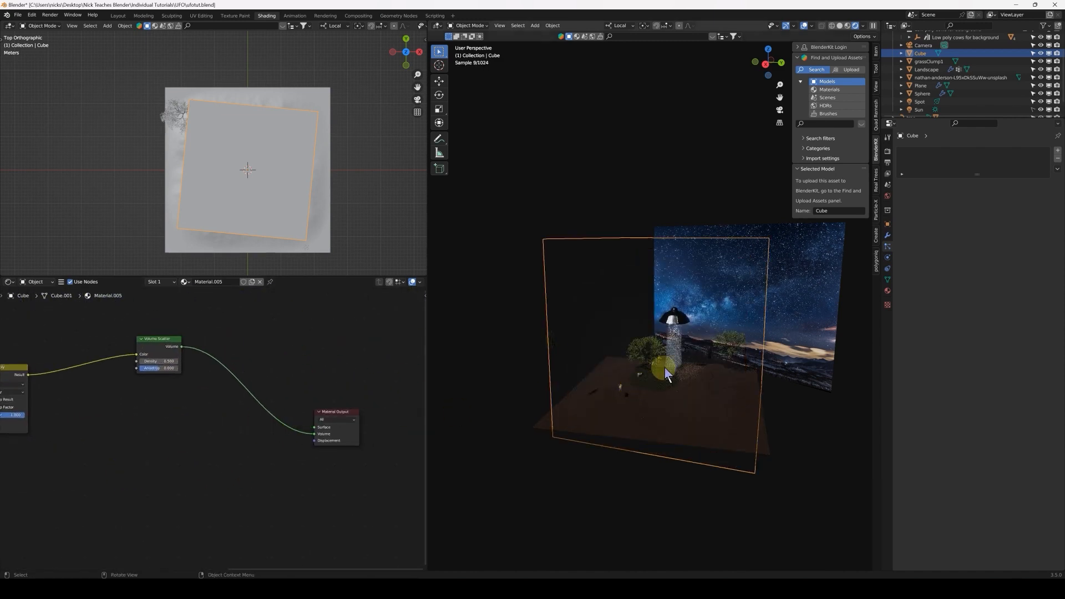
# Return to the camera view, set the noise ColorRamp's black stop to 0.393 and nudge it slightly higher.
pyautogui.scroll(4, 721, 249)
pyautogui.click(779, 109)
pyautogui.press('KP_Decimal')
pyautogui.moveTo(86, 483); pyautogui.dragTo(221, 441, button='middle')
pyautogui.scroll(5, 161, 460)
pyautogui.moveTo(166, 437); pyautogui.dragTo(158, 438)
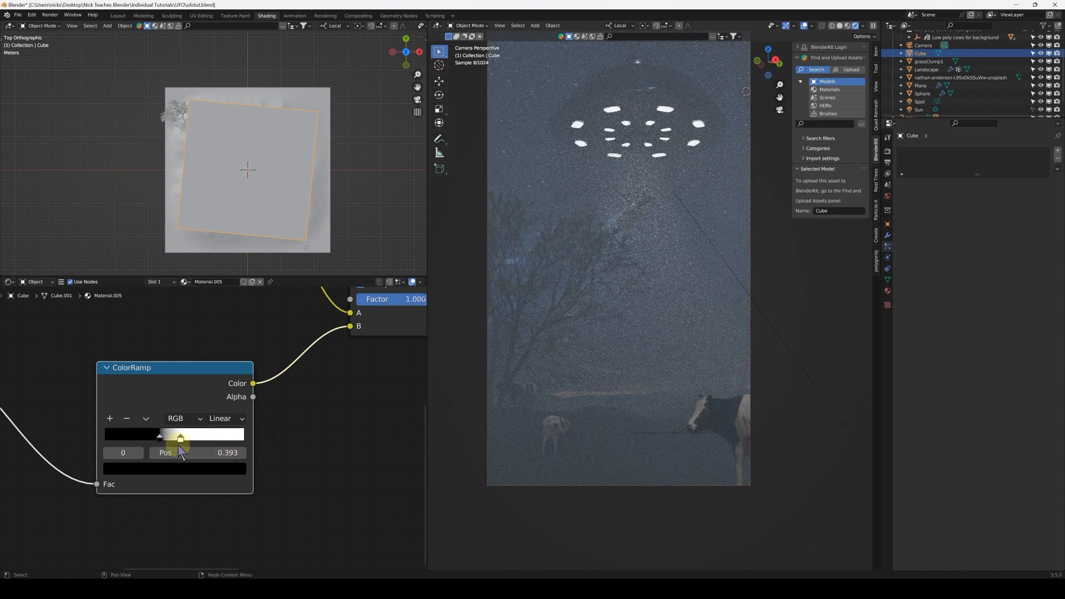
pyautogui.moveTo(159, 436); pyautogui.dragTo(162, 436)
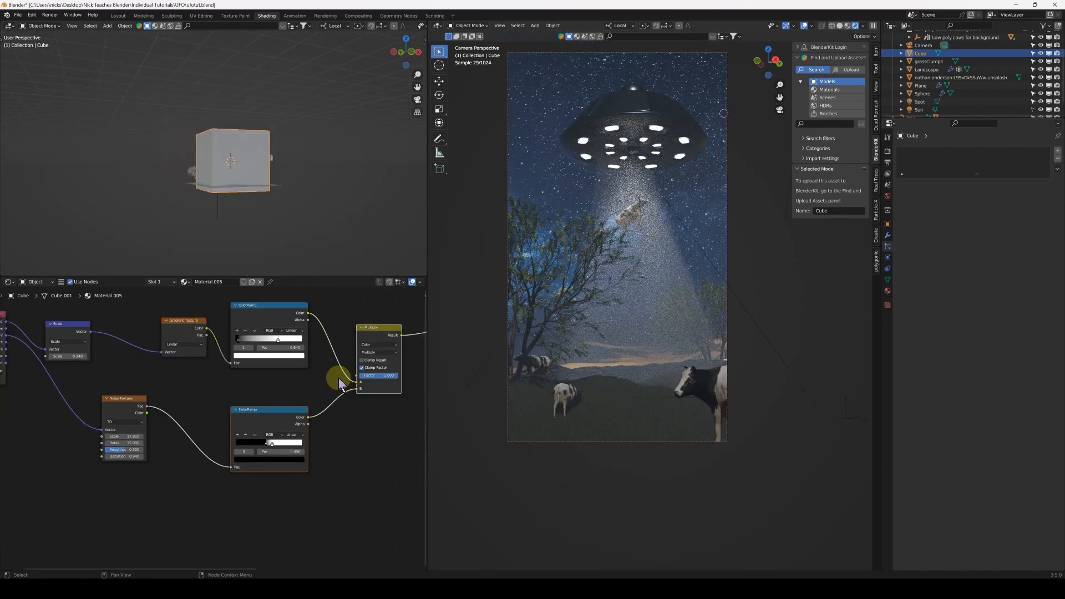
# Link the Generated coordinates to the Noise Texture's Vector input and its Fac output to the noise ColorRamp.
pyautogui.moveTo(204, 362); pyautogui.dragTo(203, 390, button='middle')
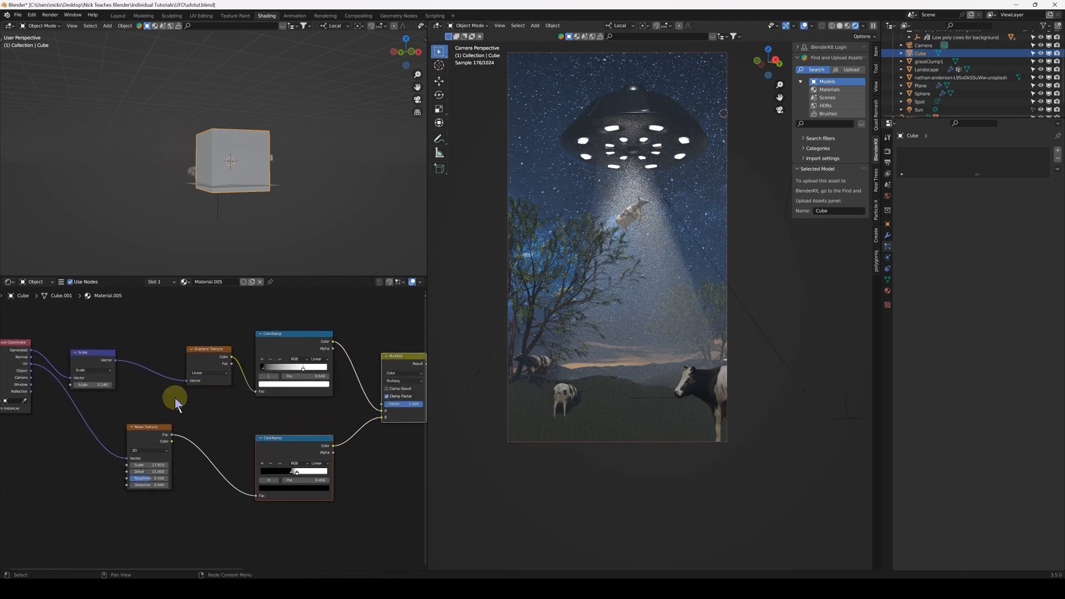
pyautogui.scroll(2, 175, 398)
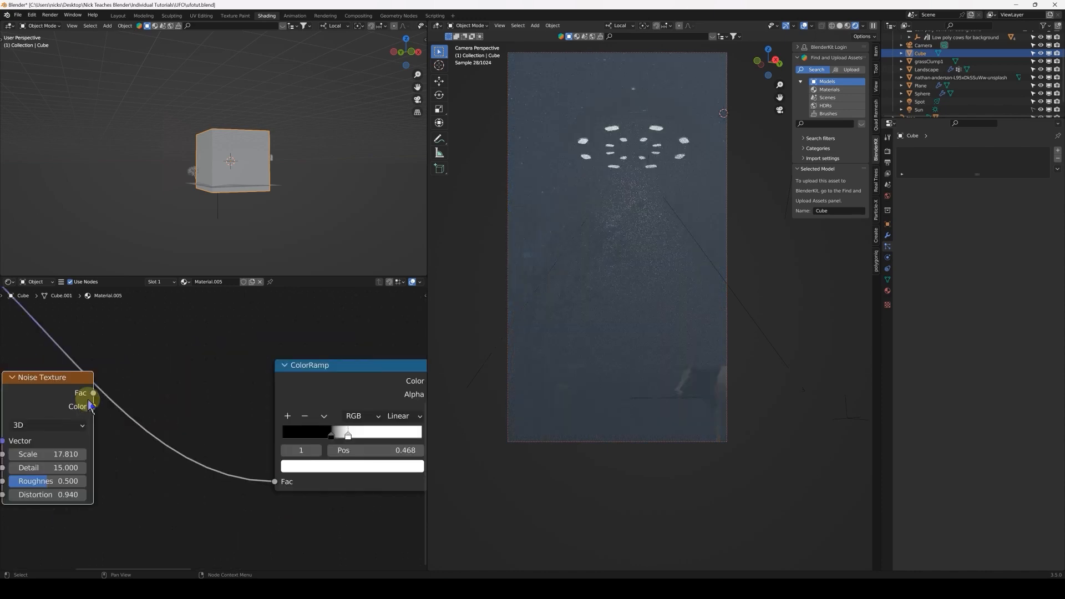
pyautogui.scroll(-5, 122, 411)
pyautogui.moveTo(100, 391); pyautogui.dragTo(175, 413, button='middle')
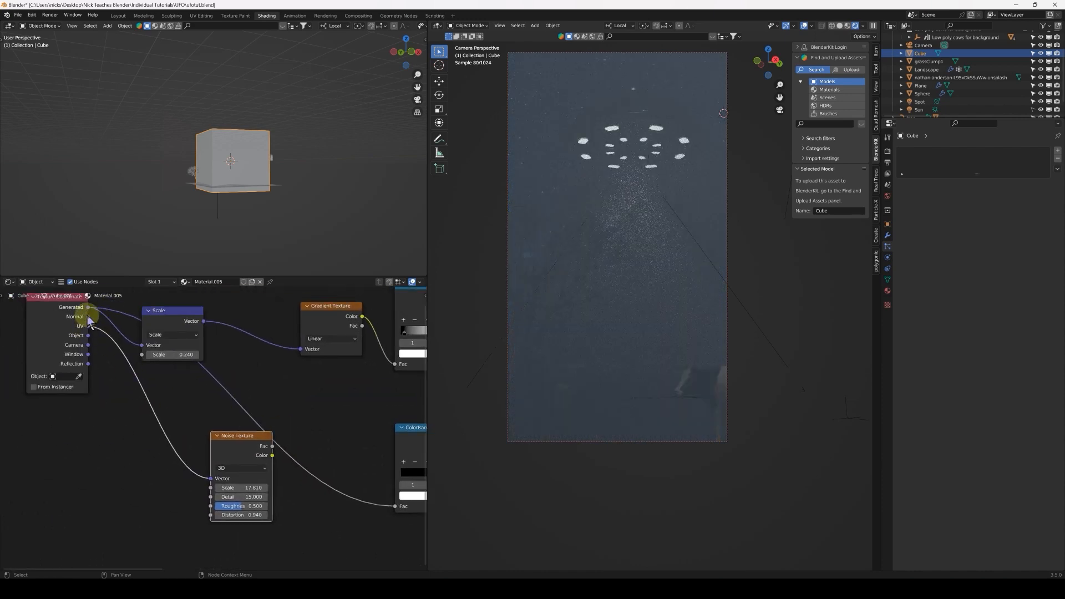
pyautogui.moveTo(88, 307); pyautogui.dragTo(211, 478)
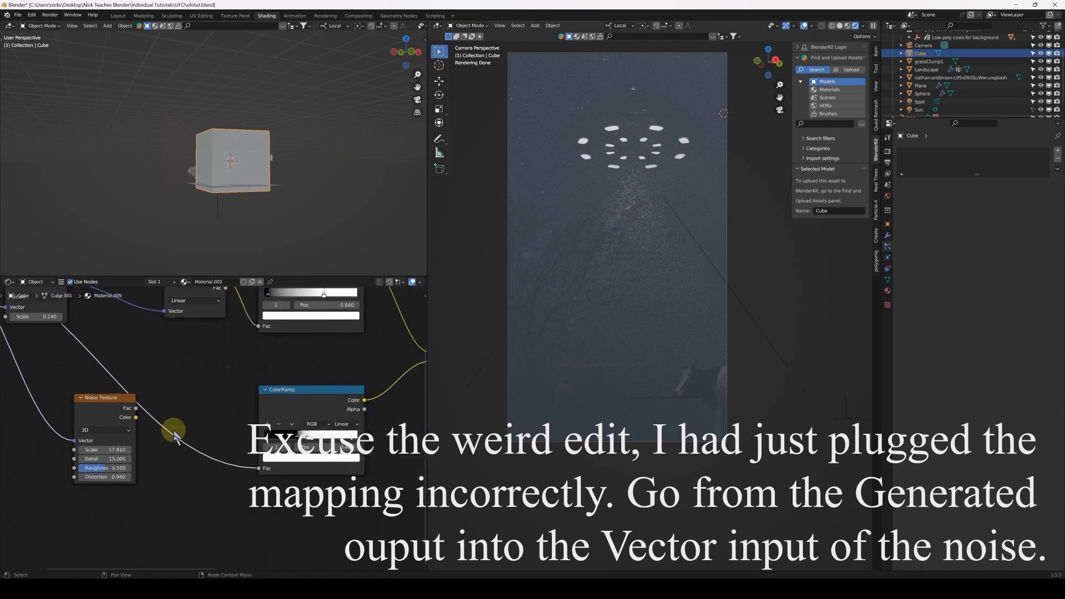
pyautogui.moveTo(136, 409); pyautogui.dragTo(259, 468)
# Set the noise ColorRamp's black stop to 0.520 and lower the fog cube by about 14 m.
pyautogui.scroll(3, 239, 444)
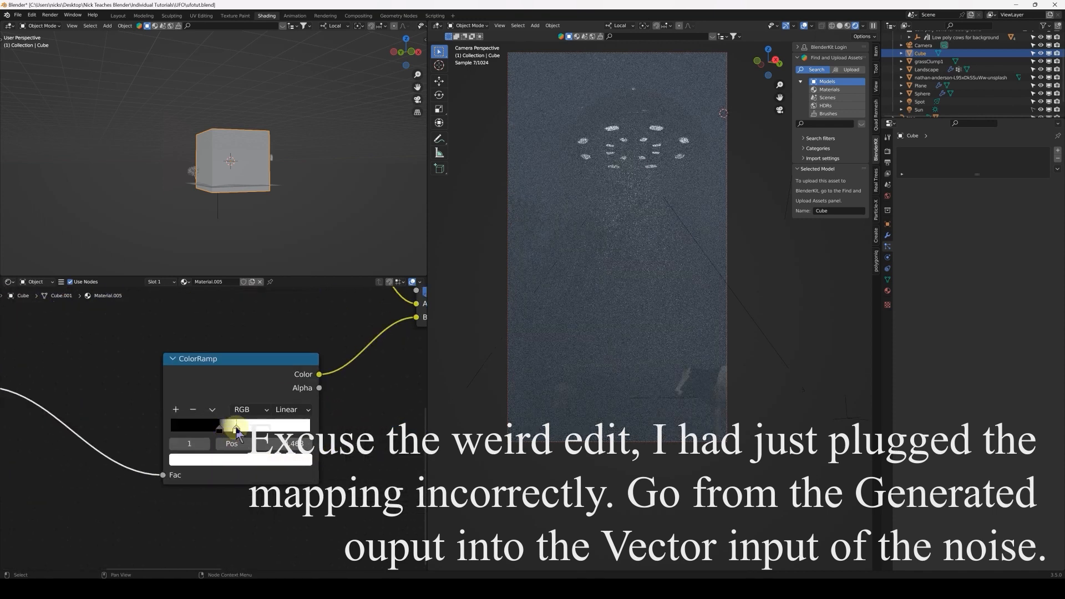
pyautogui.moveTo(219, 429); pyautogui.dragTo(246, 428)
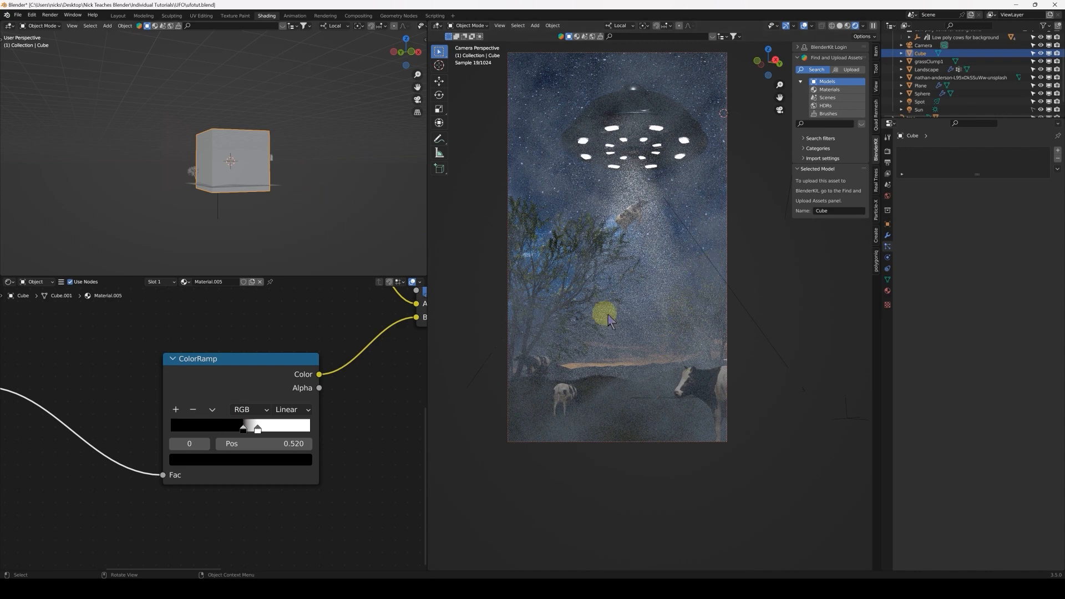
pyautogui.press('g')
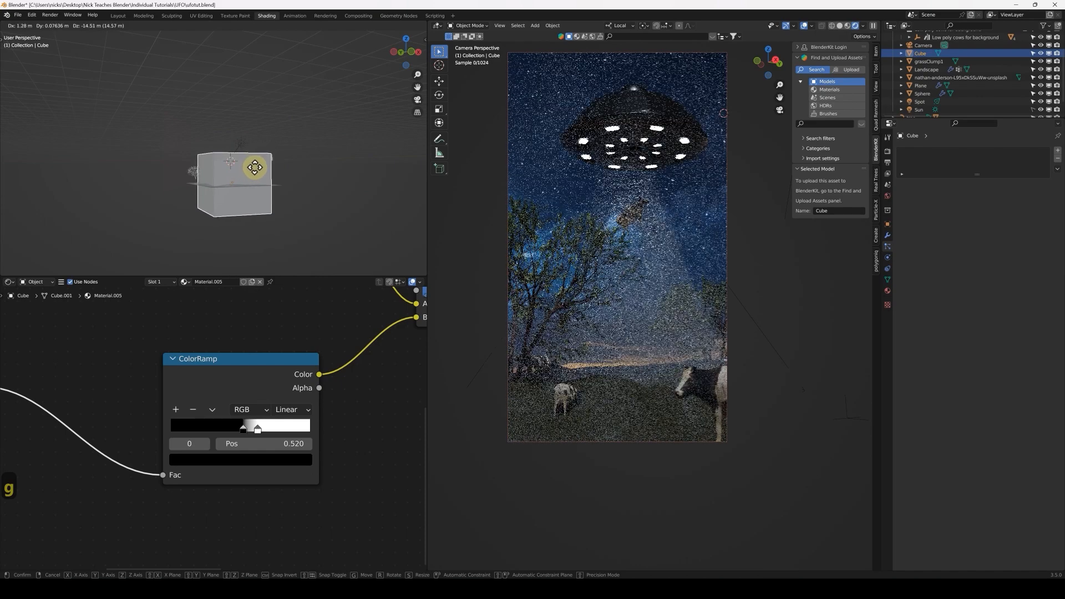
pyautogui.click(255, 167)
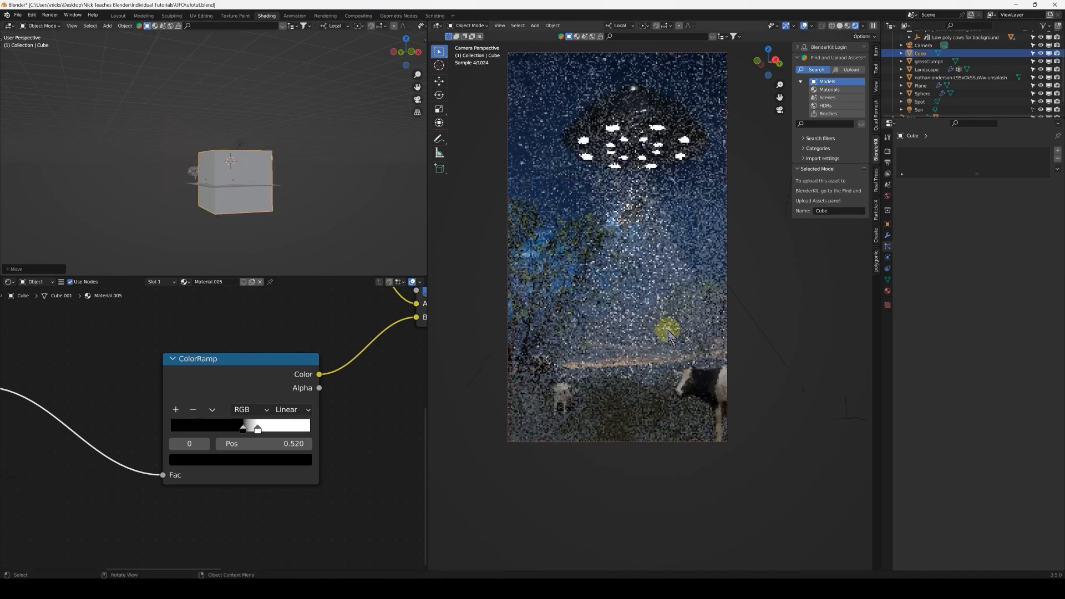
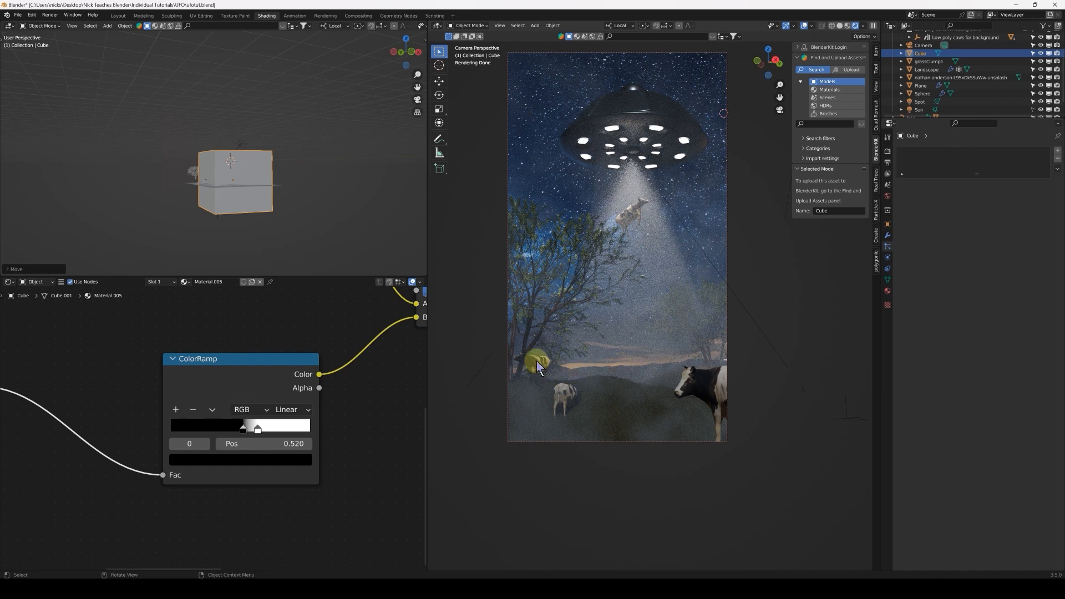
# Set the fog cube's viewport display to Bounds and make the cube unselectable in the viewport.
pyautogui.click(535, 366)
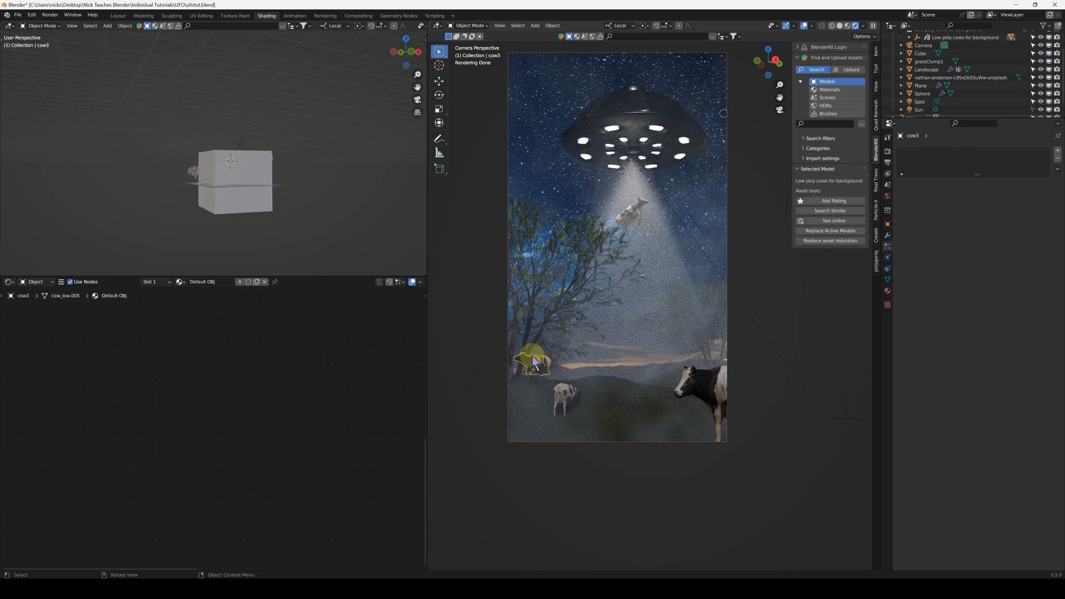
pyautogui.scroll(3, 227, 203)
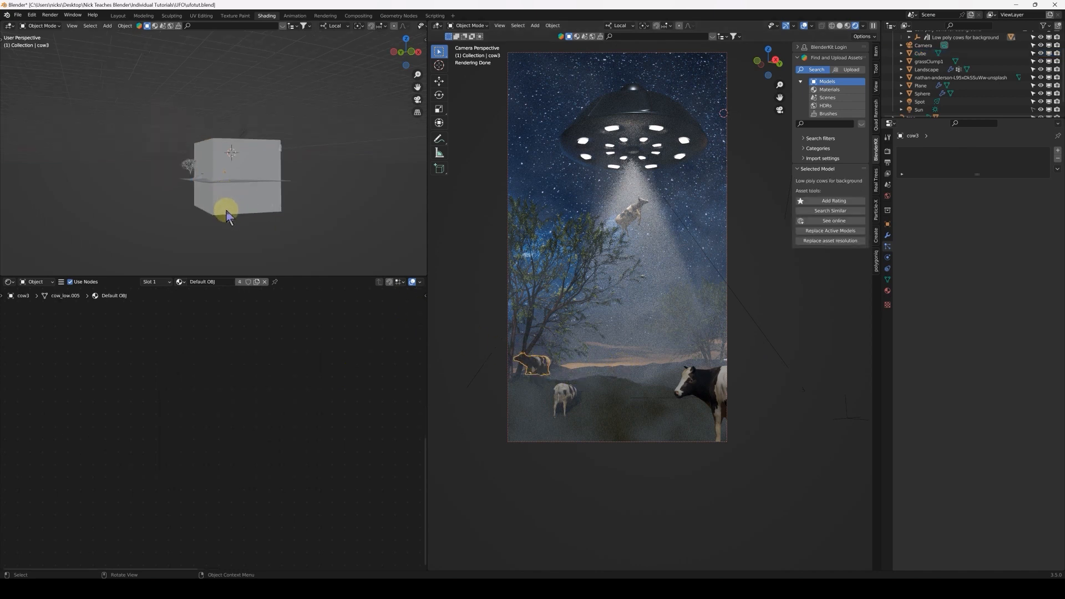
pyautogui.click(272, 138)
pyautogui.scroll(2, 260, 146)
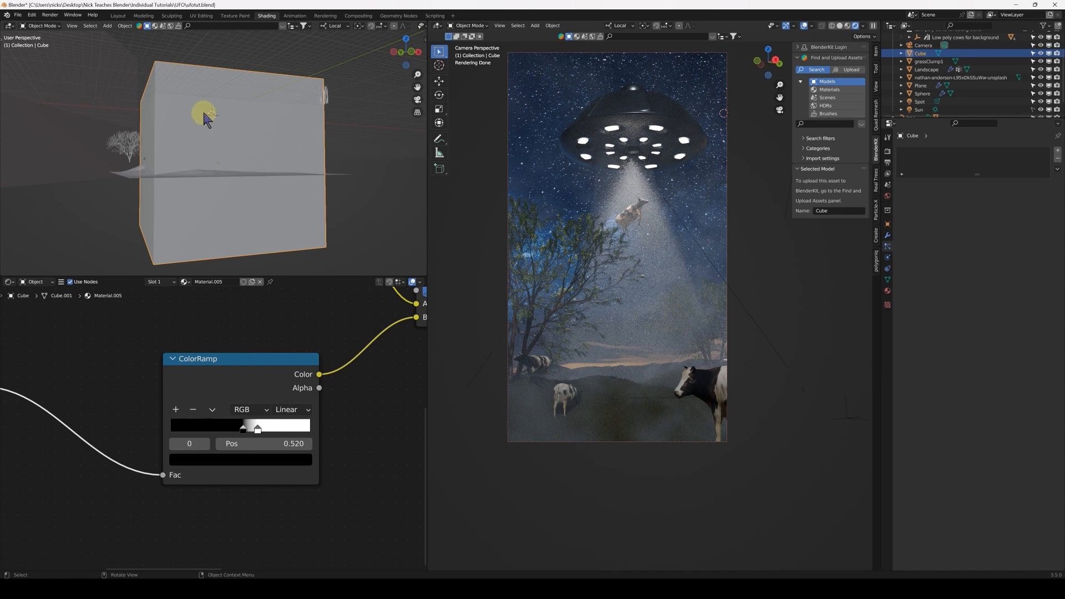
pyautogui.click(887, 224)
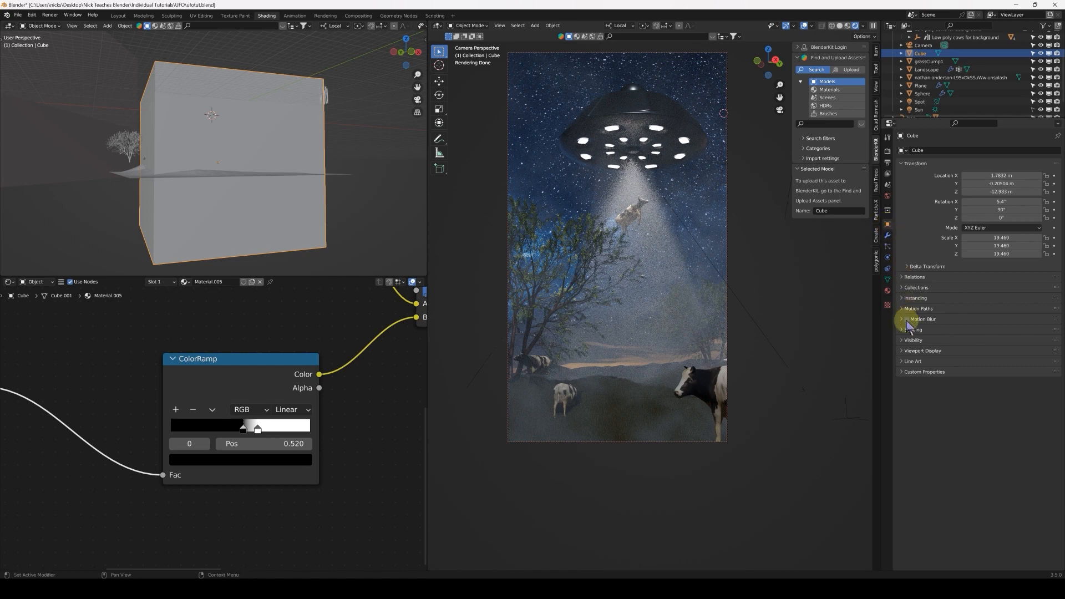
pyautogui.click(904, 351)
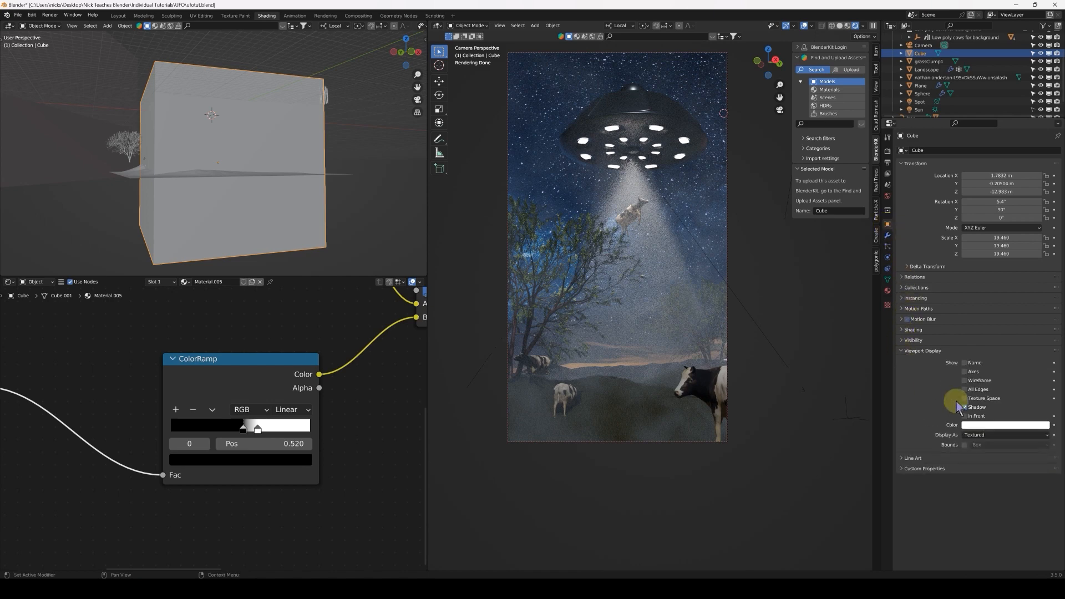
pyautogui.click(980, 435)
pyautogui.click(993, 438)
pyautogui.moveTo(241, 153); pyautogui.dragTo(217, 179, button='middle')
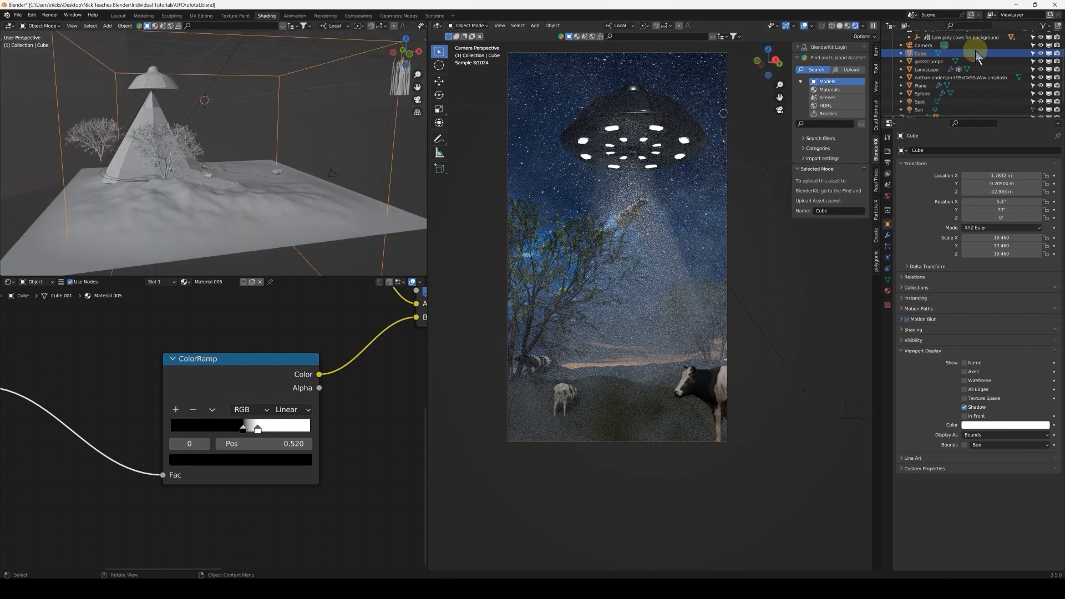
pyautogui.click(1033, 53)
pyautogui.moveTo(251, 193); pyautogui.dragTo(229, 196, button='middle')
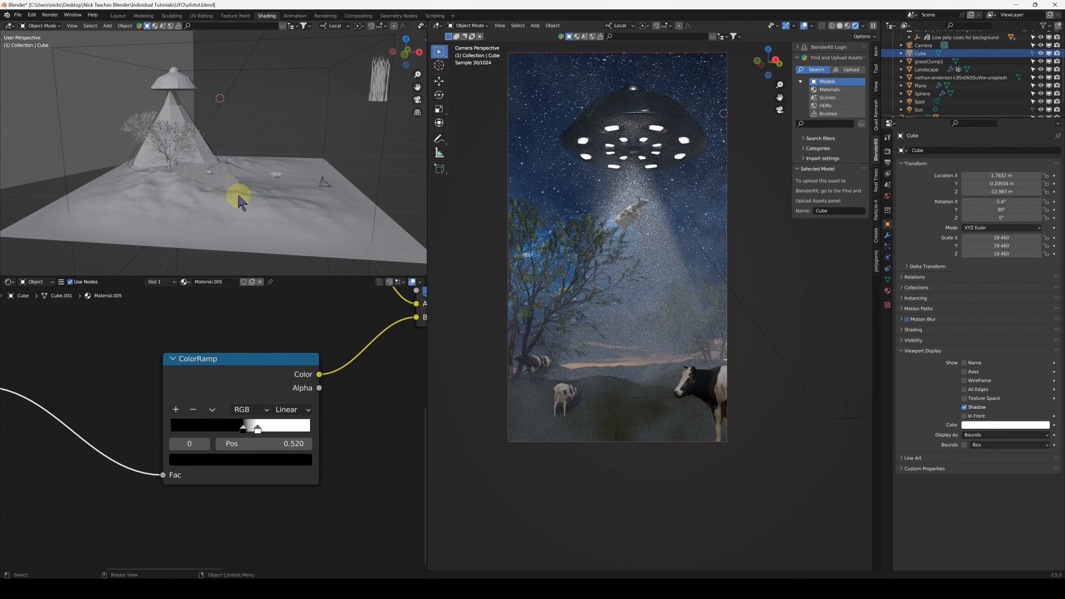
# Select the foreground tree with its leaves and move it partly out of the camera frame, away from the light beam.
pyautogui.moveTo(237, 193); pyautogui.dragTo(132, 109, button='middle')
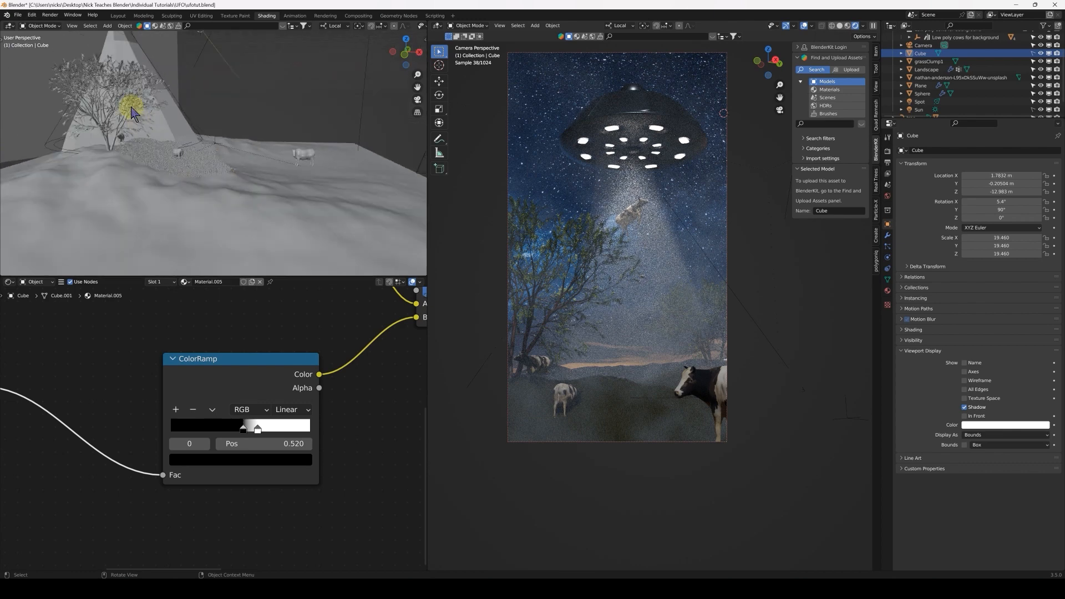
pyautogui.click(132, 109)
pyautogui.keyDown('shift'); pyautogui.moveTo(175, 127); pyautogui.dragTo(185, 157, button='middle'); pyautogui.keyUp('shift')
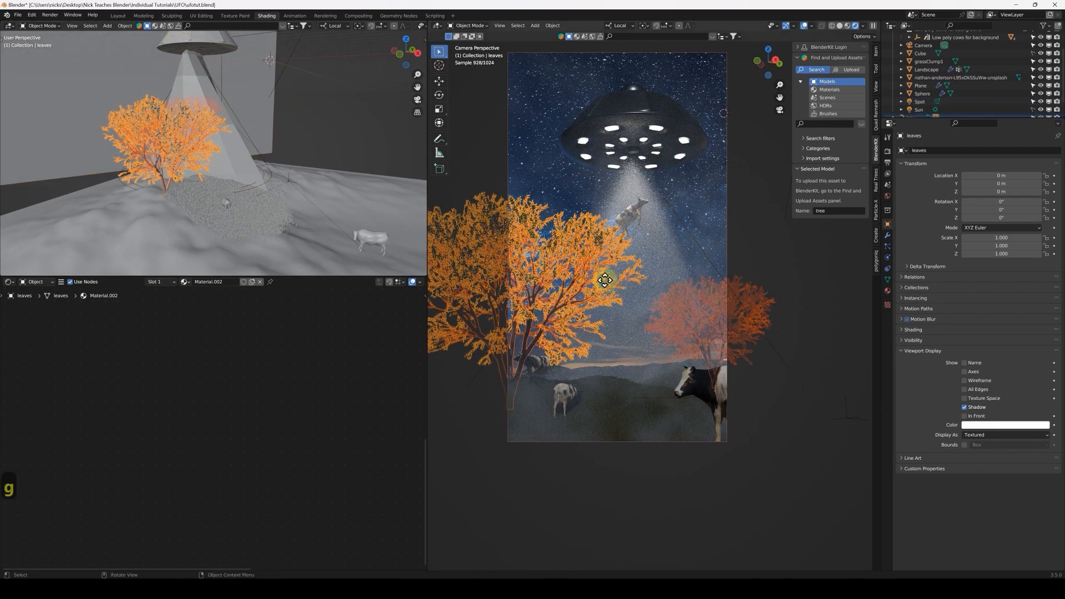
pyautogui.rightClick(548, 267)
pyautogui.moveTo(268, 161)
pyautogui.mouseDown(button='middle')
pyautogui.moveTo(244, 177)
pyautogui.moveTo(276, 151)
pyautogui.mouseUp(button='middle')
pyautogui.press('g')
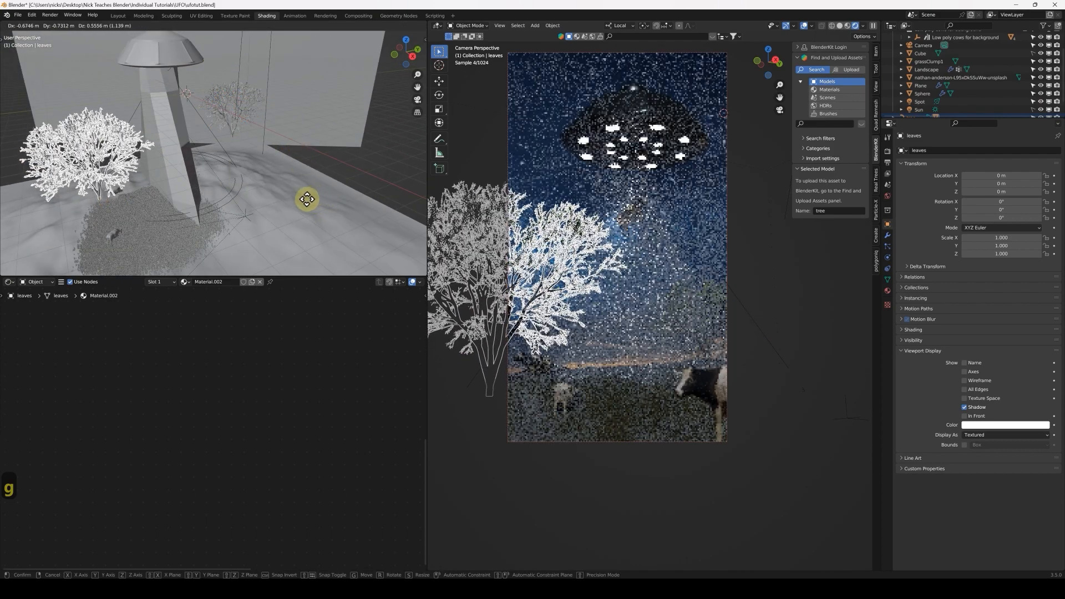
pyautogui.click(302, 200)
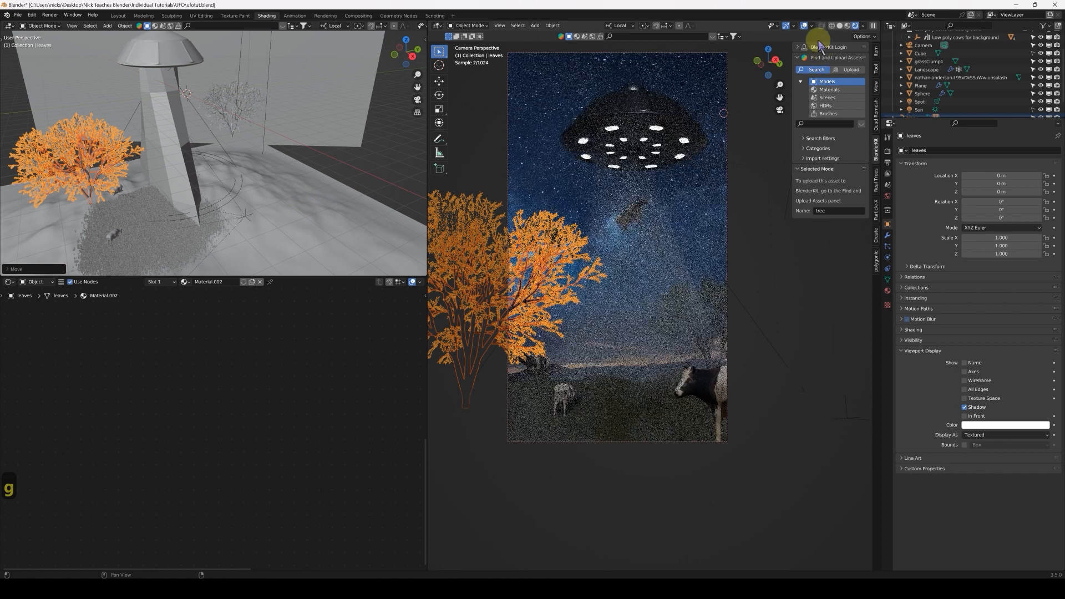
# Switch the render engine to Eevee and hide the overlays in the camera viewport.
pyautogui.click(888, 150)
pyautogui.click(994, 151)
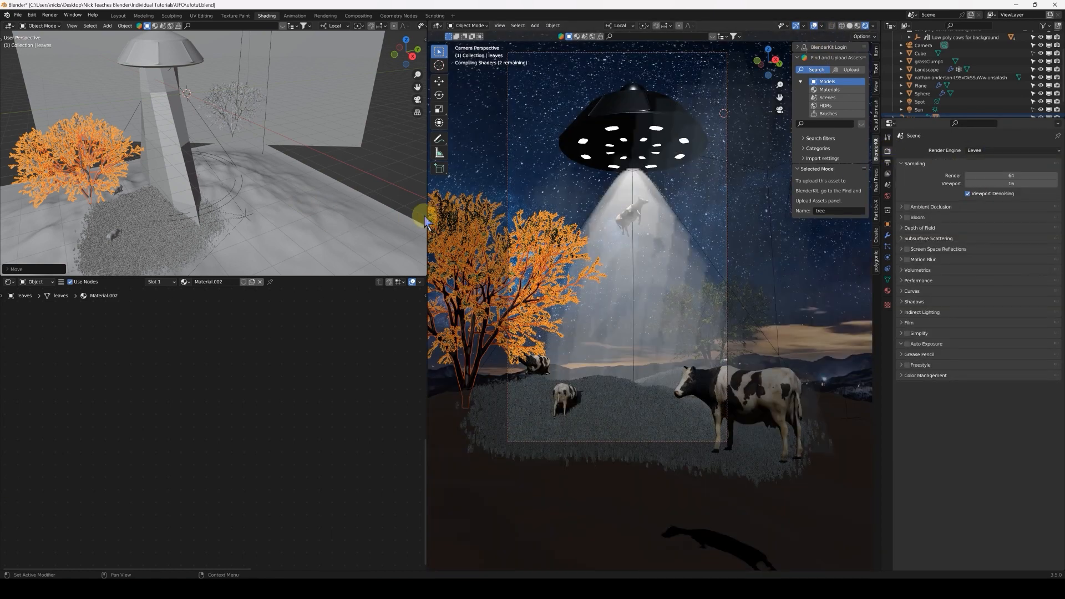
pyautogui.click(814, 27)
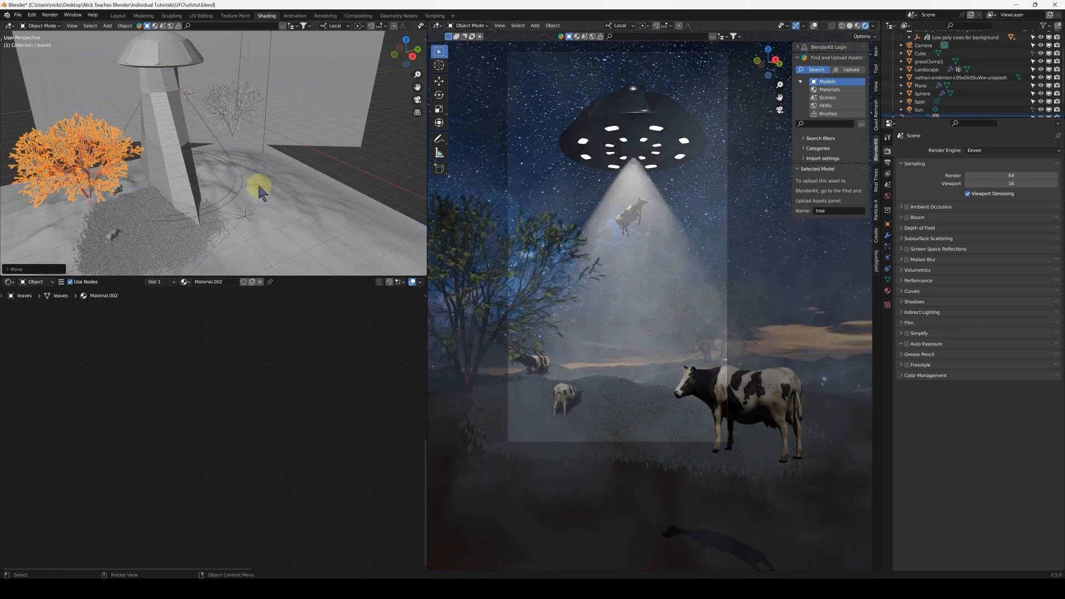
# Reposition the foreground tree from the top view, ending with a move of about -3.1 m in X and 2.3 m in Y.
pyautogui.press('g')
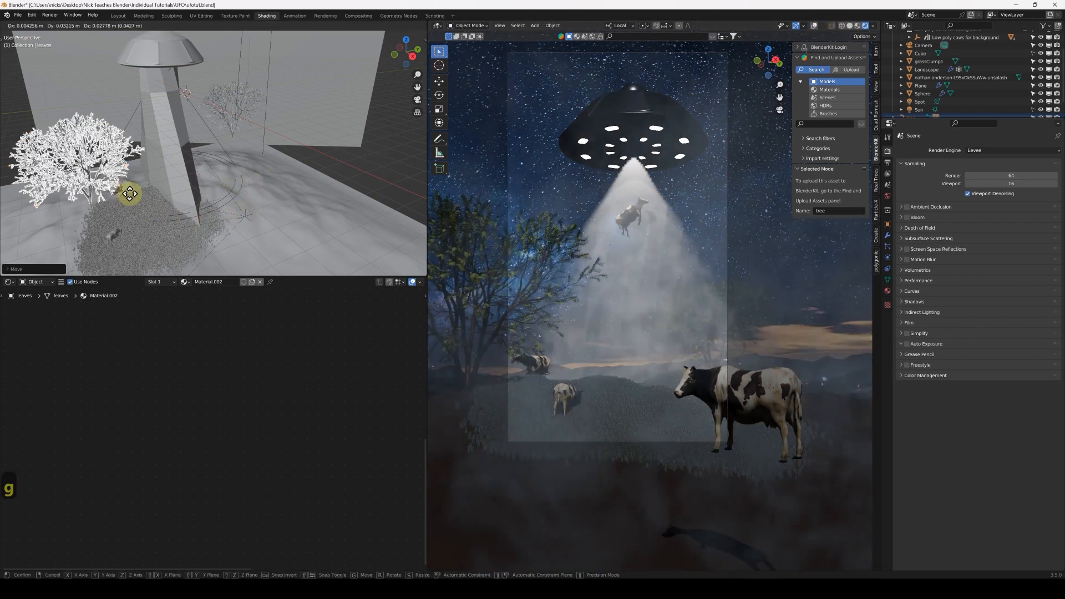
pyautogui.click(145, 187)
pyautogui.press('7')
pyautogui.press('g')
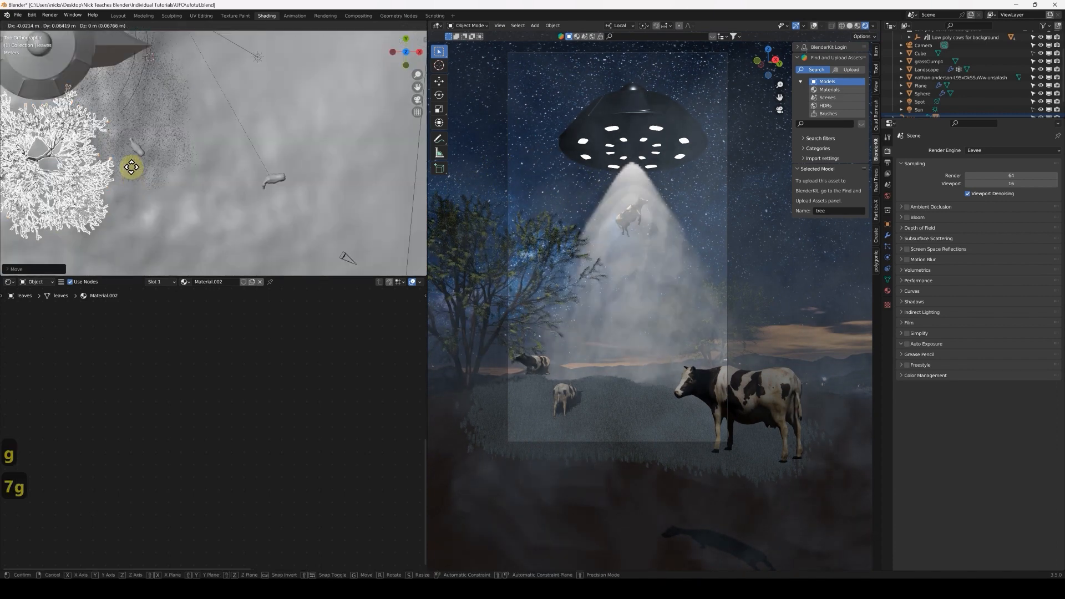
pyautogui.click(130, 170)
pyautogui.scroll(-2, 131, 171)
pyautogui.keyDown('shift'); pyautogui.moveTo(129, 173); pyautogui.dragTo(222, 188, button='middle'); pyautogui.keyUp('shift')
pyautogui.press('g')
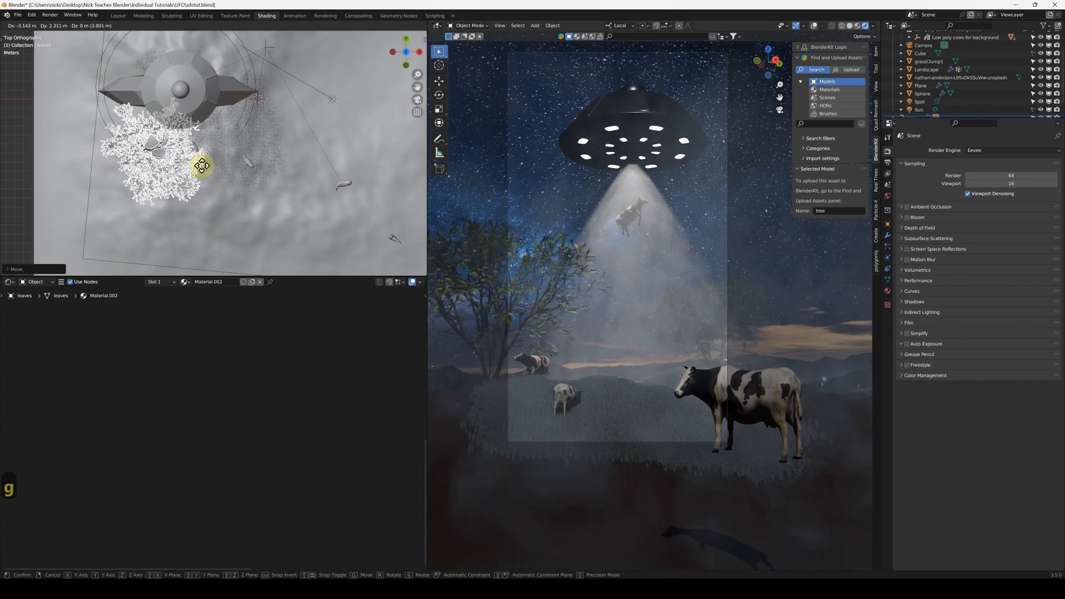
pyautogui.click(203, 167)
# Show the overlays again, rotate the grazing cow in the middle by -20.6° to match the slope, and reposition it on the ground.
pyautogui.scroll(5, 509, 428)
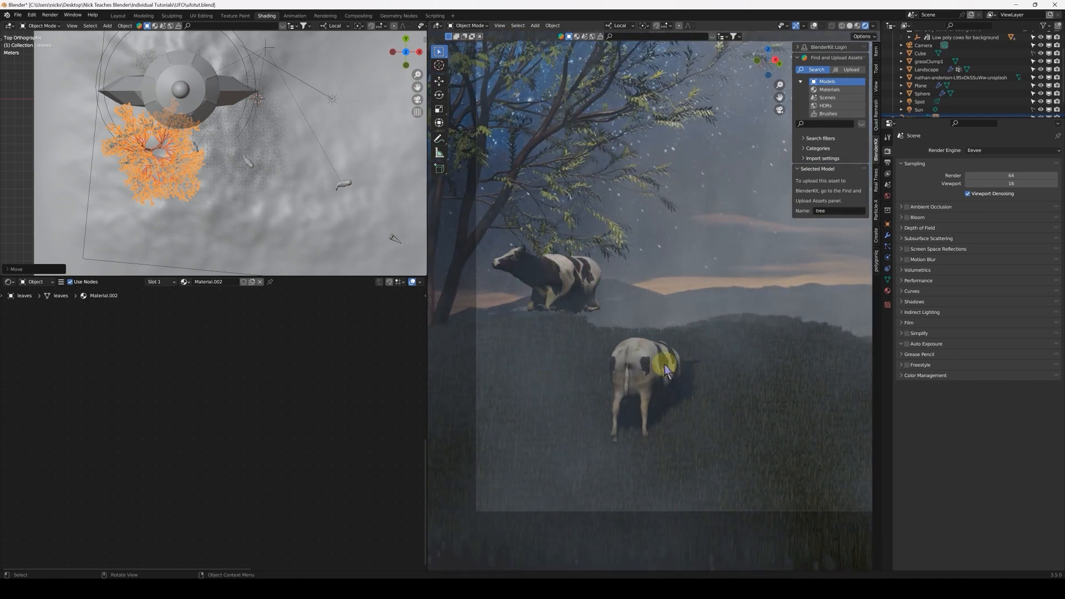
pyautogui.click(666, 375)
pyautogui.click(814, 25)
pyautogui.moveTo(613, 355); pyautogui.dragTo(577, 427, button='middle')
pyautogui.press('r')
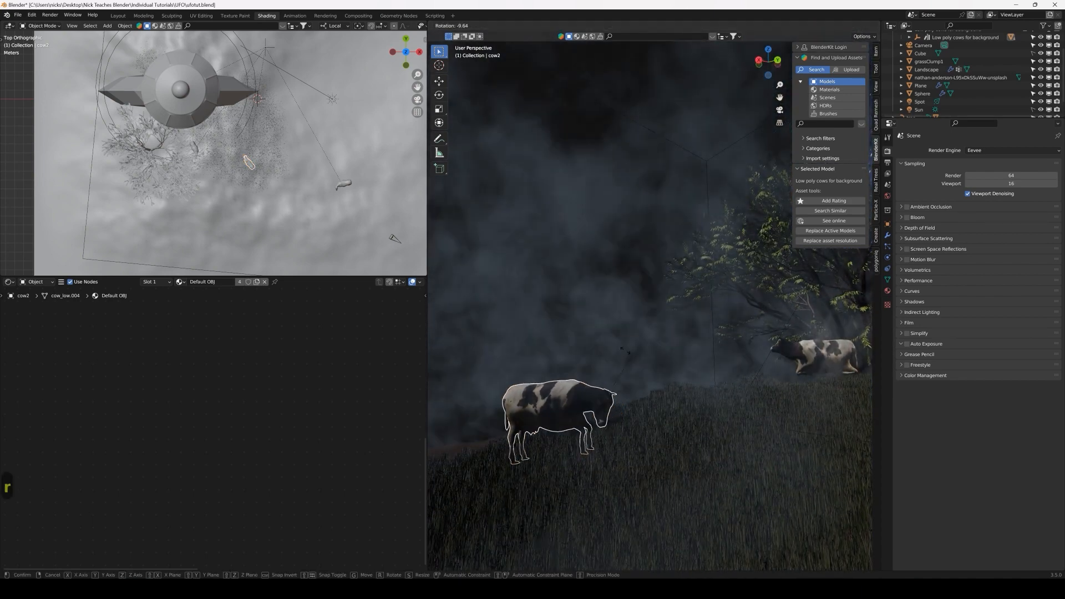
pyautogui.click(590, 381)
pyautogui.press('g')
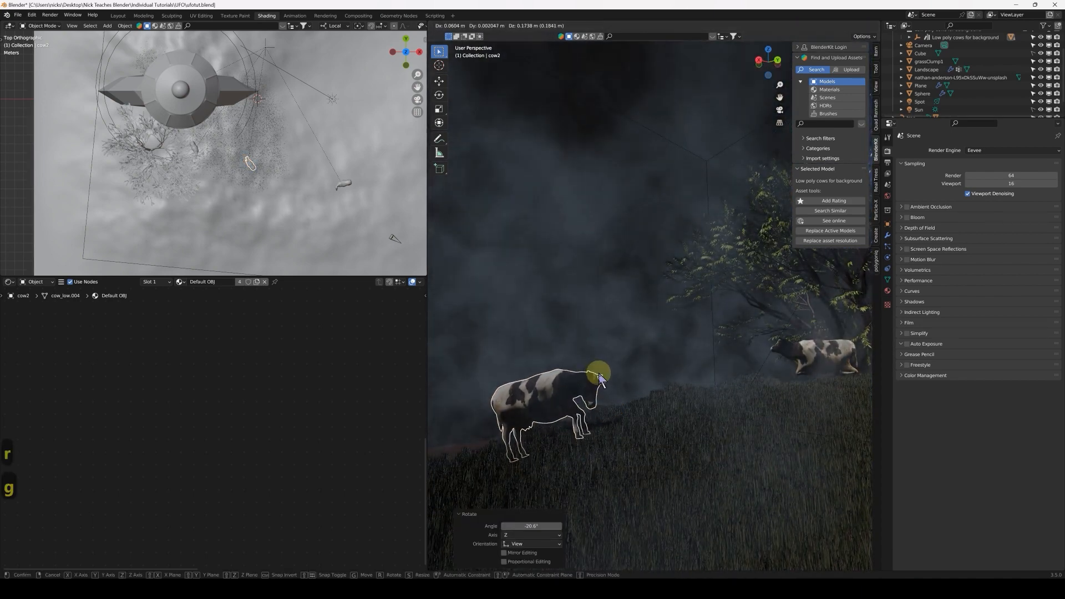
pyautogui.click(595, 376)
# Lower the cow beneath the foreground tree by about 0.29 m so it sits on the ground.
pyautogui.moveTo(760, 409); pyautogui.dragTo(638, 385, button='middle')
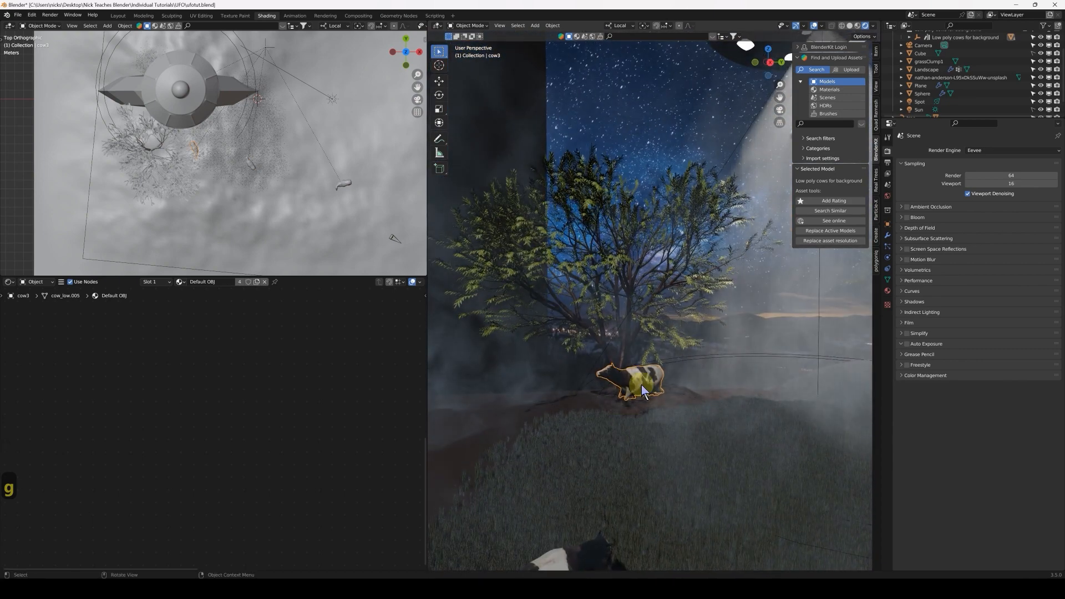
pyautogui.click(639, 387)
pyautogui.press('g')
pyautogui.click(641, 389)
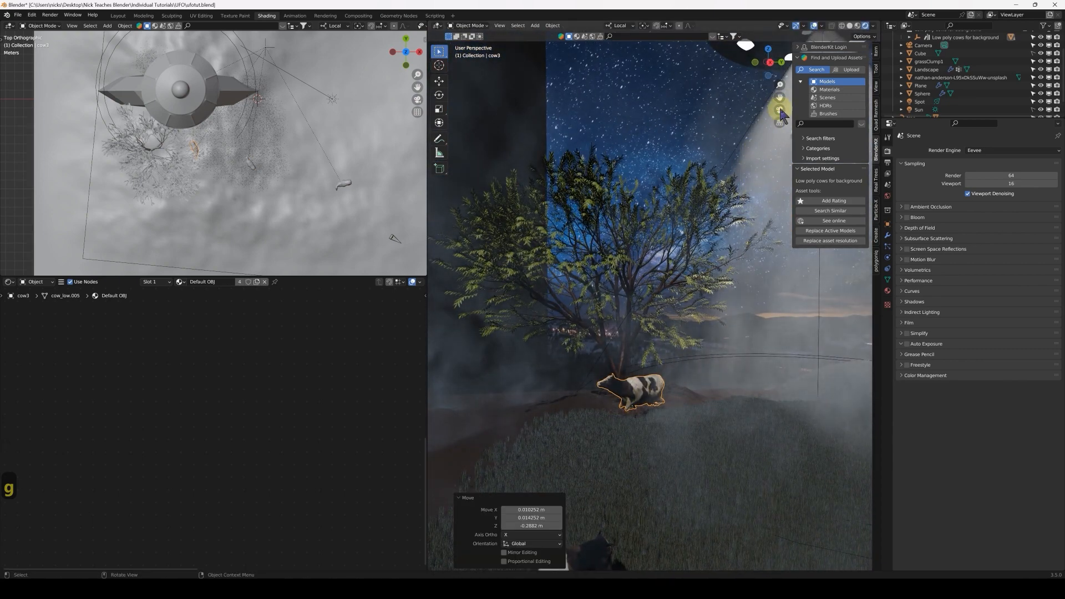
# Return to the camera view and move the large foreground cow about 0.47 m down and 0.20 m along negative X.
pyautogui.press('KP_0')
pyautogui.scroll(-5, 613, 324)
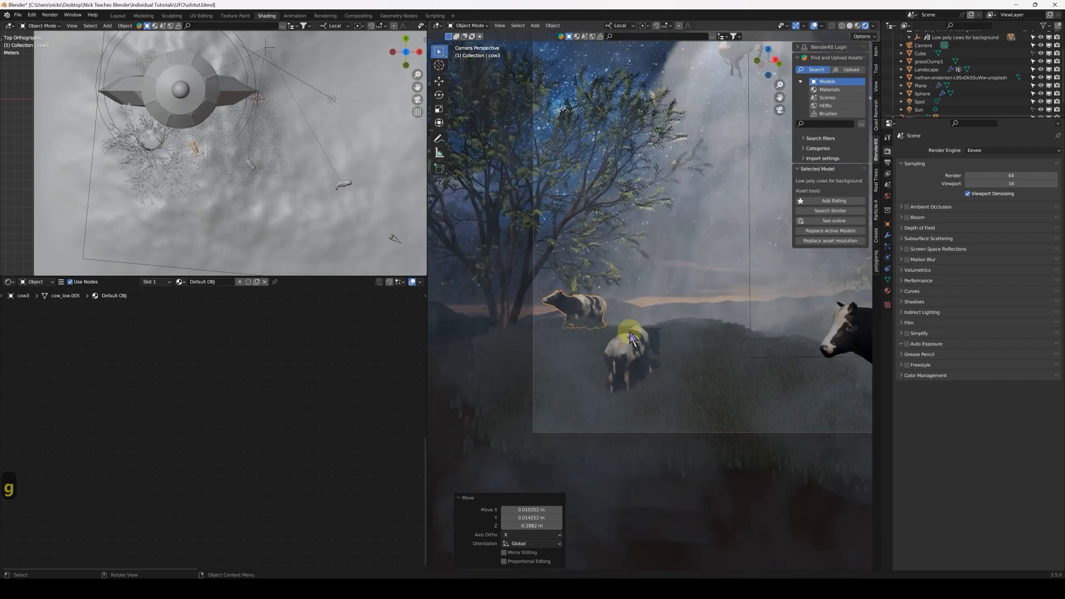
pyautogui.click(779, 374)
pyautogui.press('g')
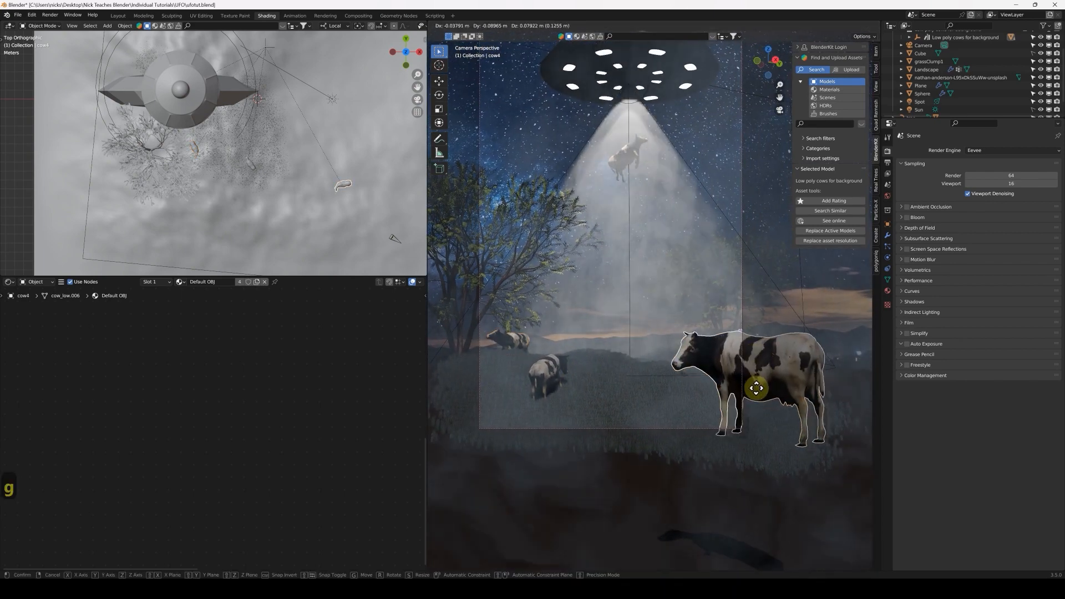
pyautogui.click(760, 410)
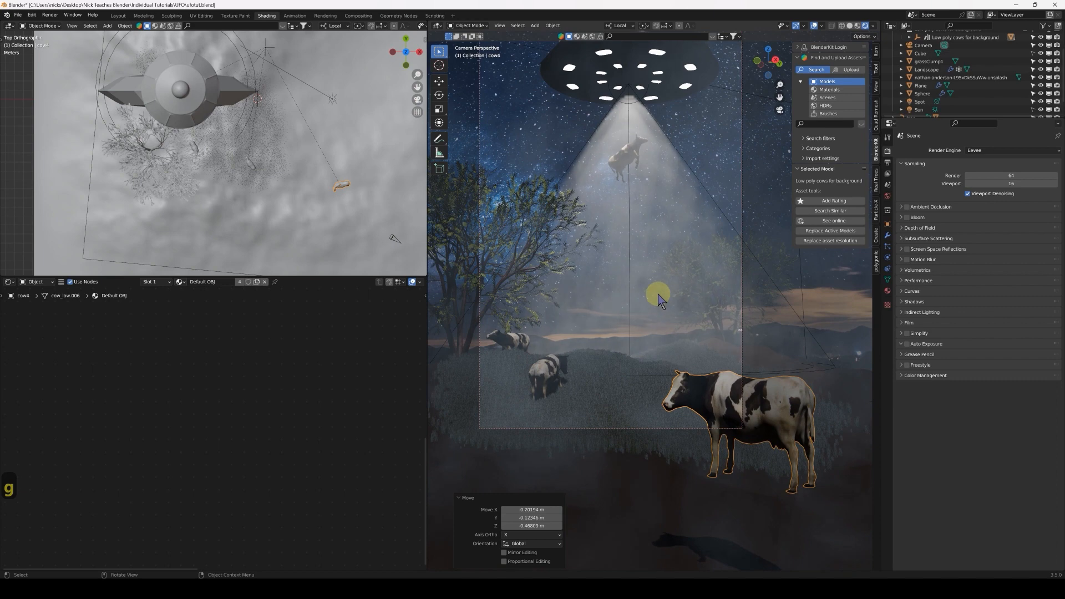
# Make a linked duplicate of the distant tree and place it near the camera, about 33 m in X and -28 m in Y away.
pyautogui.scroll(-2, 649, 309)
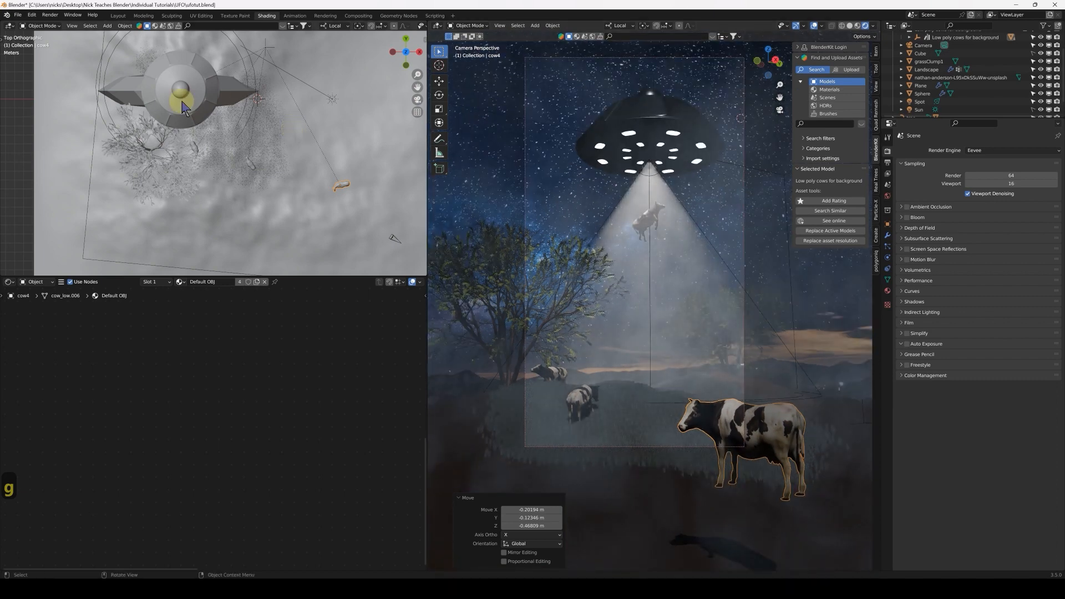
pyautogui.scroll(-2, 222, 103)
pyautogui.keyDown('shift'); pyautogui.moveTo(249, 105); pyautogui.dragTo(281, 262, button='middle'); pyautogui.keyUp('shift')
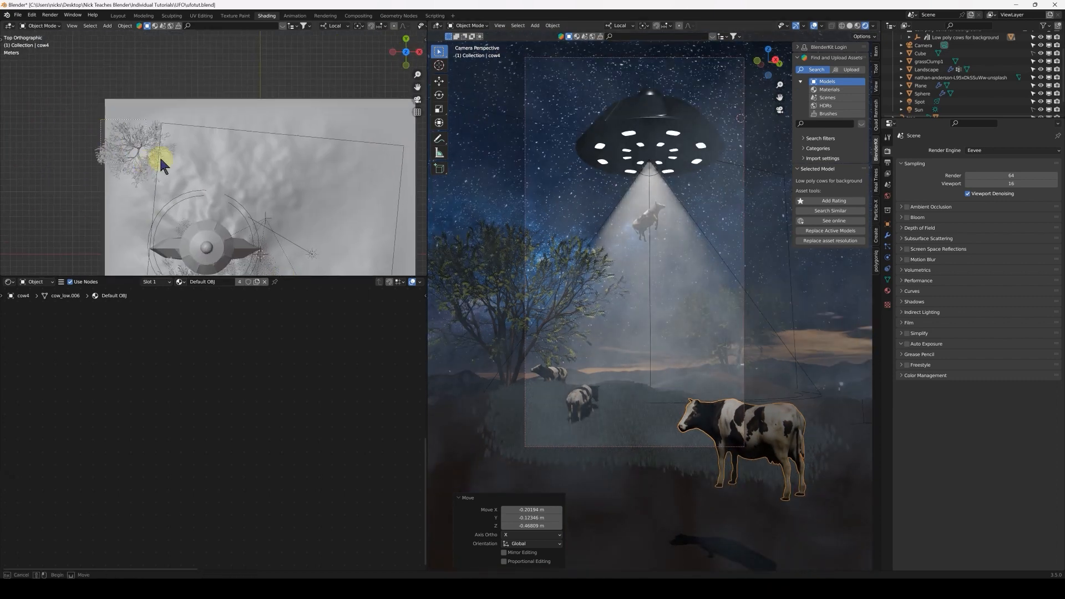
pyautogui.click(161, 157)
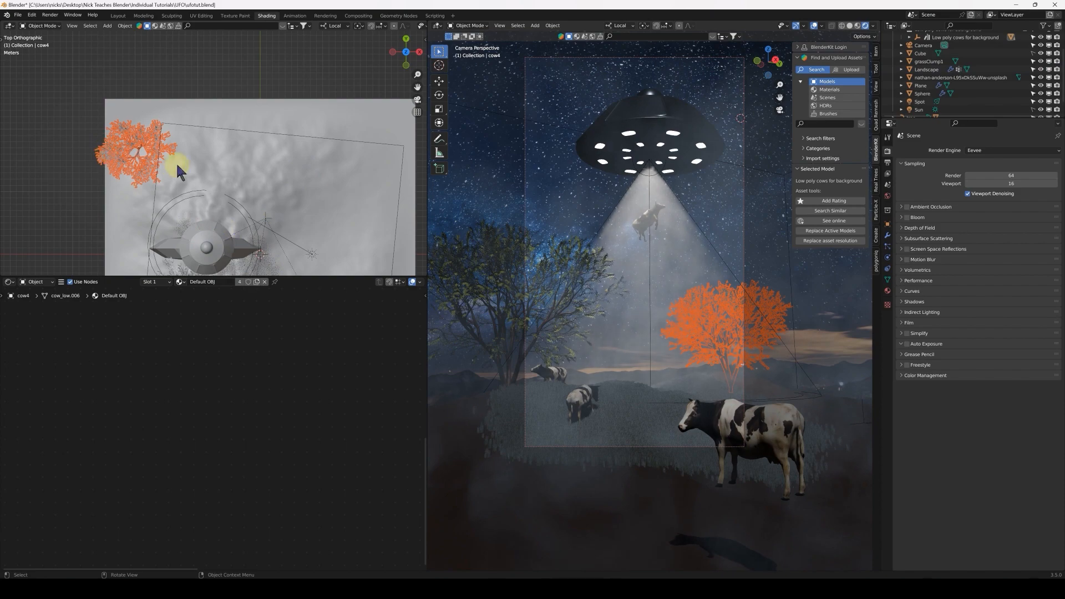
pyautogui.scroll(-4, 222, 155)
pyautogui.hotkey('alt', 'd')
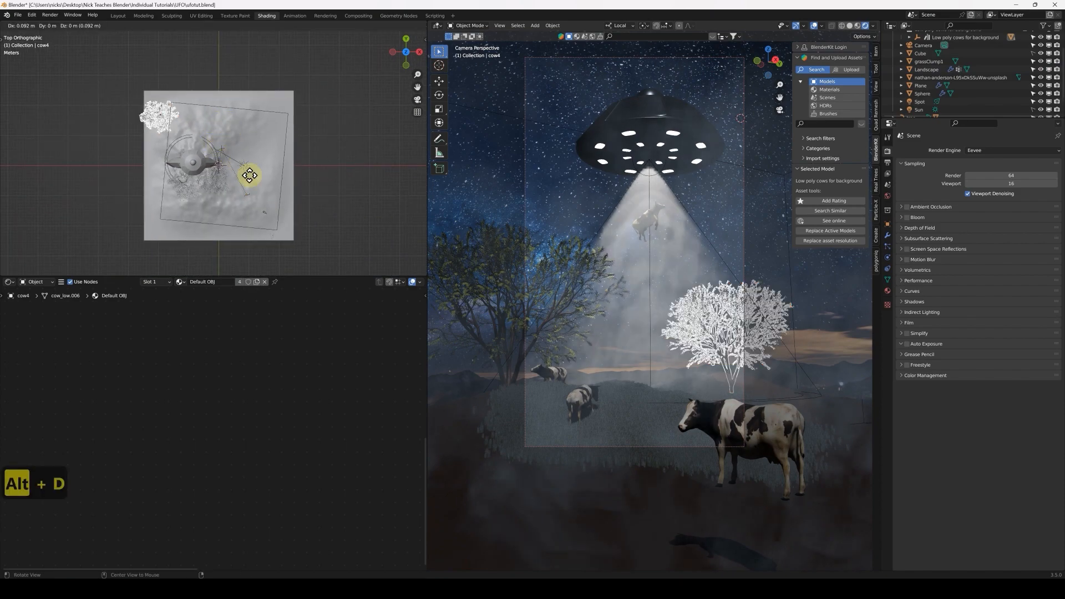
pyautogui.moveTo(327, 231)
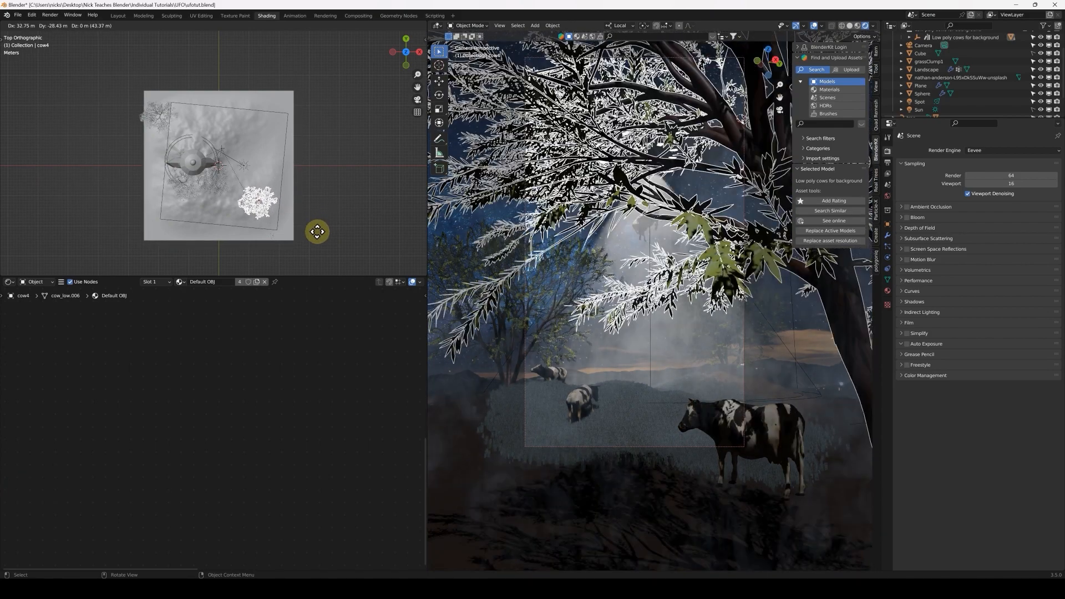
pyautogui.click(317, 232)
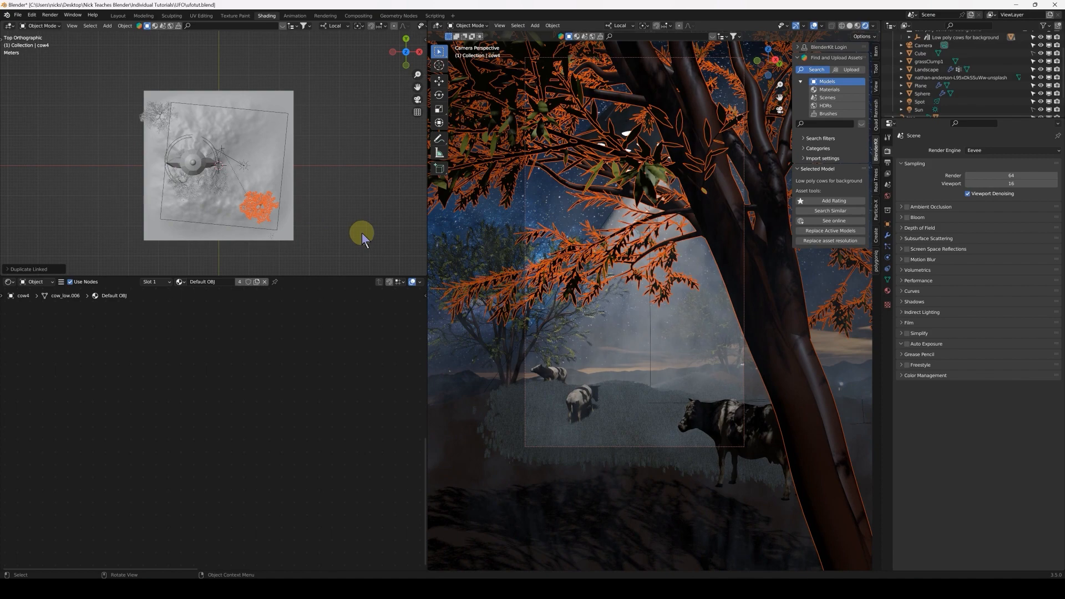
# Raise the duplicated tree about 1.4 m and rotate it from the top view so its trunk and branches frame the UFO.
pyautogui.scroll(-1, 362, 239)
pyautogui.click(767, 336)
pyautogui.press('g')
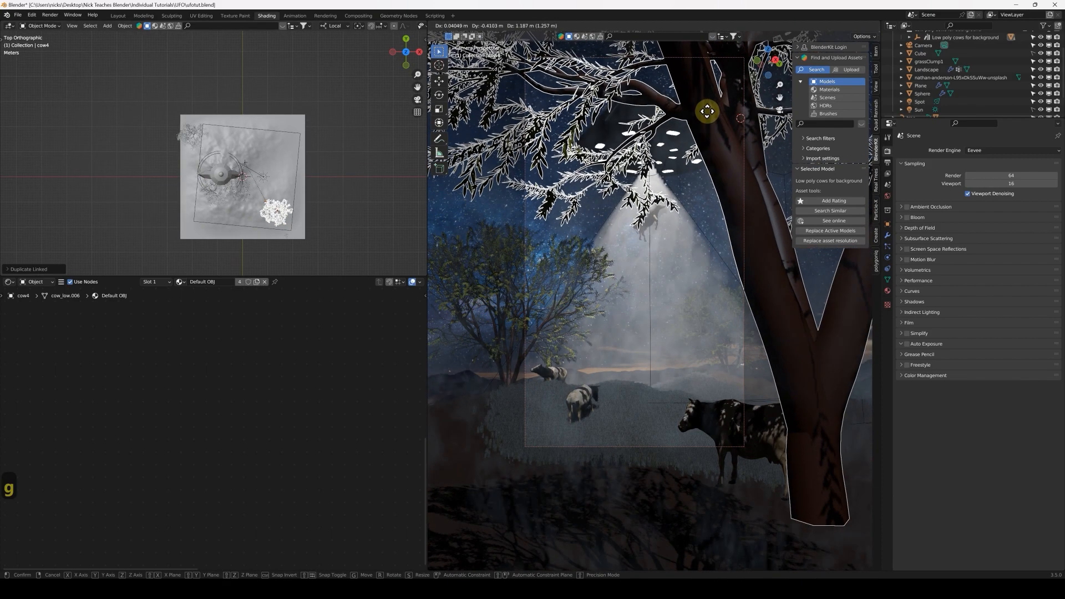
pyautogui.click(684, 40)
pyautogui.press('r')
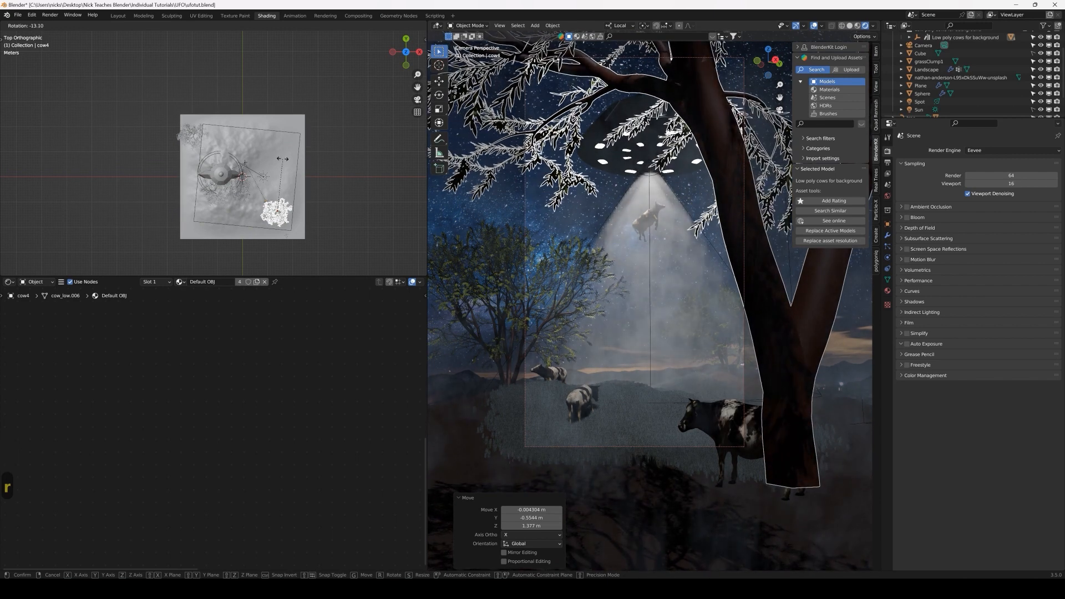
pyautogui.click(284, 164)
# Switch the render engine back to Cycles and hide the overlays in the camera viewport.
pyautogui.scroll(-1, 637, 309)
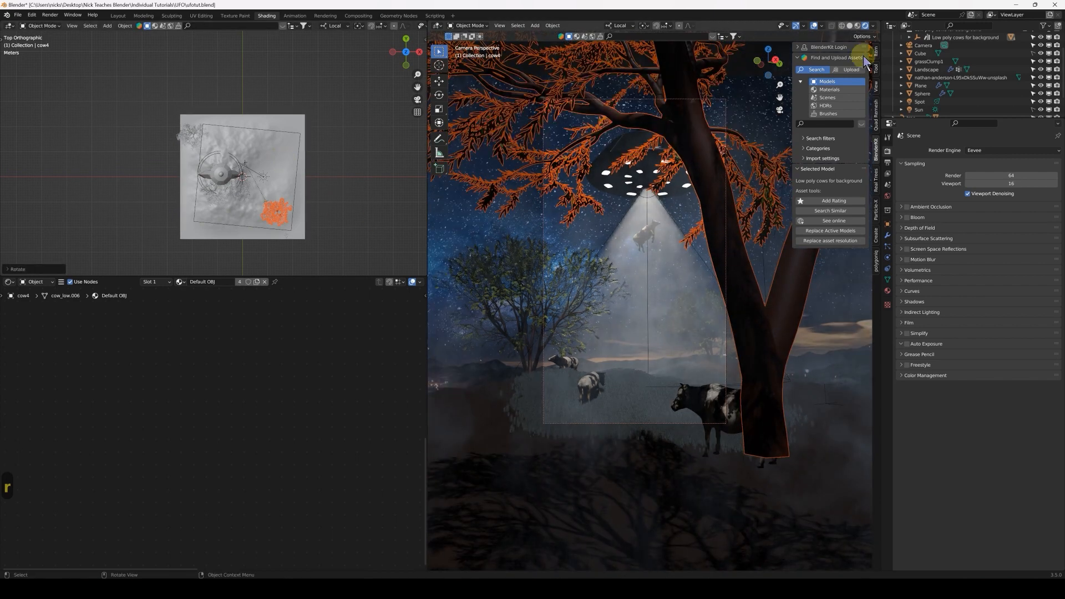
pyautogui.click(988, 158)
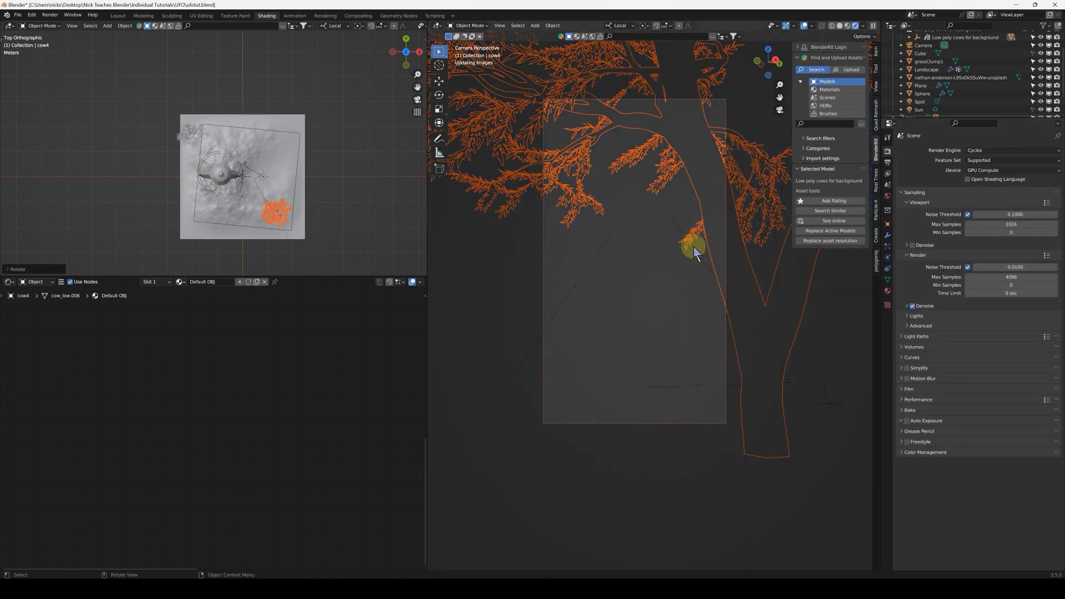
pyautogui.click(803, 25)
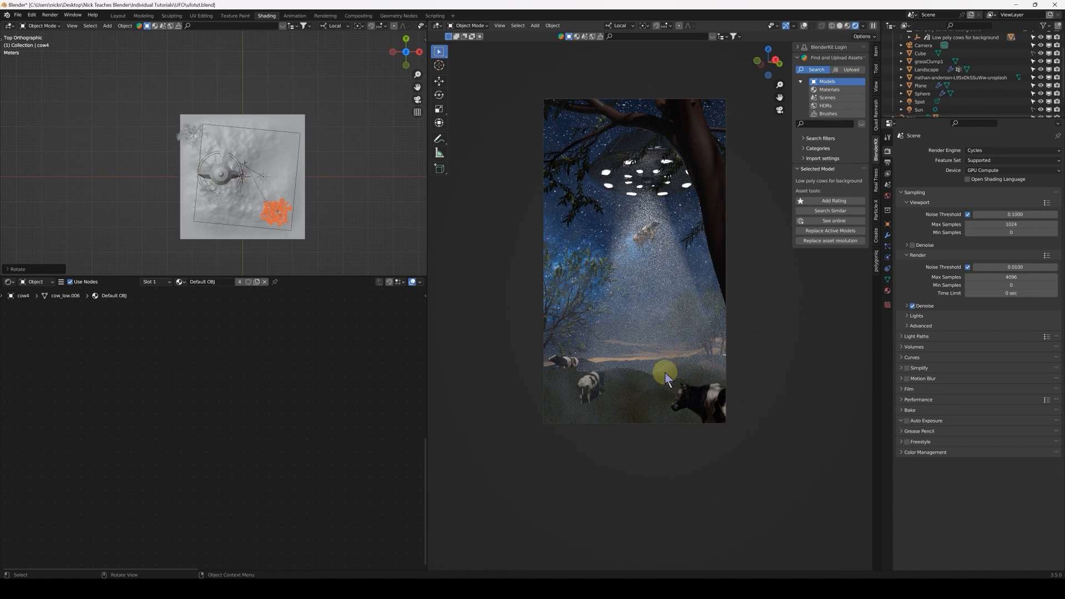
# Enable depth of field on the camera and set its F-stop to 1.
pyautogui.scroll(1, 666, 380)
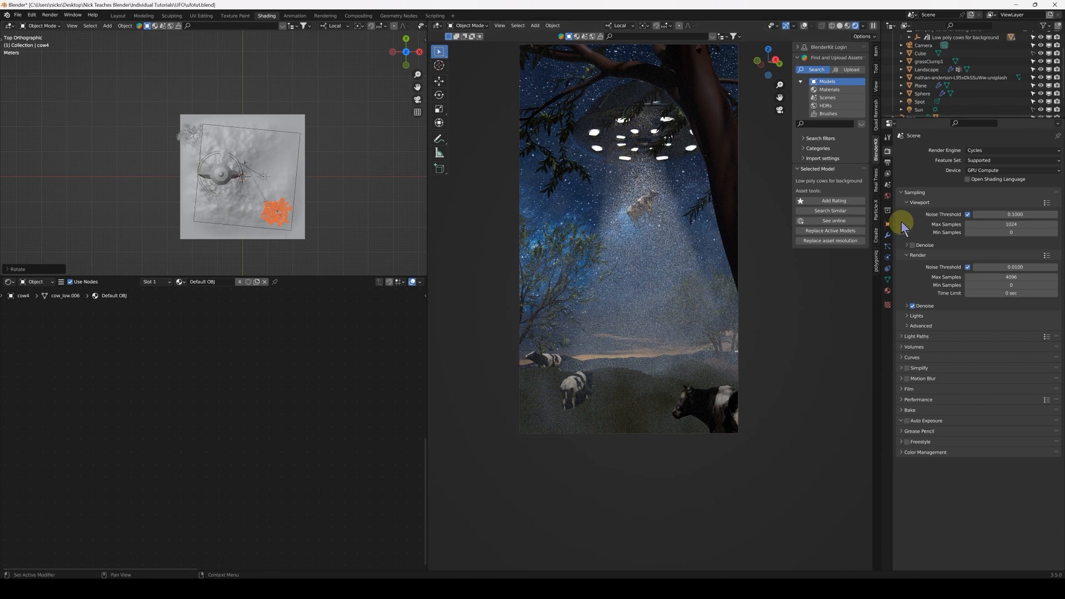
pyautogui.click(925, 46)
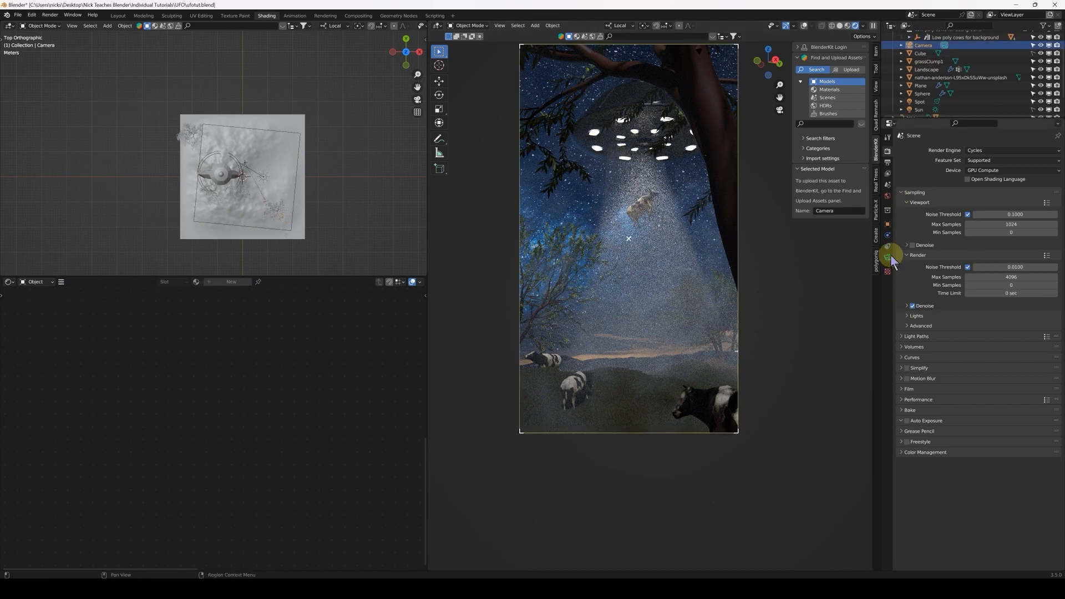
pyautogui.click(888, 258)
pyautogui.click(907, 294)
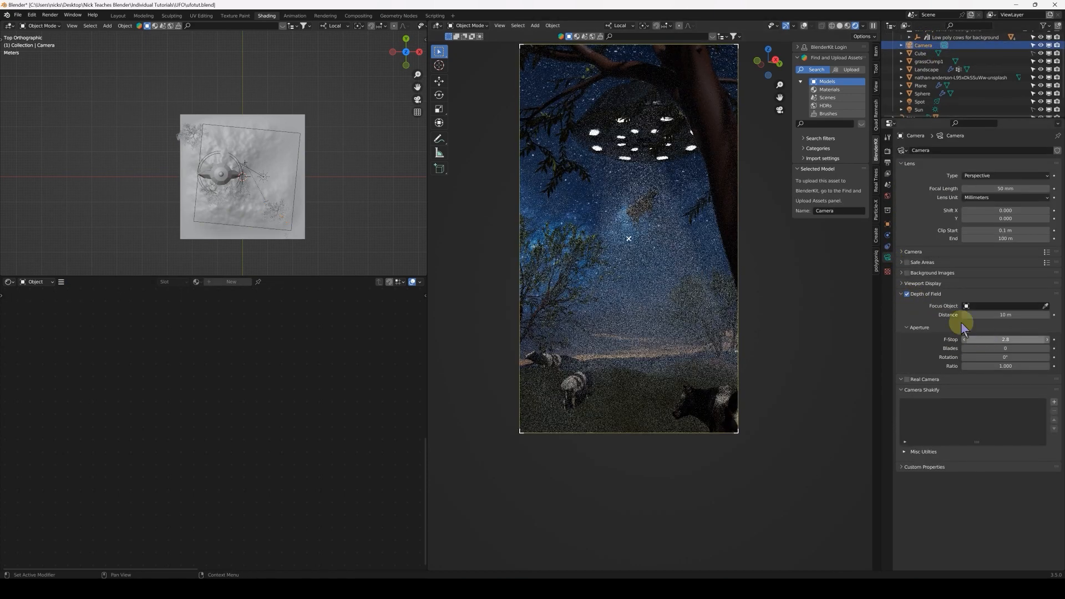
pyautogui.click(1000, 340)
pyautogui.write('1')
pyautogui.press('Return')
# Limit the rendered preview to a small region around the cow floating in the light beam.
pyautogui.scroll(1, 697, 258)
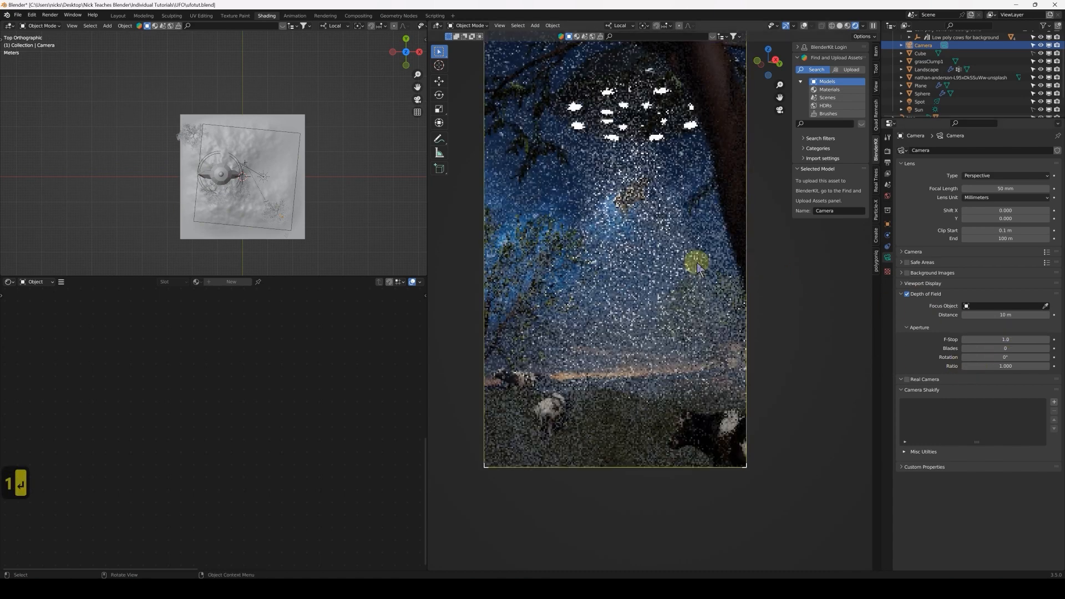
pyautogui.keyDown('shift'); pyautogui.moveTo(697, 248); pyautogui.dragTo(700, 268, button='middle'); pyautogui.keyUp('shift')
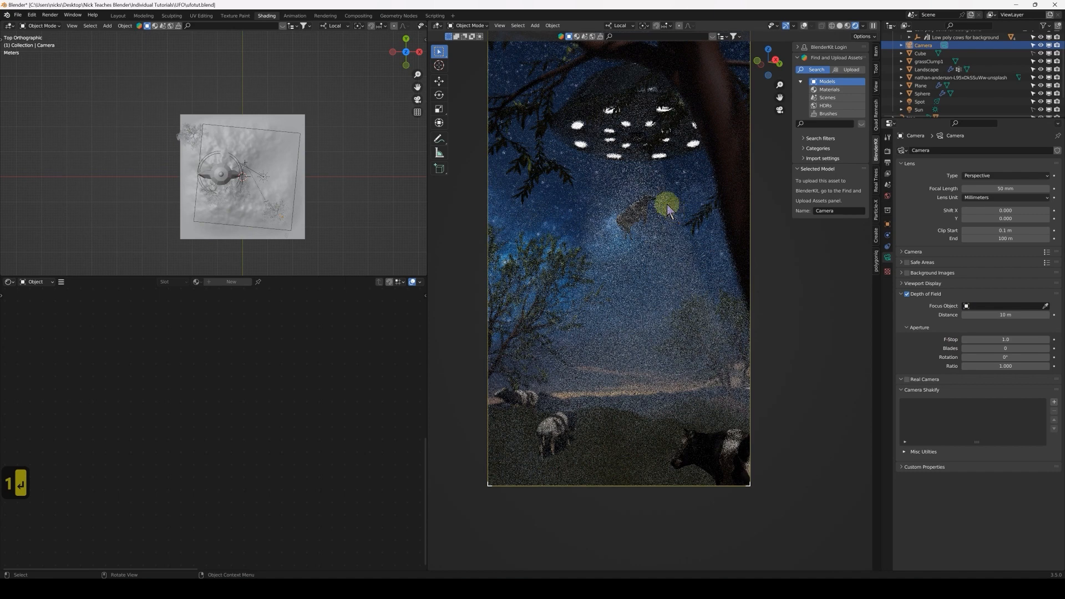
pyautogui.hotkey('ctrl', 'b')
pyautogui.moveTo(607, 167); pyautogui.dragTo(701, 273)
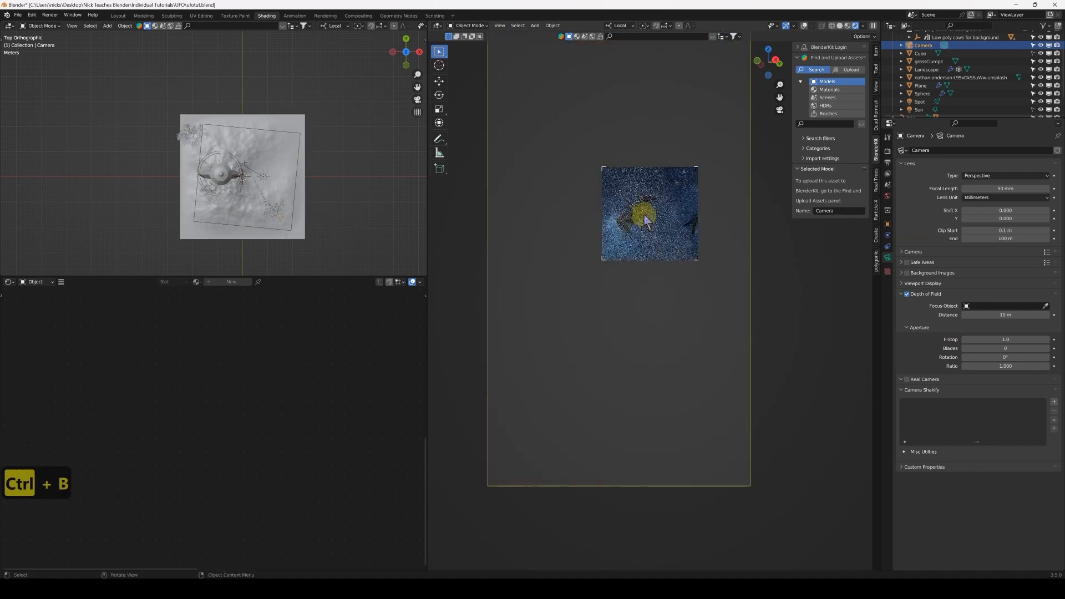
pyautogui.scroll(3, 646, 213)
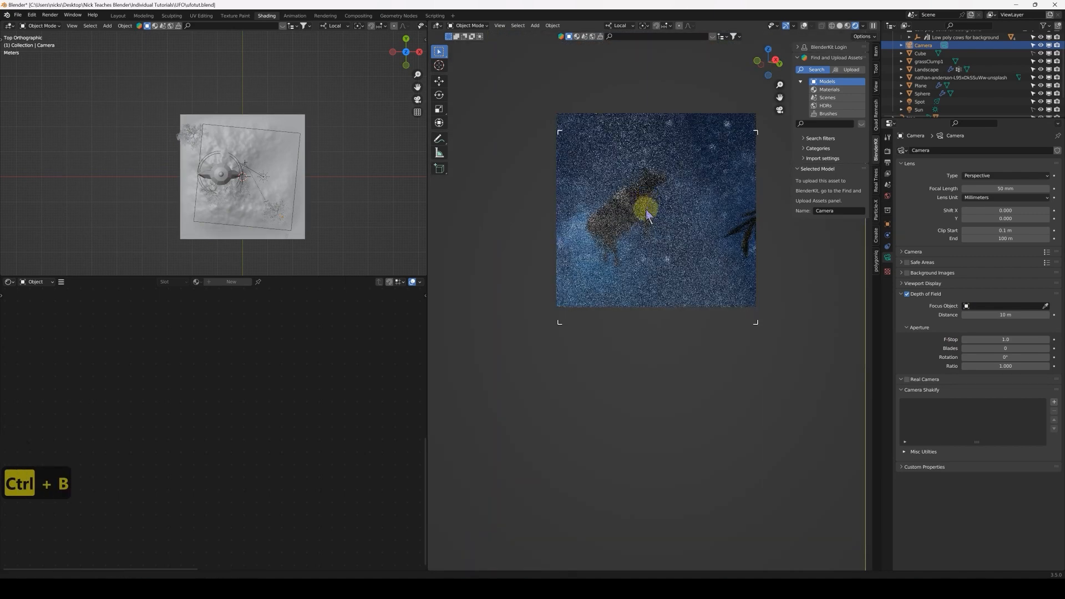
pyautogui.scroll(2, 646, 213)
# Adjust the camera's focus distance to 26 m to focus on the floating cow.
pyautogui.moveTo(1018, 315); pyautogui.dragTo(979, 309)
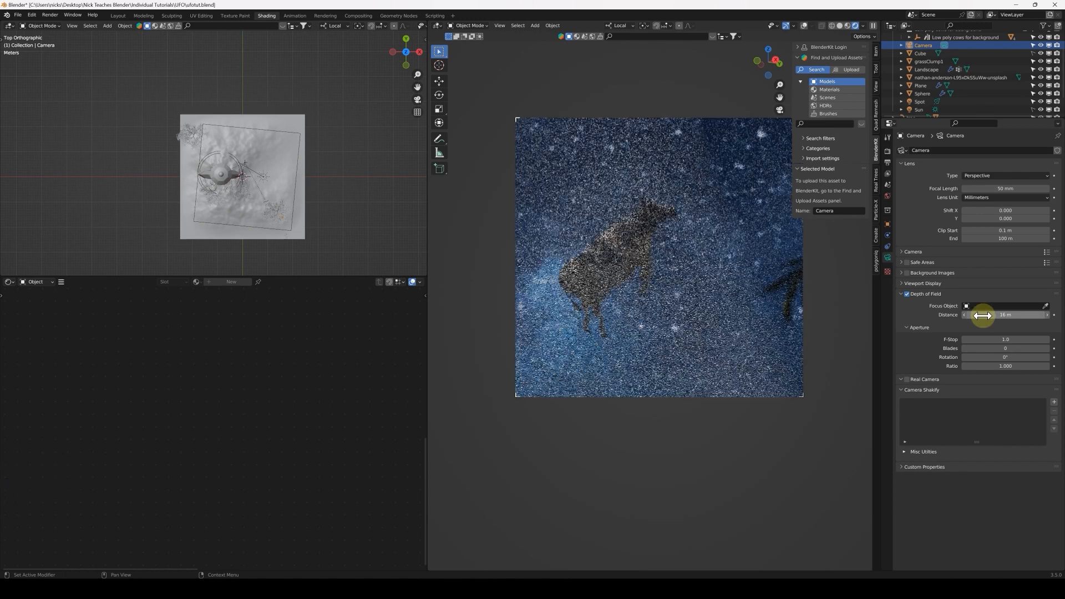
pyautogui.click(840, 25)
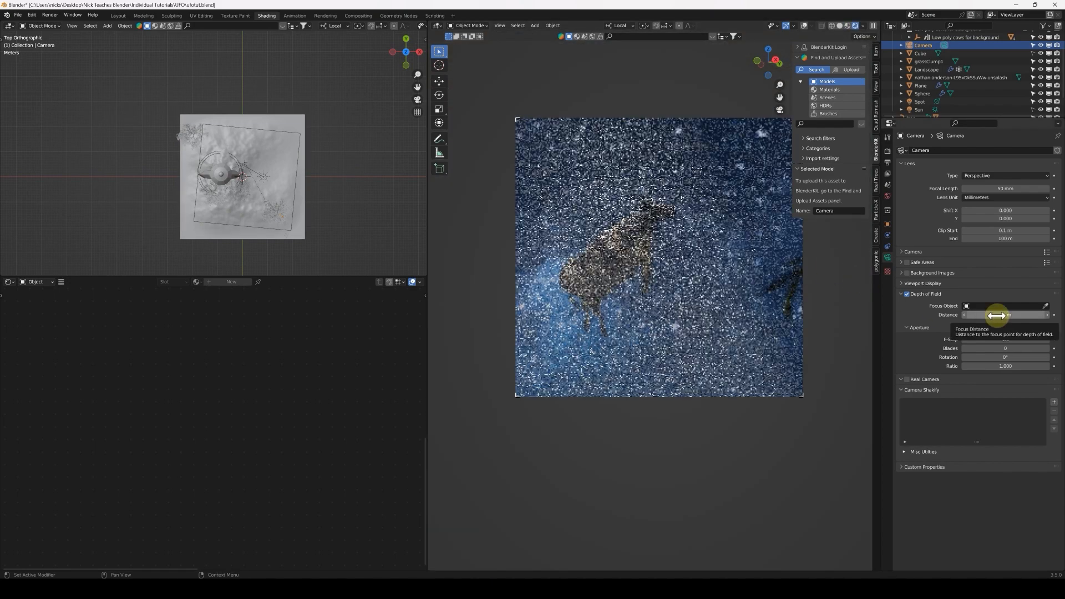
pyautogui.moveTo(1000, 315); pyautogui.dragTo(1027, 315)
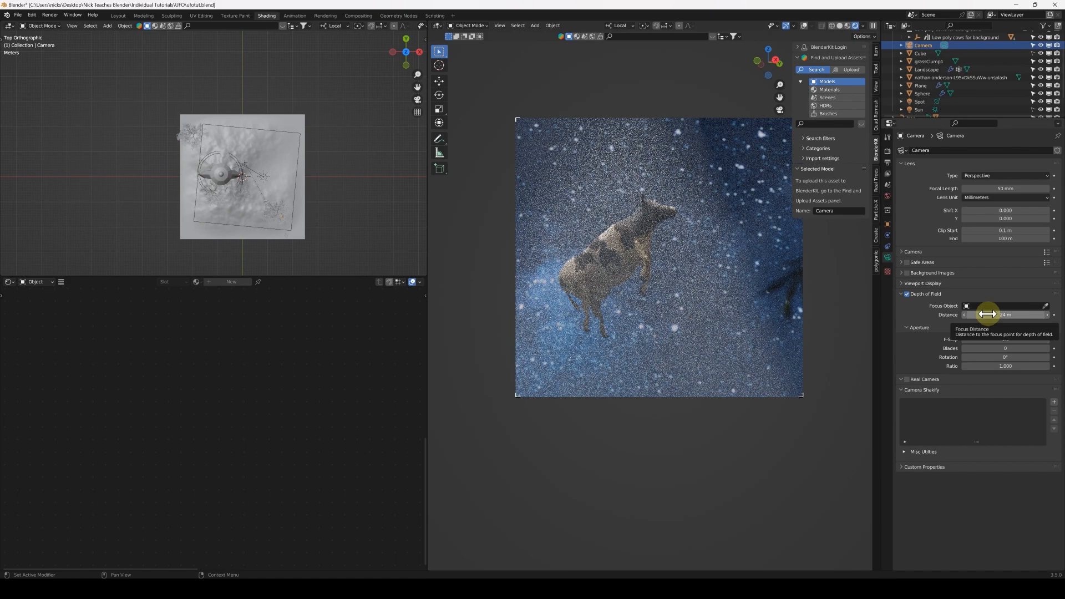
pyautogui.scroll(5, 729, 295)
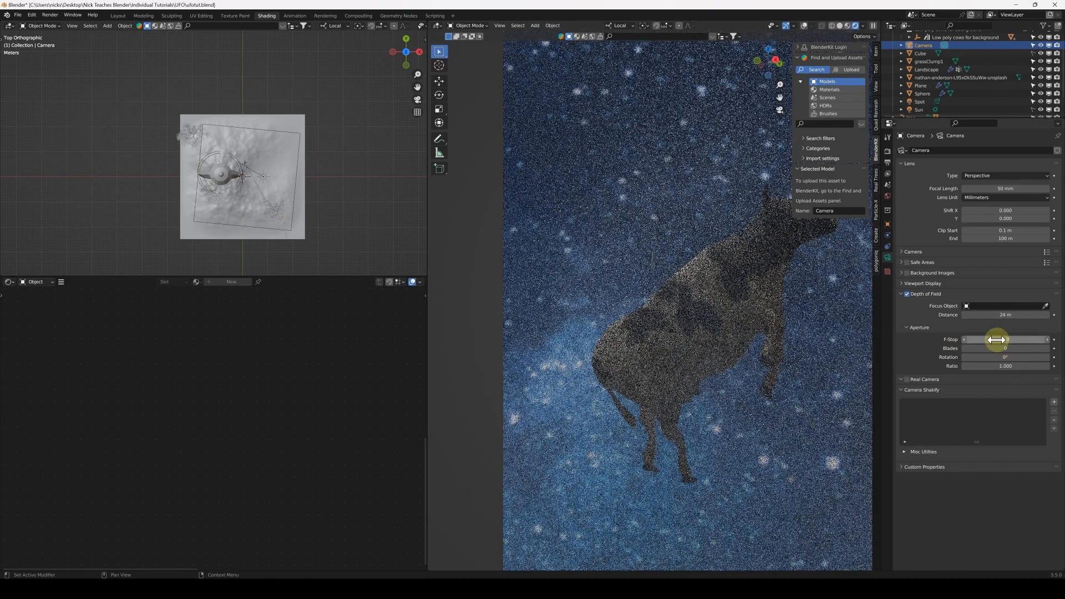
pyautogui.moveTo(1001, 314); pyautogui.dragTo(1004, 315)
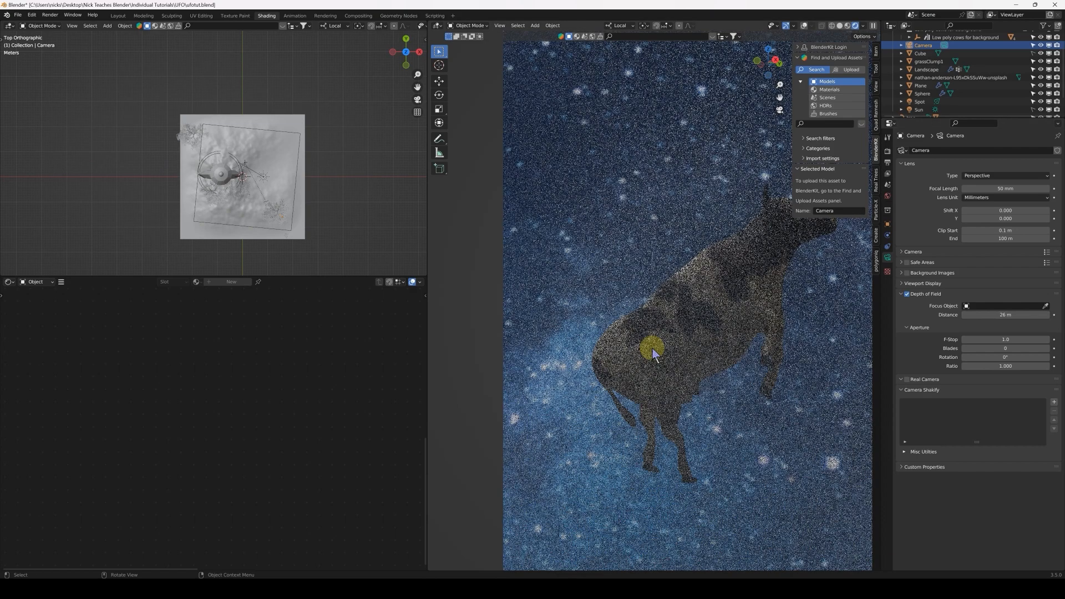
# Extend the render region back over the whole camera frame.
pyautogui.press('KP_0')
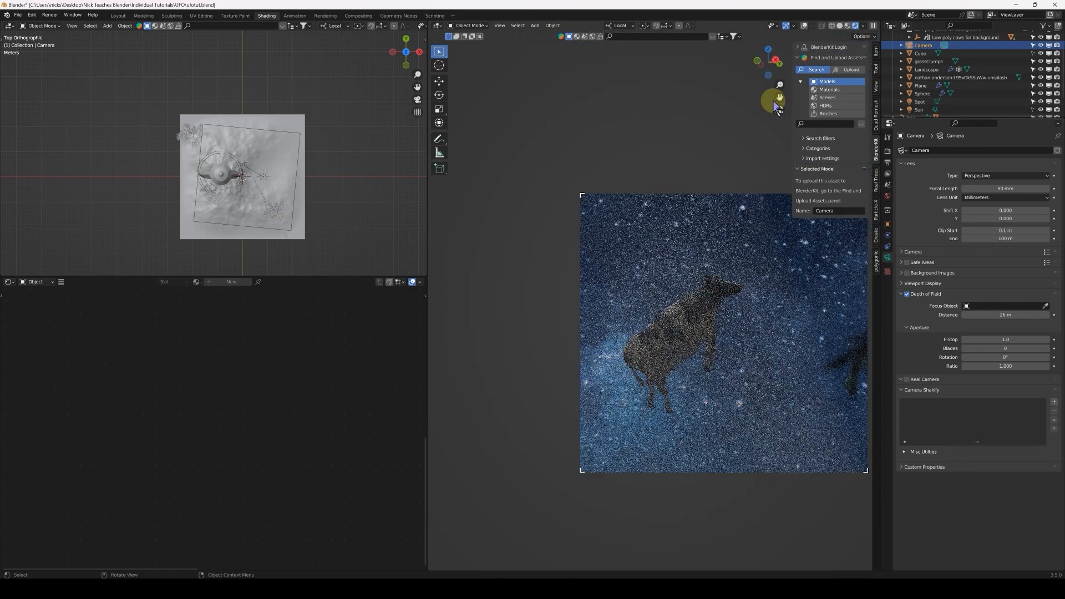
pyautogui.scroll(-8, 655, 305)
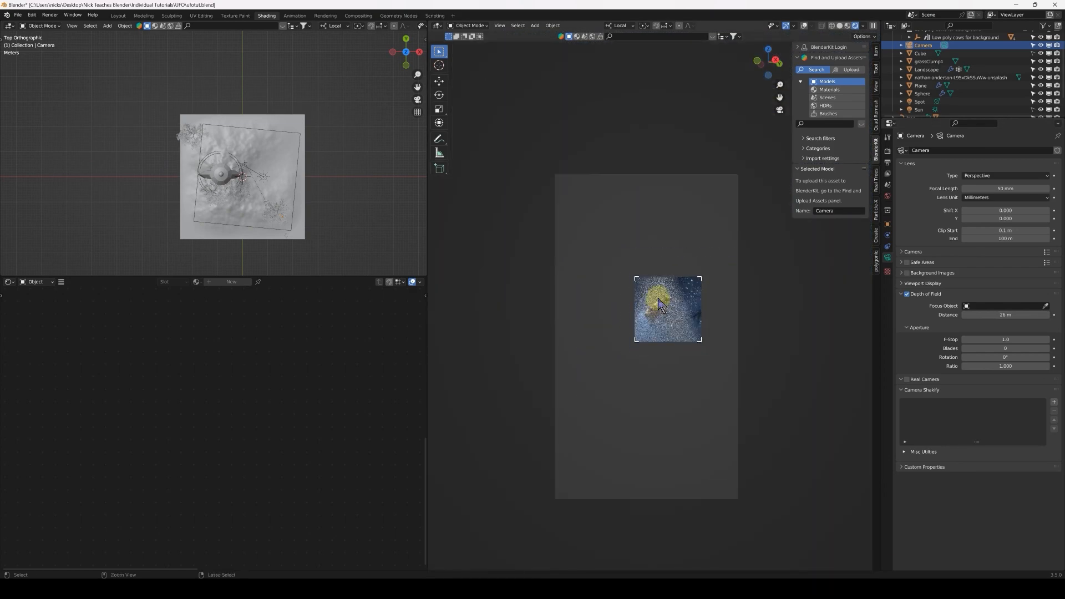
pyautogui.hotkey('ctrl', 'b')
pyautogui.moveTo(546, 168); pyautogui.dragTo(741, 499)
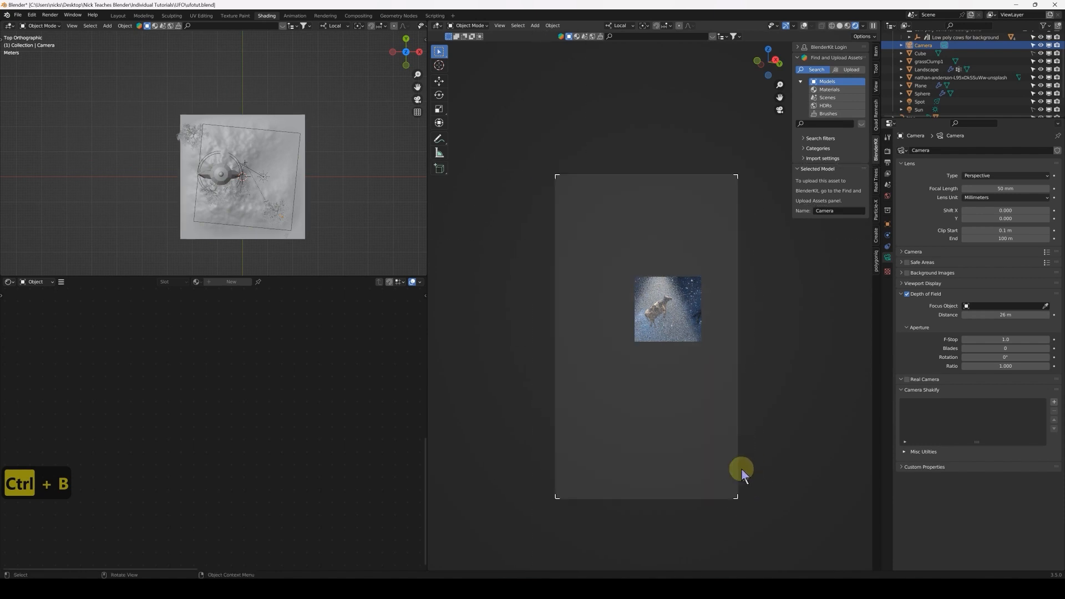
# Select the foreground tree together with the camera beside it in the top view.
pyautogui.click(831, 425)
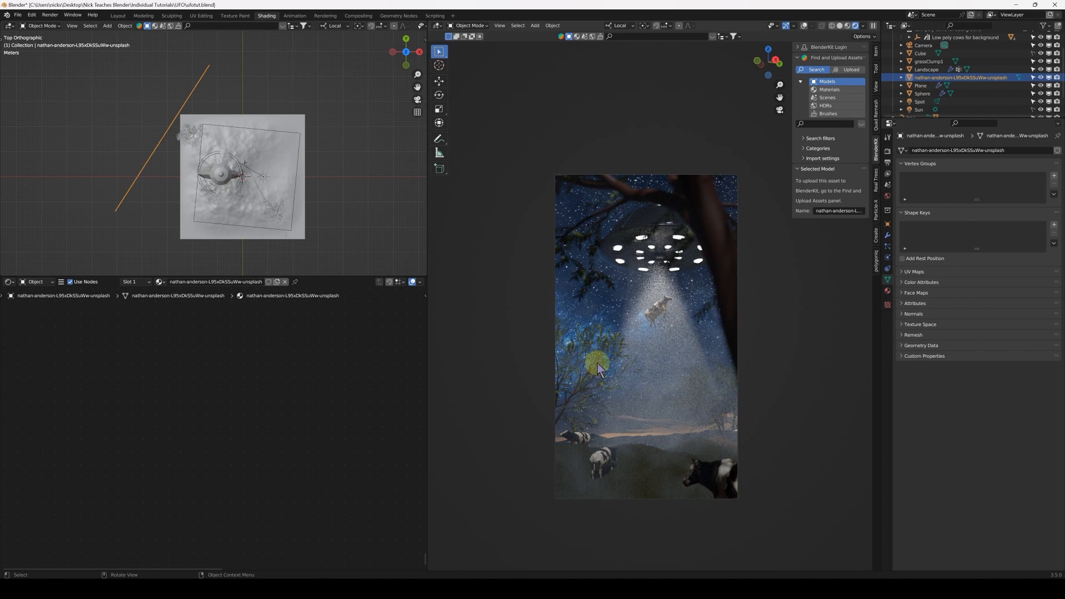
pyautogui.click(705, 210)
pyautogui.moveTo(267, 200); pyautogui.dragTo(289, 218)
pyautogui.moveTo(288, 155); pyautogui.dragTo(340, 195)
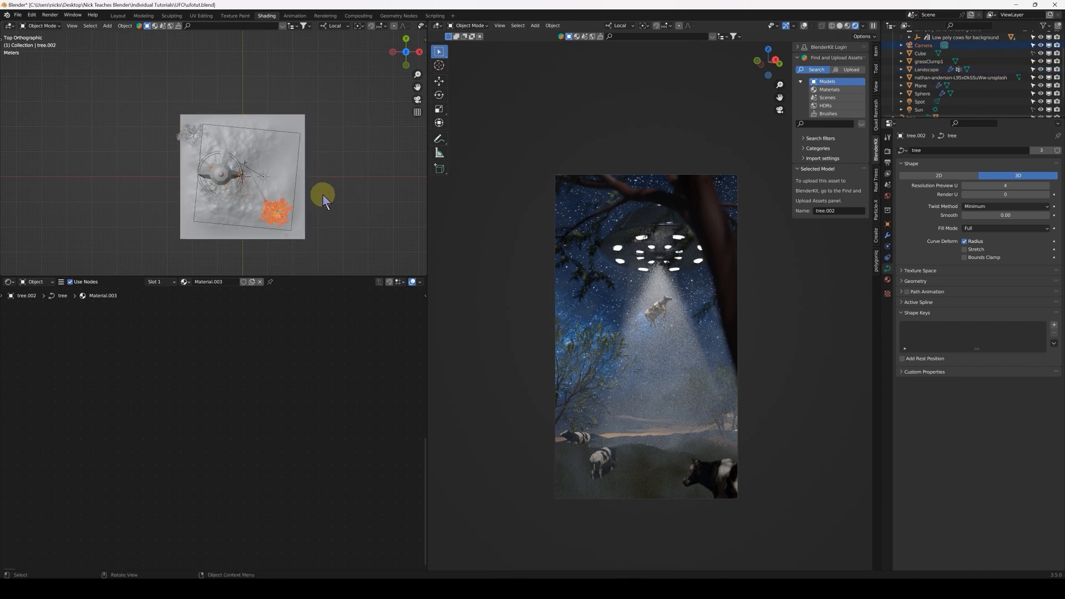
# Try moving the selected tree and camera outward in the top view.
pyautogui.press('g')
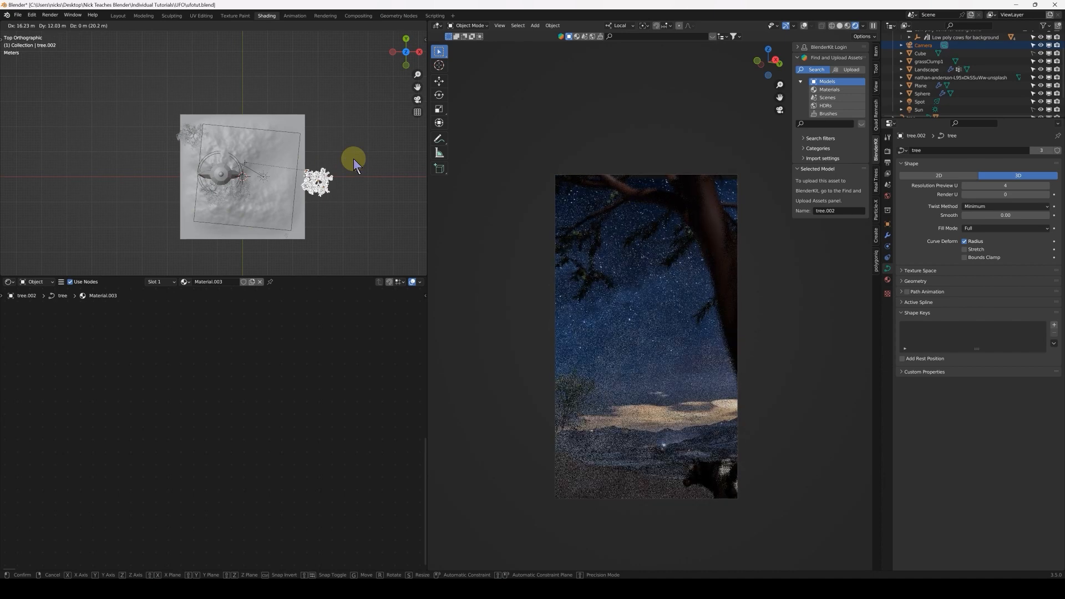
pyautogui.rightClick(352, 162)
pyautogui.scroll(4, 300, 222)
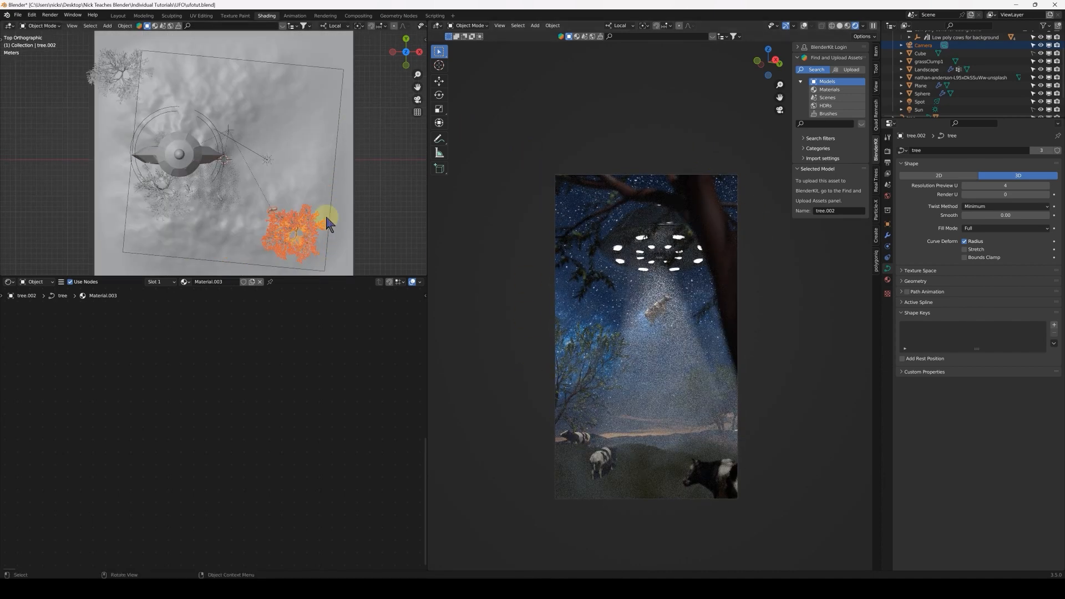
pyautogui.press('g')
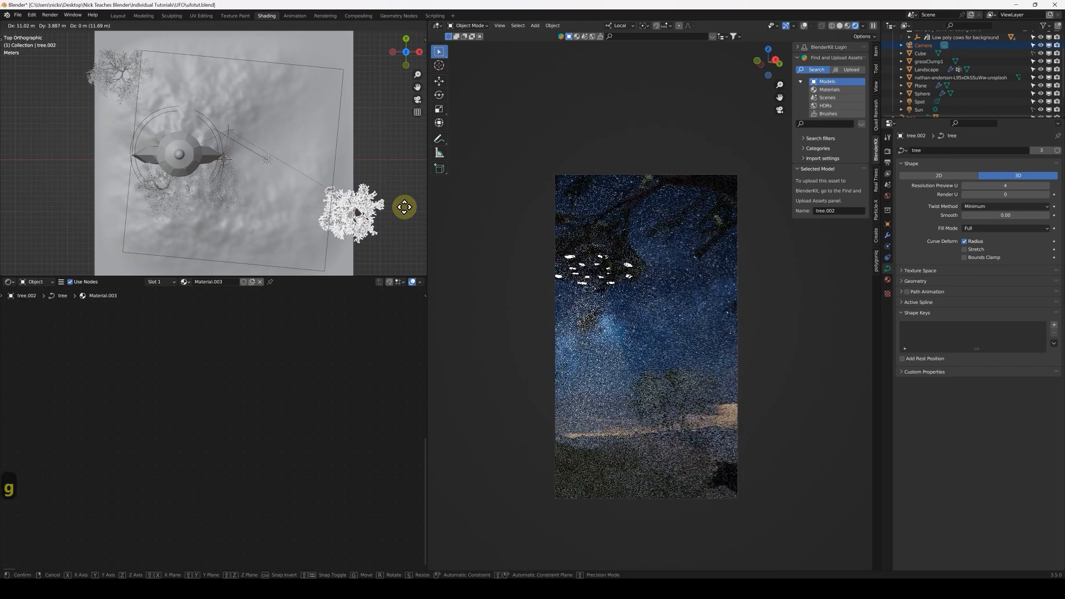
pyautogui.click(339, 215)
# Deselect the camera and move the foreground tree about 14 m along negative X in the top view to frame the UFO from the other side.
pyautogui.moveTo(317, 216); pyautogui.dragTo(364, 150, button='middle')
pyautogui.press('b')
pyautogui.keyDown('shift'); pyautogui.moveTo(256, 243); pyautogui.dragTo(259, 243); pyautogui.keyUp('shift')
pyautogui.moveTo(265, 241)
pyautogui.mouseDown(button='middle')
pyautogui.moveTo(215, 209)
pyautogui.moveTo(266, 219)
pyautogui.mouseUp(button='middle')
pyautogui.press('b')
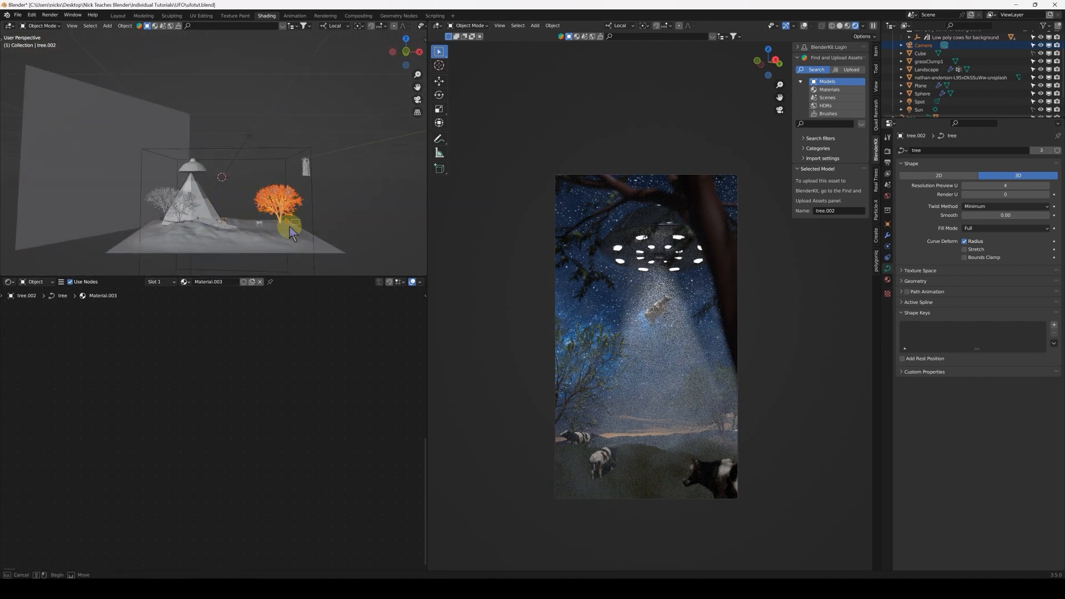
pyautogui.press('KP_7')
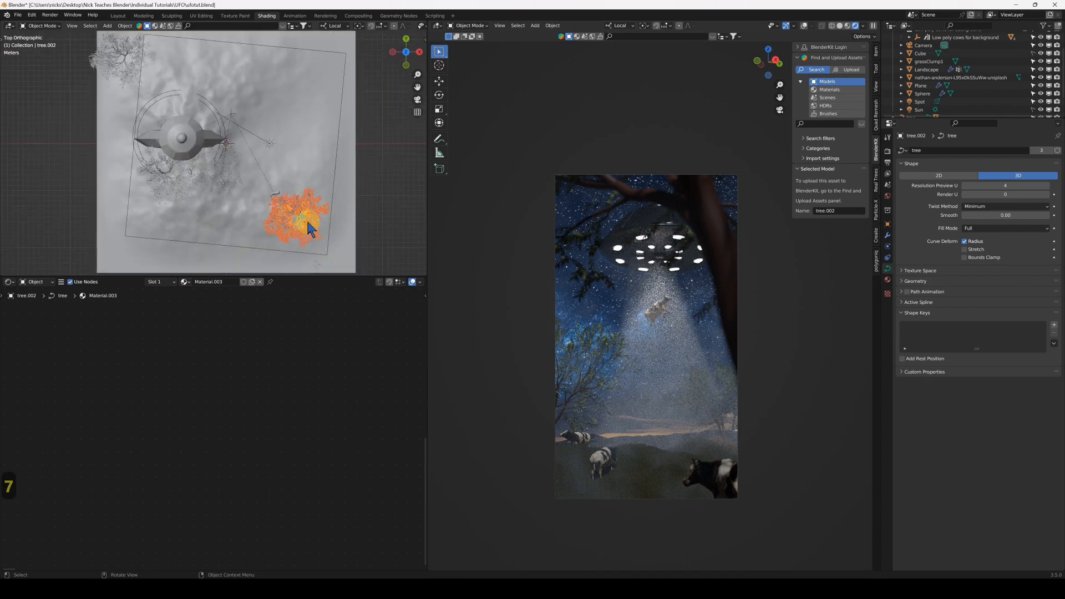
pyautogui.press('g')
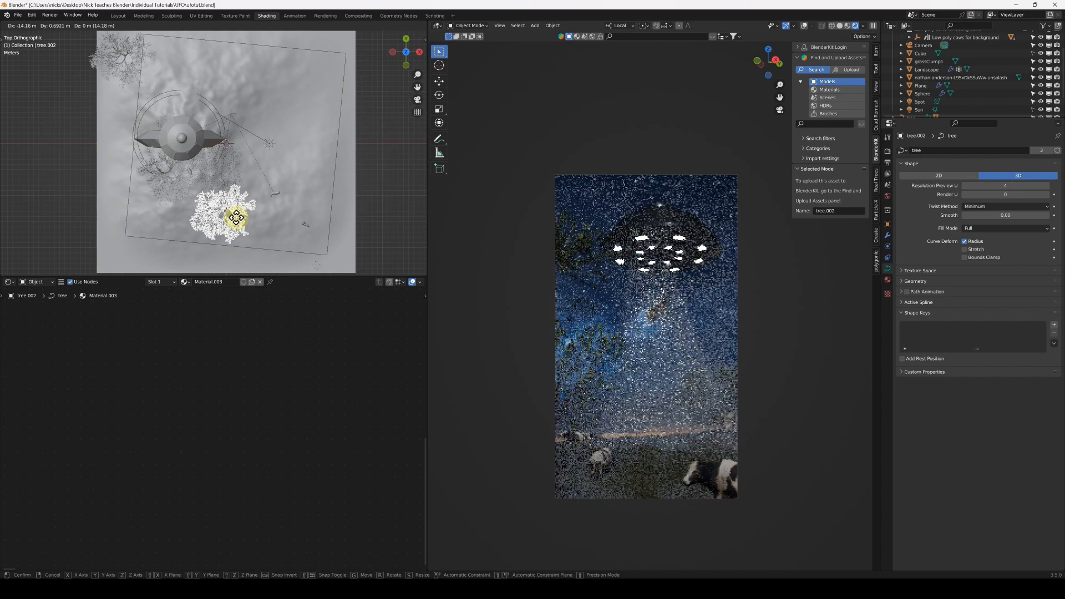
pyautogui.click(239, 215)
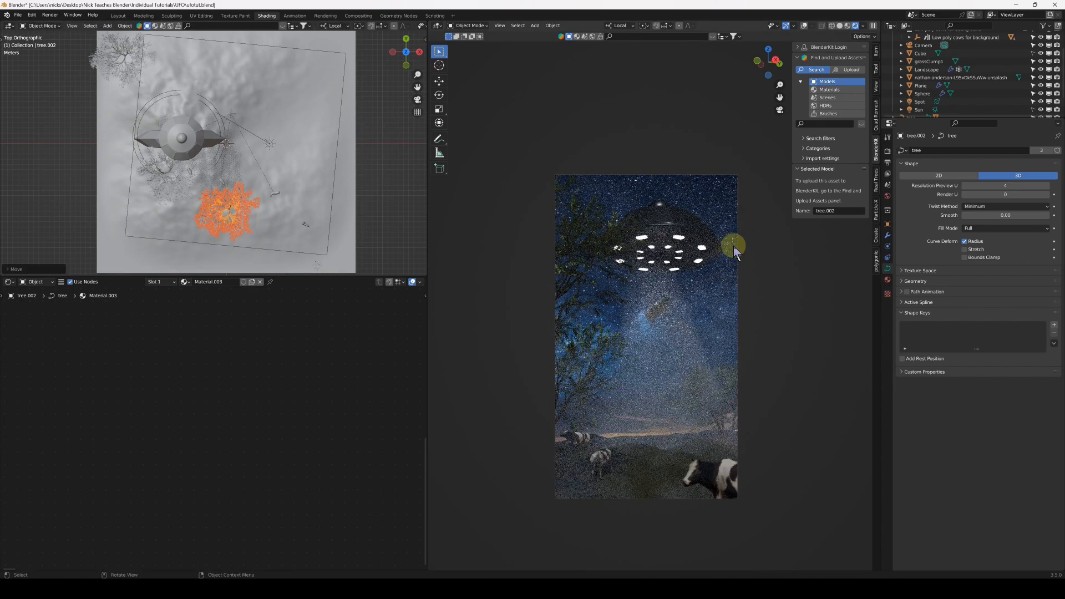
# Switch the camera viewport to solid shading and set the max samples to 500 for both viewport and render.
pyautogui.click(840, 29)
pyautogui.click(887, 162)
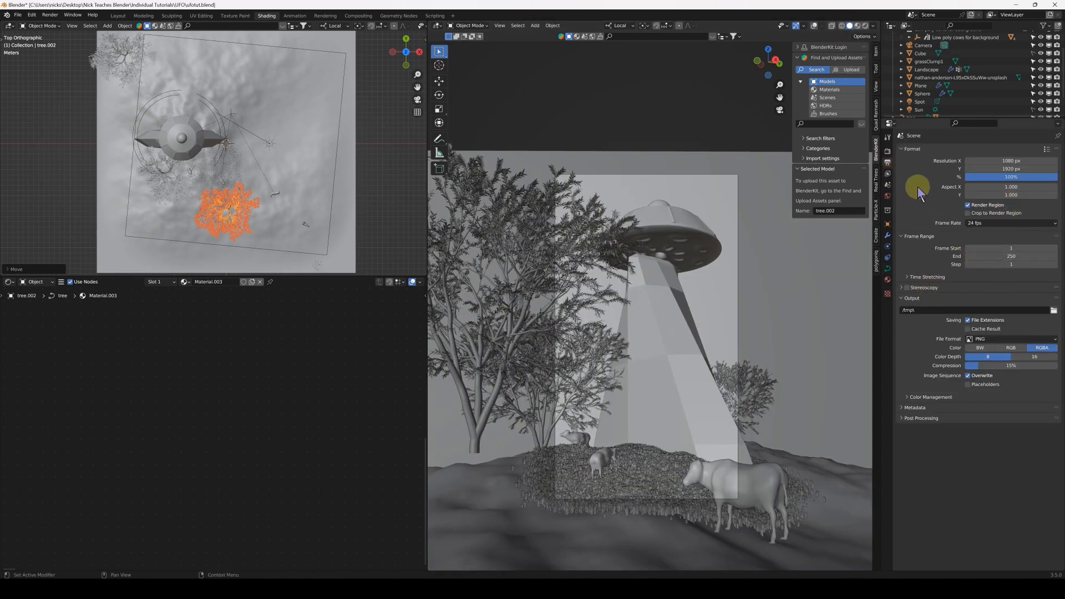
pyautogui.click(887, 150)
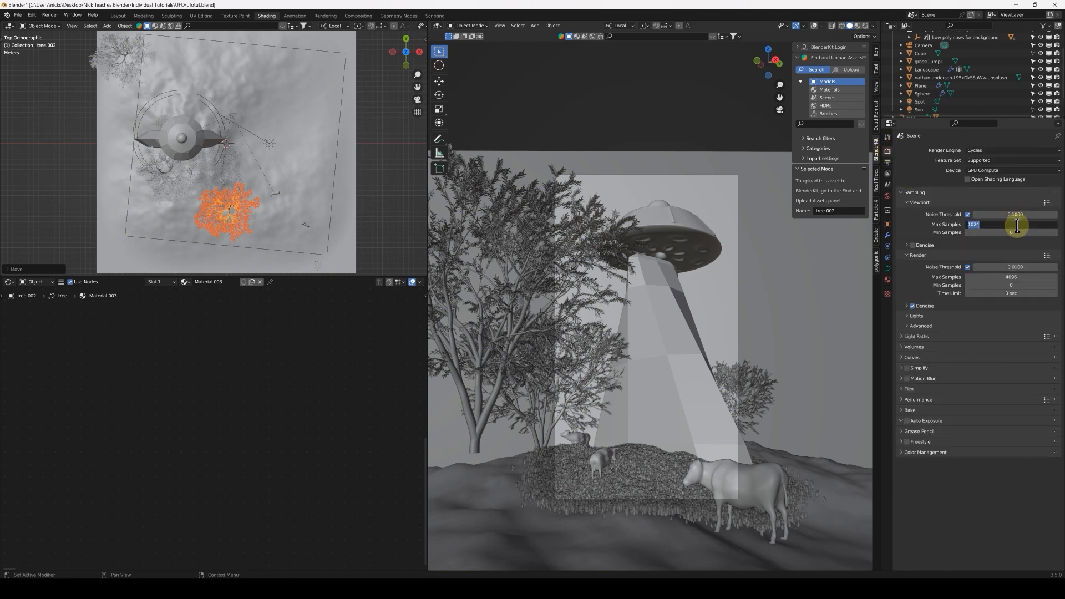
pyautogui.click(1017, 225)
pyautogui.write('50')
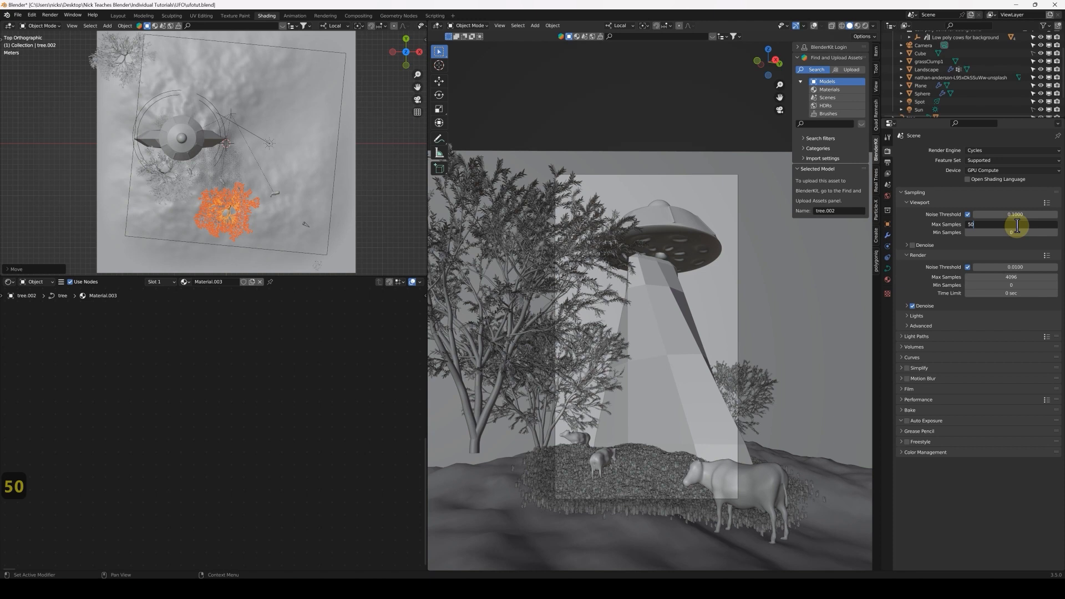
pyautogui.write('0')
pyautogui.press('Return')
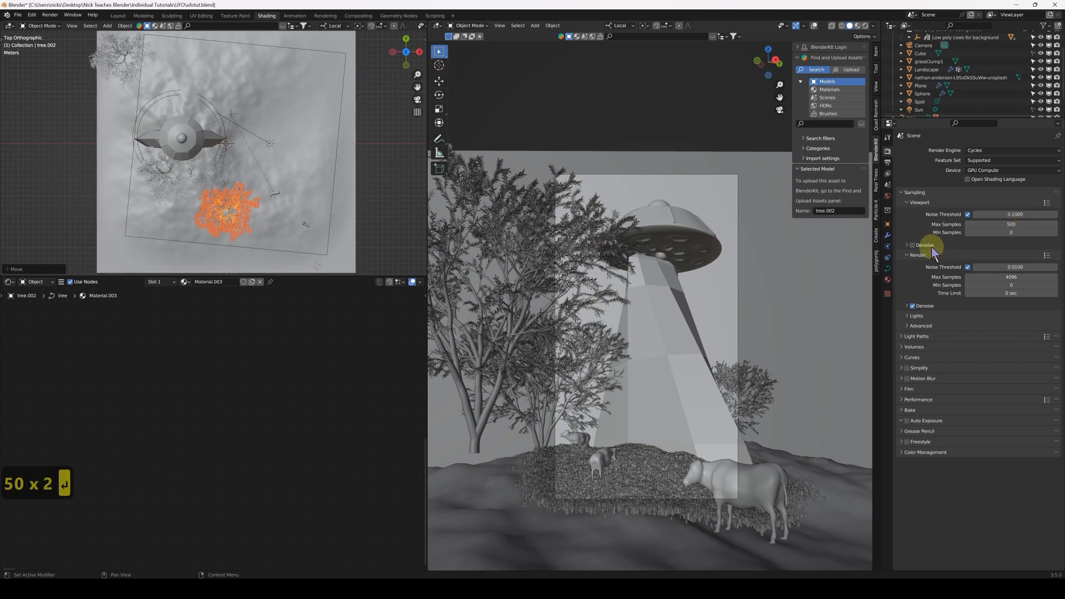
pyautogui.click(1012, 277)
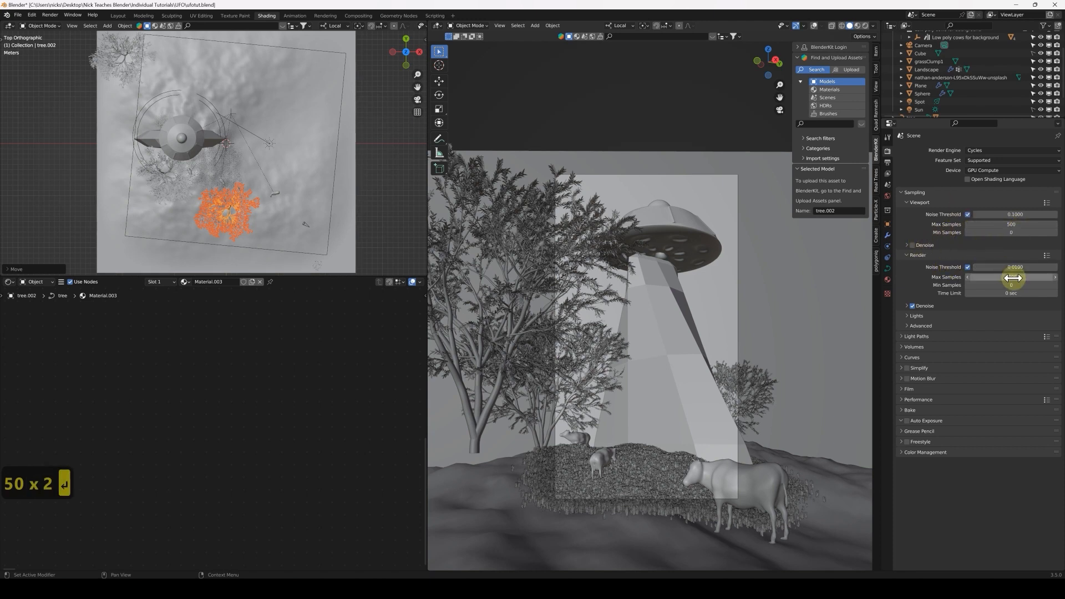
pyautogui.write('500')
pyautogui.press('Return')
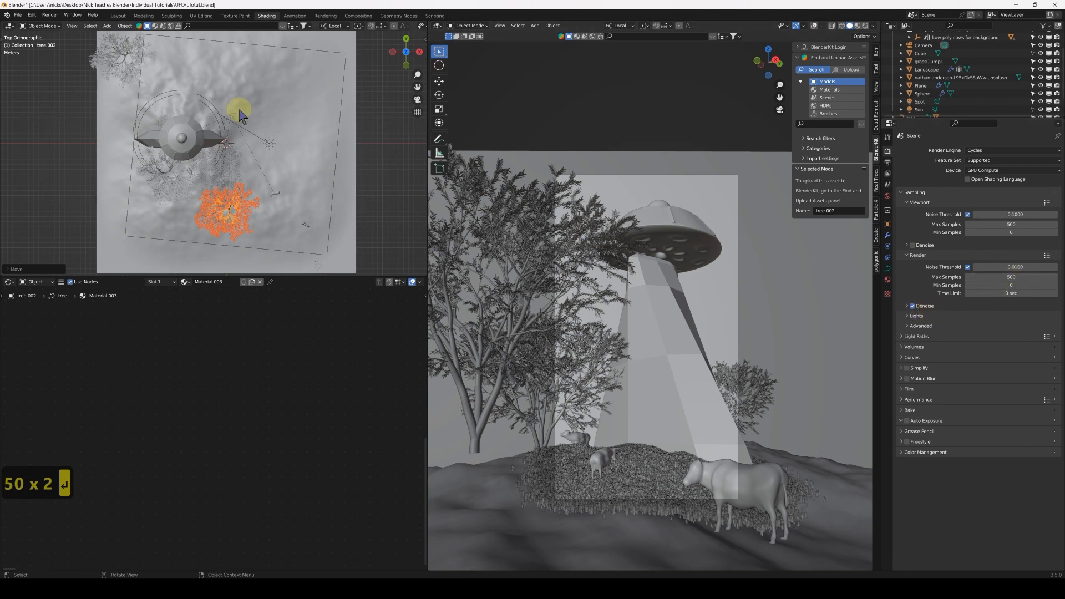
# Render the current frame as a still image, inspect the result and return to the main window.
pyautogui.click(50, 15)
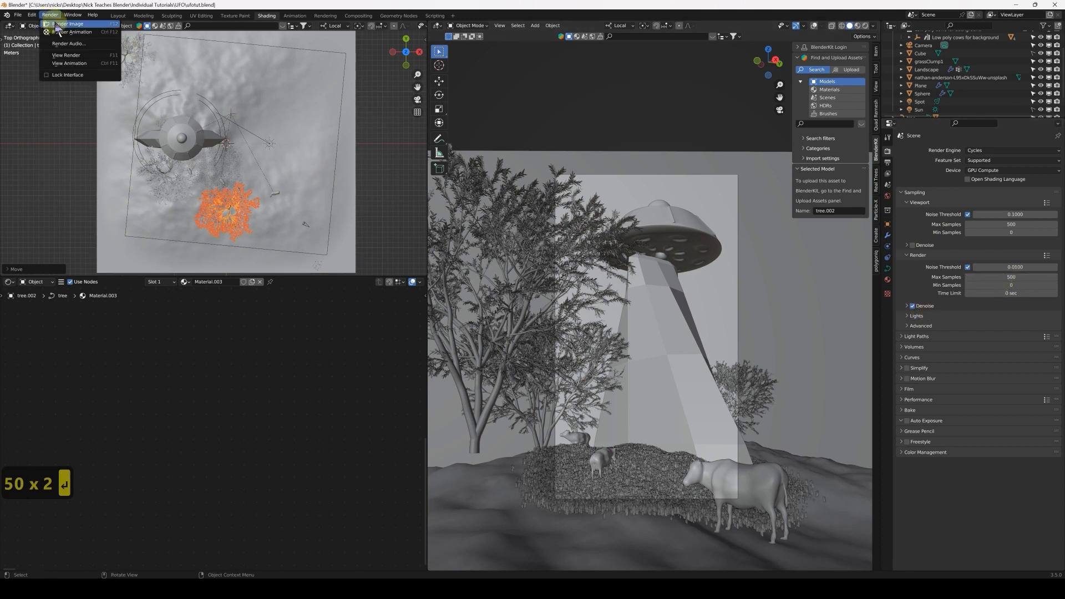
pyautogui.click(56, 25)
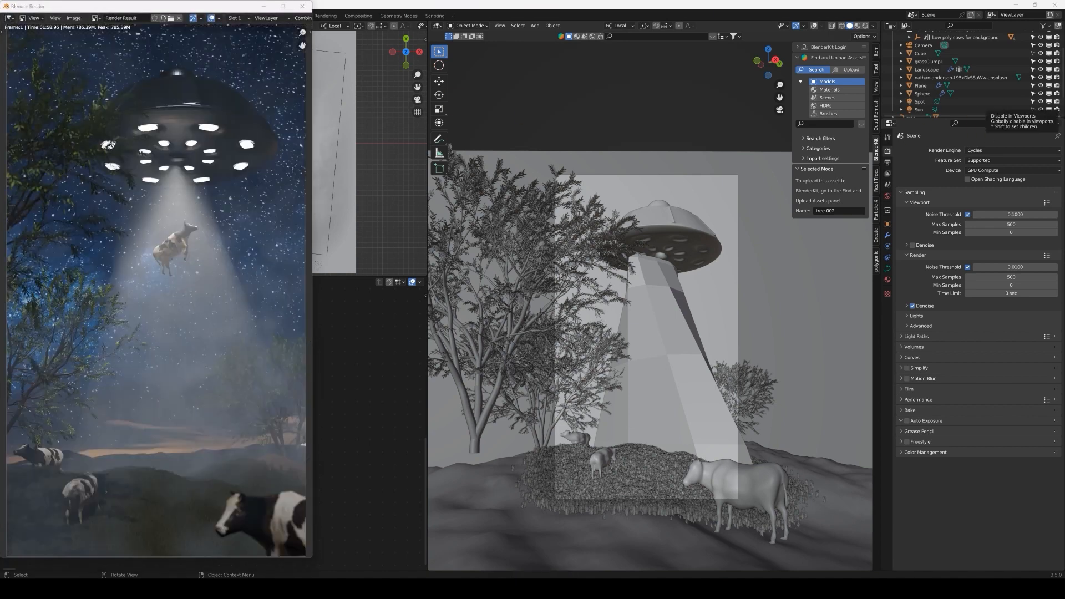
pyautogui.moveTo(243, 9); pyautogui.dragTo(258, 14)
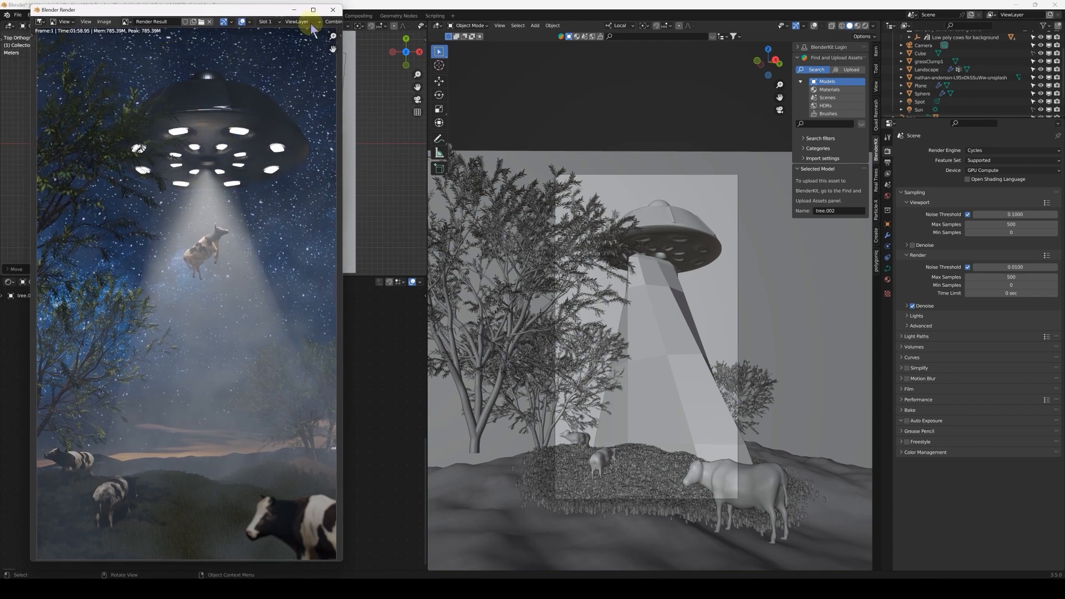
pyautogui.click(568, 10)
# Switch the camera viewport to rendered shading and set the starry backdrop material's emission strength to 0.3.
pyautogui.click(714, 219)
pyautogui.click(865, 25)
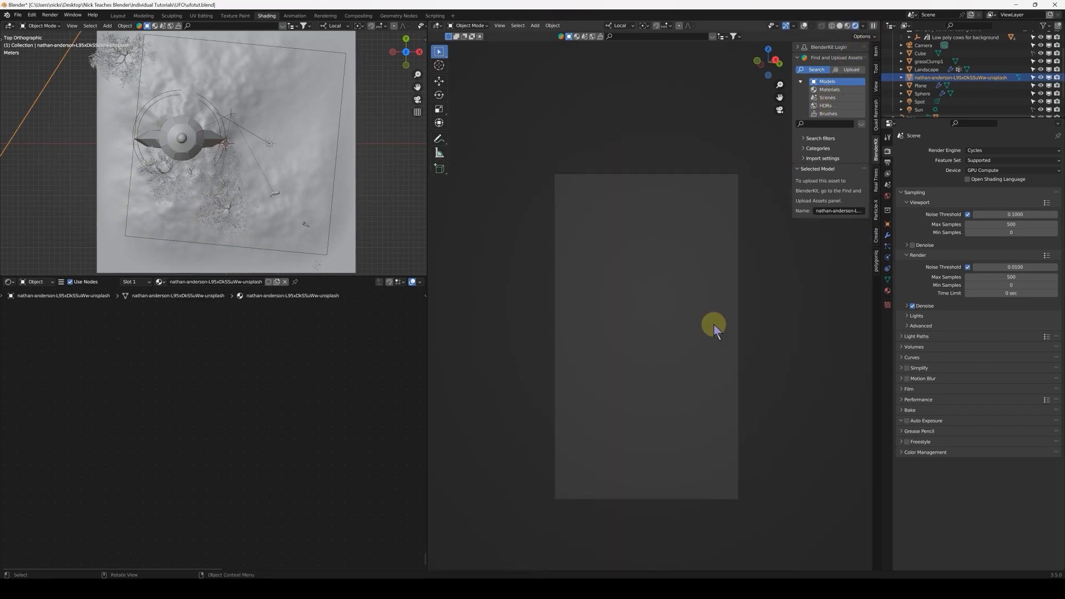
pyautogui.moveTo(342, 316); pyautogui.dragTo(262, 418, button='middle')
pyautogui.scroll(-9, 262, 419)
pyautogui.moveTo(276, 360); pyautogui.dragTo(274, 433, button='middle')
pyautogui.scroll(9, 274, 433)
pyautogui.moveTo(335, 396); pyautogui.dragTo(233, 432, button='middle')
pyautogui.scroll(3, 263, 428)
pyautogui.doubleClick(276, 396)
pyautogui.write('.3')
pyautogui.press('Return')
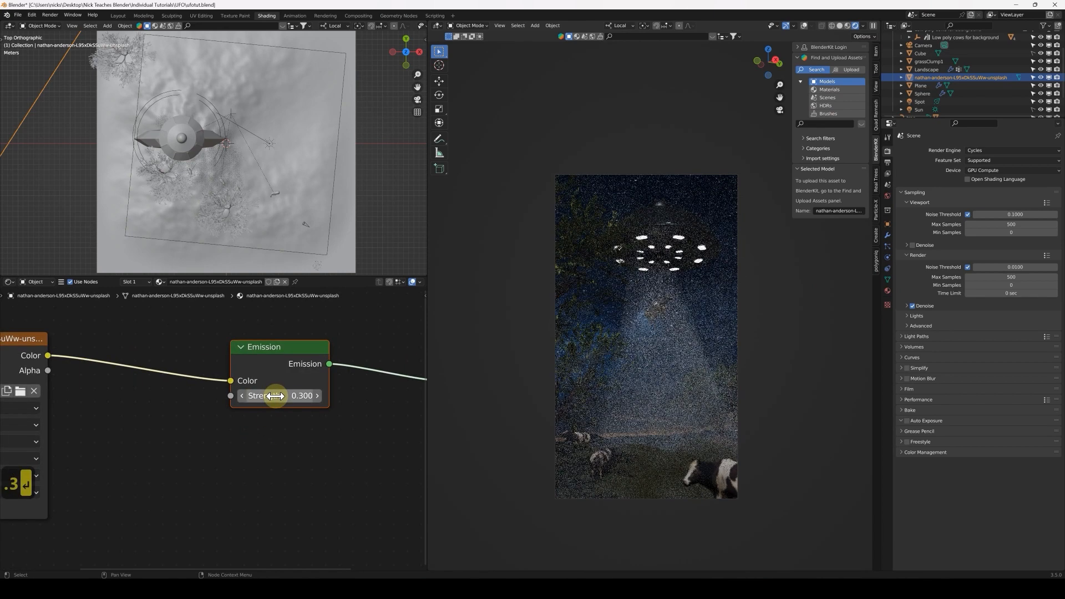
# Set the starry backdrop material's emission strength to 0.2.
pyautogui.write('.2')
pyautogui.press('Return')
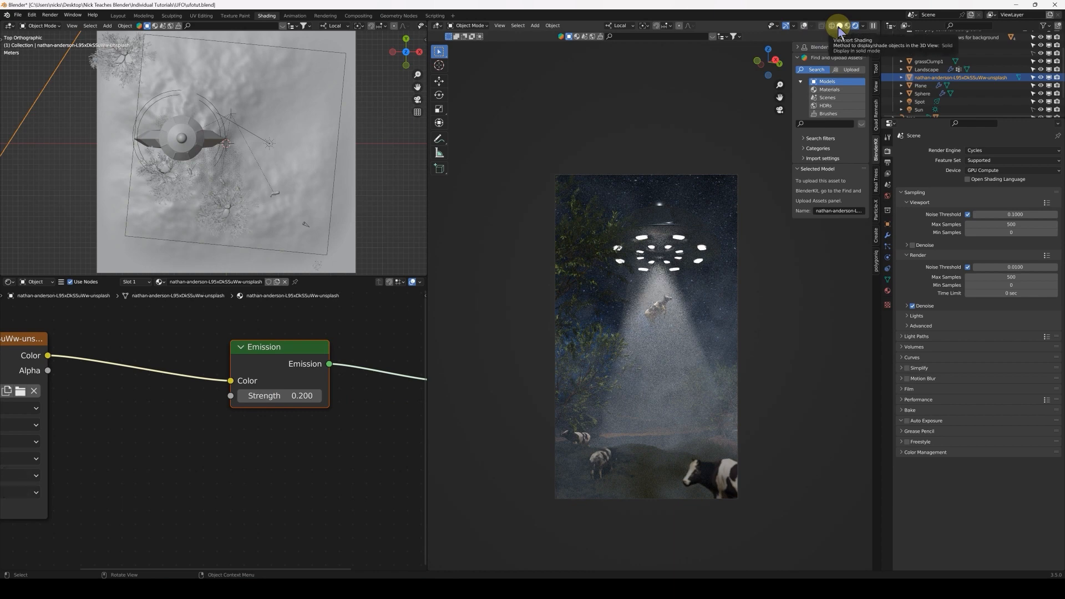
# Turn on overlays in the camera viewport and select the Landscape behind the foreground cow.
pyautogui.scroll(6, 775, 422)
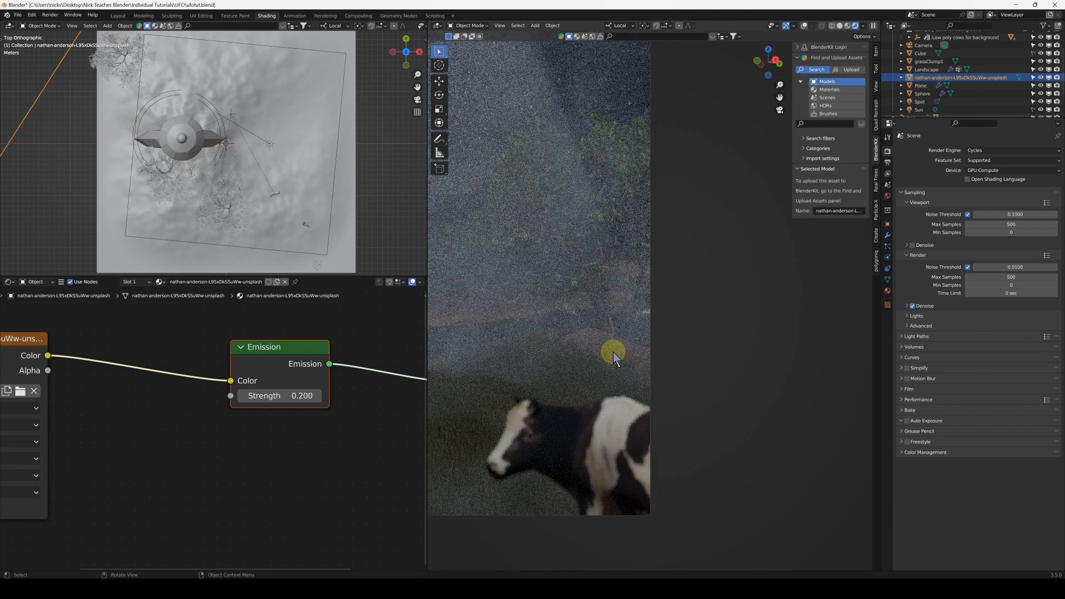
pyautogui.click(614, 355)
pyautogui.click(804, 25)
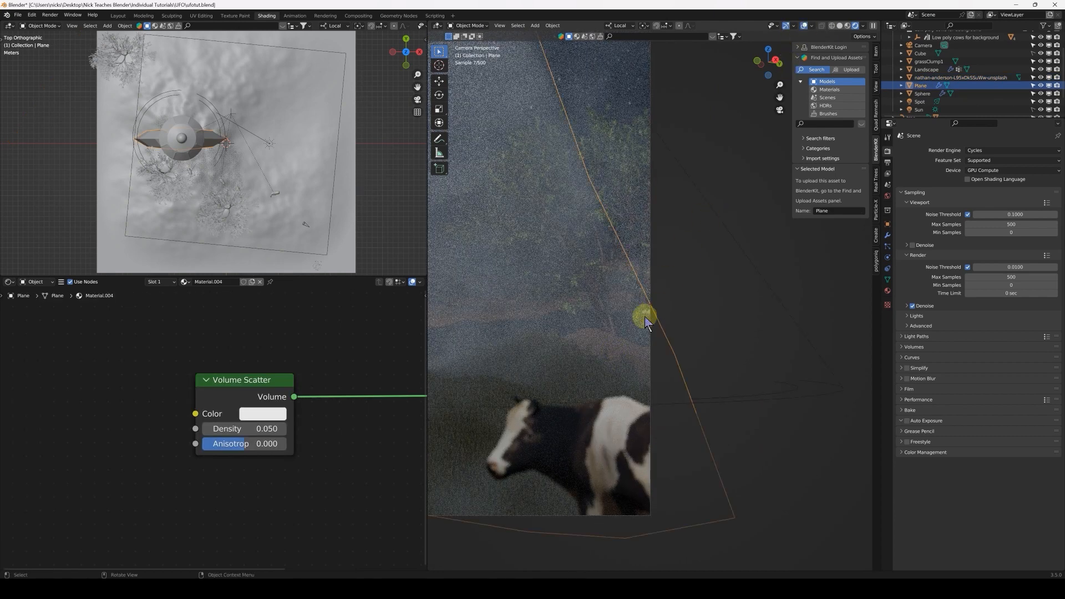
pyautogui.click(605, 342)
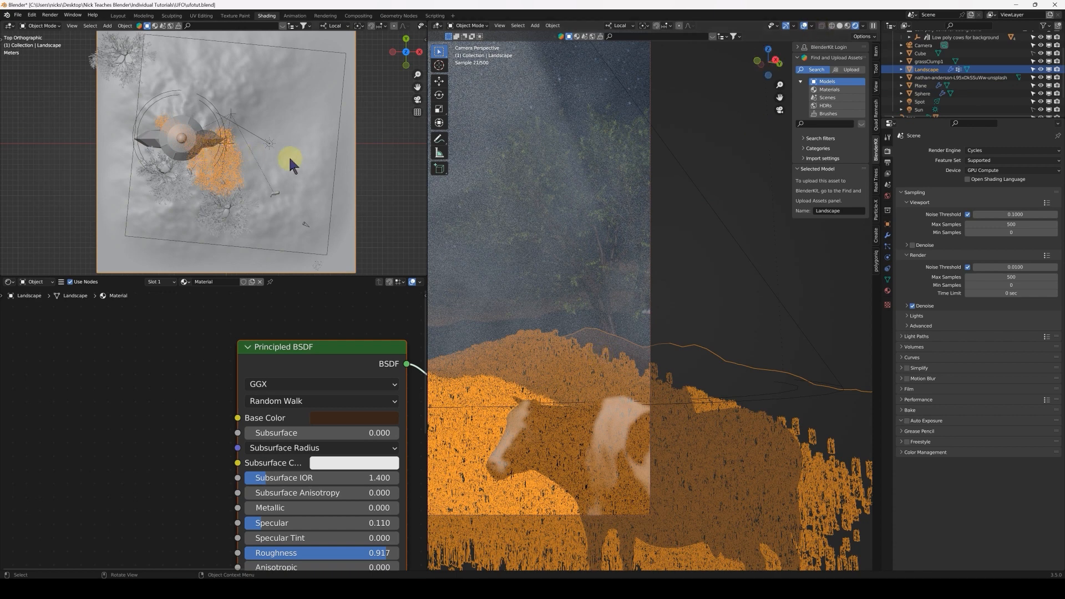
# Weight paint more grass onto the Landscape along the hill crest behind the foreground cow, then return to Object Mode.
pyautogui.scroll(2, 289, 148)
pyautogui.press('q')
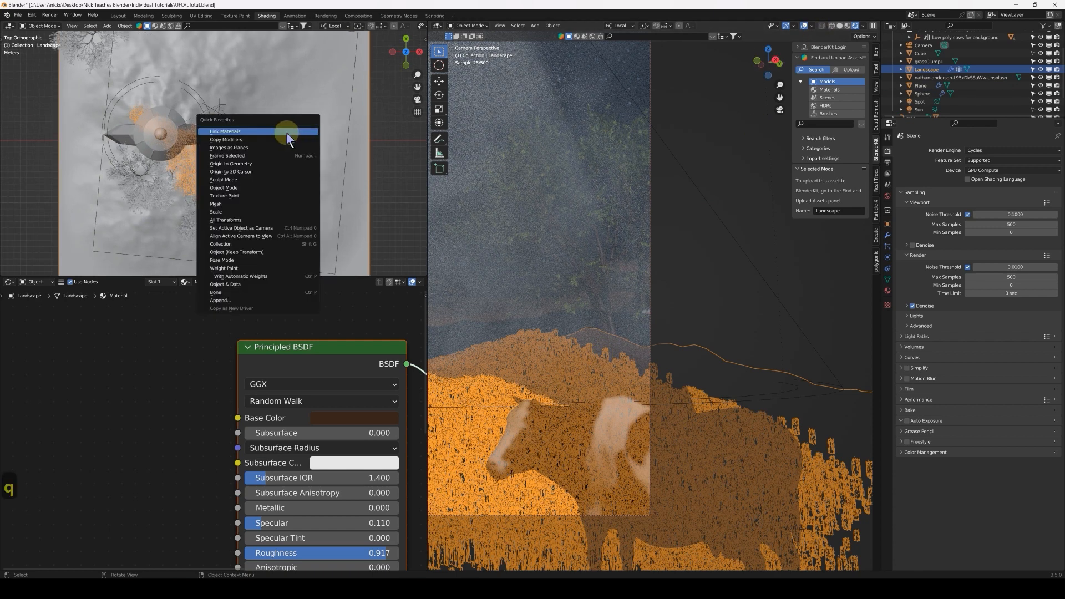
pyautogui.click(239, 270)
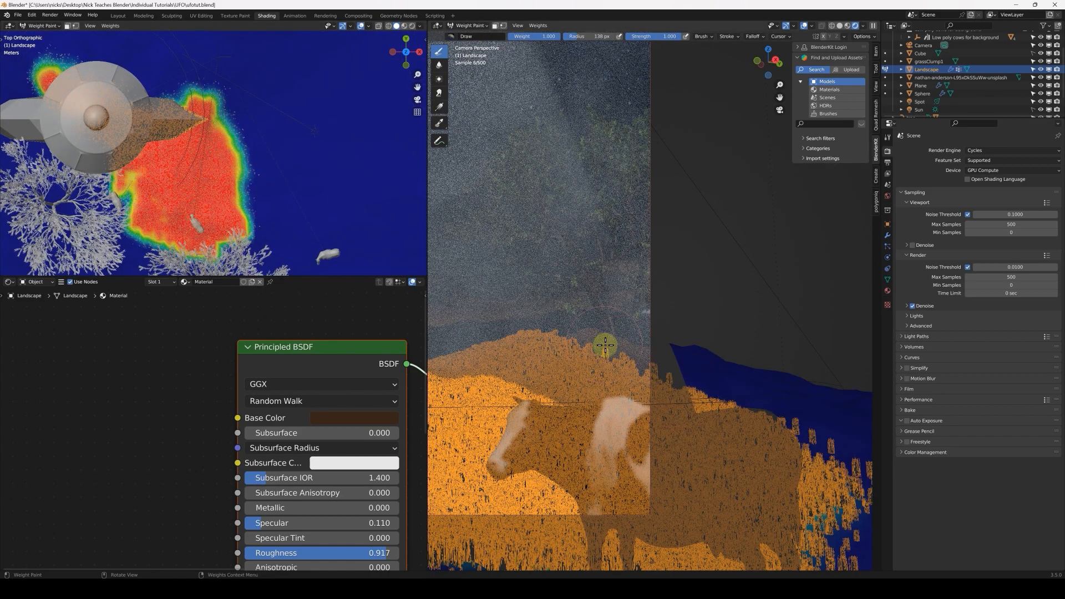
pyautogui.moveTo(620, 337)
pyautogui.mouseDown()
pyautogui.moveTo(651, 361)
pyautogui.moveTo(583, 331)
pyautogui.mouseUp()
pyautogui.press('q')
pyautogui.click(558, 311)
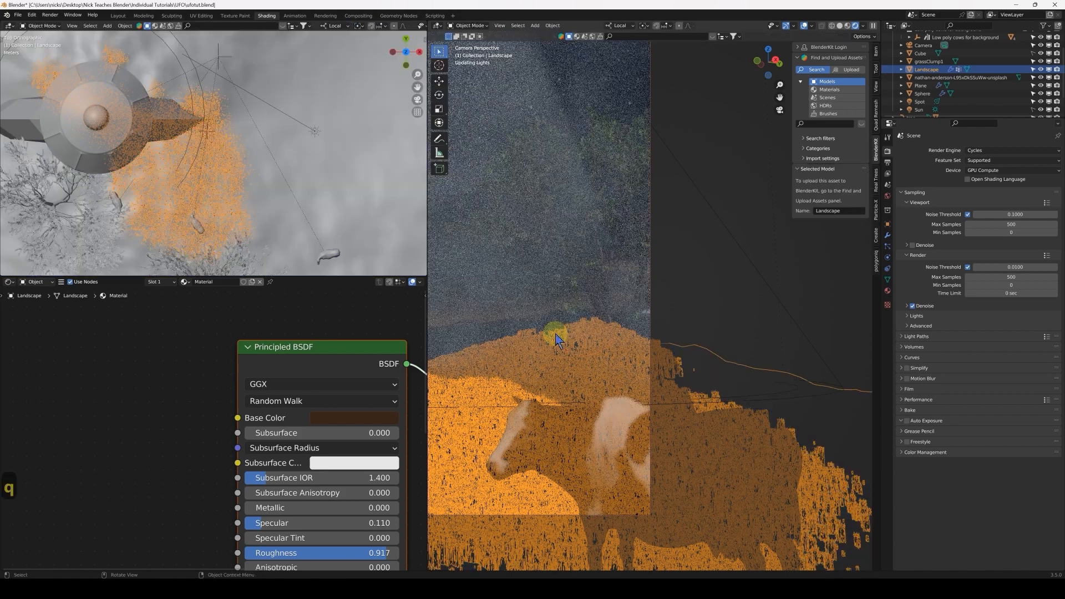
# Inspect the rendered still, checking the whole composition as well as the UFO, light beam and grassy hill up close.
pyautogui.keyDown('shift'); pyautogui.moveTo(649, 205); pyautogui.dragTo(736, 238, button='middle'); pyautogui.keyUp('shift')
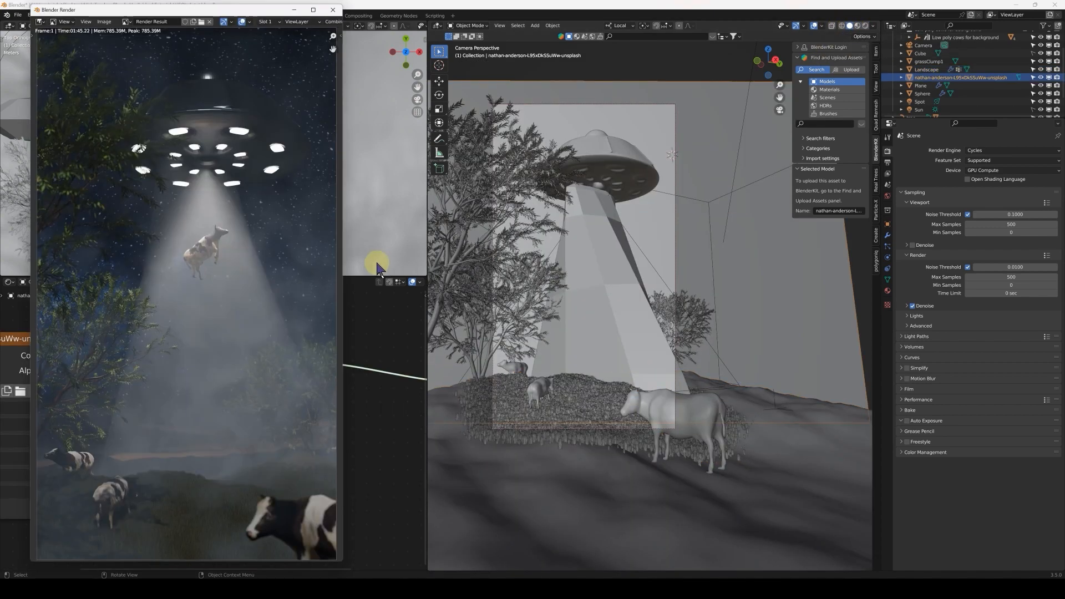
pyautogui.scroll(-1, 212, 275)
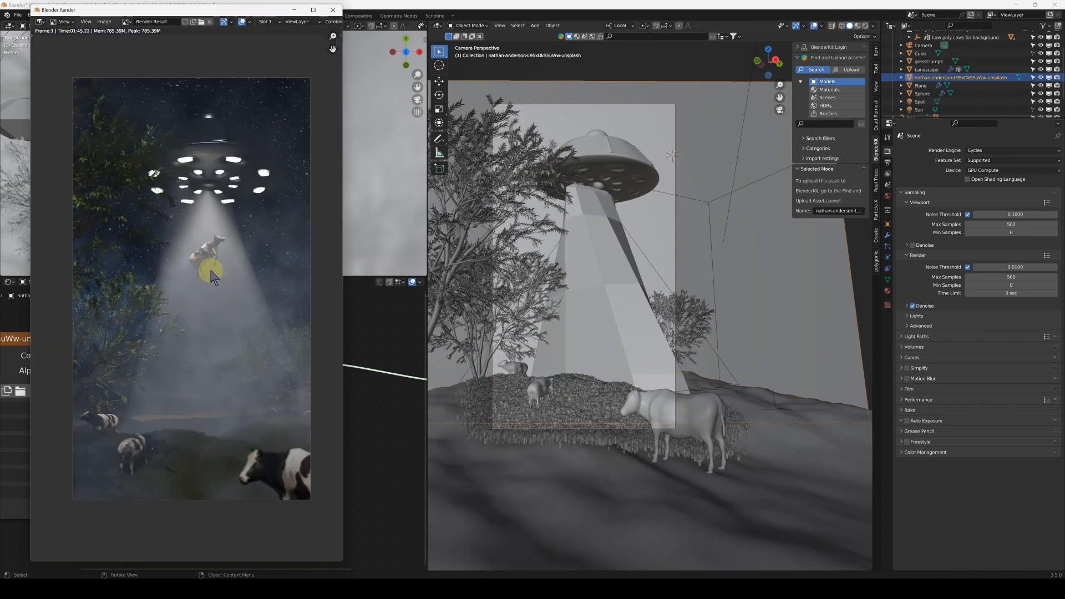
pyautogui.scroll(1, 212, 276)
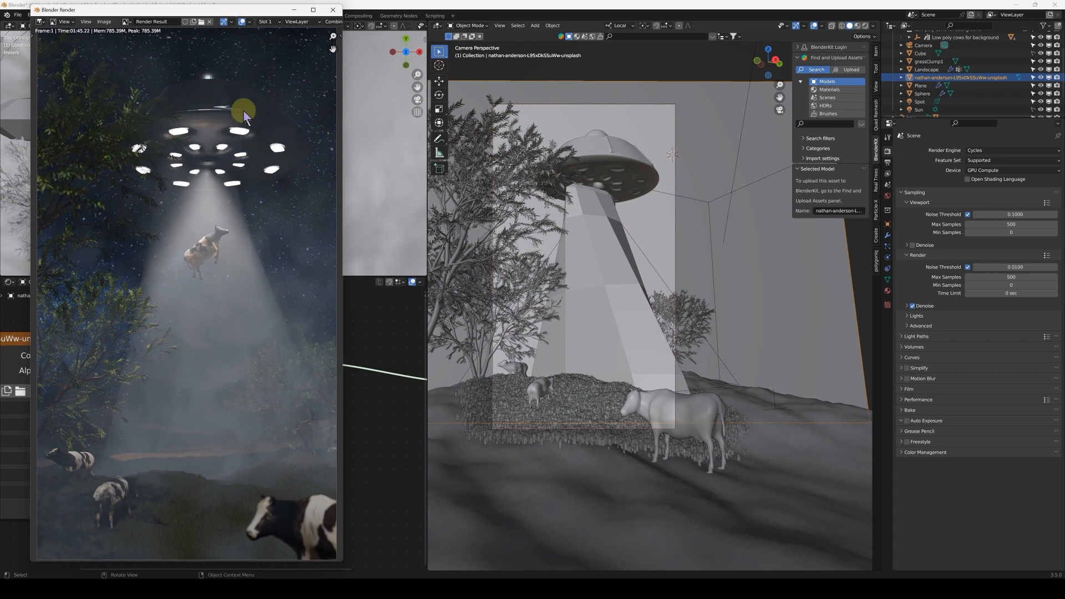